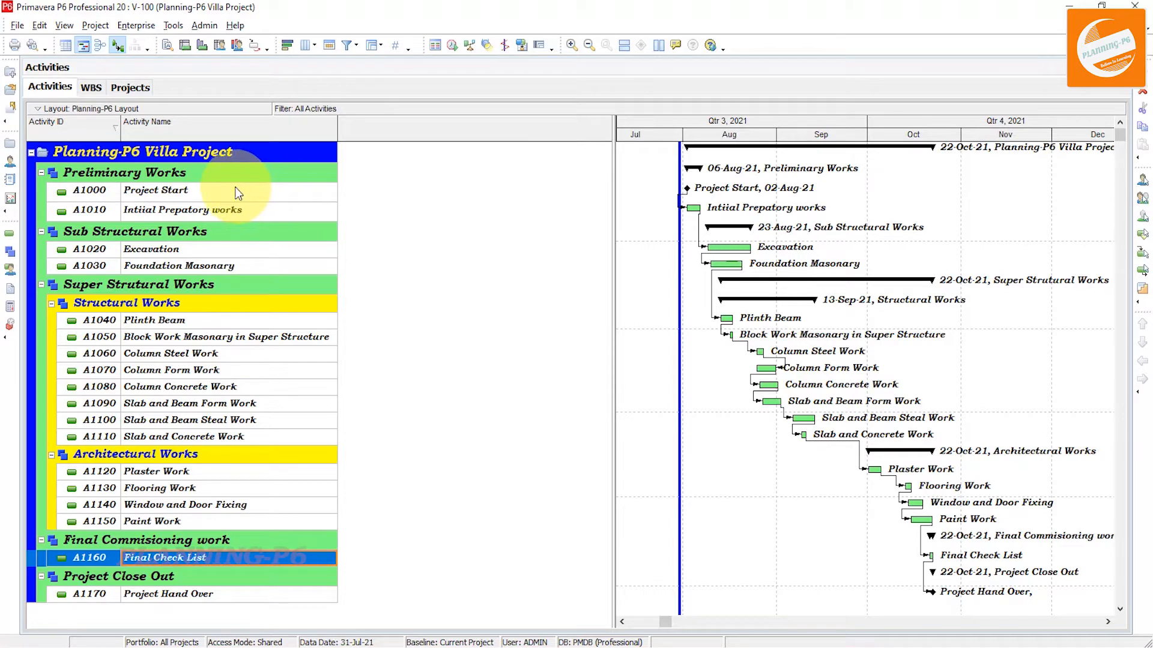
Step: Open the project-level activity code definitions for editing
left_click(134, 26)
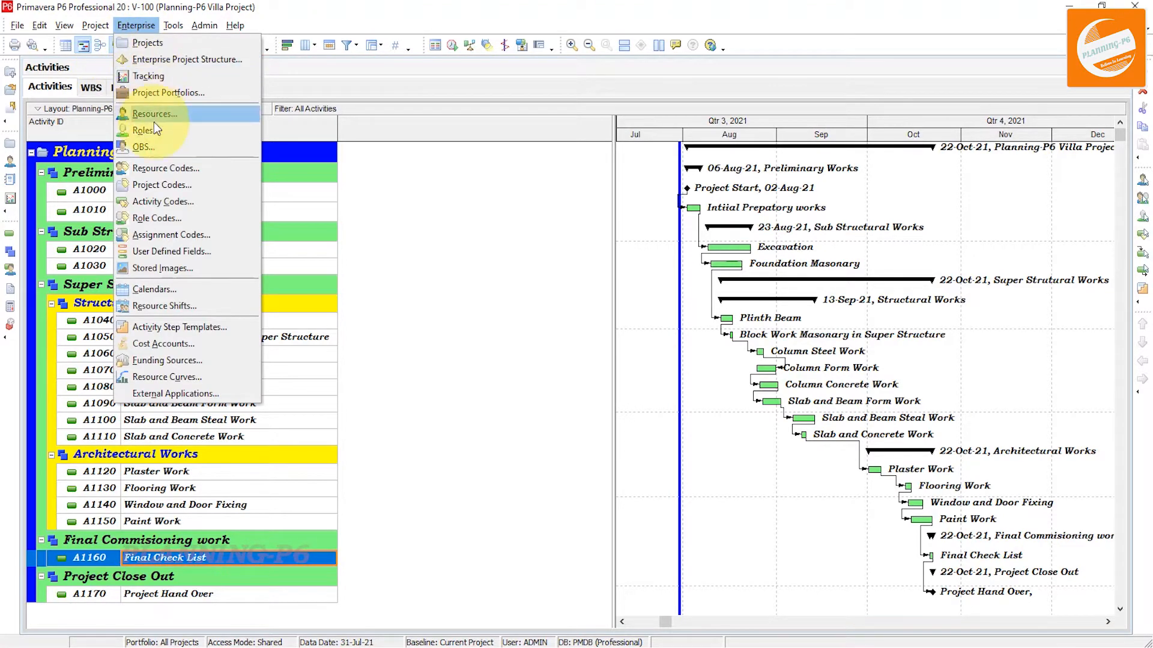
left_click(179, 204)
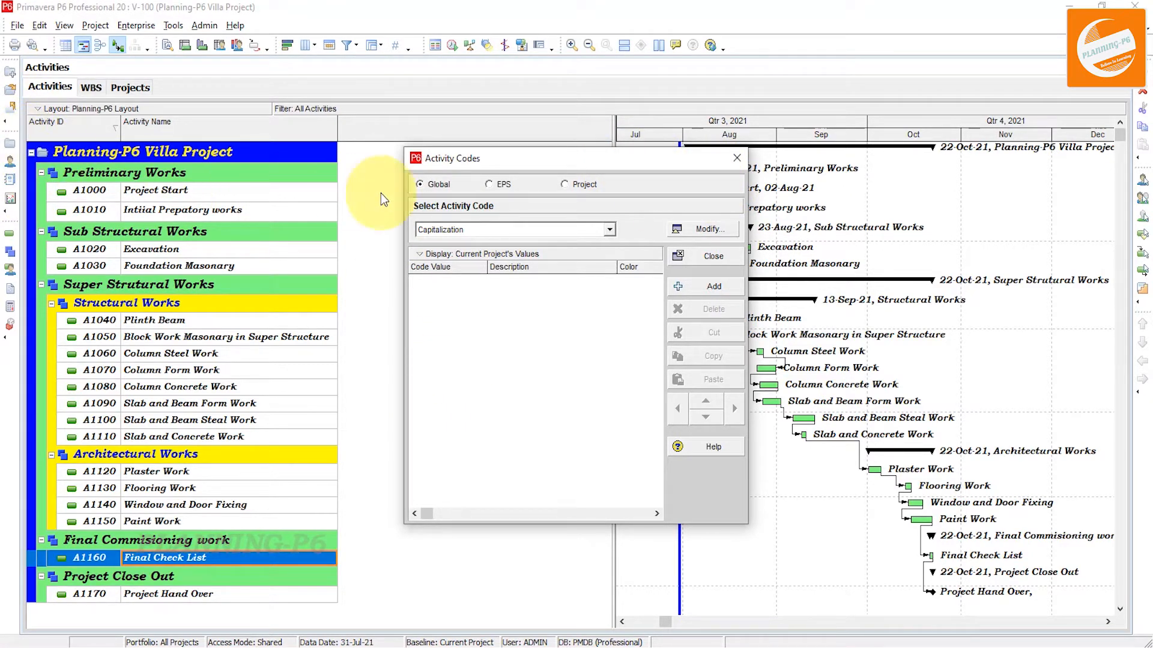
left_click(497, 188)
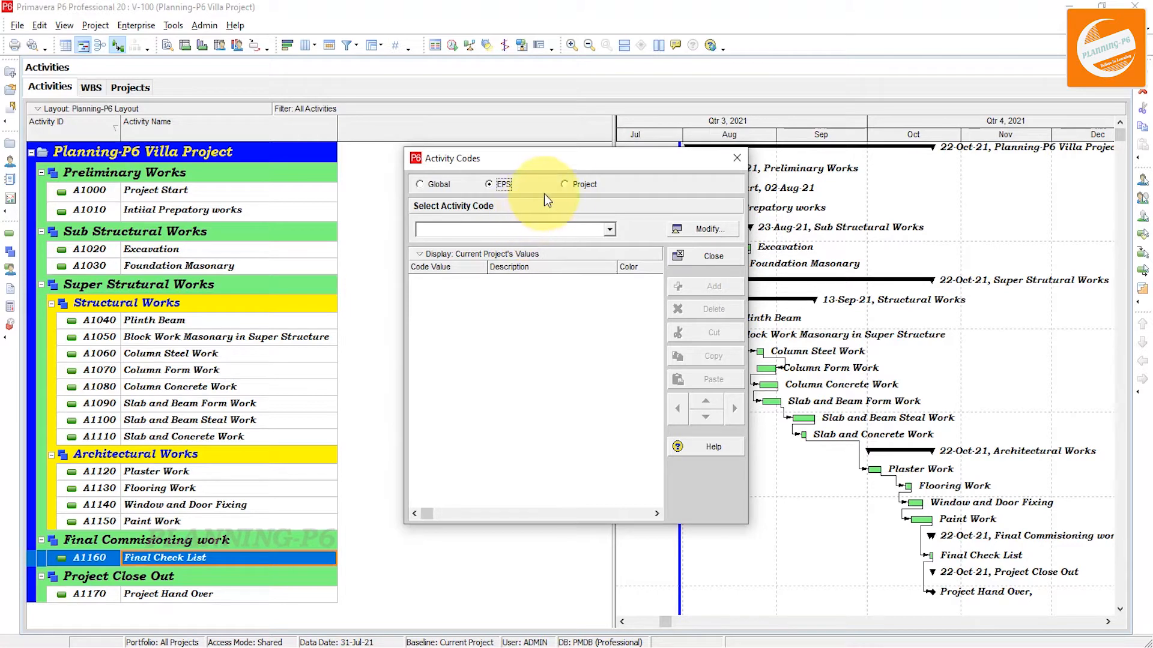
left_click(572, 182)
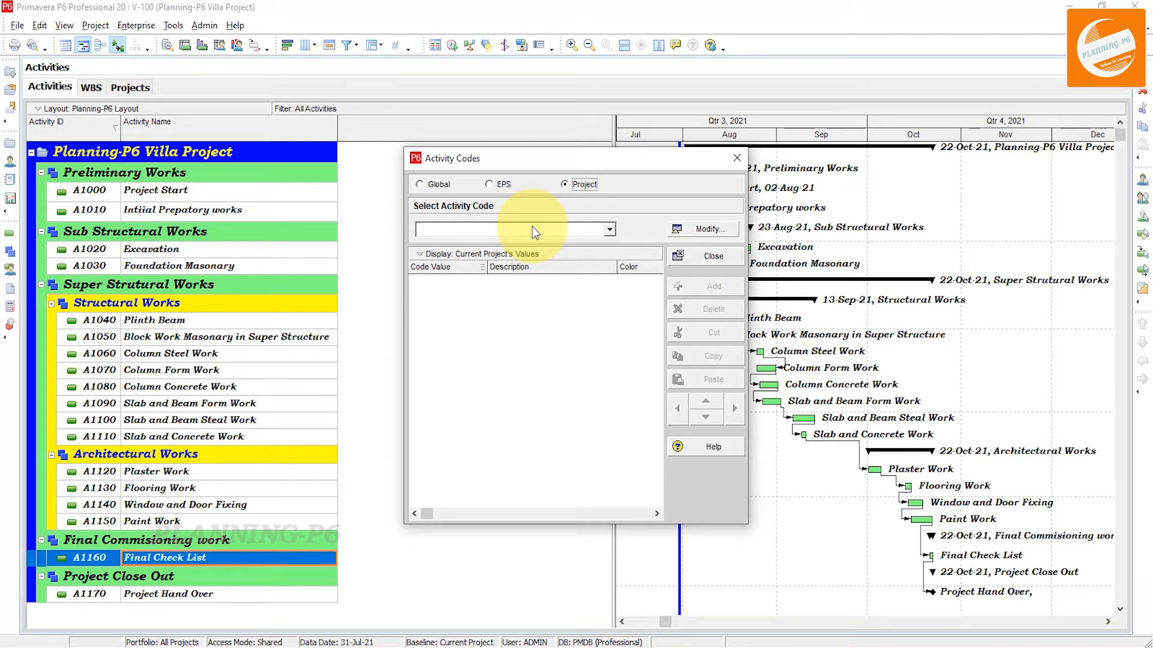
left_click(610, 230)
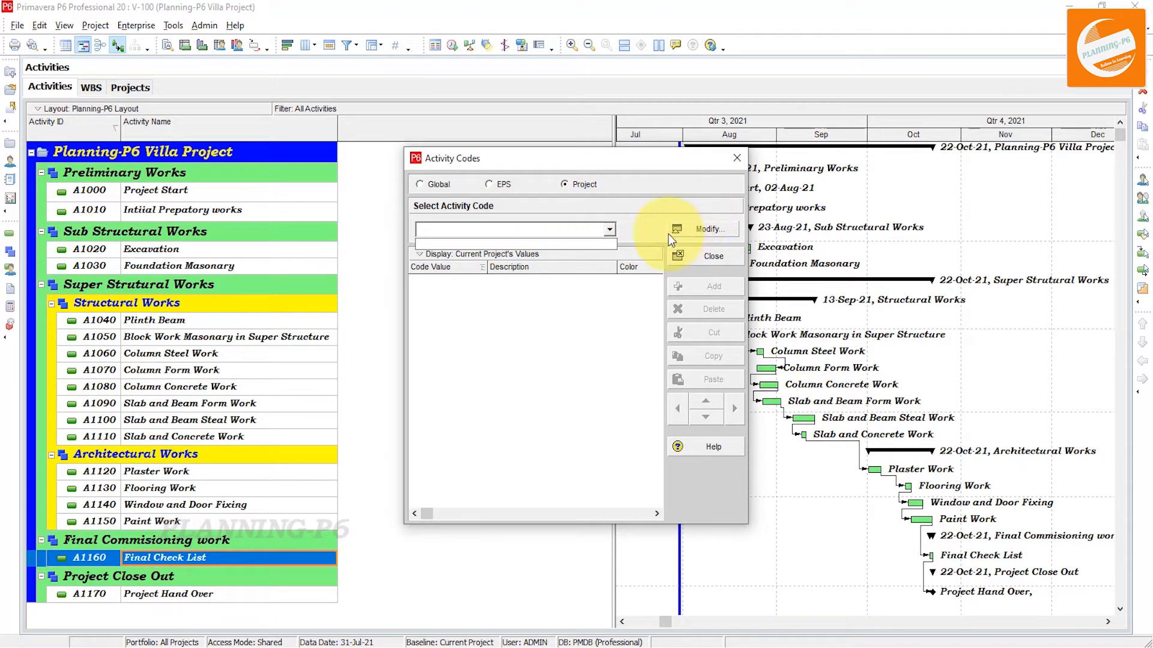
left_click(700, 232)
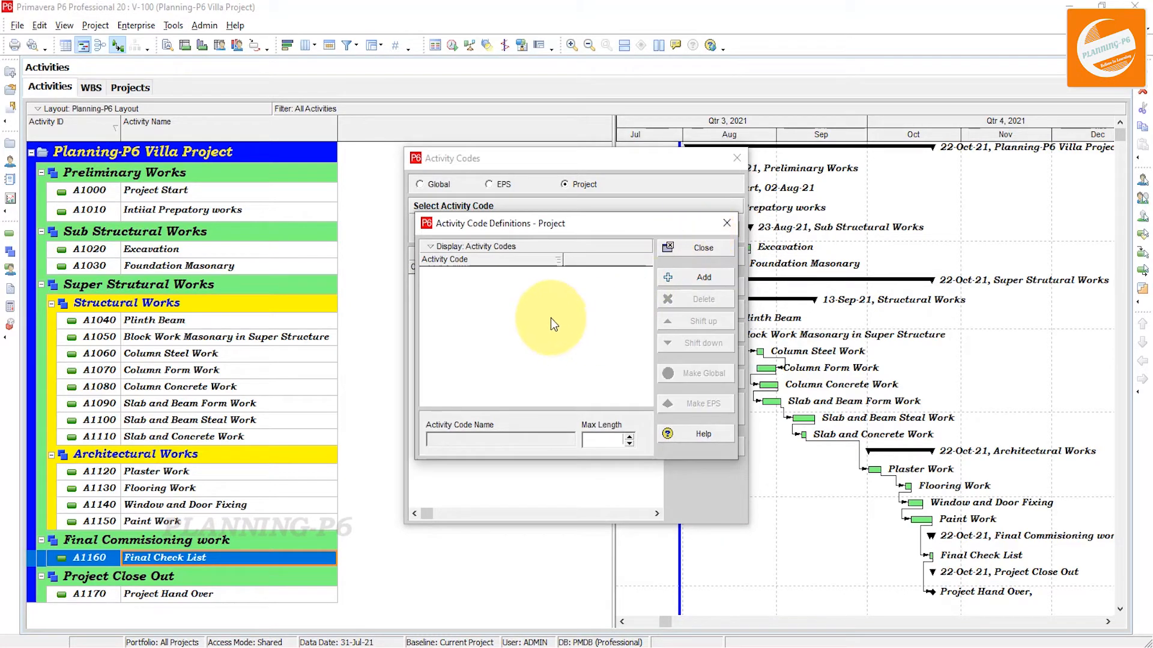
Step: Add two project activity codes named Key Stages and Location
left_click(683, 281)
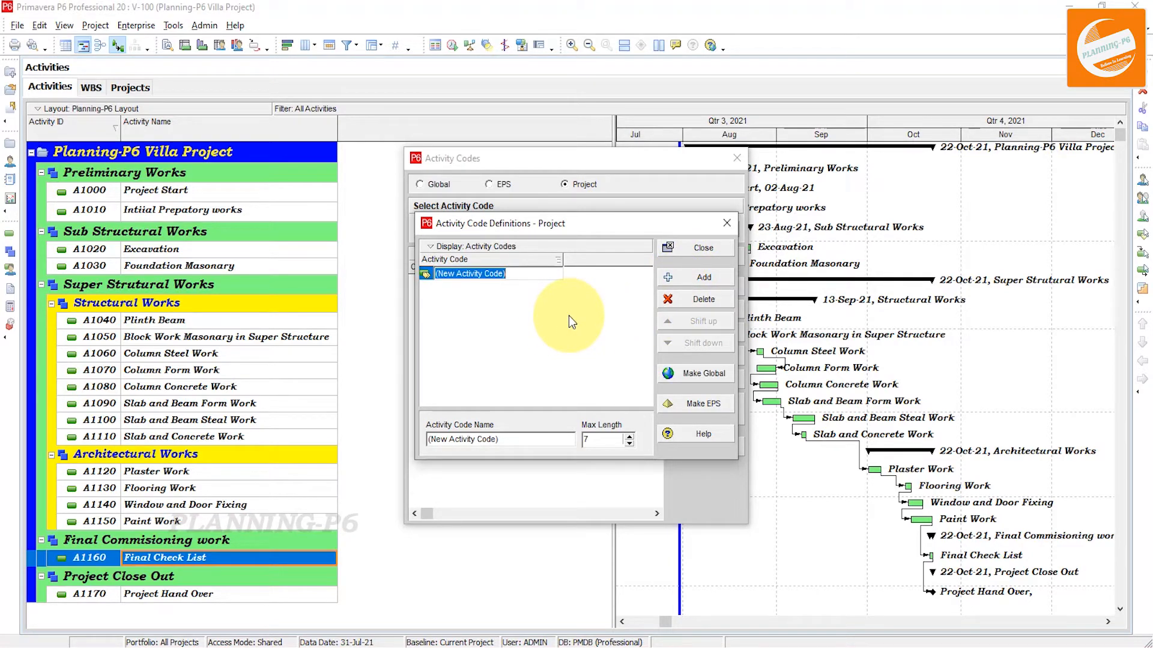
type("Key")
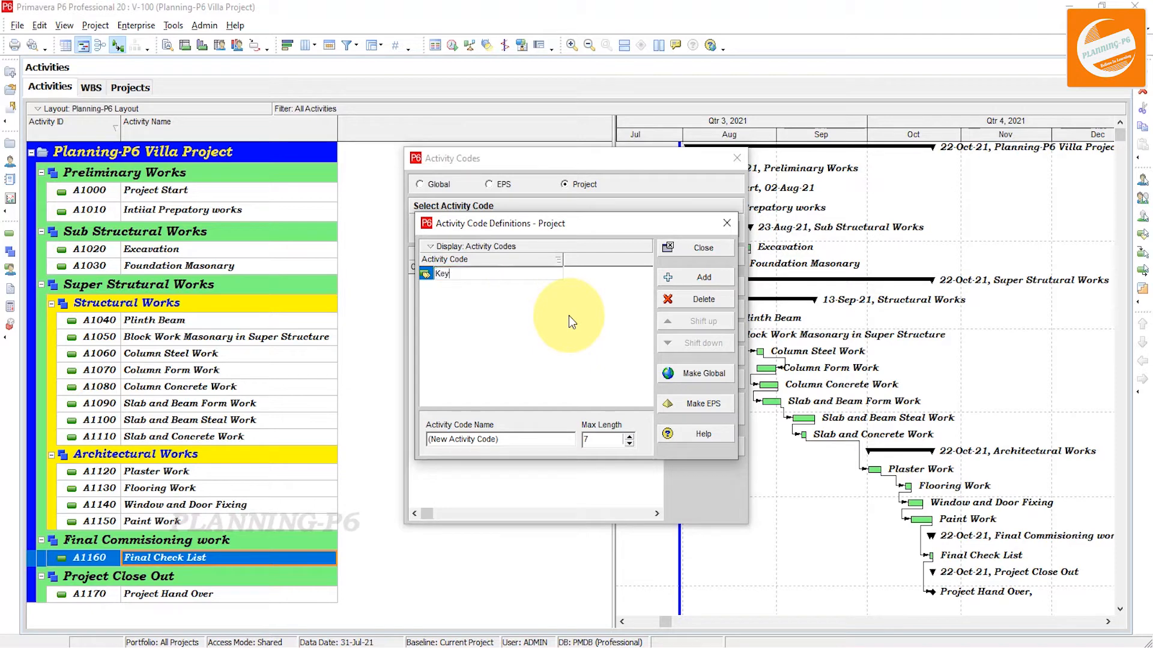
type(" Stages")
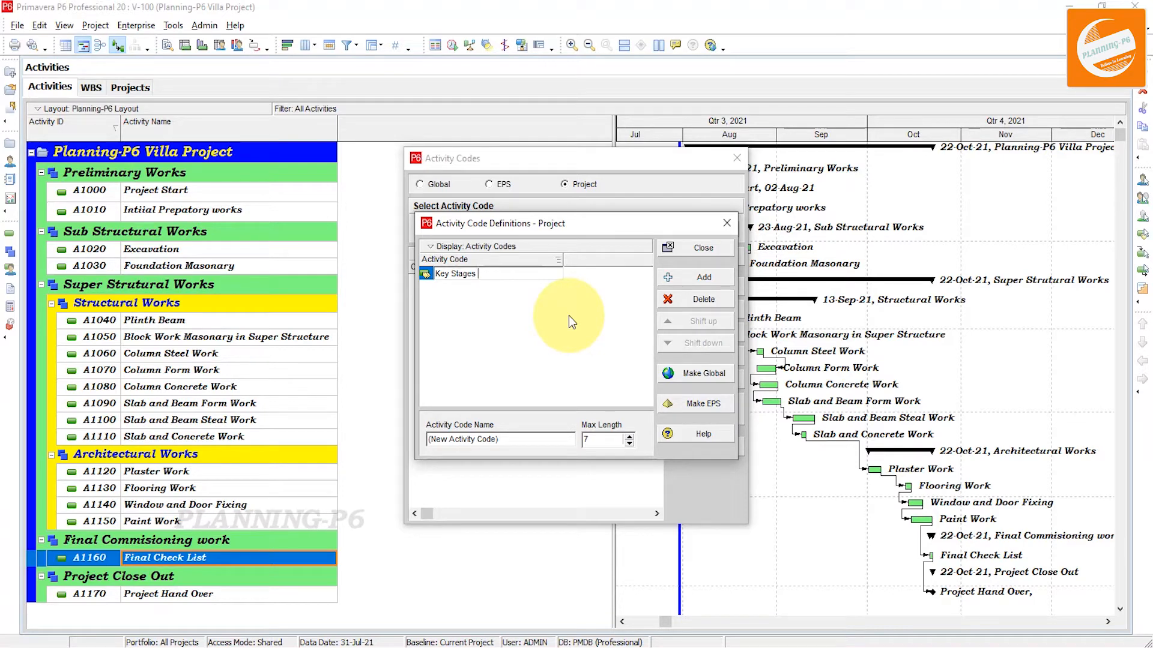
key("Return")
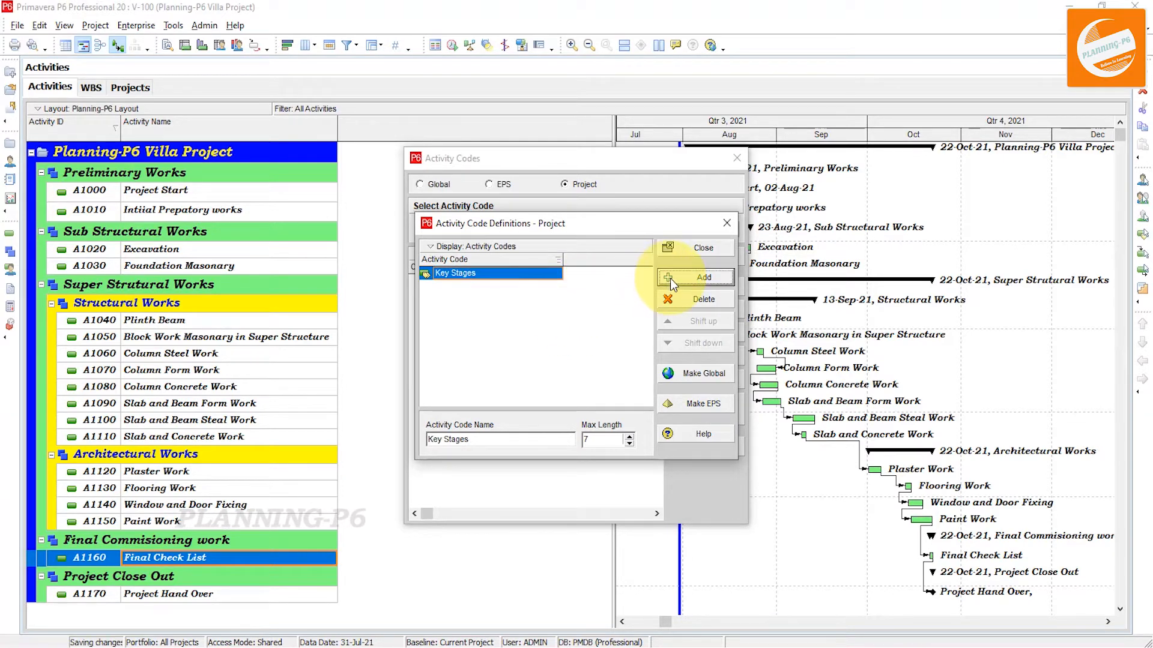
left_click(670, 278)
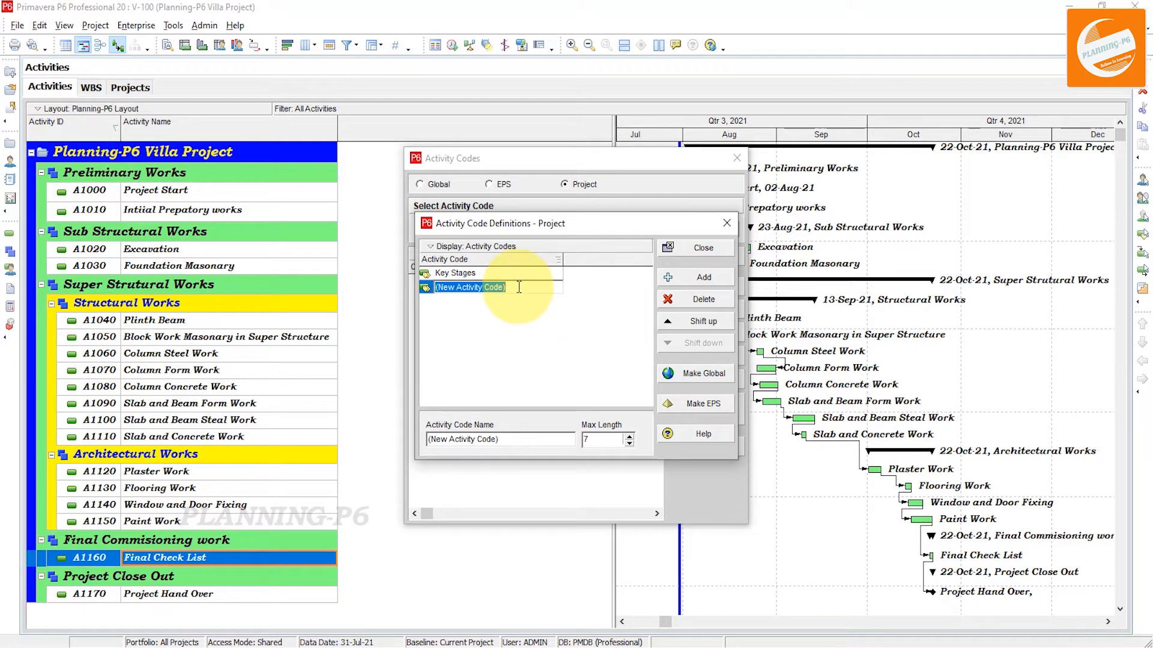
type("Location")
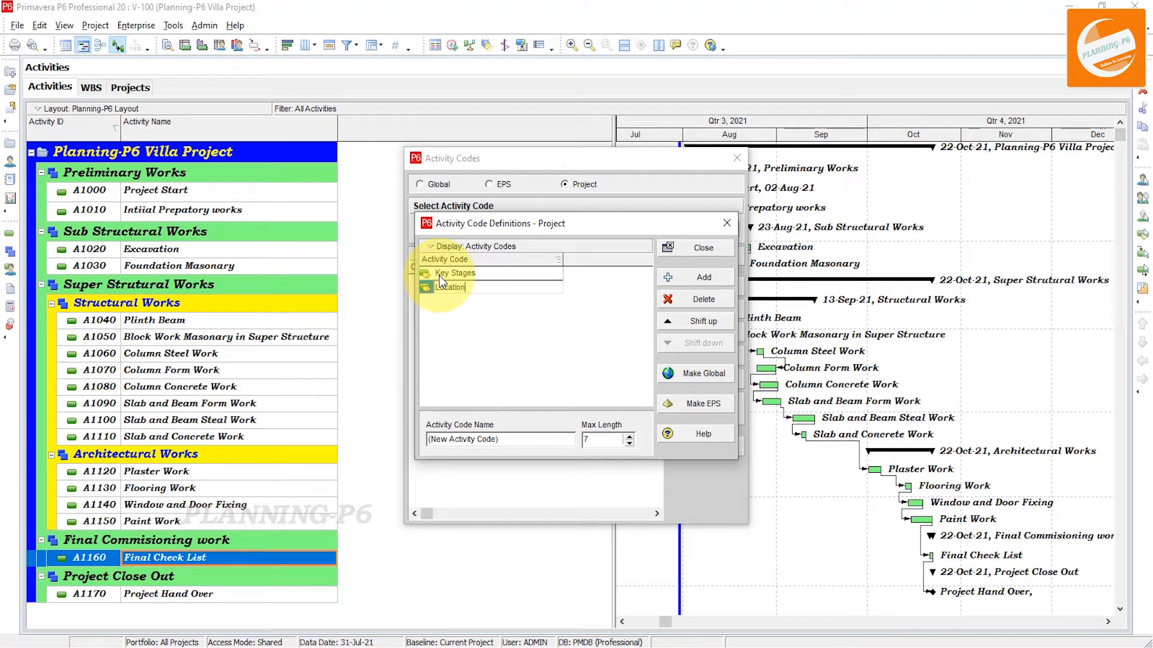
Step: Add two more project activity codes named Responcsbility and Type Of Work
left_click(692, 283)
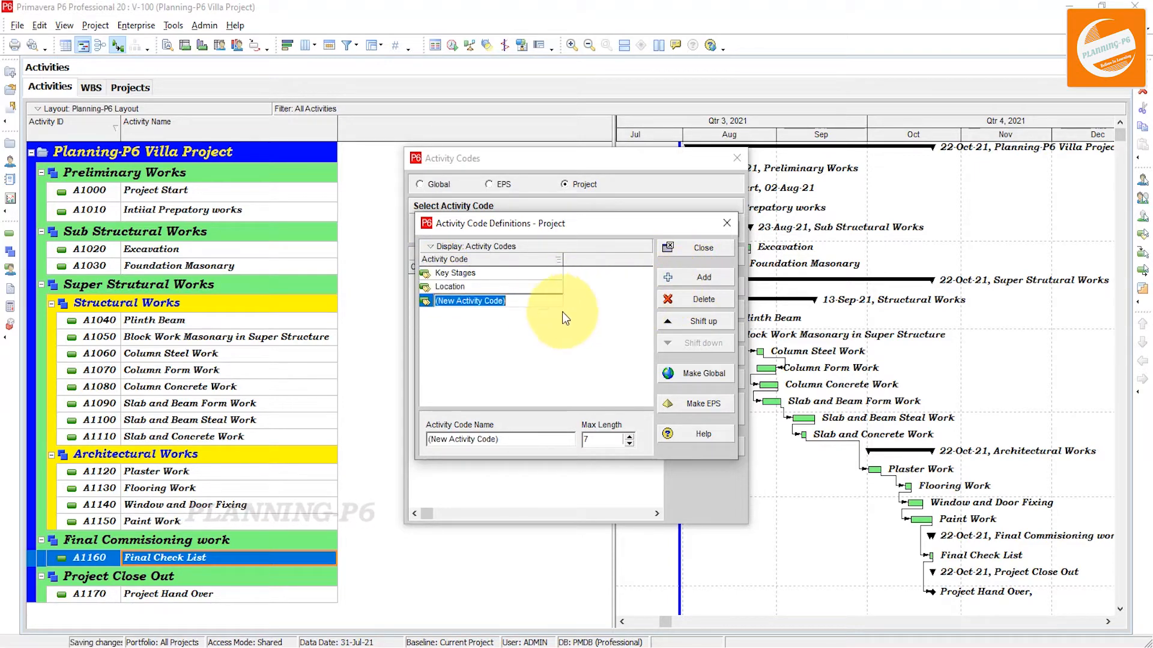
left_click(427, 301)
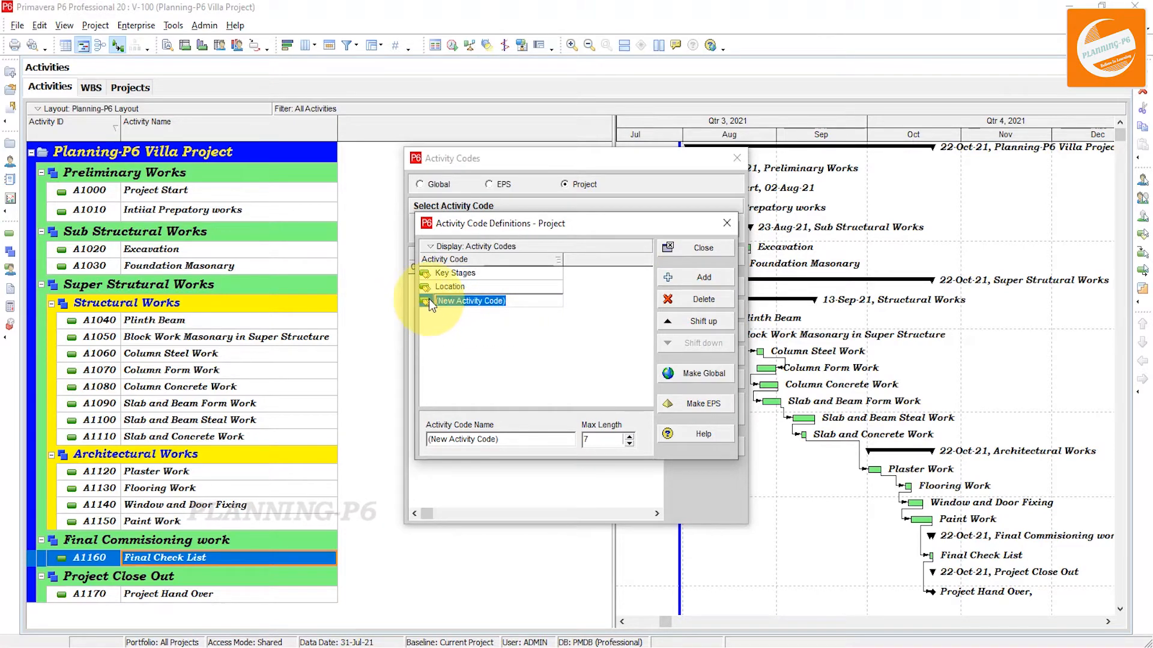
type("Res")
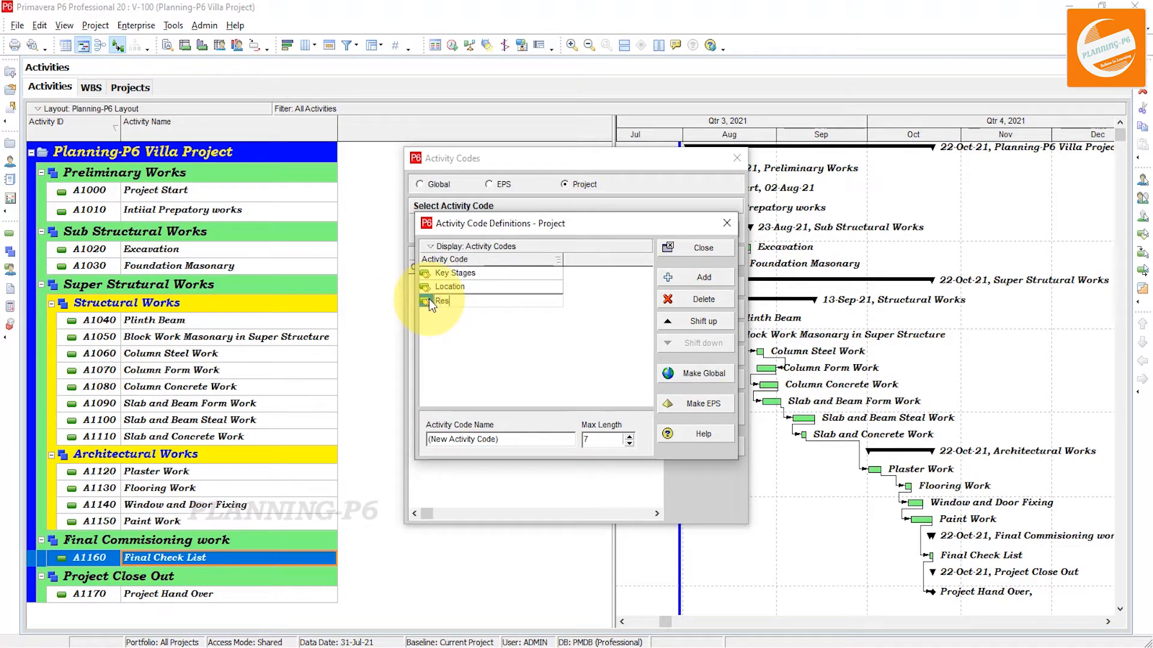
type("ponci")
type("bility")
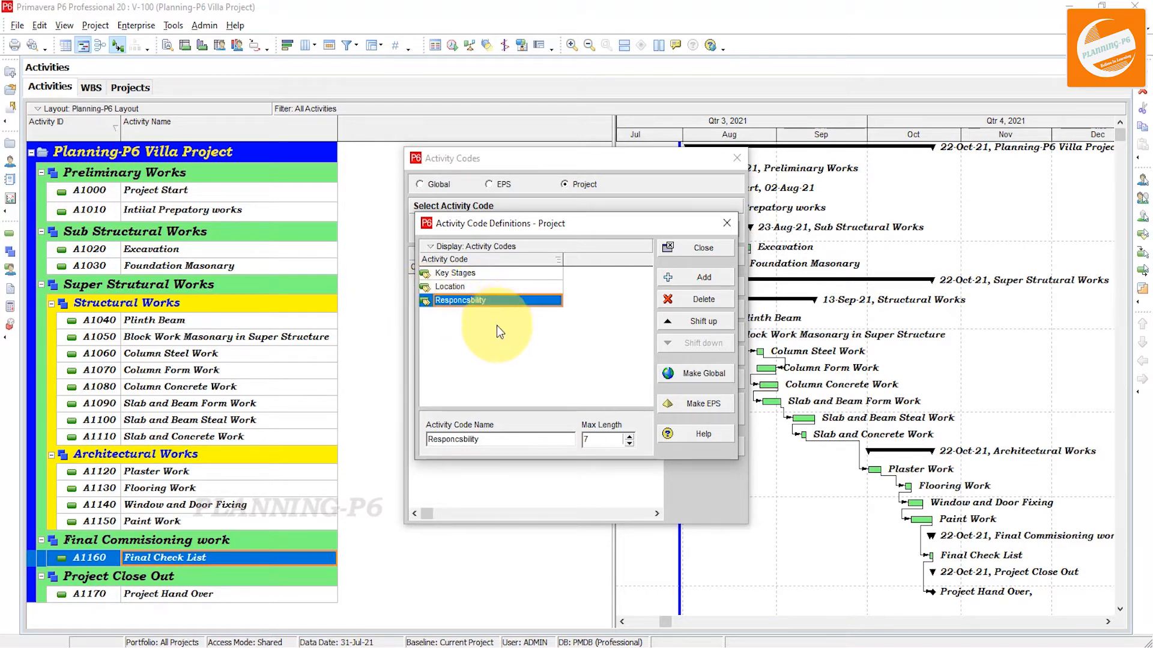
left_click(703, 282)
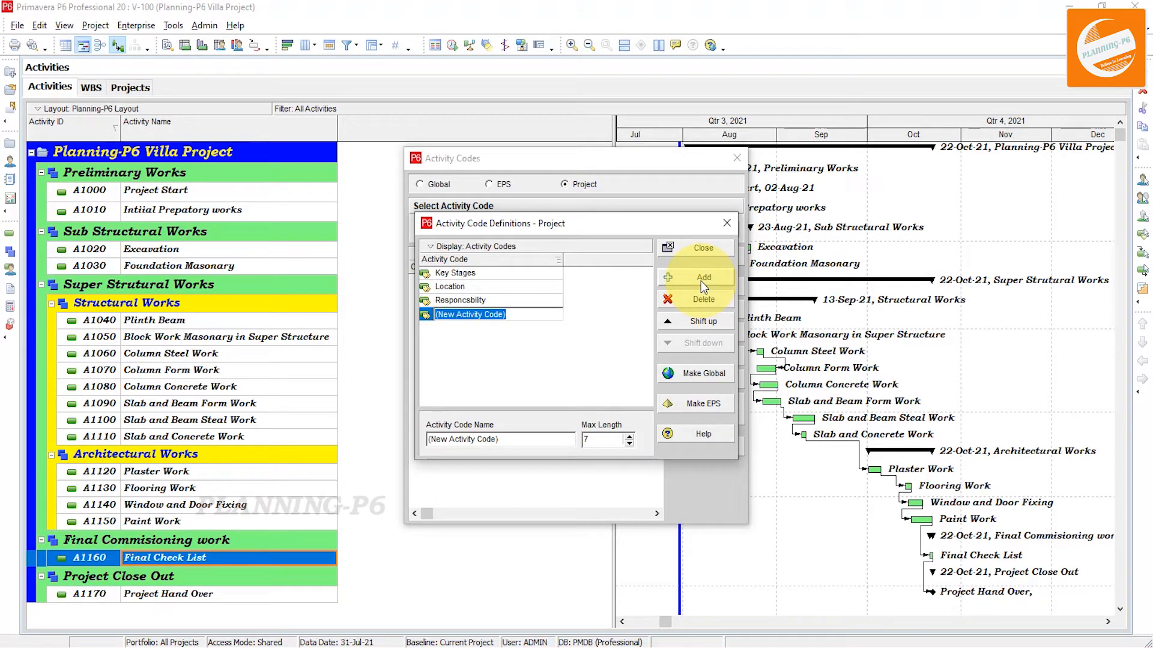
type("Type Of Work")
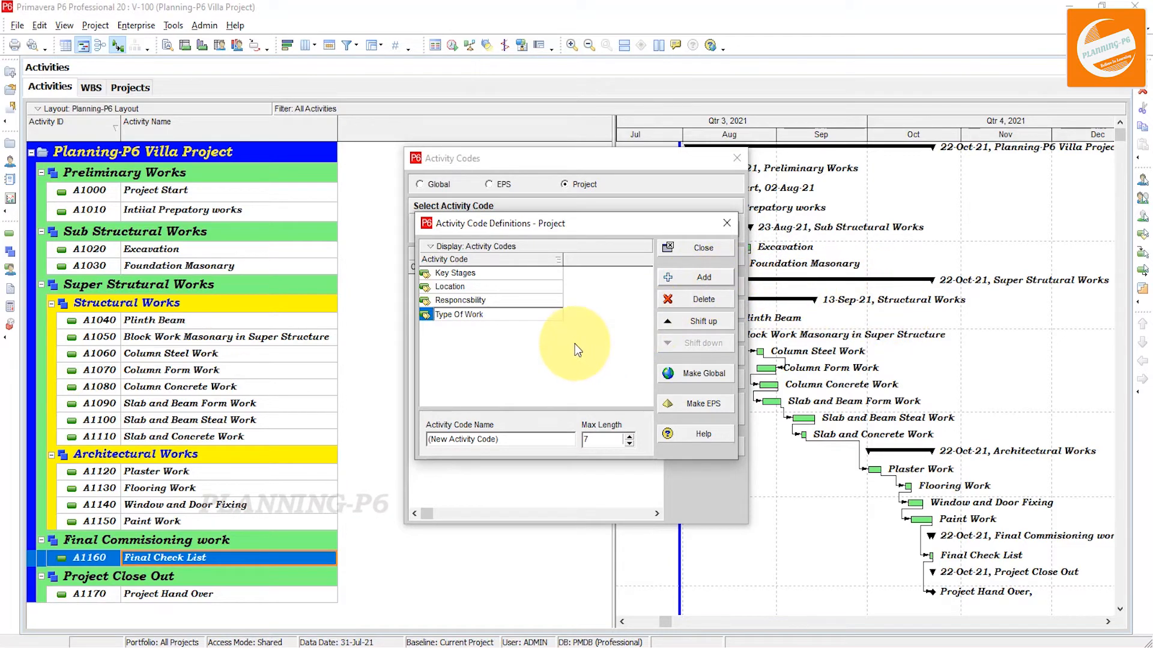
Step: Add a project activity code named IPCs / Invoices and close the activity code definitions
left_click(481, 339)
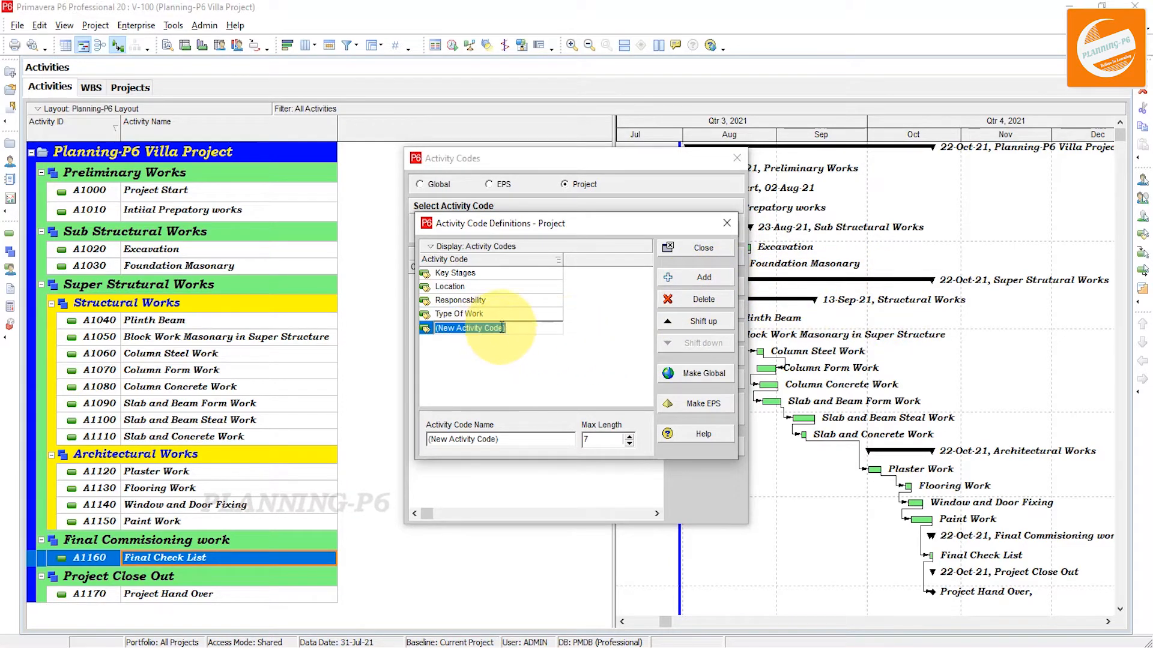
type("IPc")
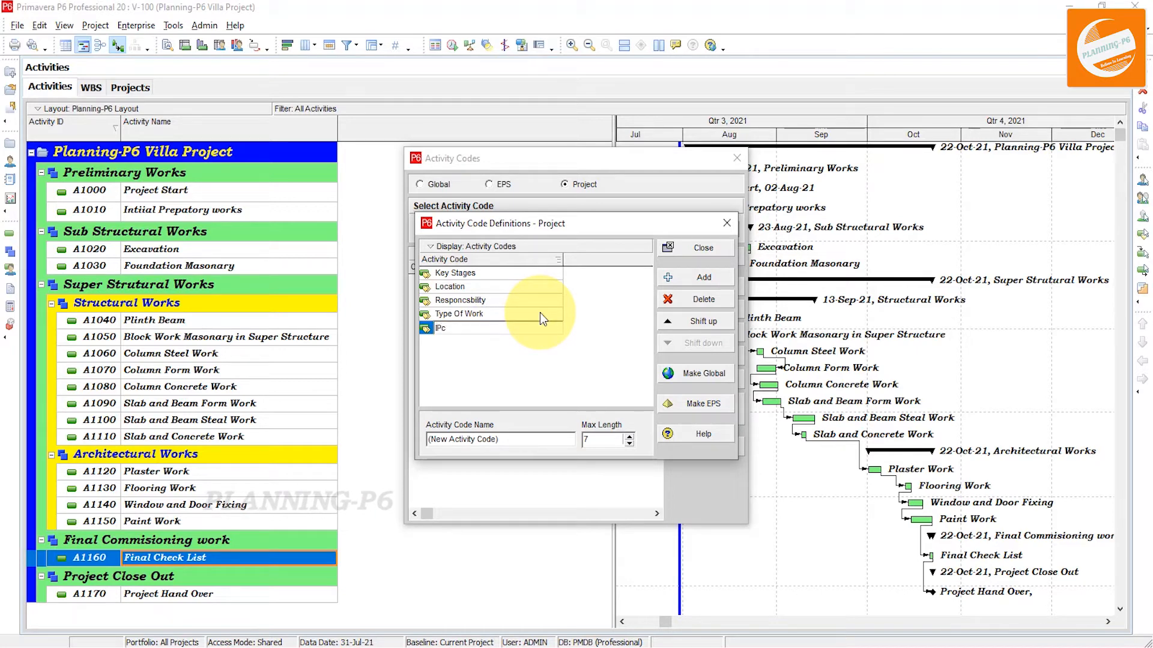
key("BackSpace")
type("Cs / In")
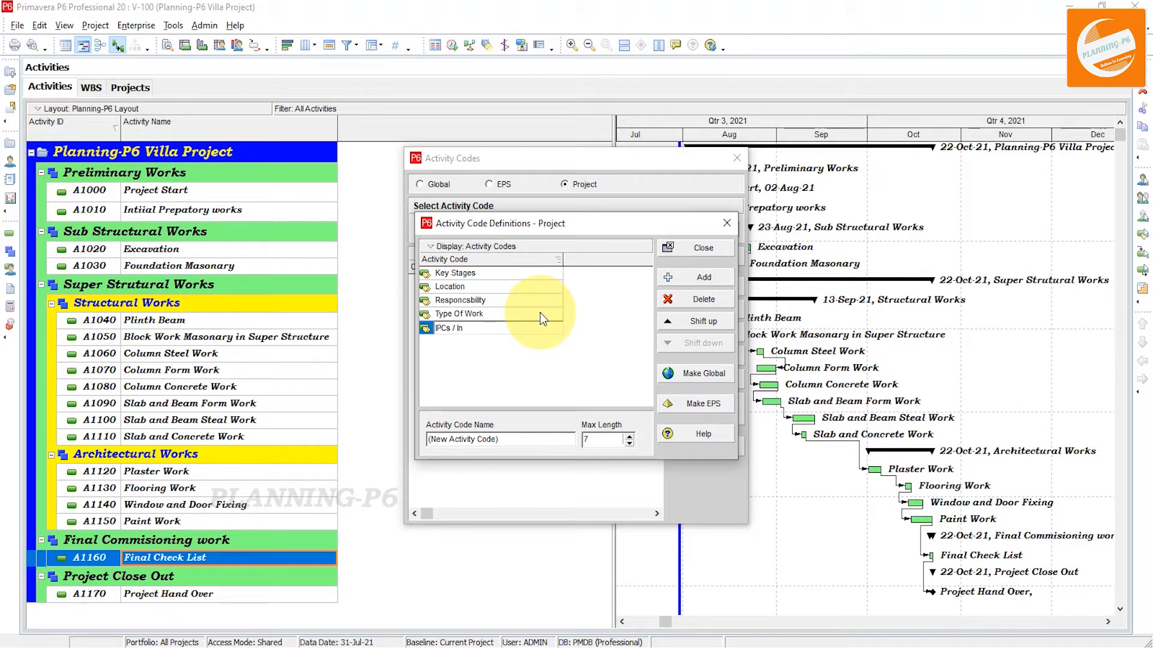
type("voices")
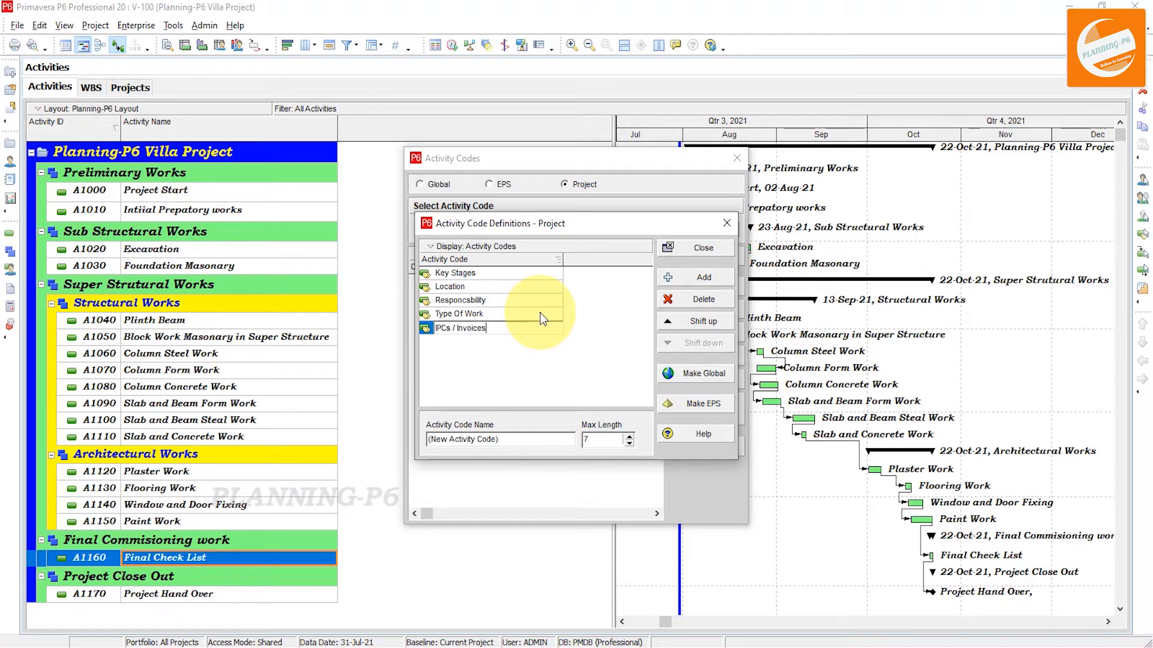
left_click(503, 327)
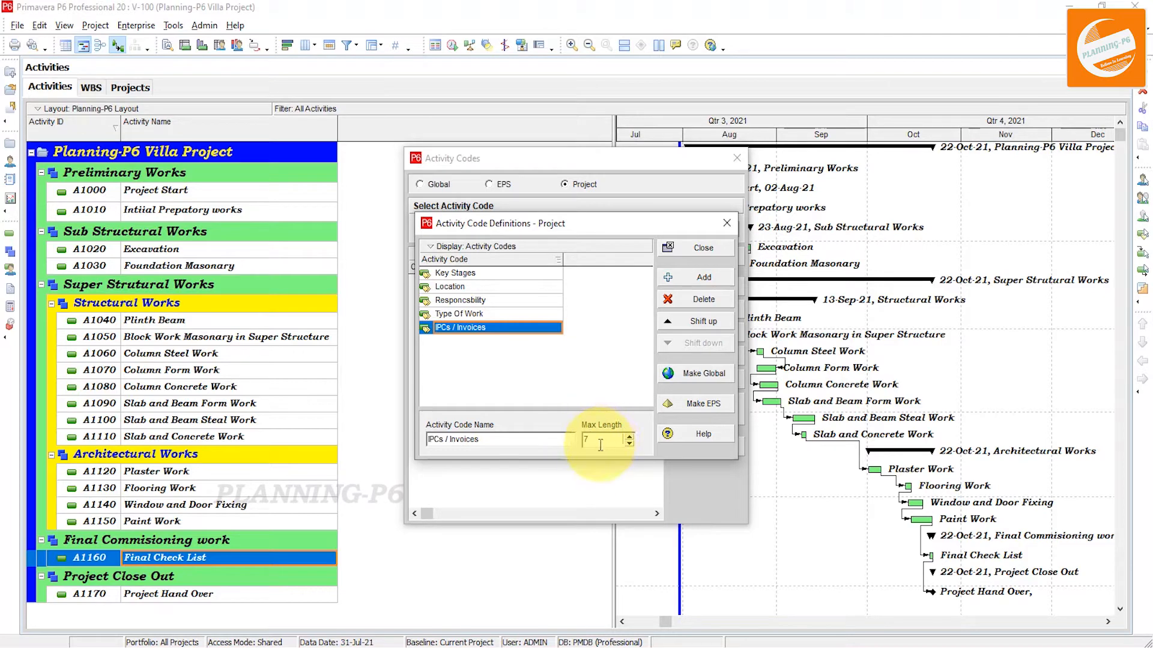
left_click(724, 226)
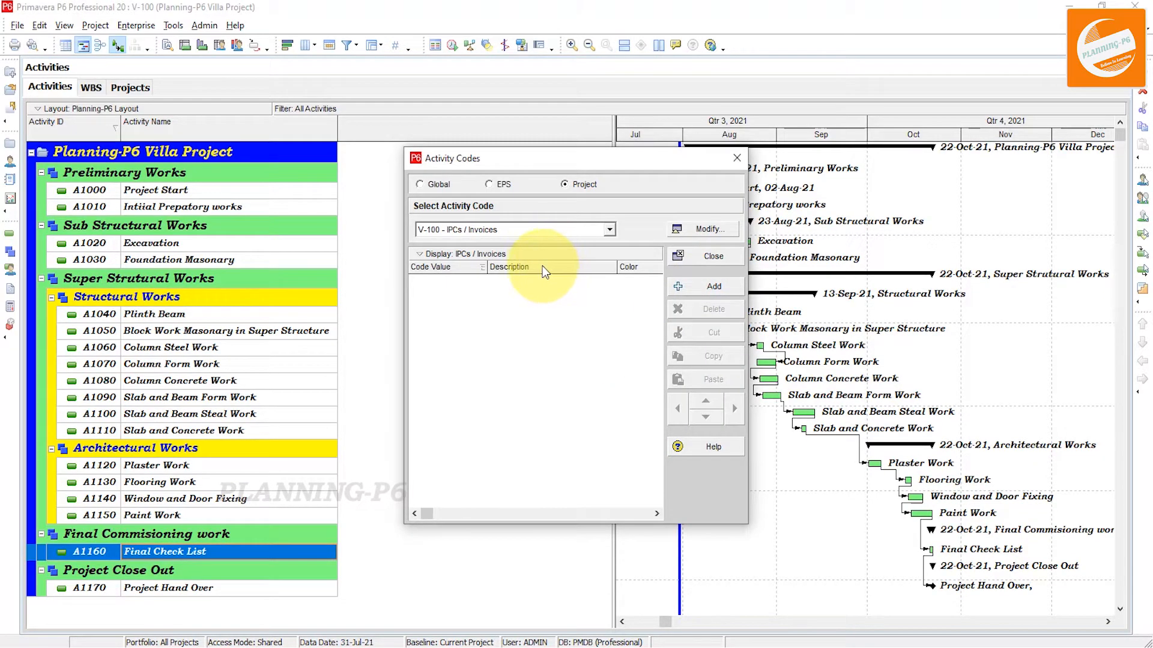
Step: For the Key Stages activity code, add the code value KS-1 with the description Key Stage -001
left_click(535, 235)
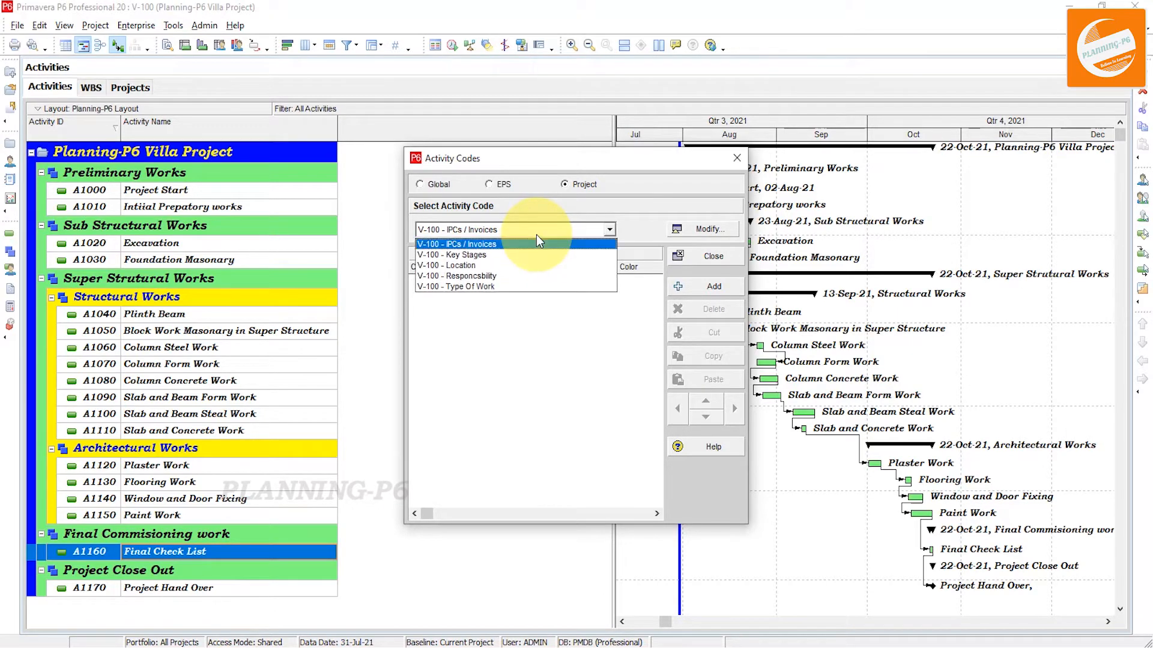
left_click(499, 254)
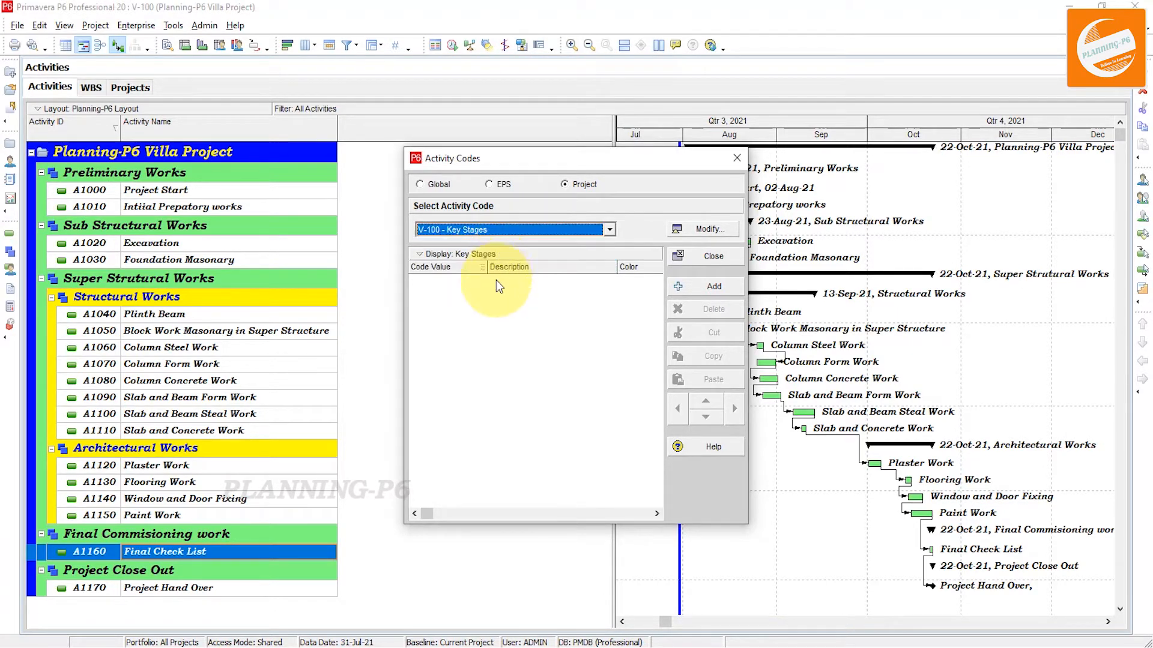
left_click(715, 287)
left_click(553, 282)
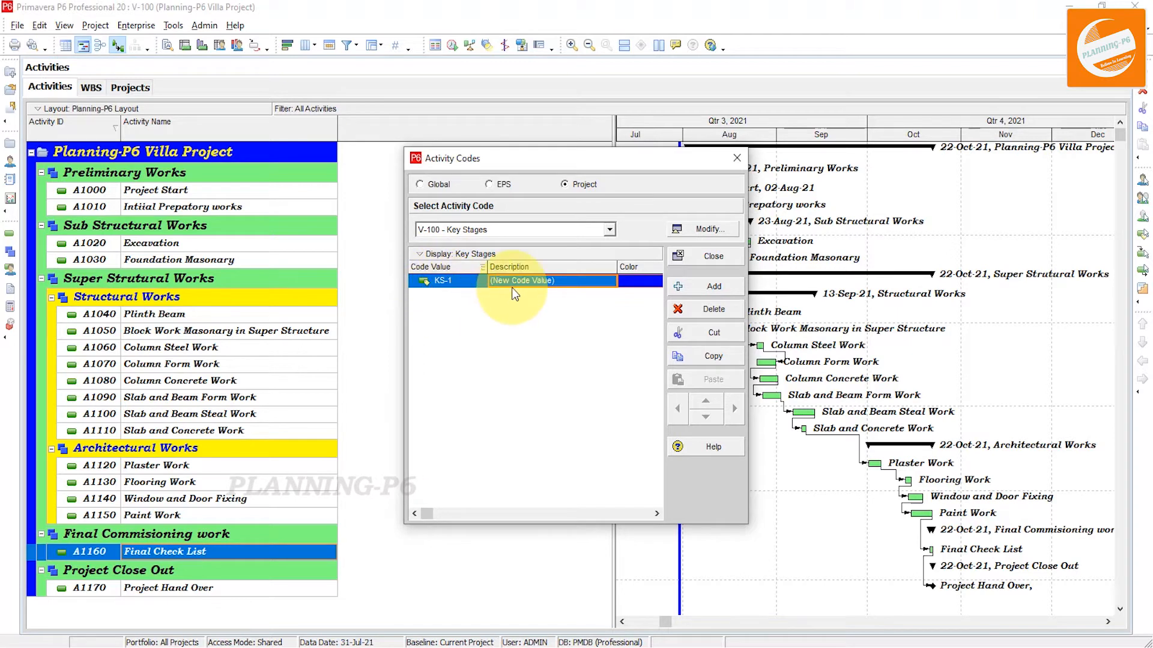
left_click(533, 286)
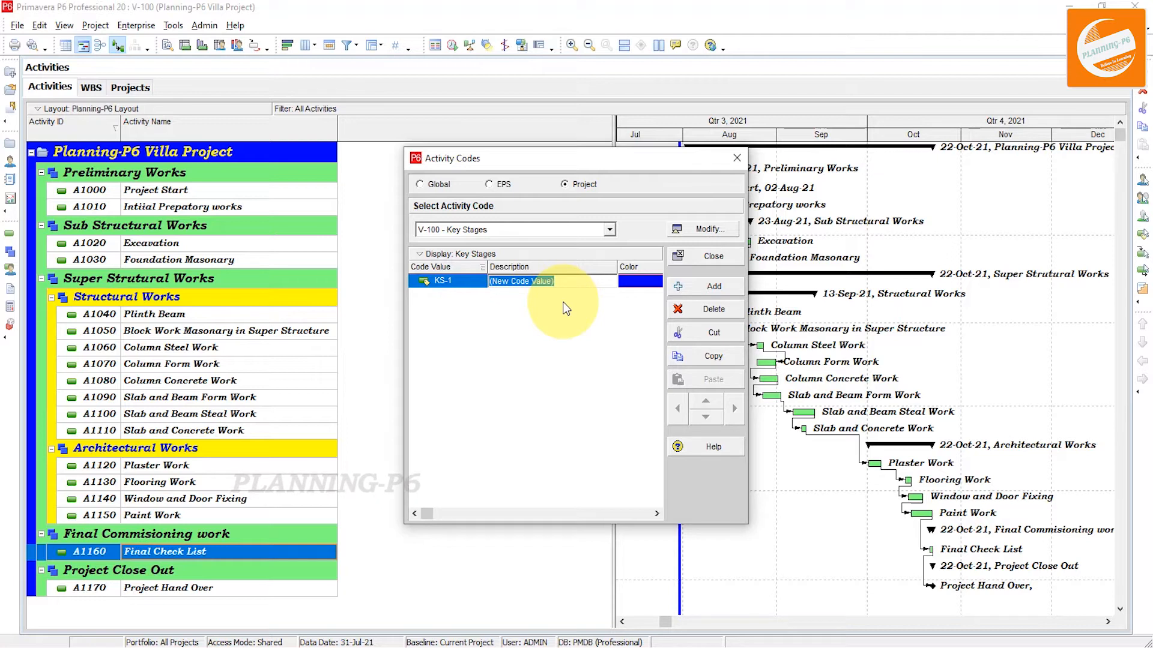
type("K")
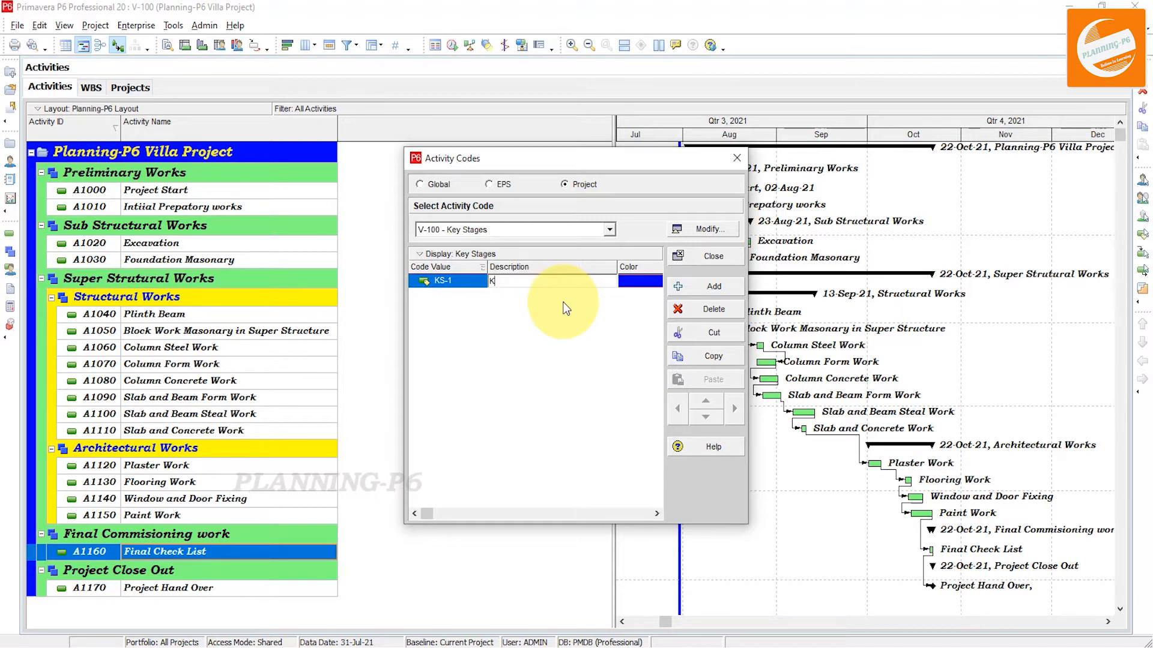
type("ey Stage -001")
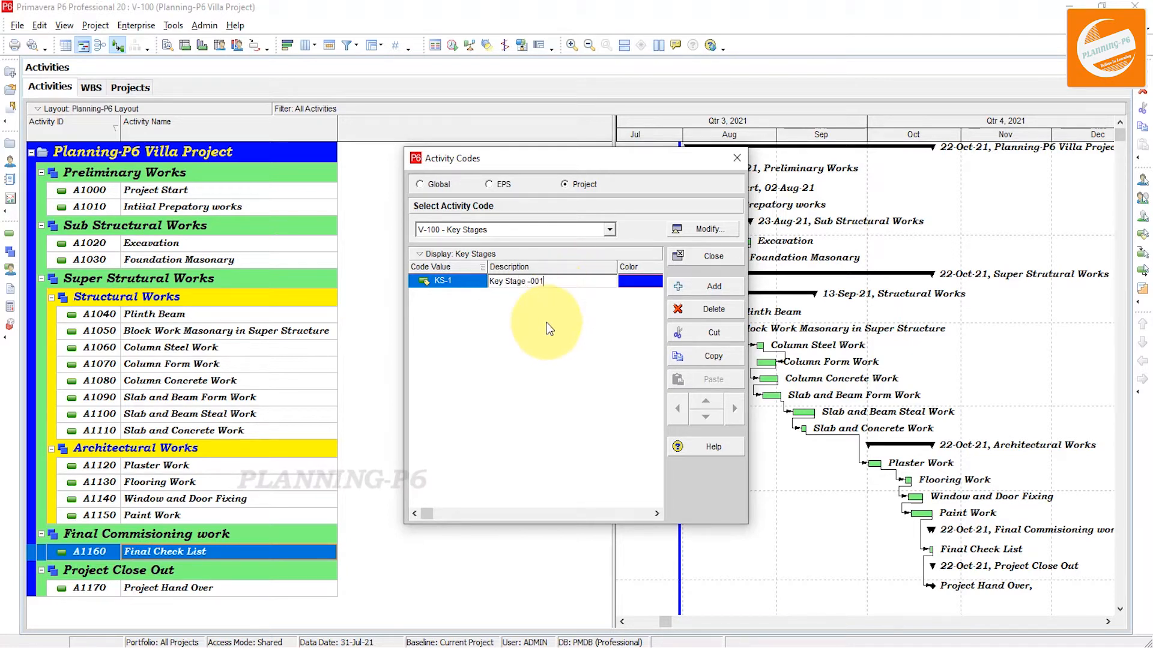
Step: Add a second Key Stages code value, KS-2, with the description Key Stage -002
left_click(699, 288)
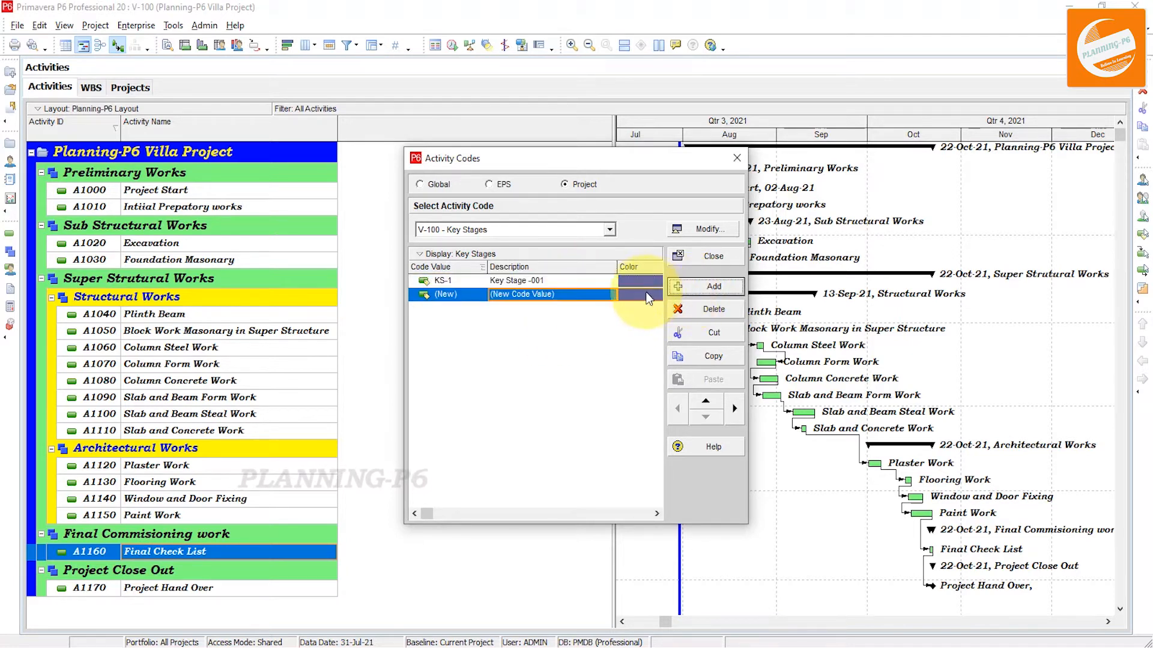
left_click(459, 292)
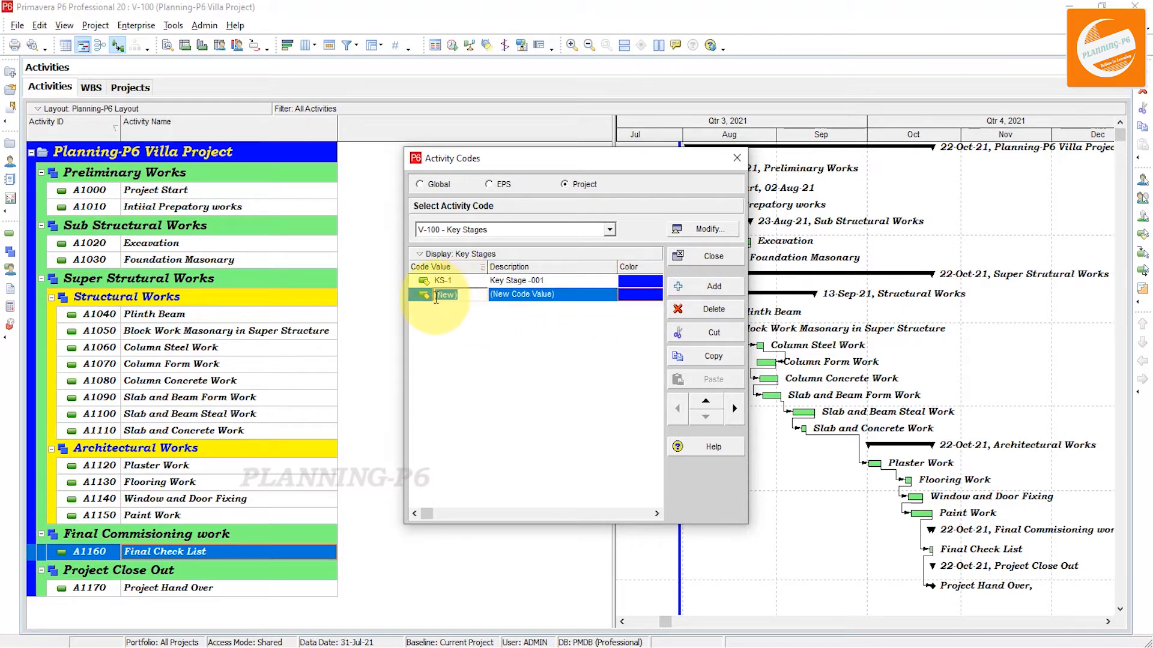
type("Key S")
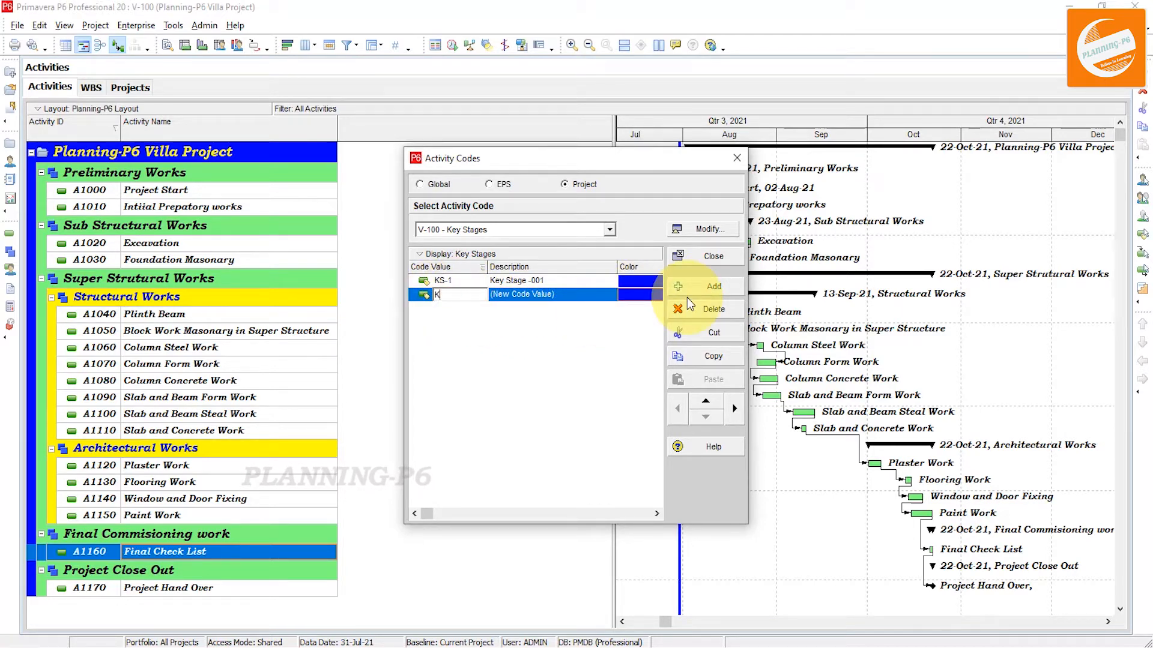
key("BackSpace")
key("BackSpace")
key("BackSpace")
key("BackSpace")
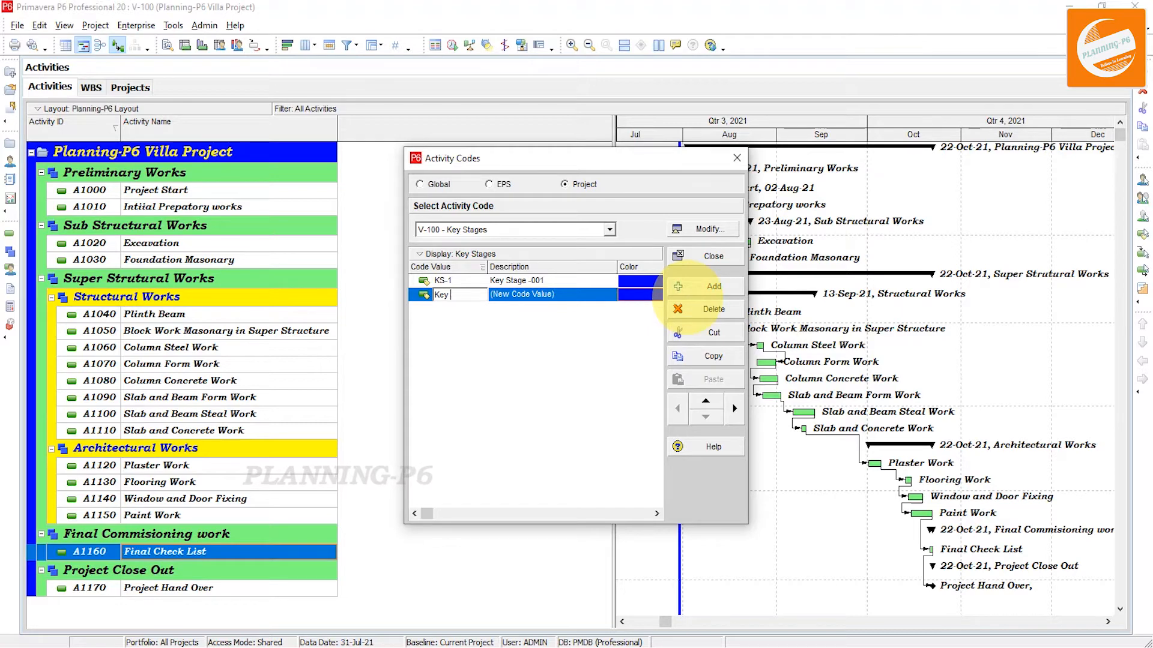
type("S-0")
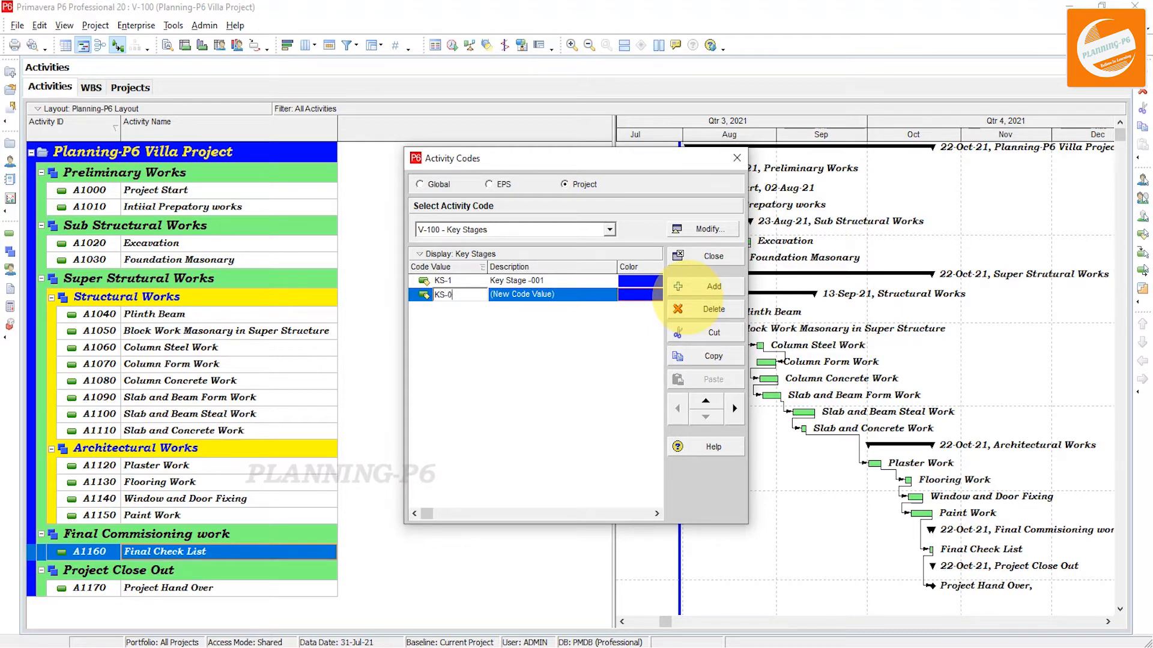
key("BackSpace")
type("2")
left_click(586, 302)
left_click(562, 292)
type("Key Stage -002")
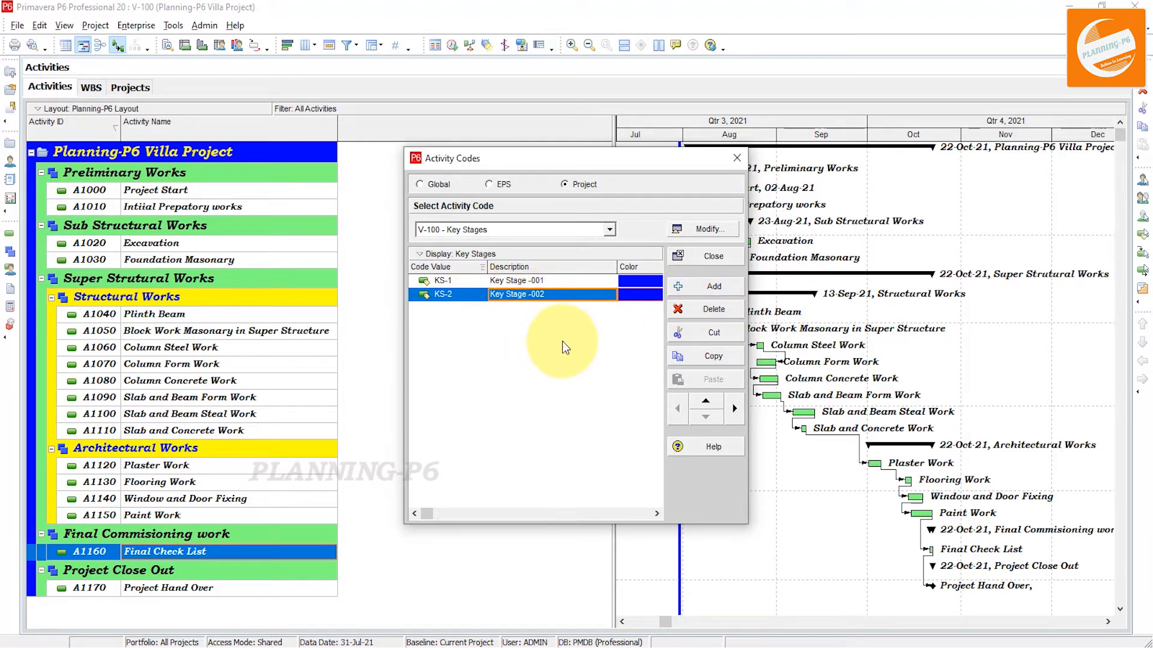
Step: Set the color of code value KS-2 to red and of KS-1 to yellow
left_click(633, 296)
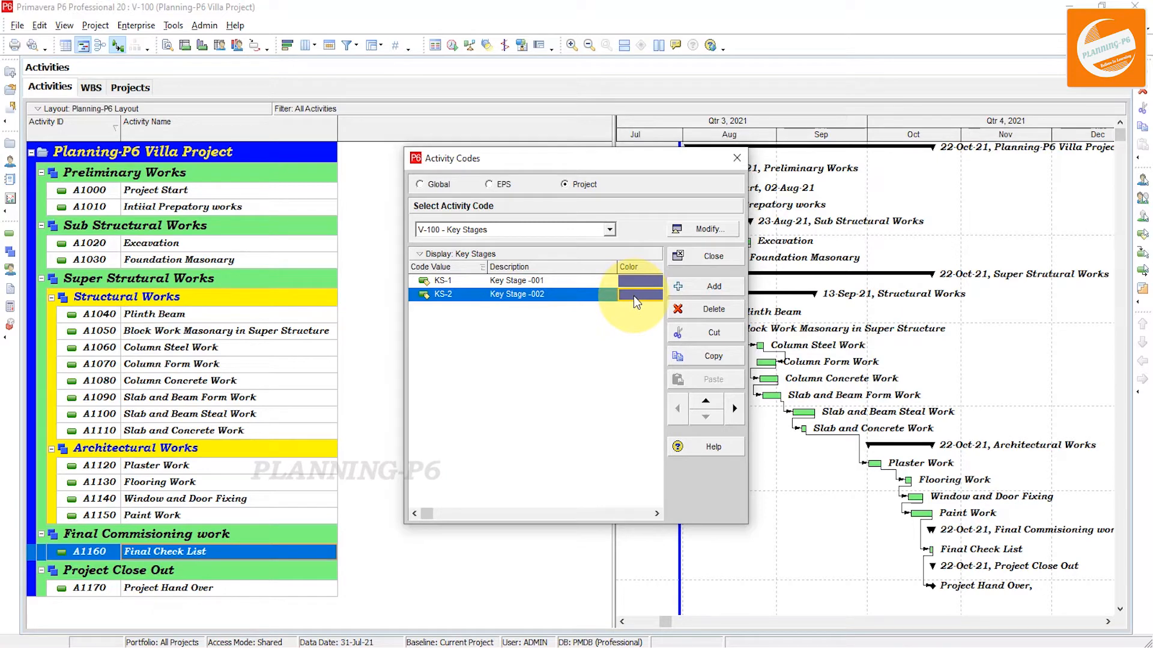
left_click(632, 297)
left_click(509, 204)
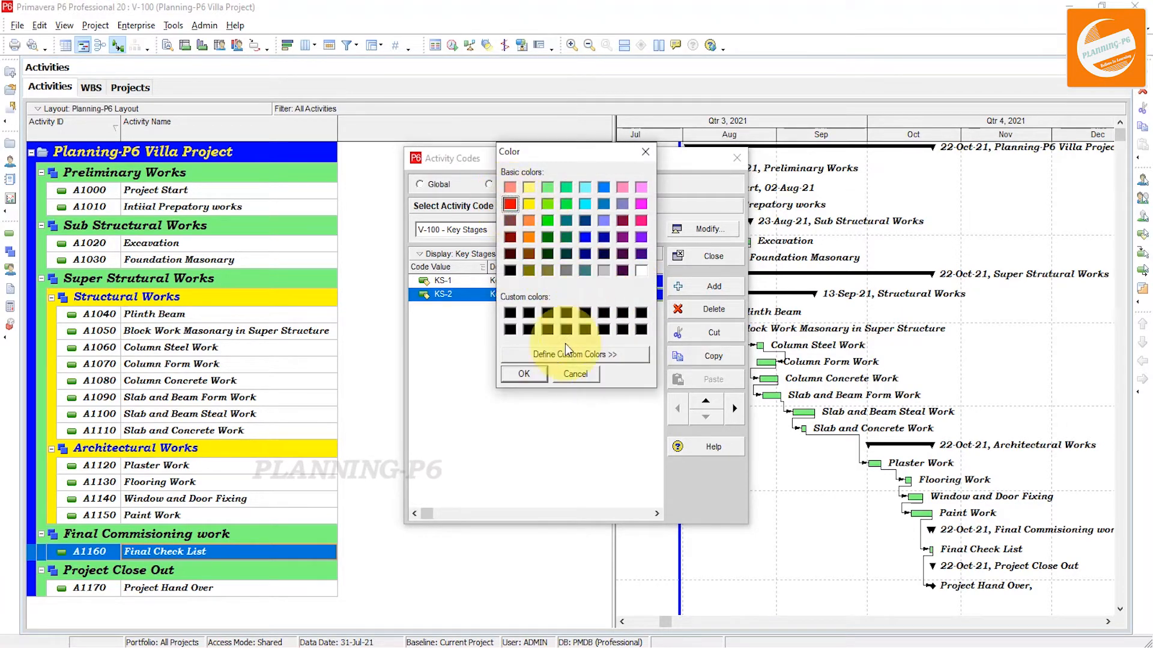
left_click(523, 374)
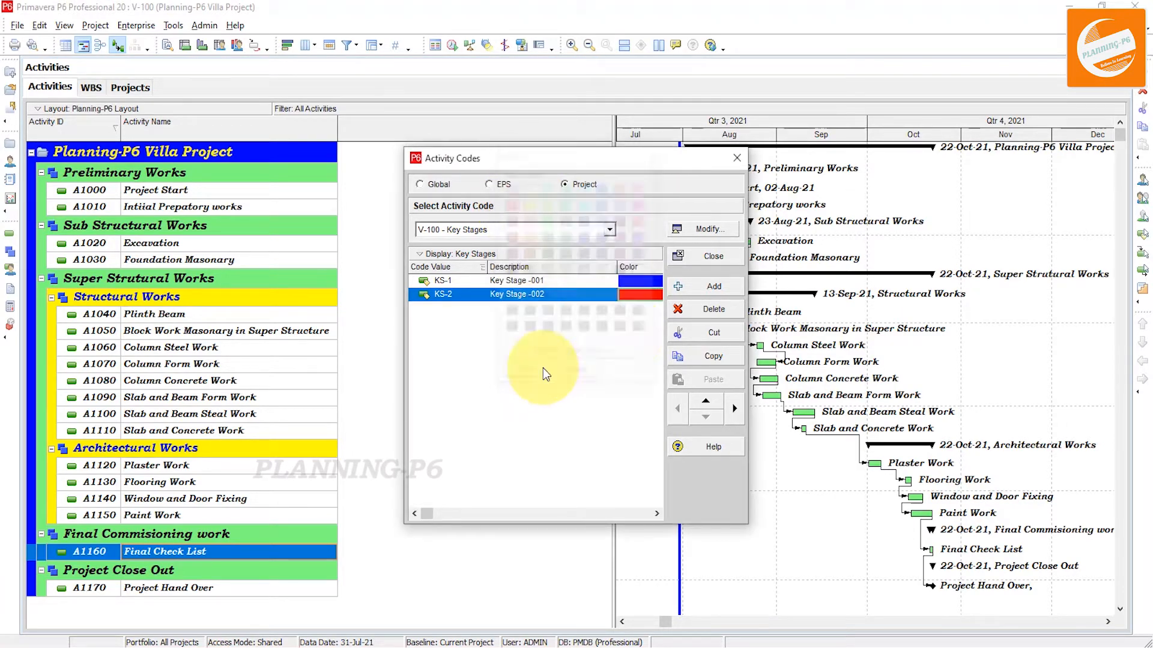
left_click(636, 281)
left_click(637, 281)
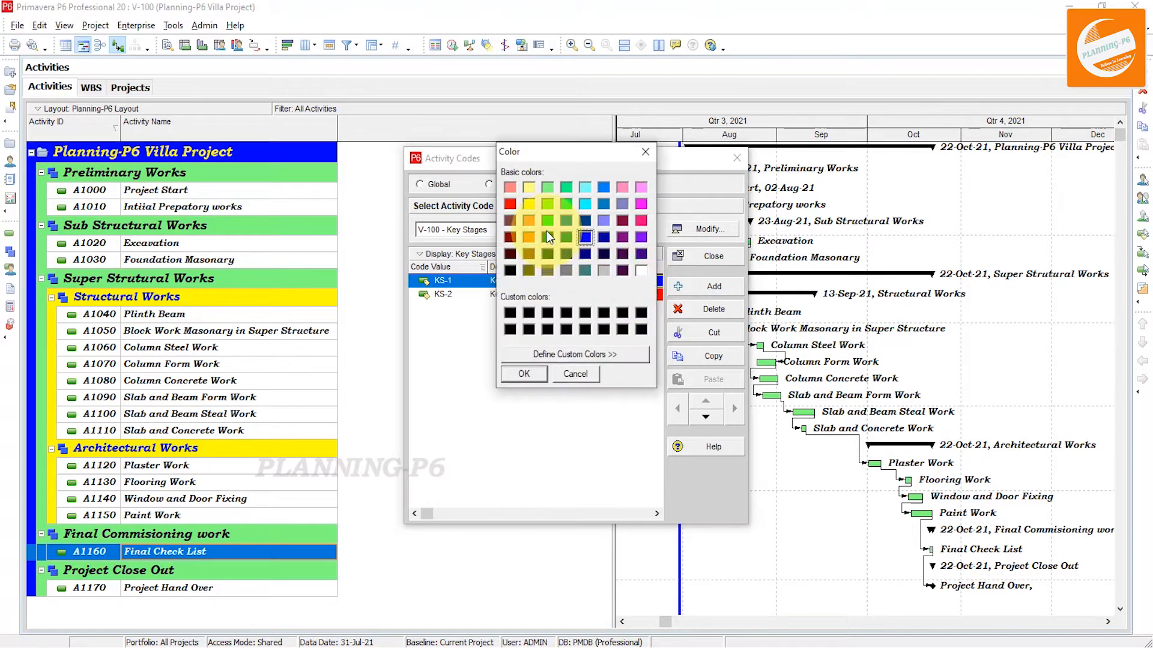
left_click(526, 373)
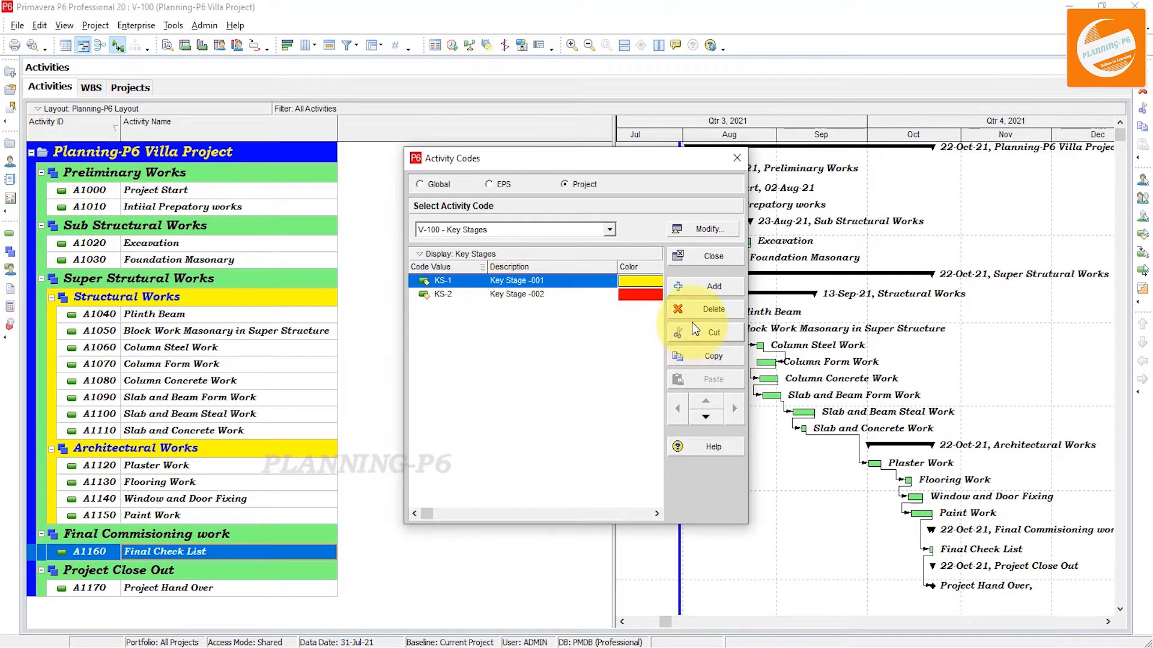
Step: For the IPCs / Invoices activity code, add the code value IPC-01 with the description Invoices-001
left_click(463, 229)
left_click(463, 251)
left_click(491, 236)
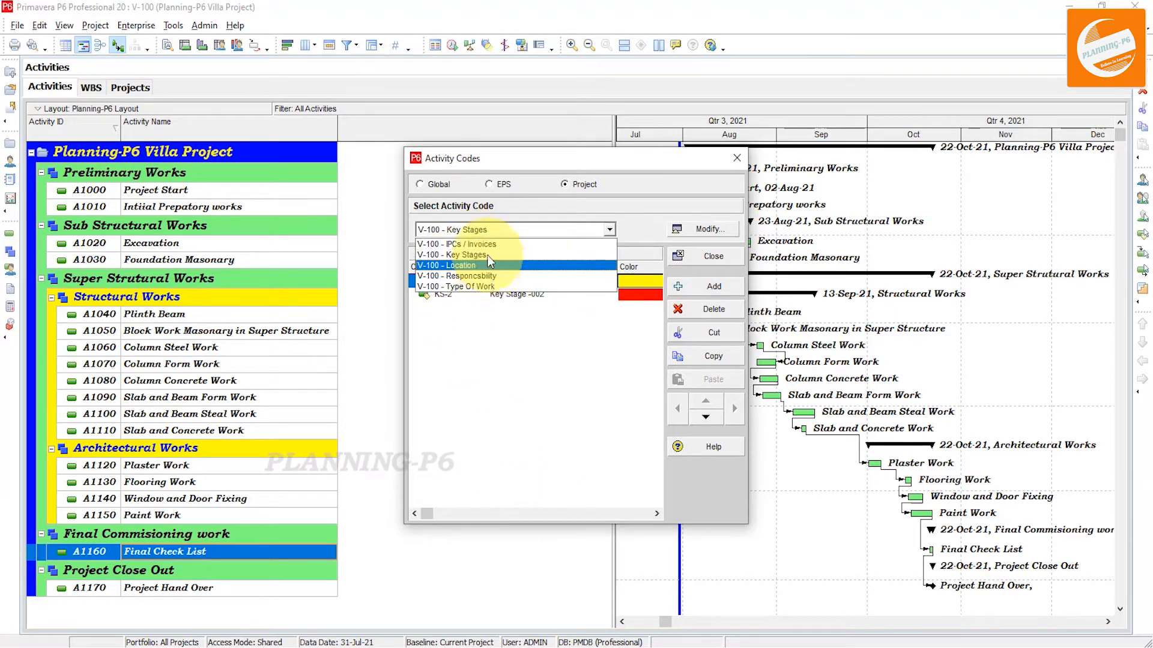
left_click(489, 247)
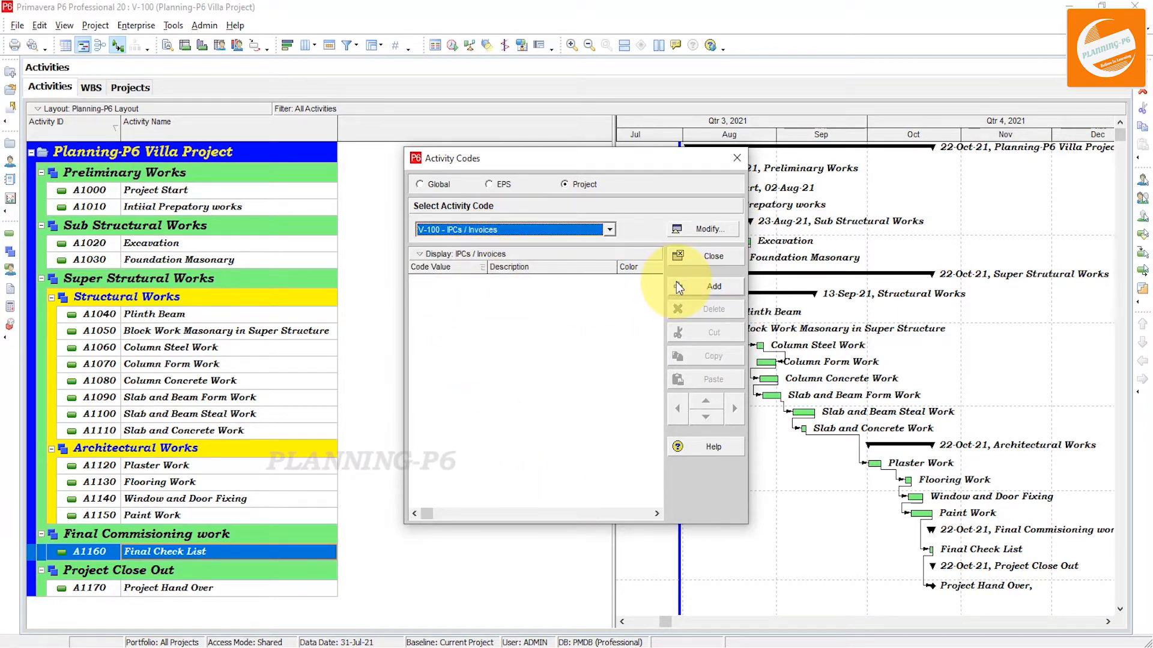
left_click(696, 286)
left_click(470, 279)
type("IPC")
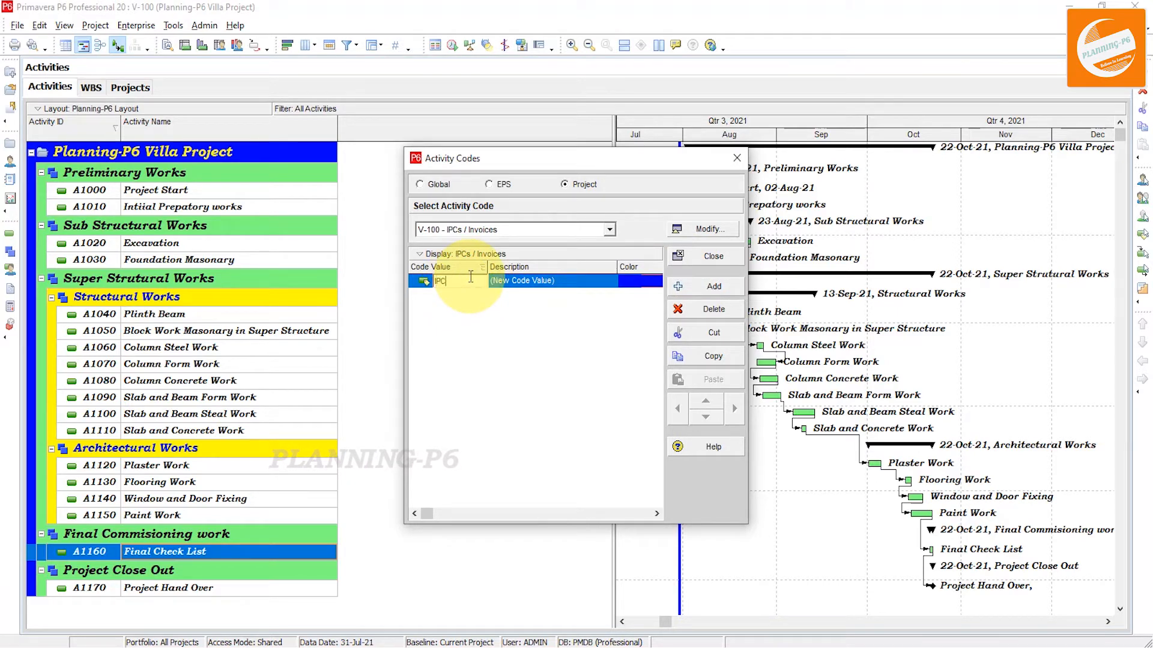
type("-01")
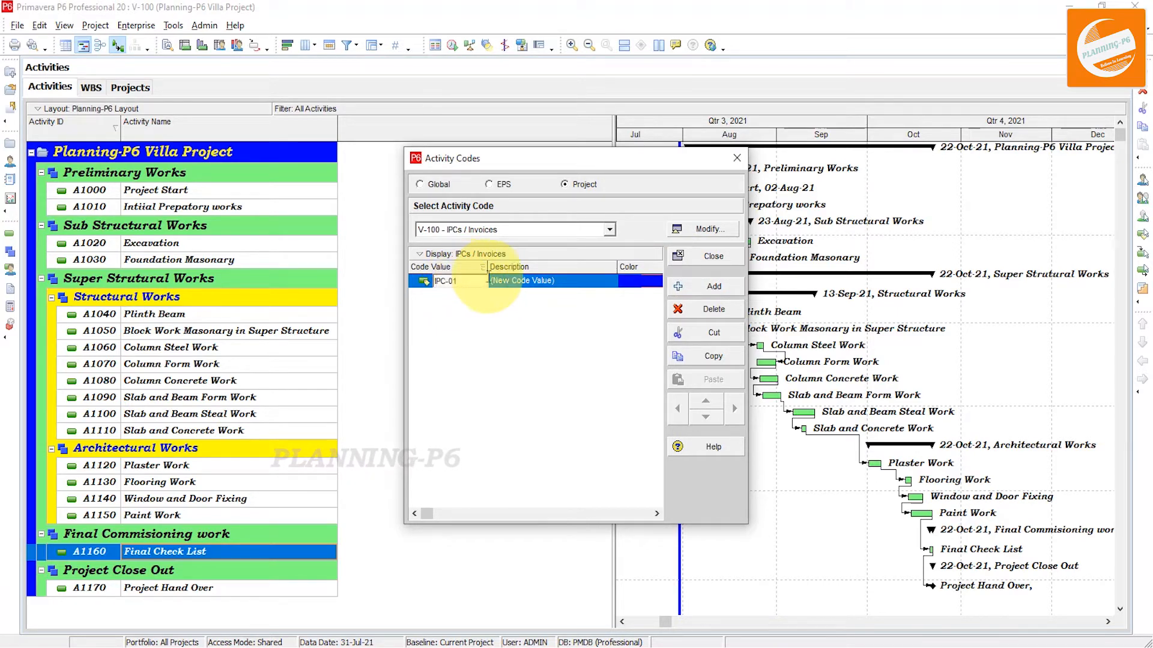
left_click(550, 282)
left_click(550, 282)
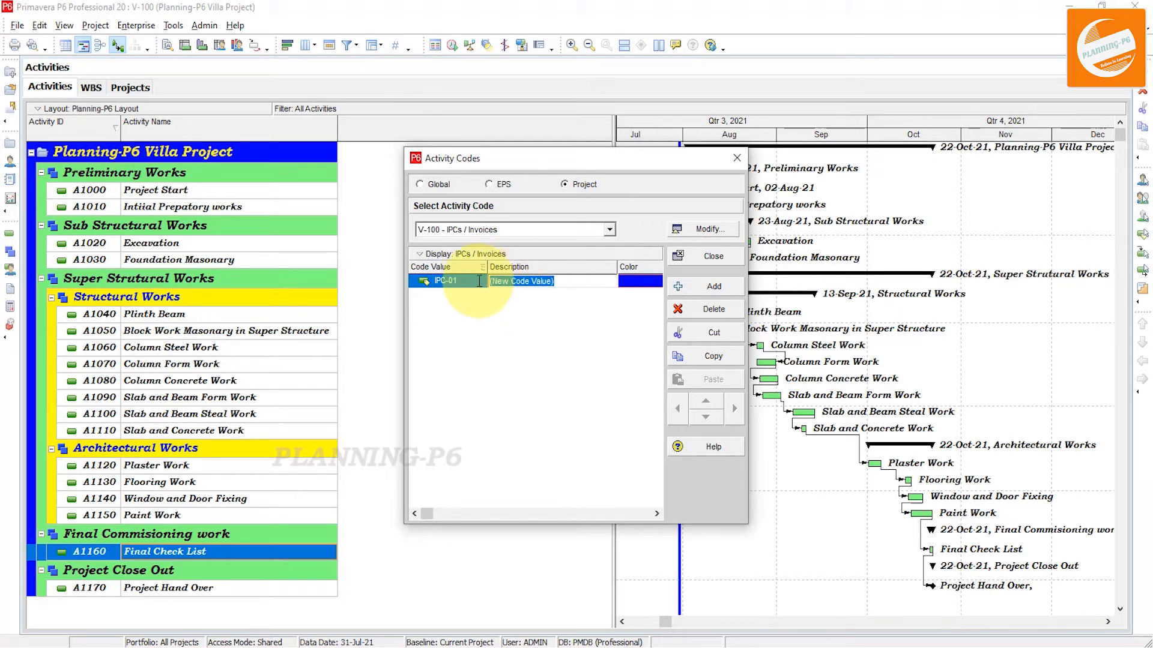
type("In")
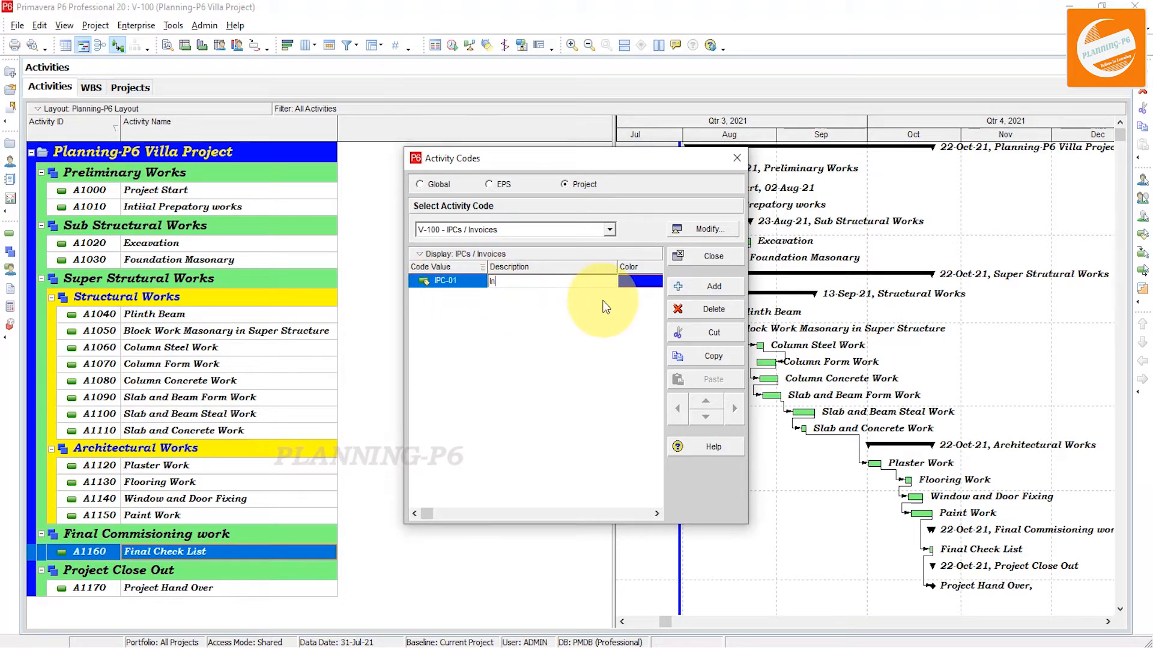
type("voices-001")
key("Return")
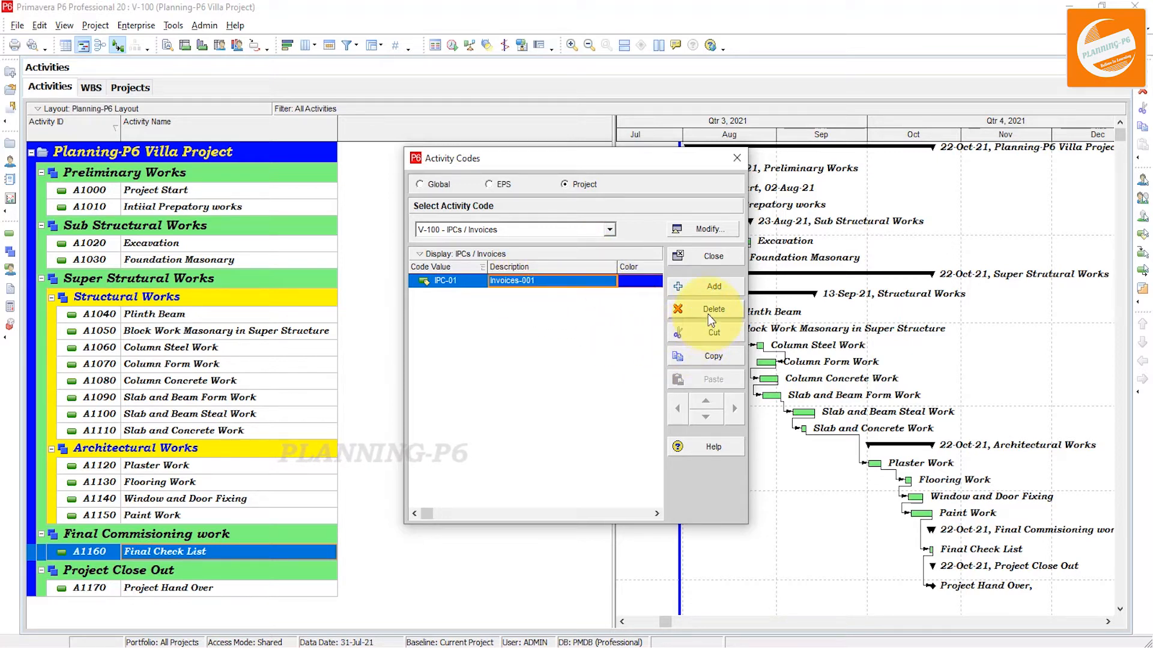
Step: Add a second IPCs / Invoices code value, IPC-02, with the description Invoices-002
left_click(714, 287)
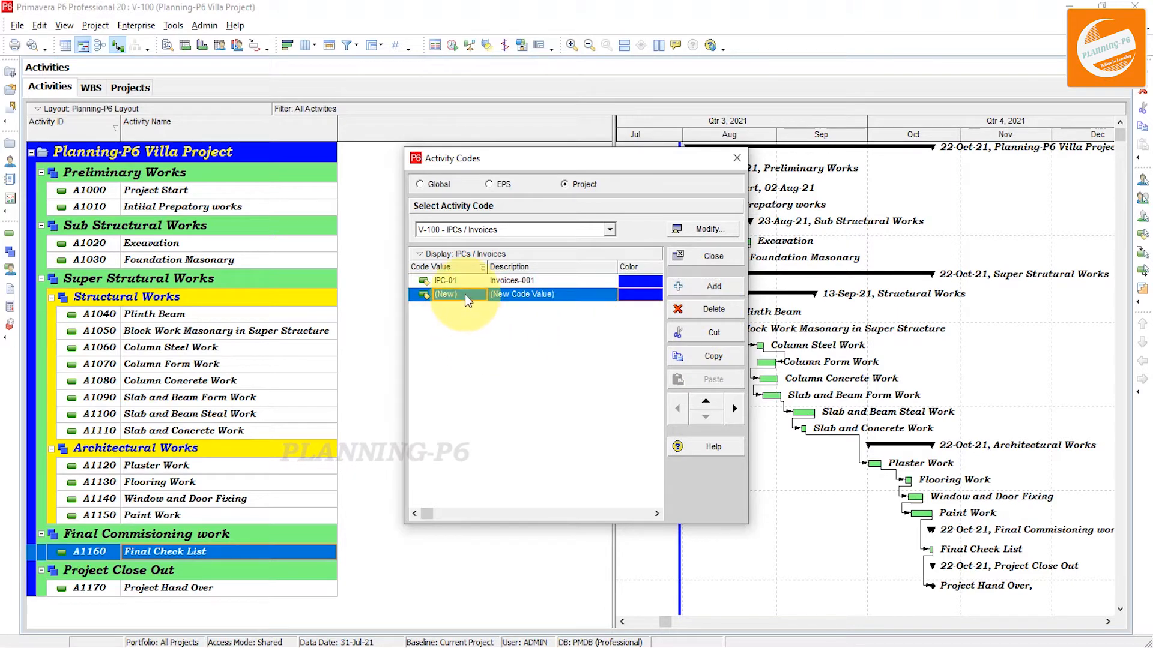
left_click(521, 295)
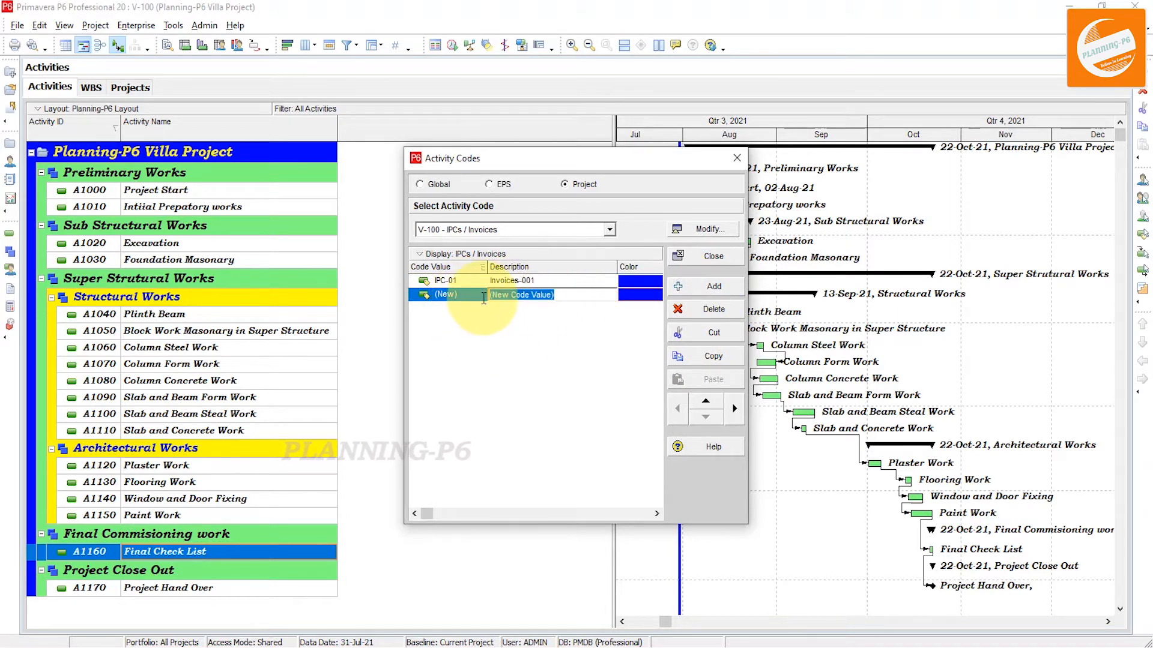
type("Invoices")
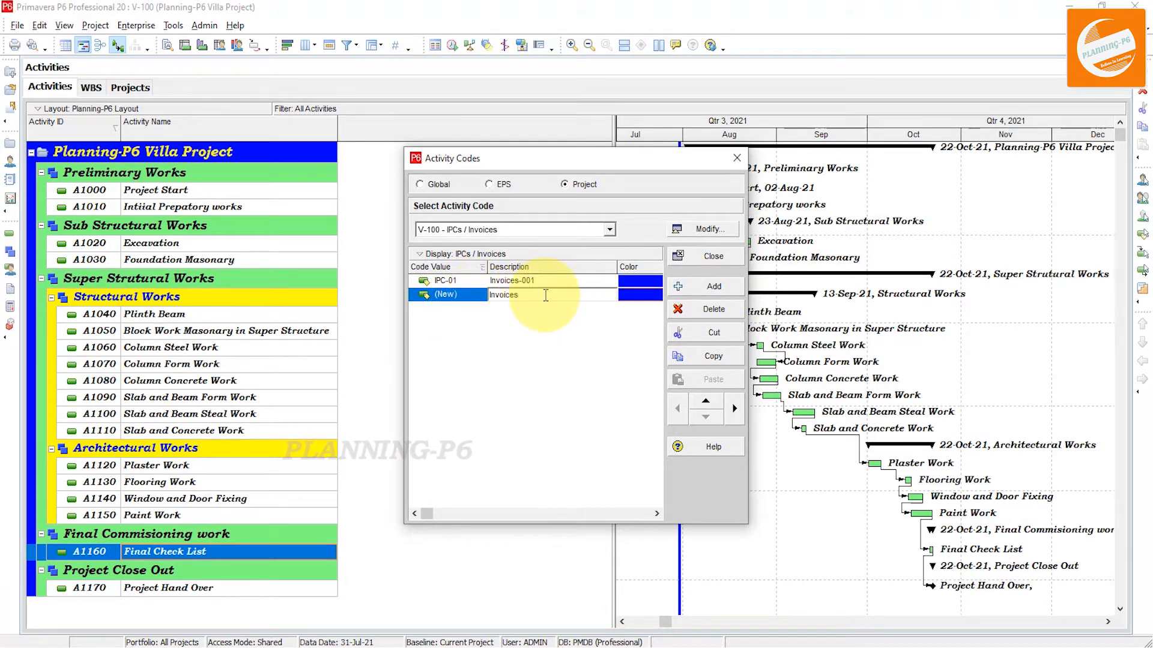
type("-002")
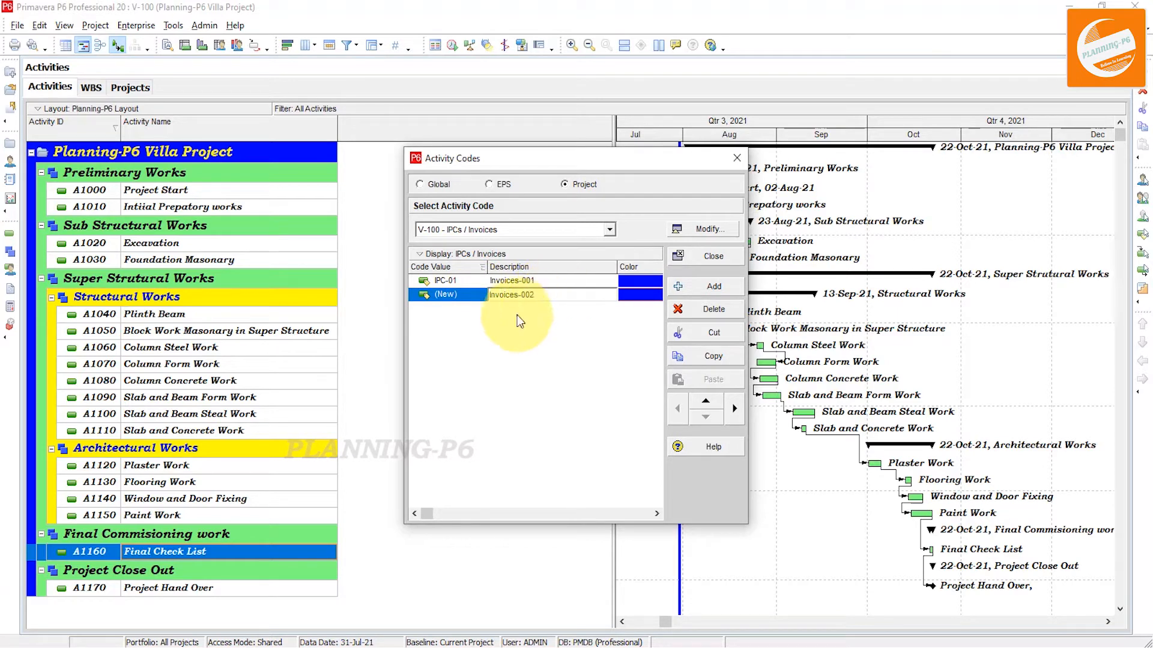
left_click(445, 297)
left_click_drag(472, 294, 423, 293)
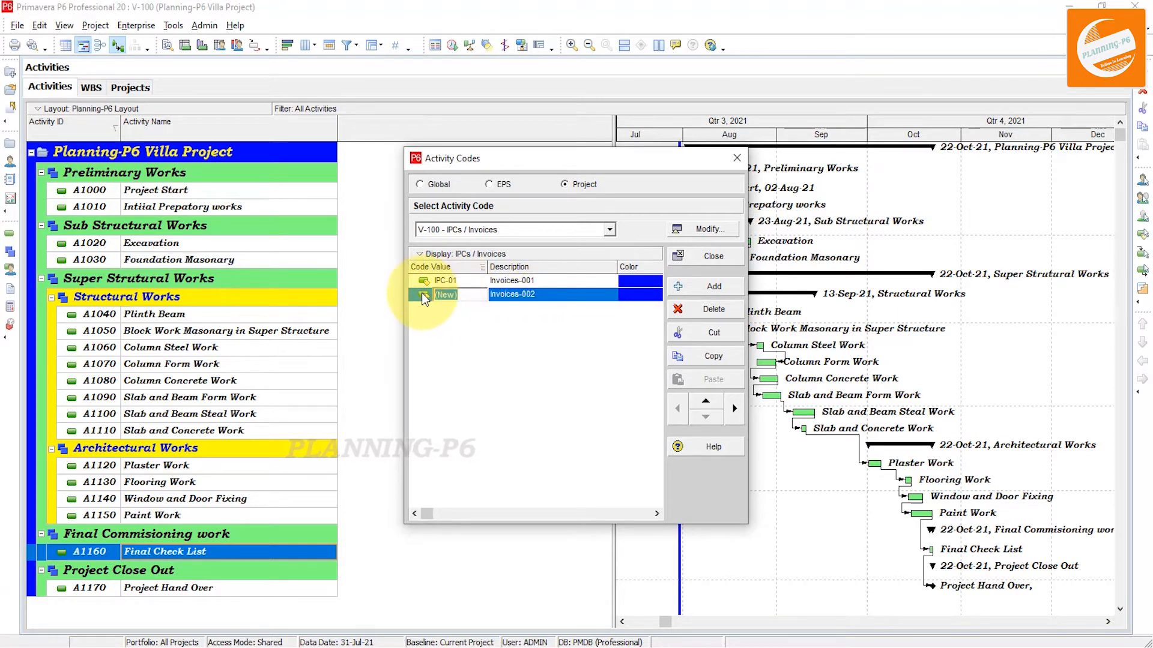
key("BackSpace")
type("IPC")
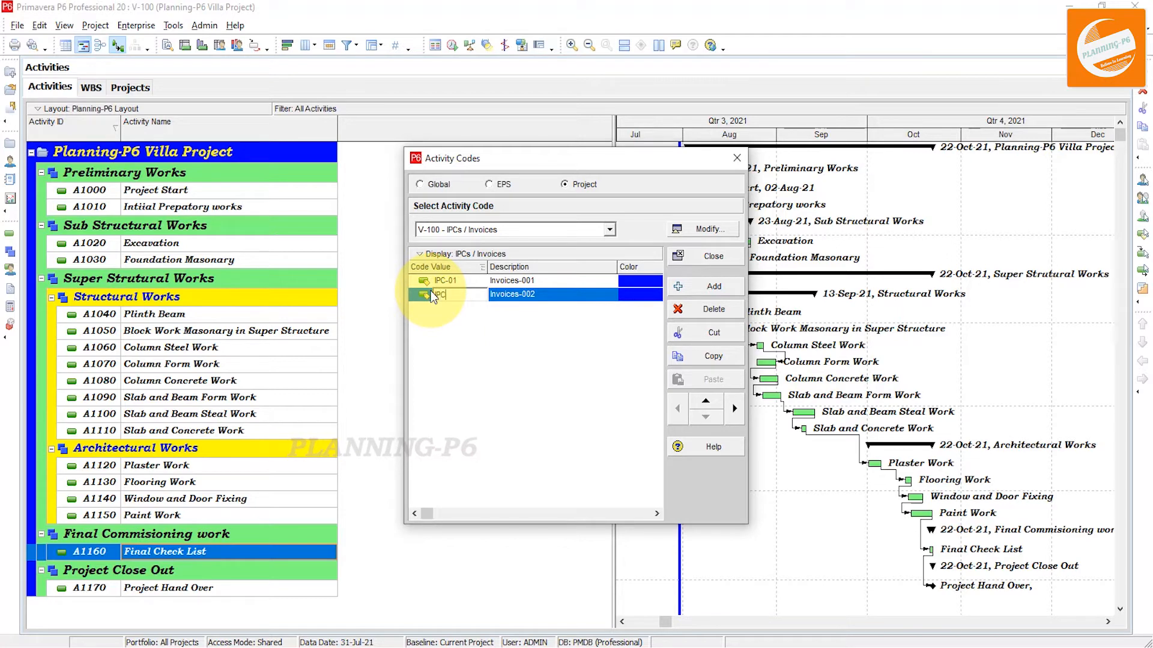
type("-02")
key("Return")
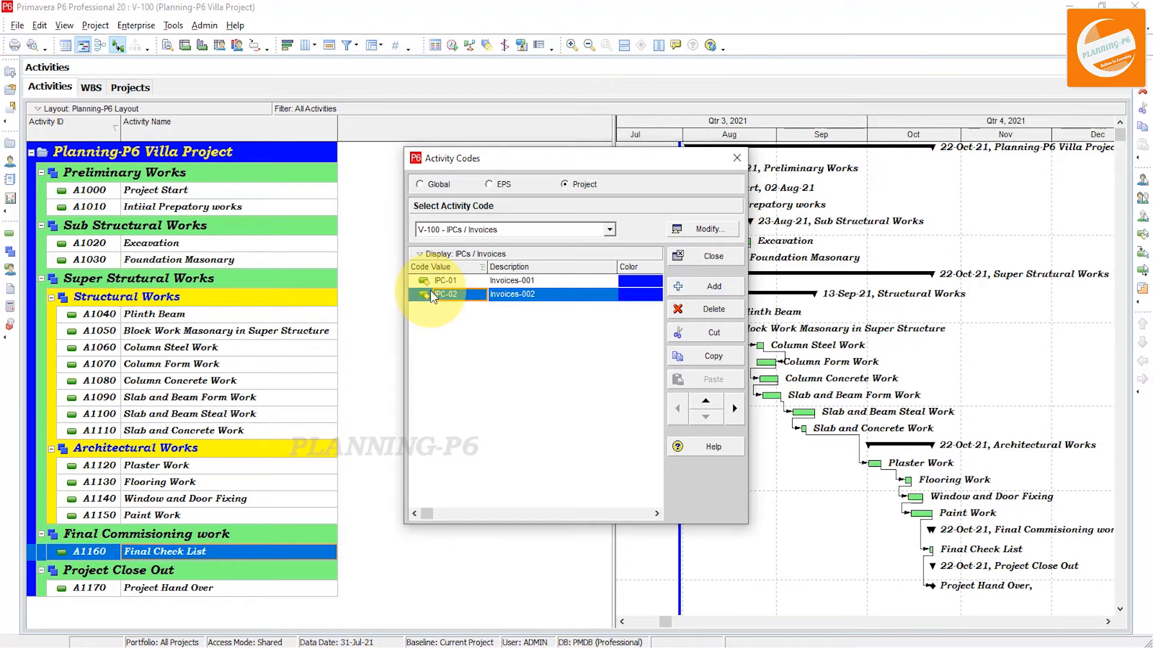
Step: Set the color of code value IPC-01 to orange and of IPC-02 to pink
left_click(634, 279)
left_click(634, 280)
left_click(528, 237)
left_click(524, 374)
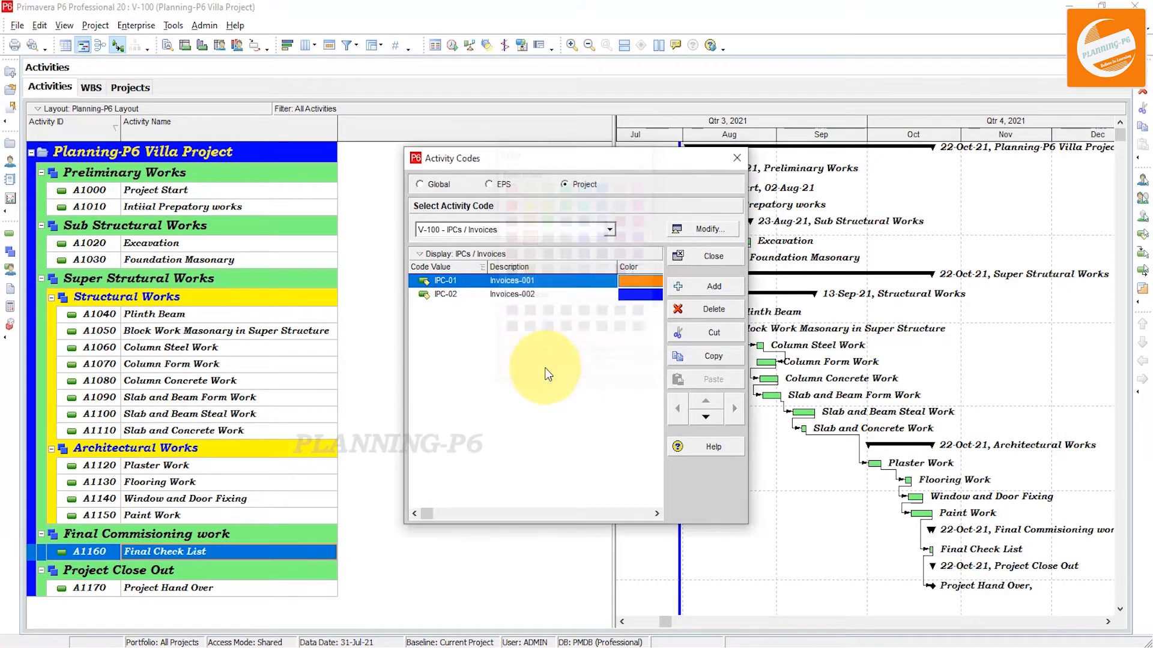
left_click(634, 293)
left_click(634, 293)
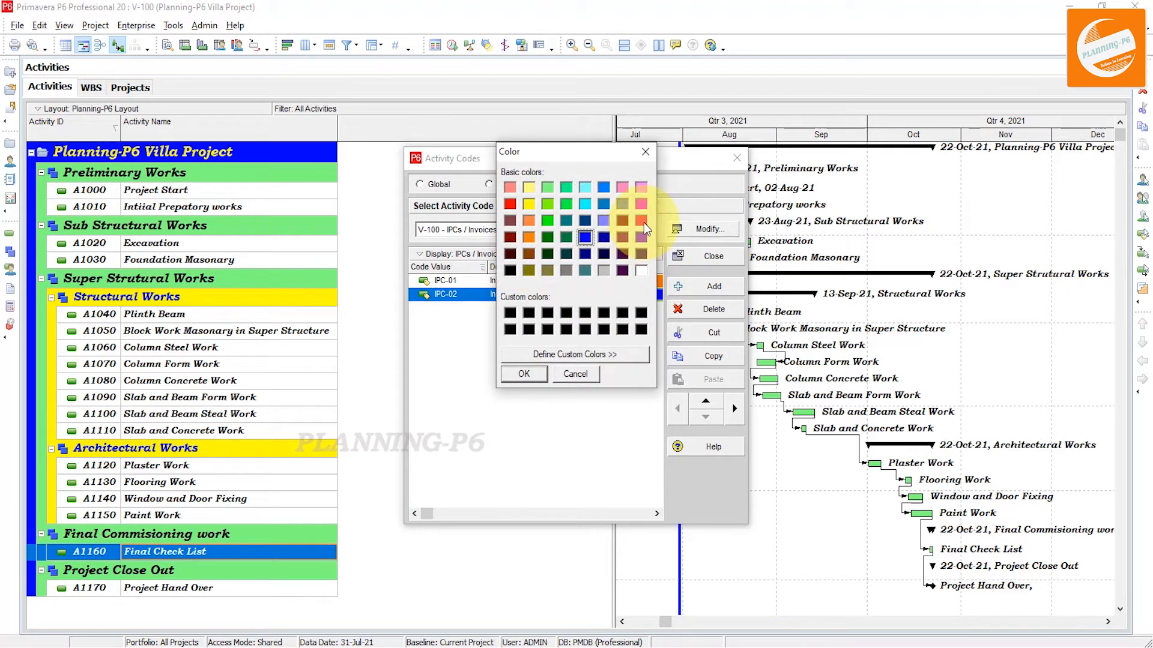
left_click(642, 221)
left_click(524, 374)
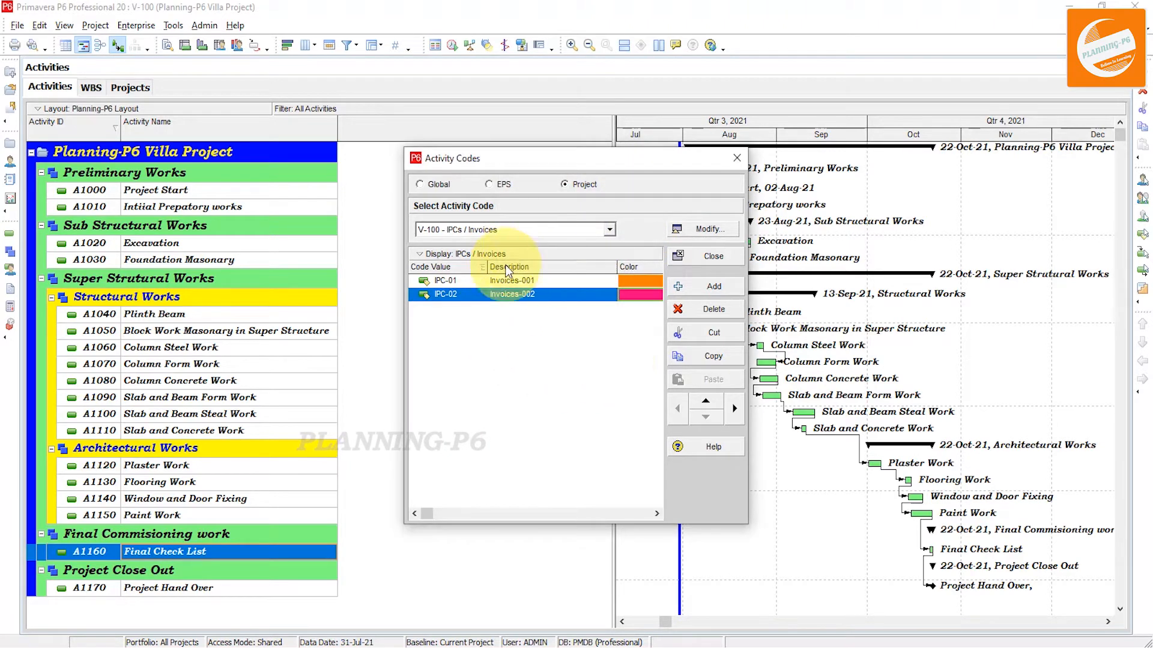
Step: For the Location activity code, add the code value Z-01 with the description Zone-001
left_click(519, 229)
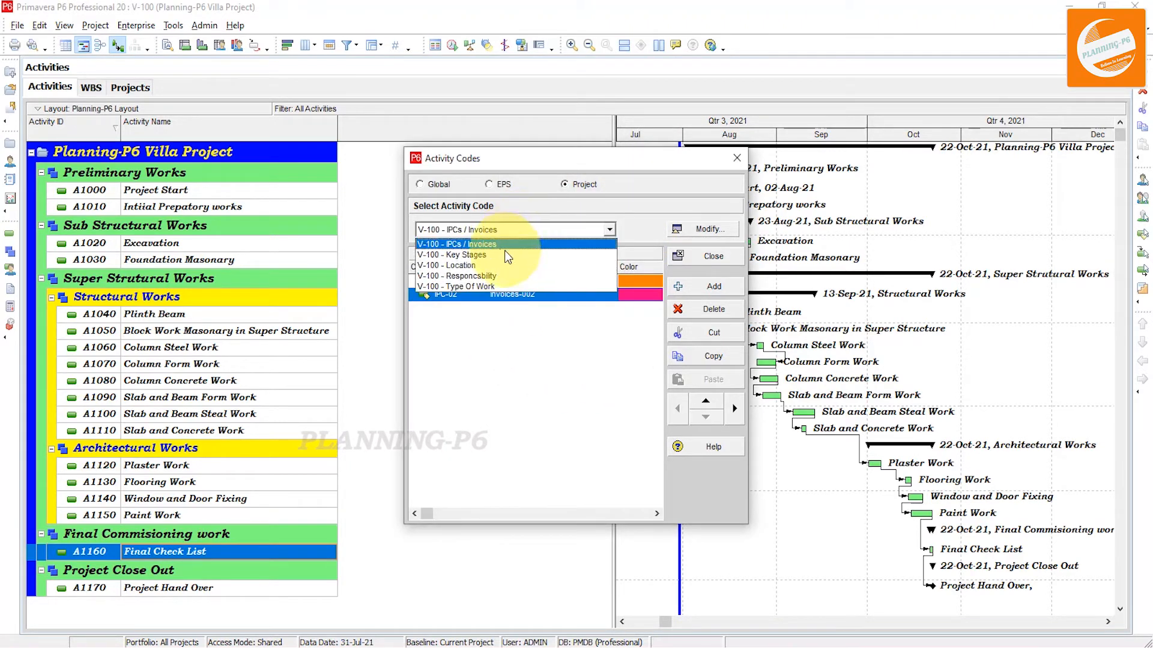
left_click(499, 266)
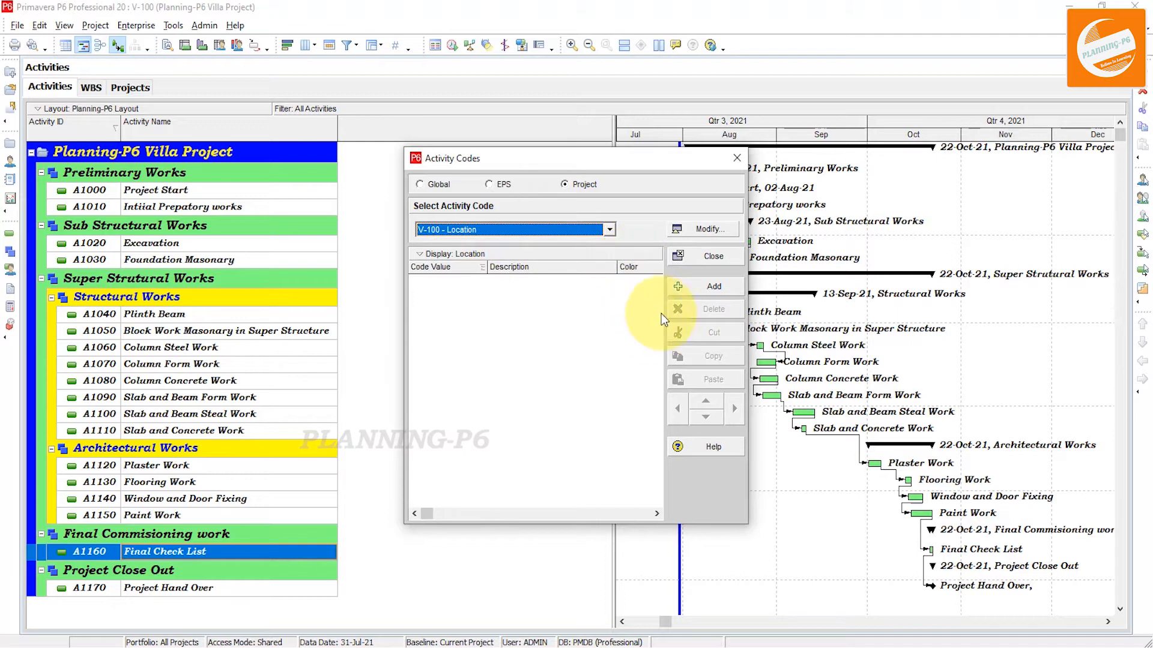
left_click(718, 286)
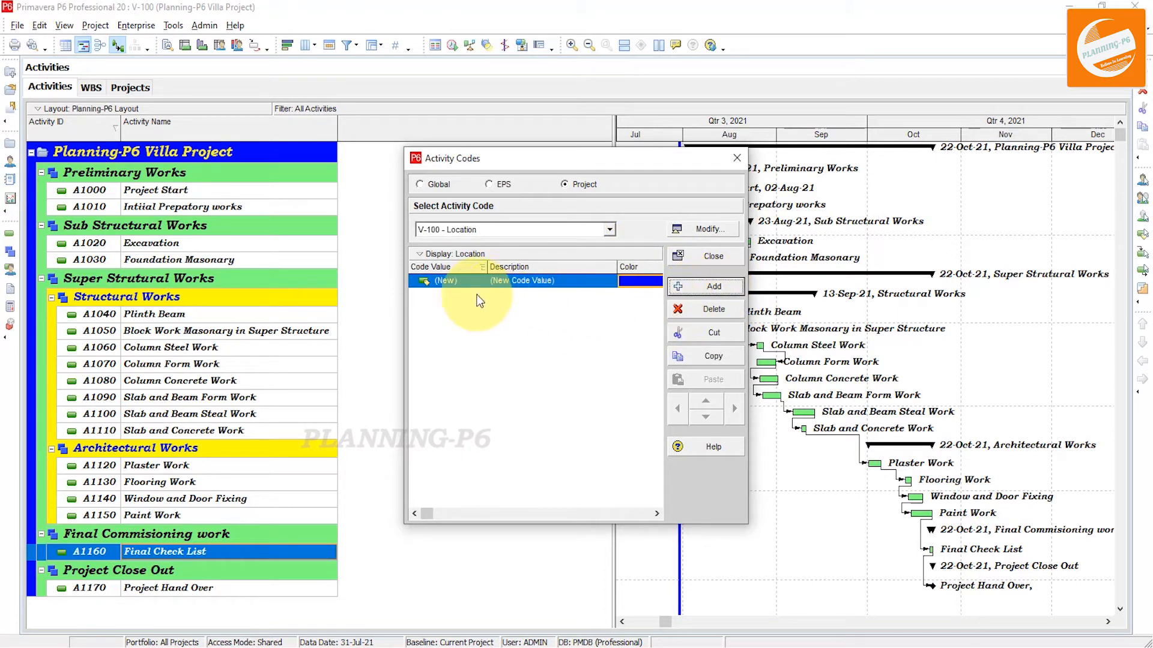
left_click(445, 284)
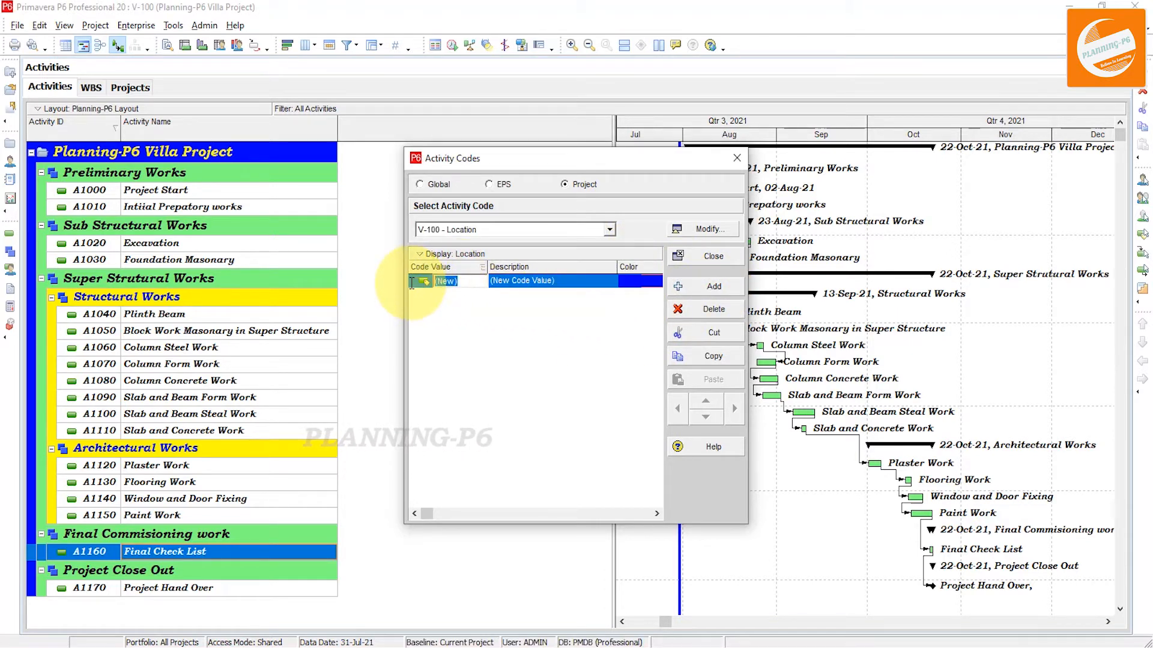
type("Z-01")
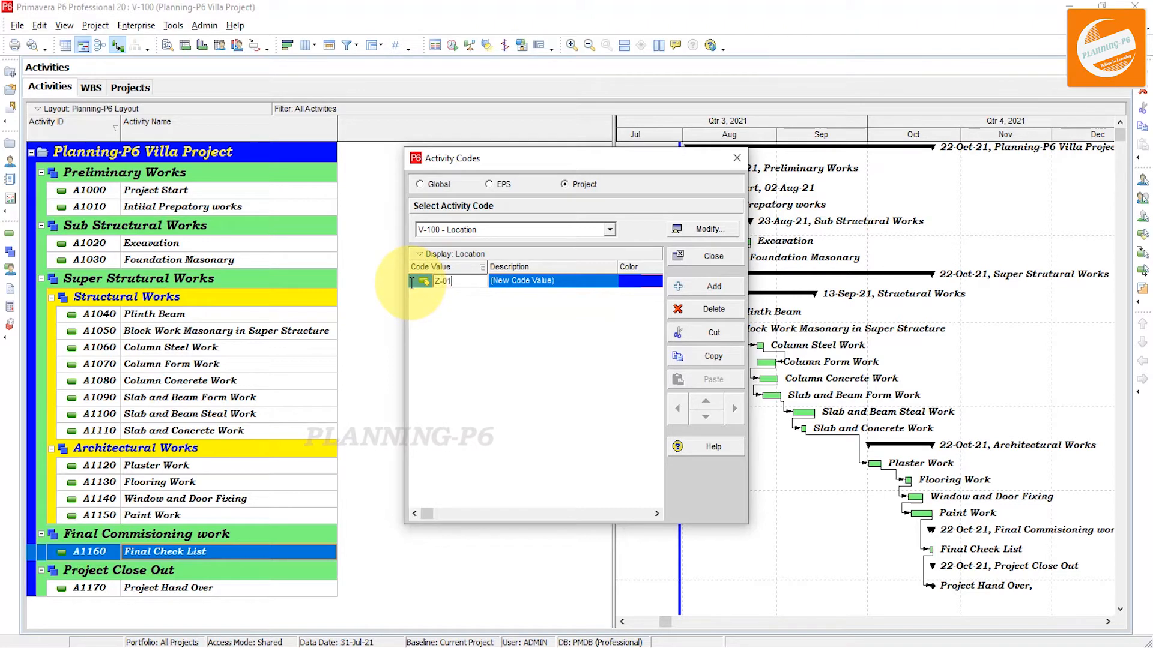
left_click(542, 281)
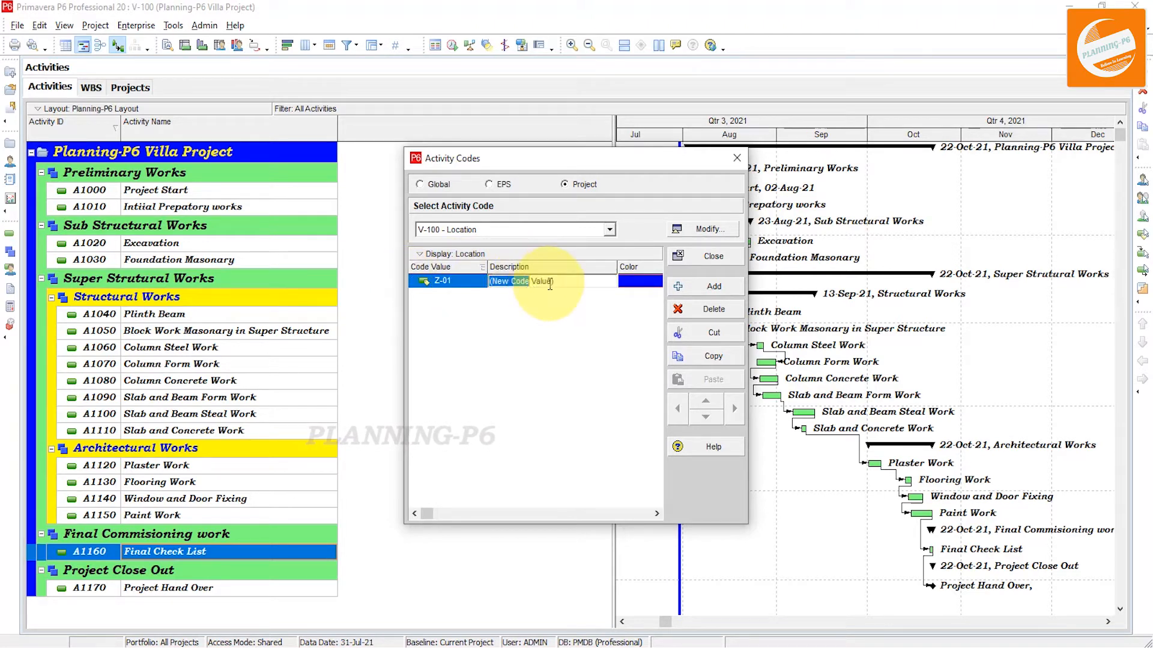
left_click(493, 287)
type("Zone-001")
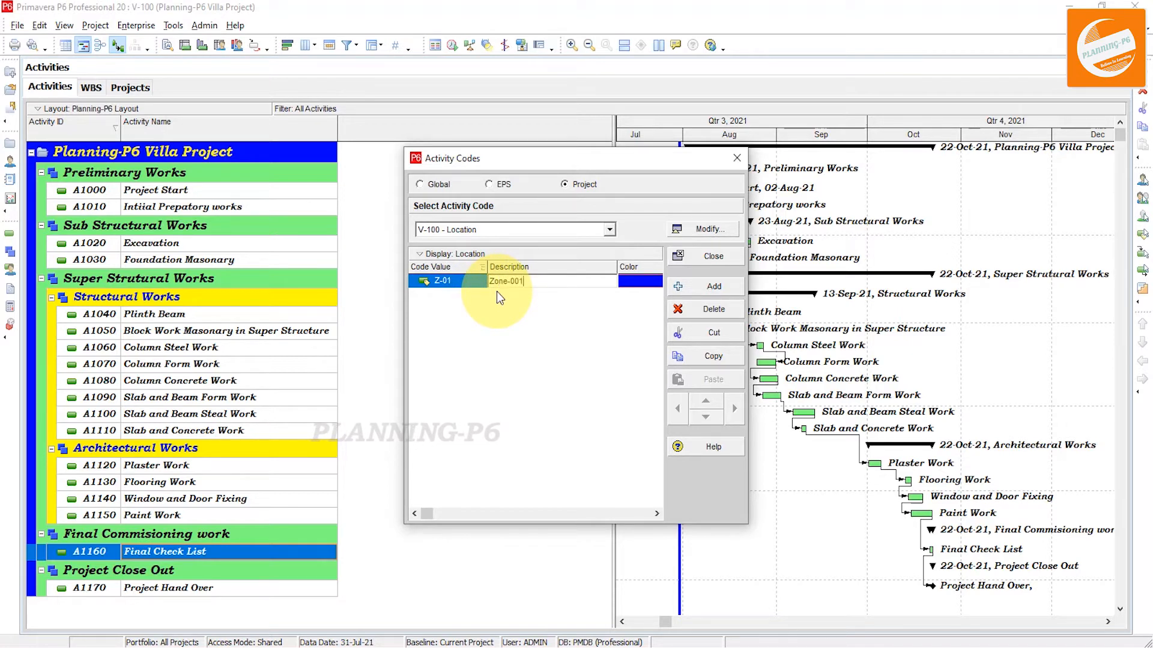
Step: Add a second Location code value, Z-02, with the description Zone-002
left_click(525, 337)
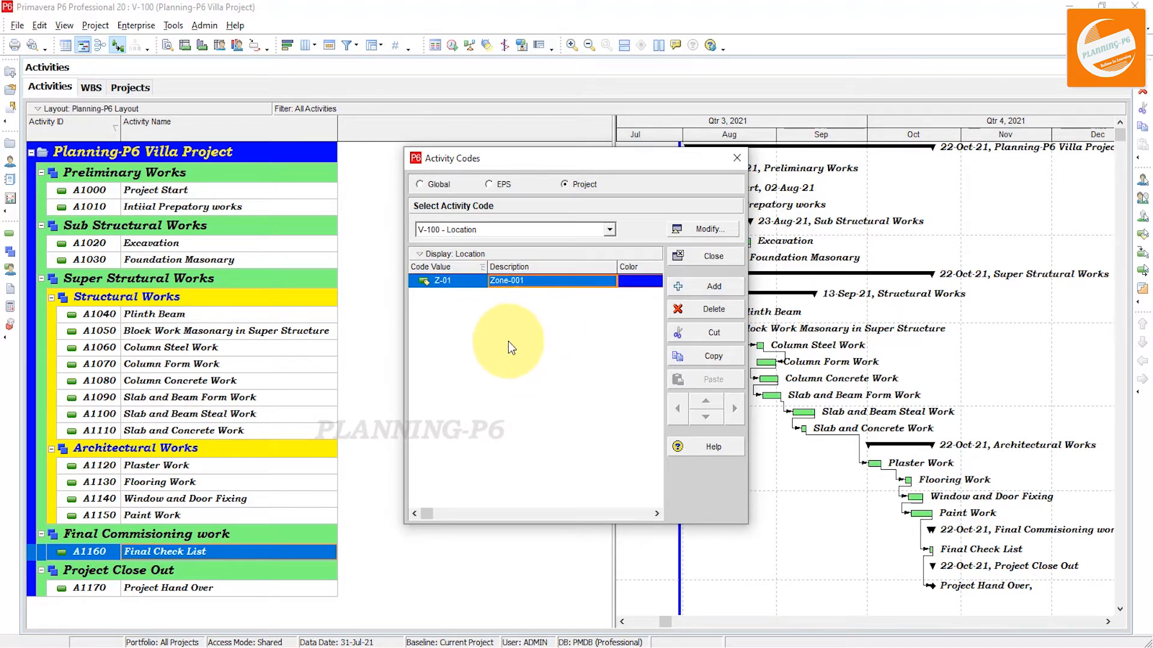
left_click(700, 287)
left_click(472, 294)
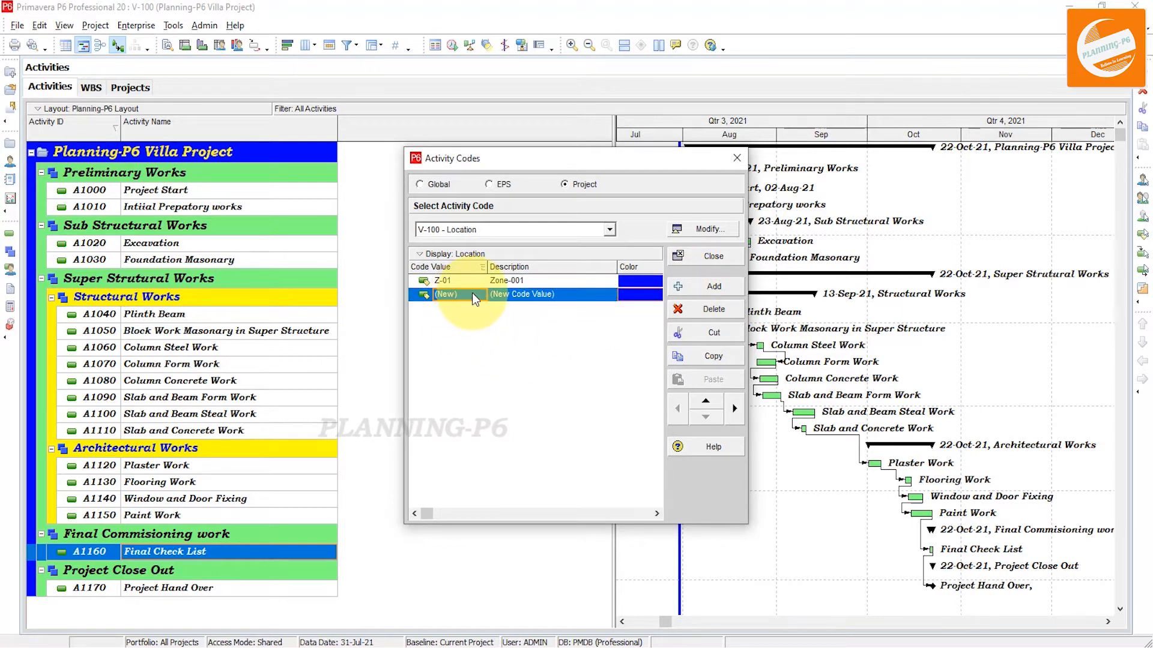
type("Z-02")
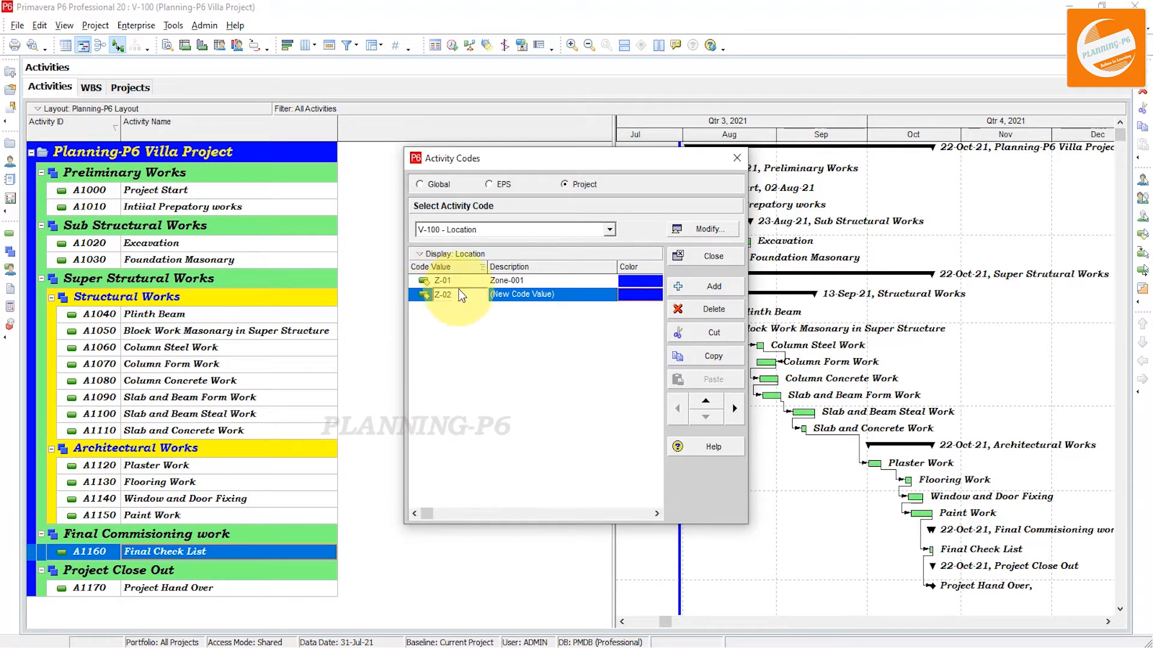
left_click(536, 296)
left_click_drag(556, 296, 569, 319)
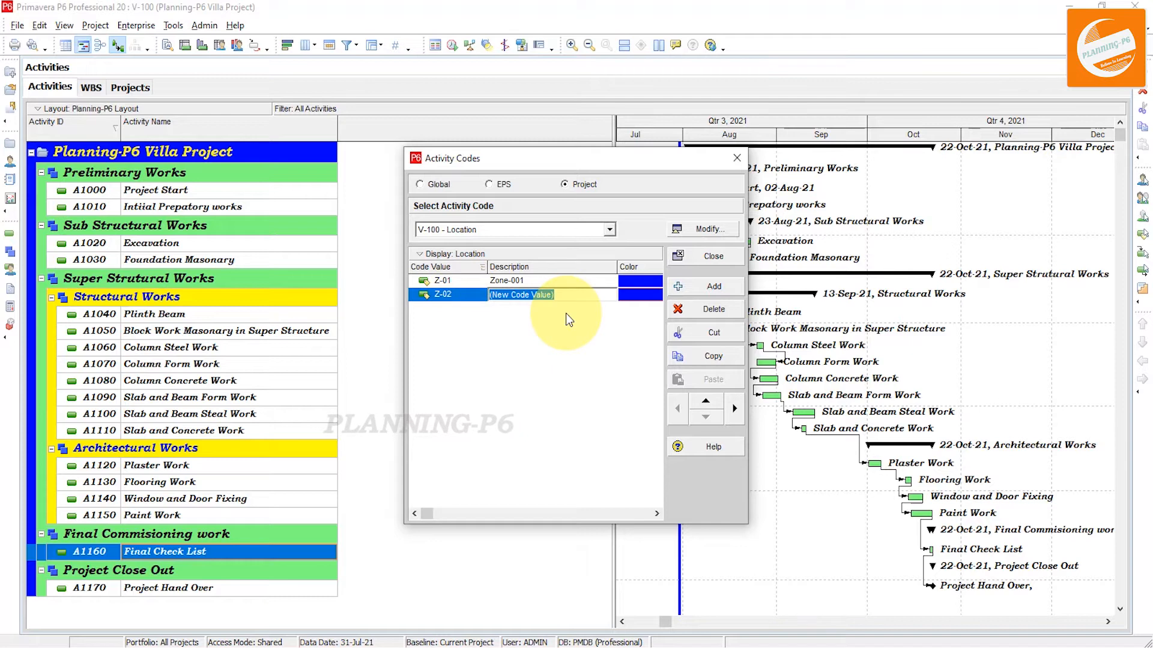
type("Zone")
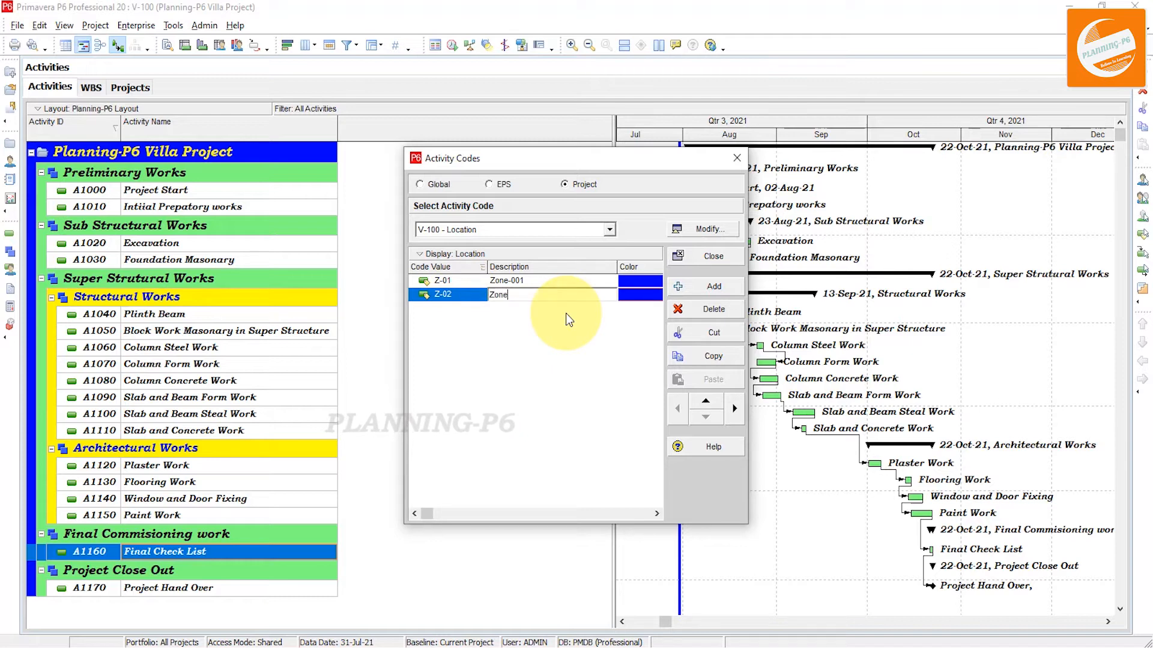
type("-002")
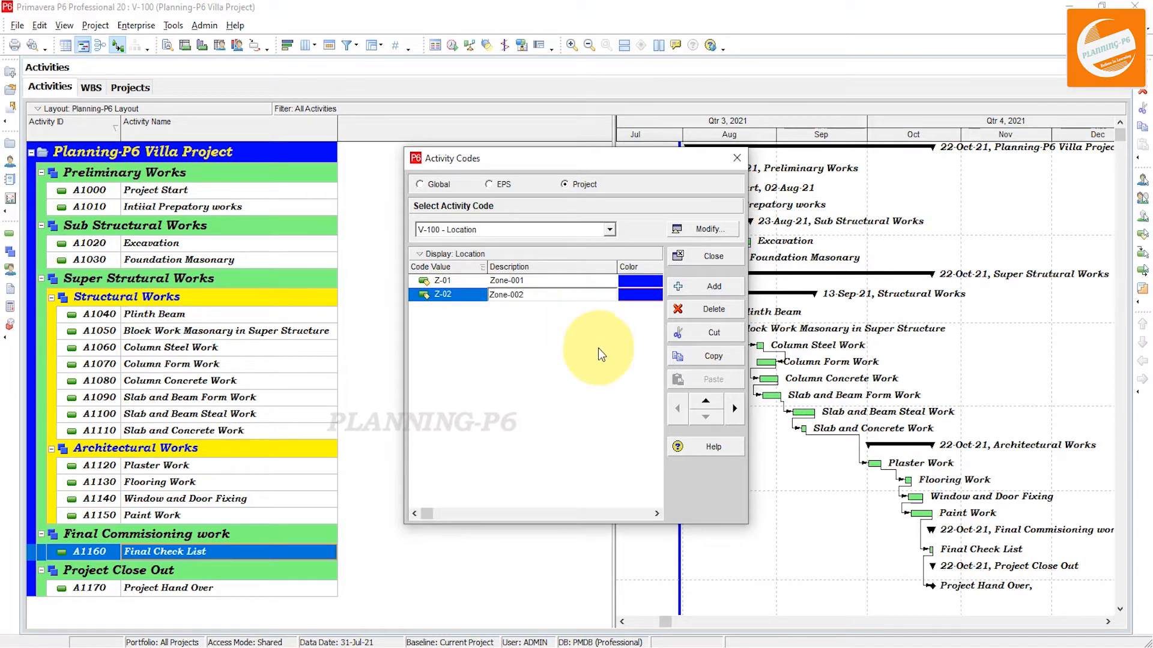
key("Return")
Step: Set the color of Location code value Z-02 to brown and of Z-01 to green
left_click(637, 293)
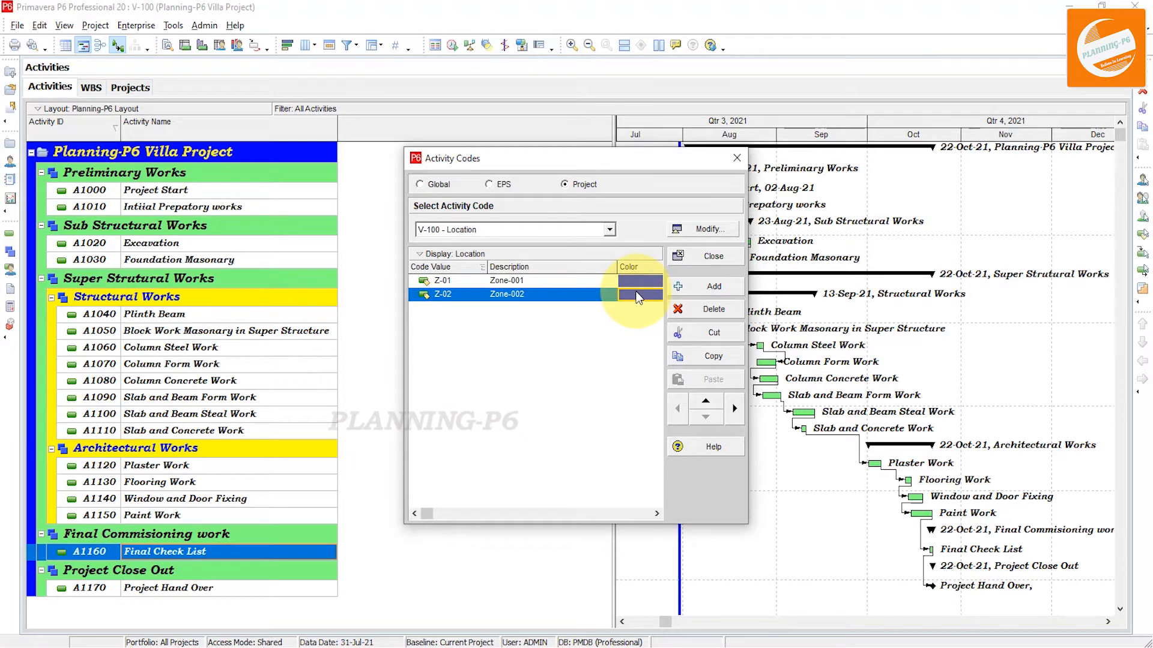
left_click(637, 296)
left_click(528, 253)
left_click(524, 373)
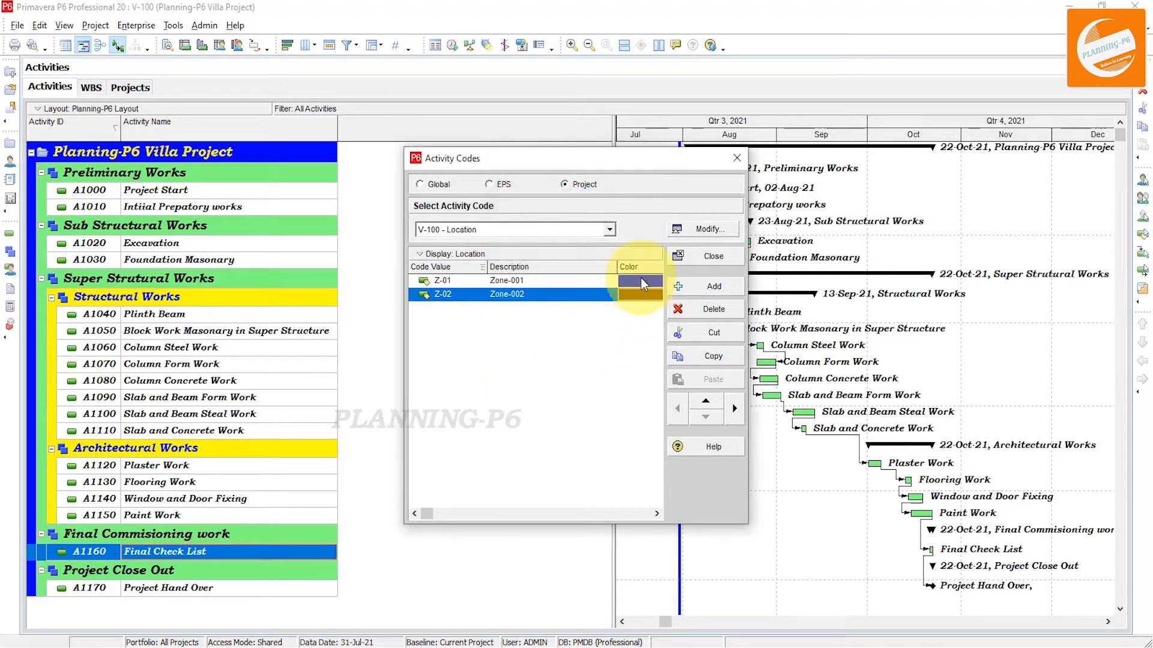
left_click(640, 280)
left_click(639, 279)
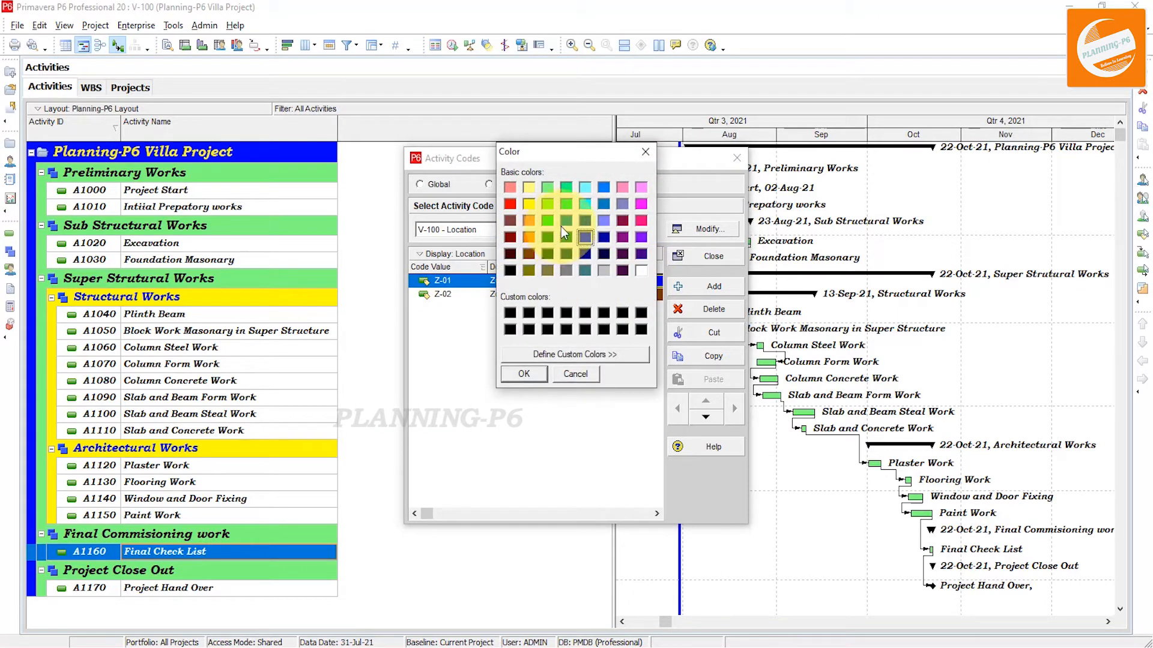
left_click(548, 221)
left_click(523, 374)
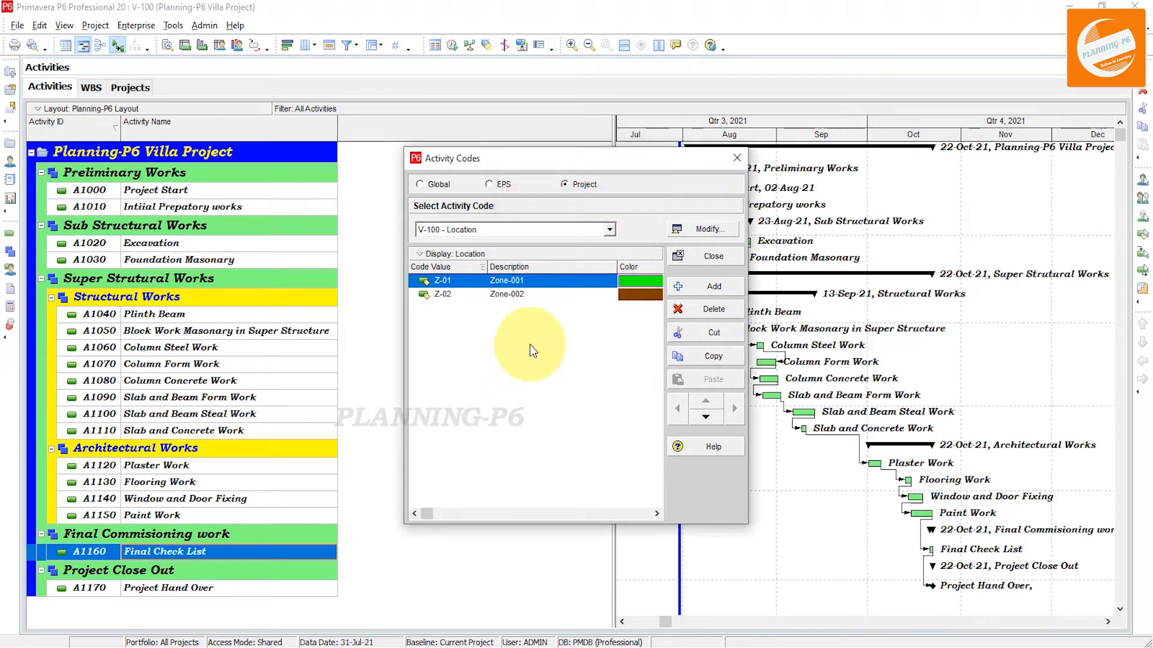
Step: For the Responcsbility activity code, add the code value Eng with the description Engineer
left_click(493, 229)
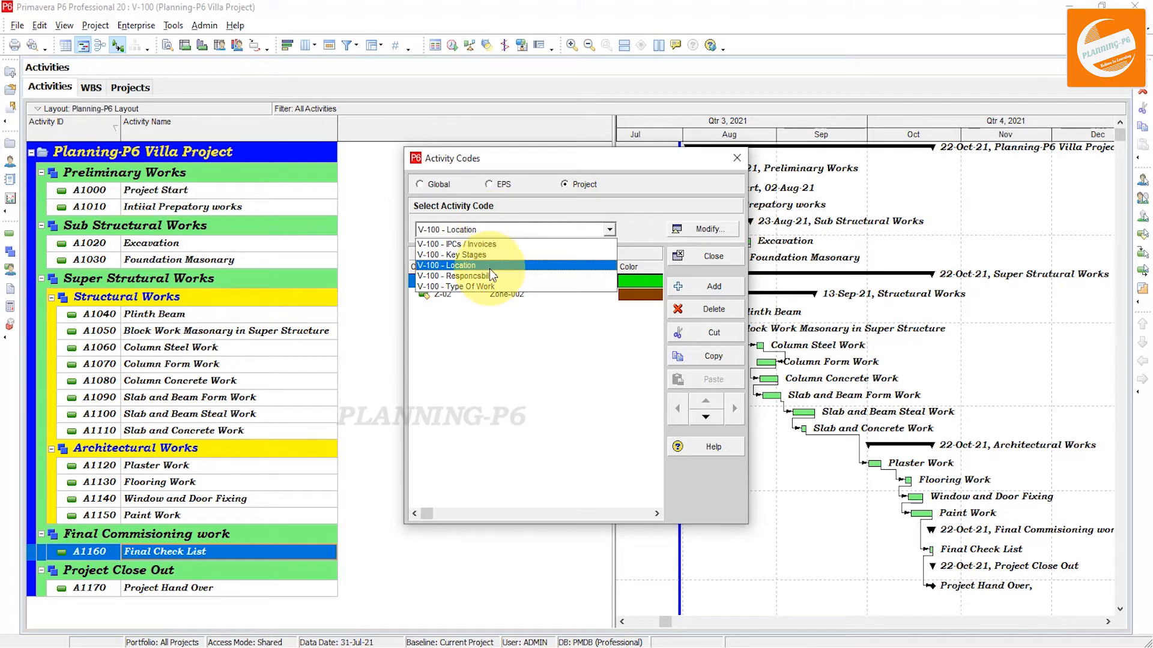
left_click(489, 268)
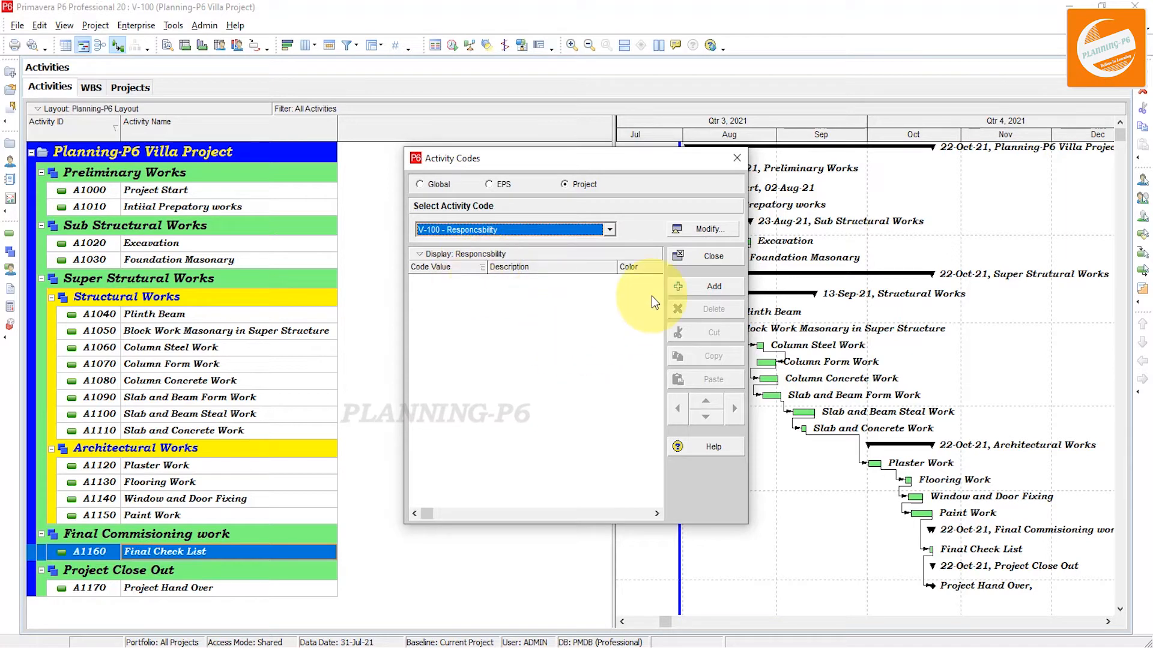
left_click(686, 287)
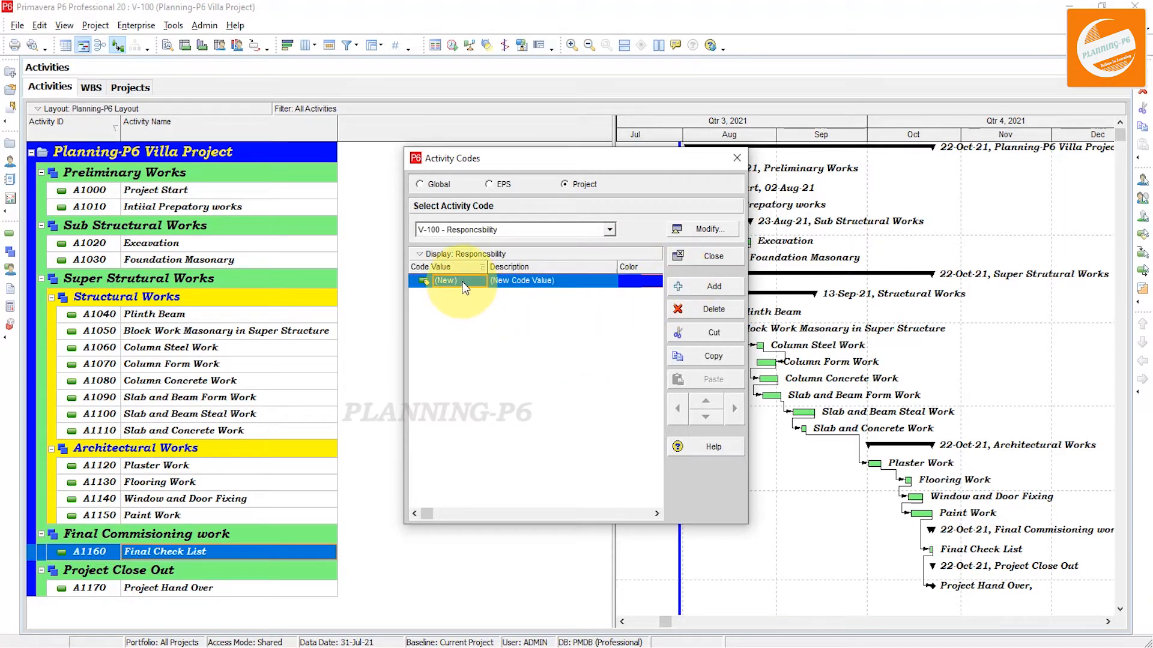
left_click(420, 281)
type("E")
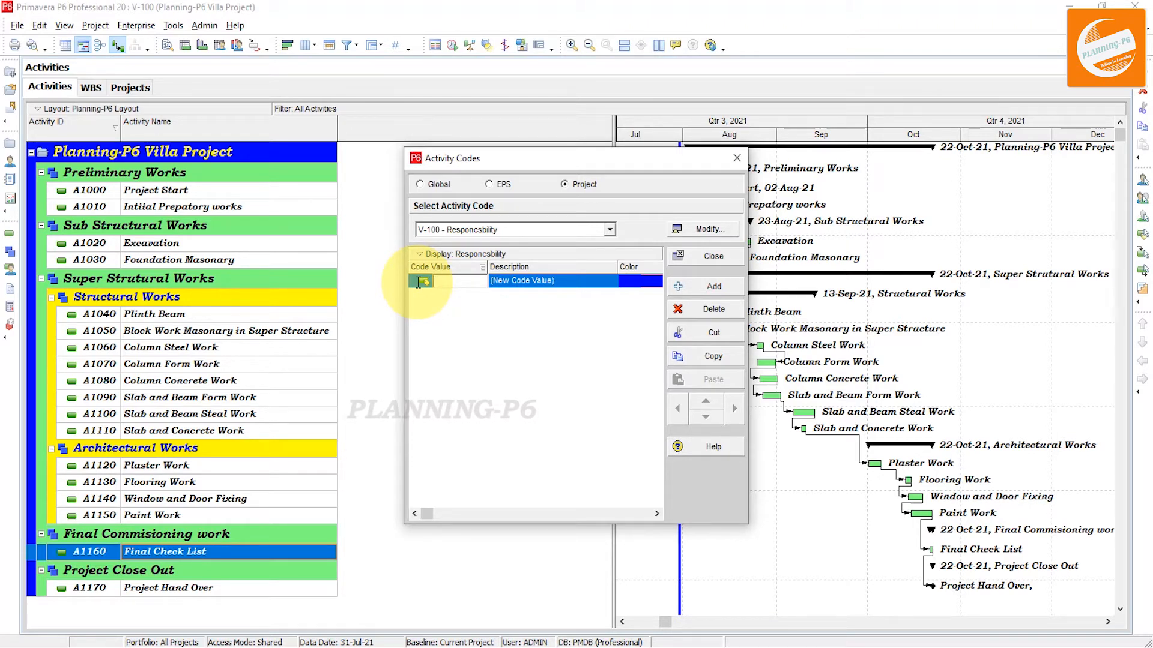
type("Eng")
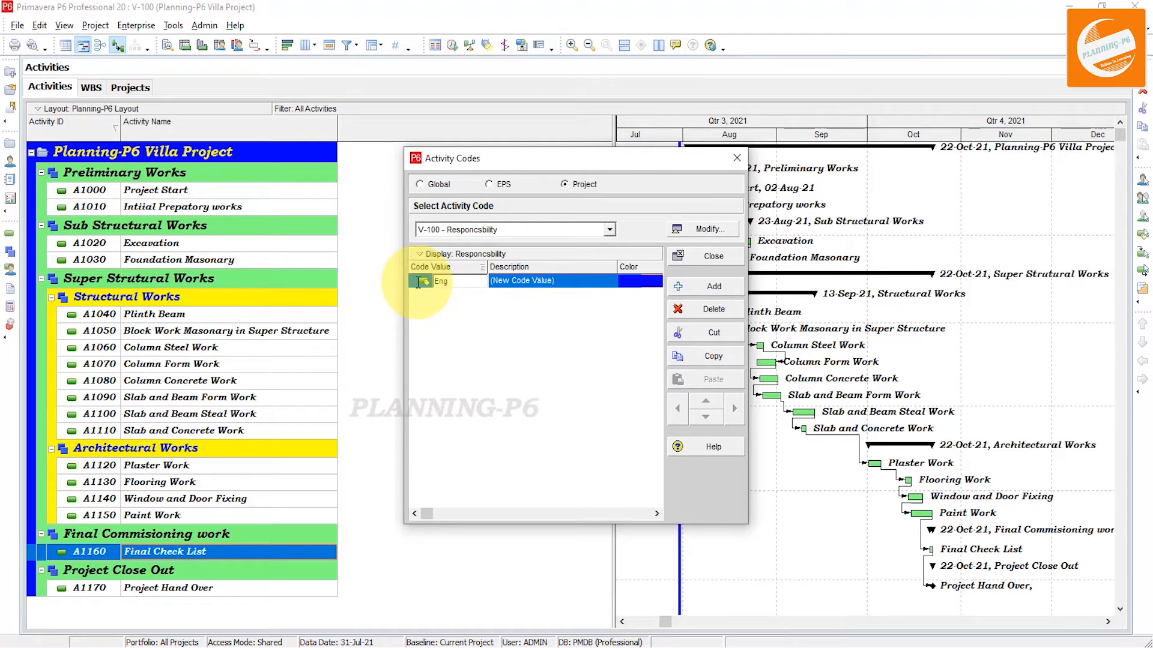
left_click(558, 281)
type("E")
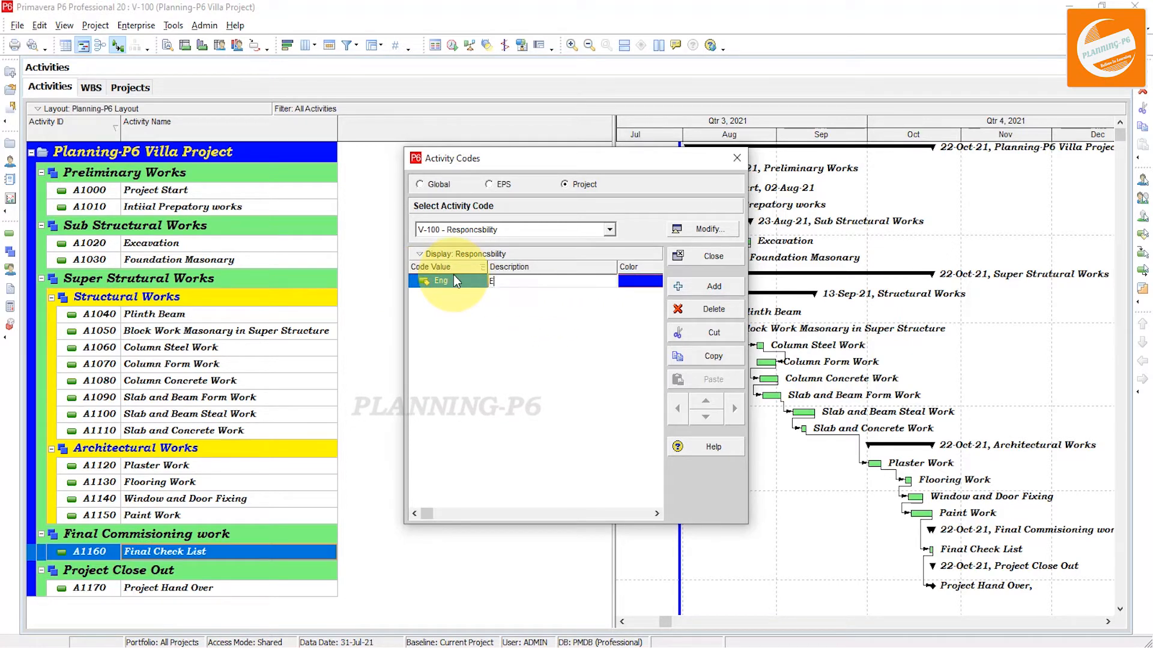
type("ngineer")
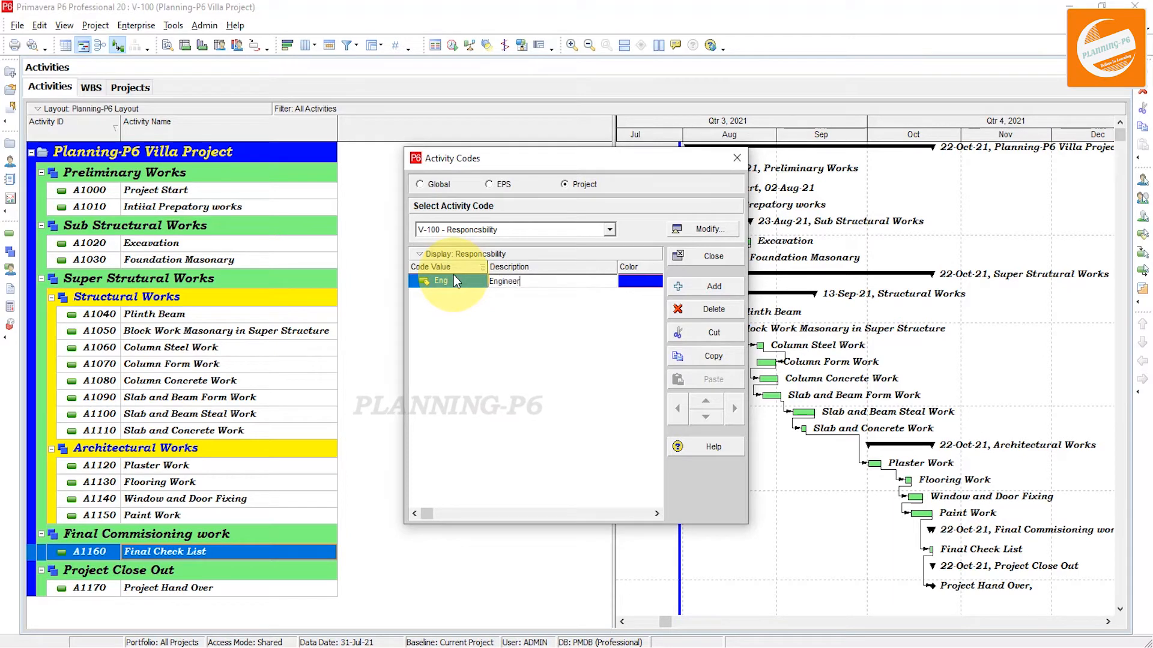
Step: Add a second Responcsbility code value, FR, with the description Foreman
left_click(691, 286)
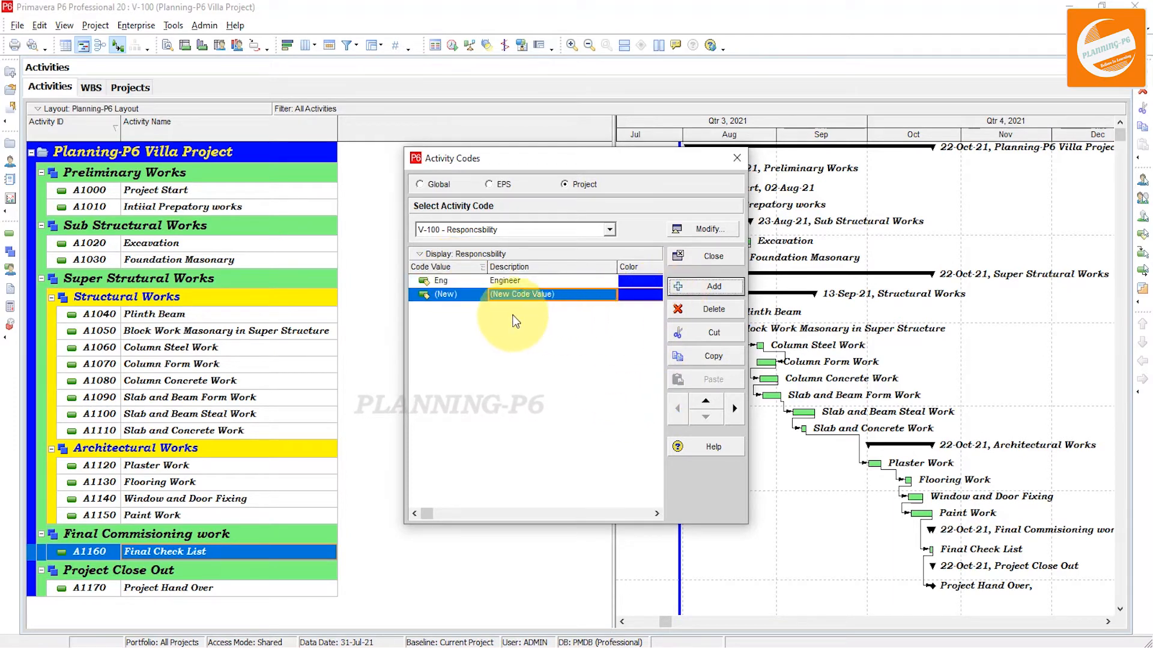
left_click(465, 294)
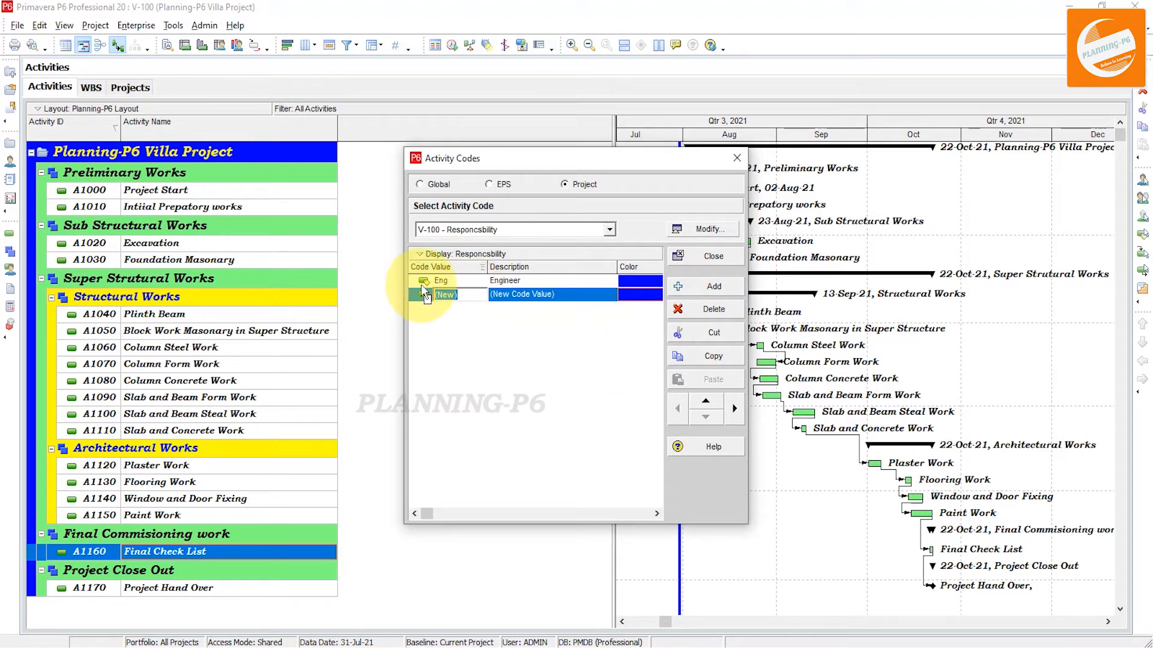
type("F")
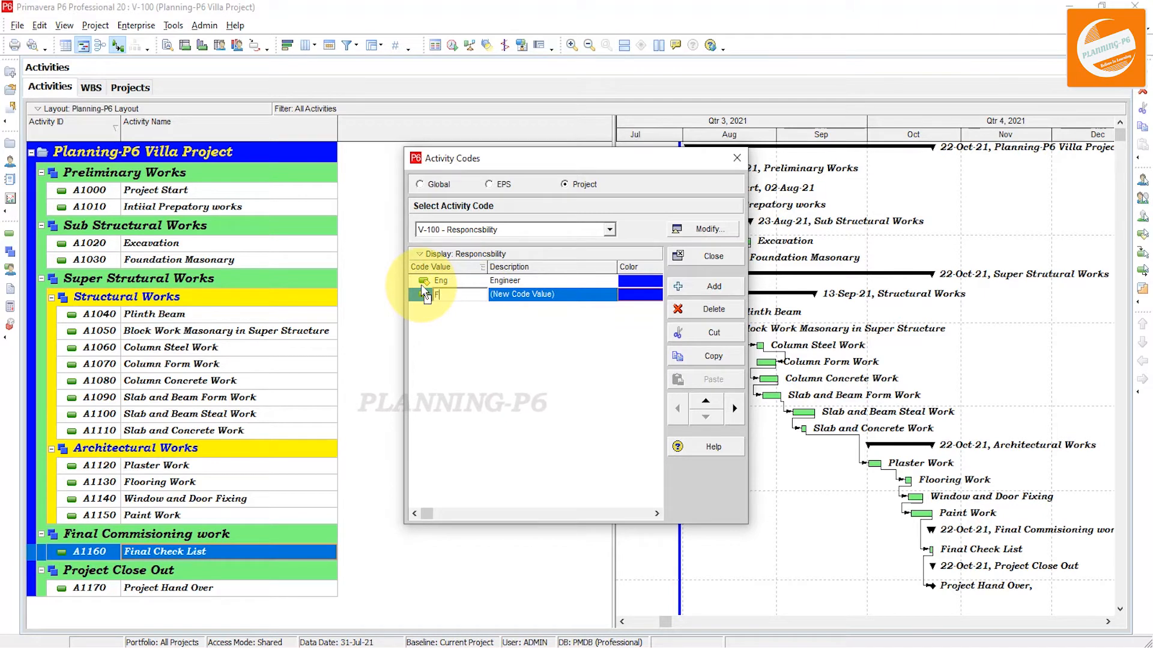
type("R")
left_click(562, 296)
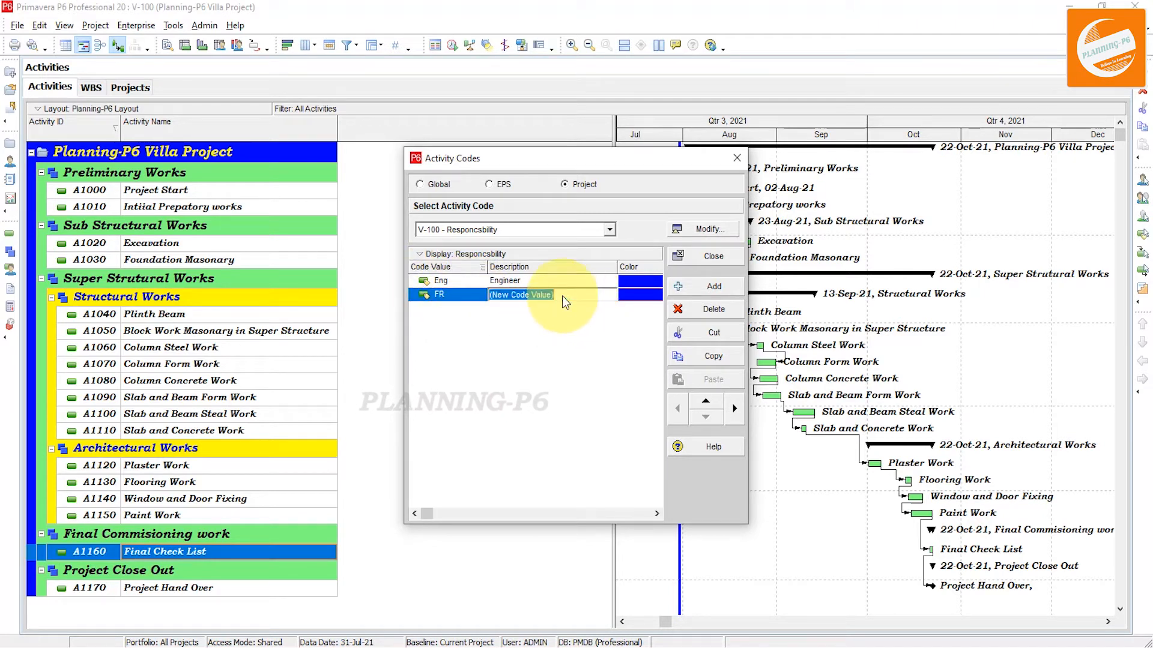
type("Foreman")
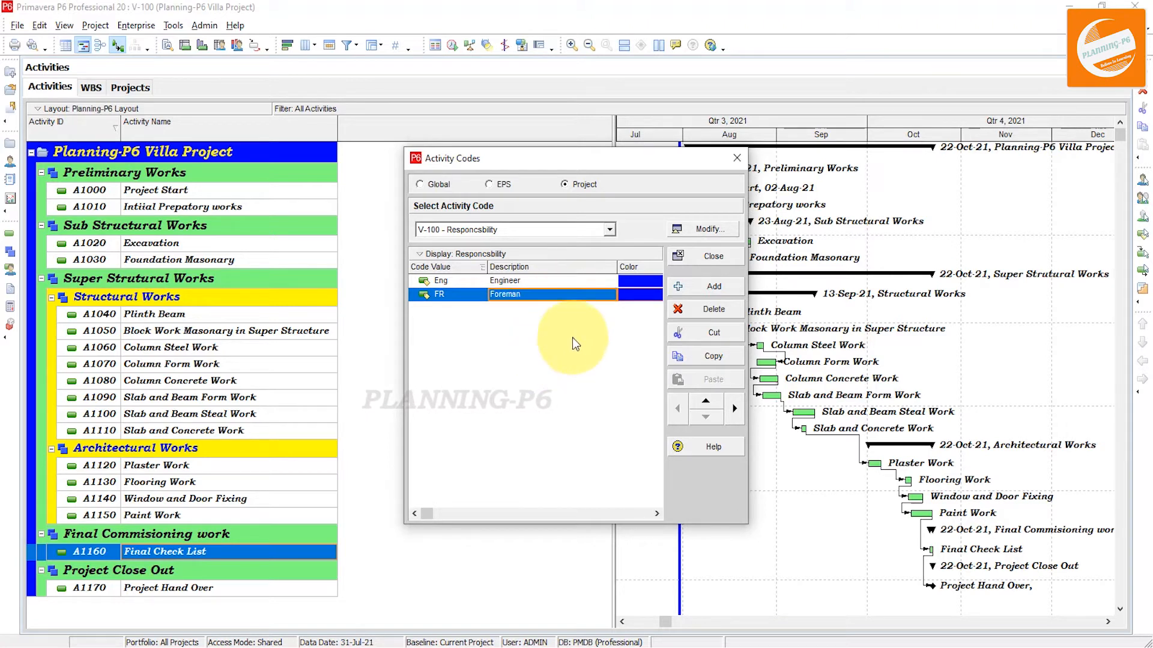
Step: Add a third Responcsbility code value, MS, with the description Masson
left_click(711, 286)
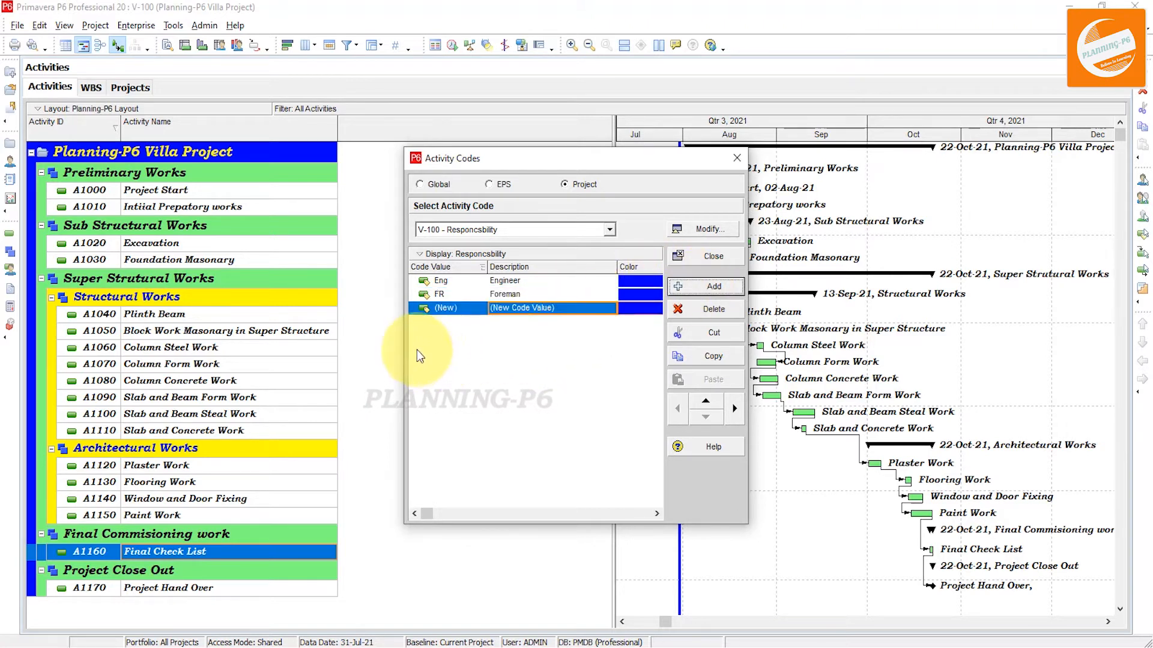
left_click(459, 307)
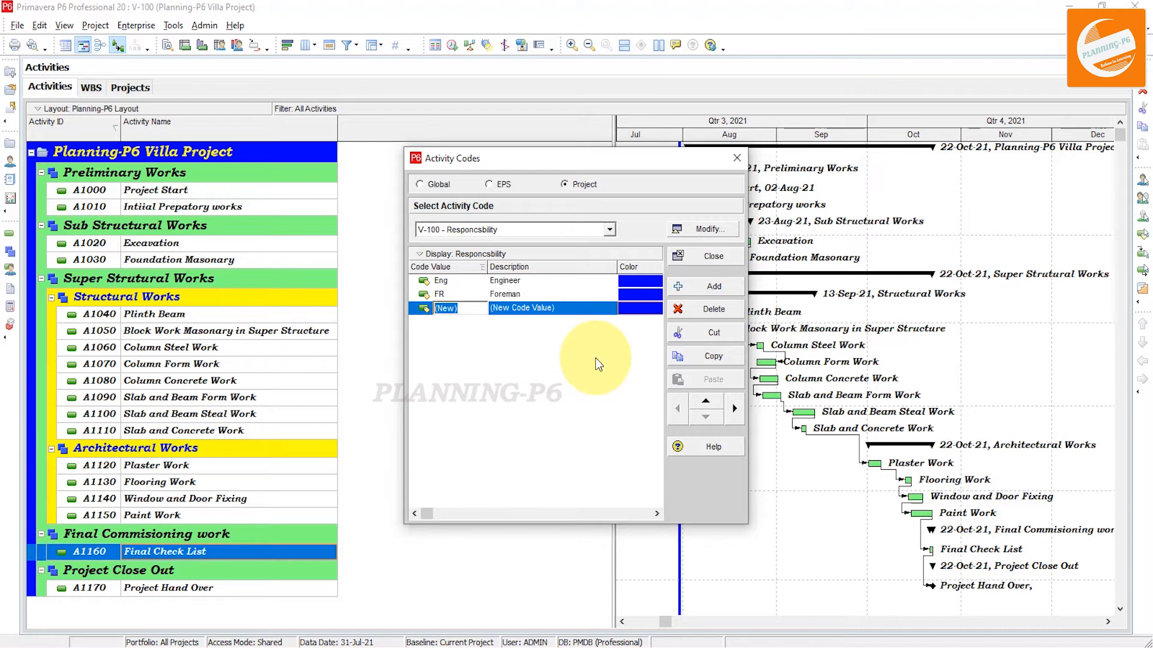
type("Ma")
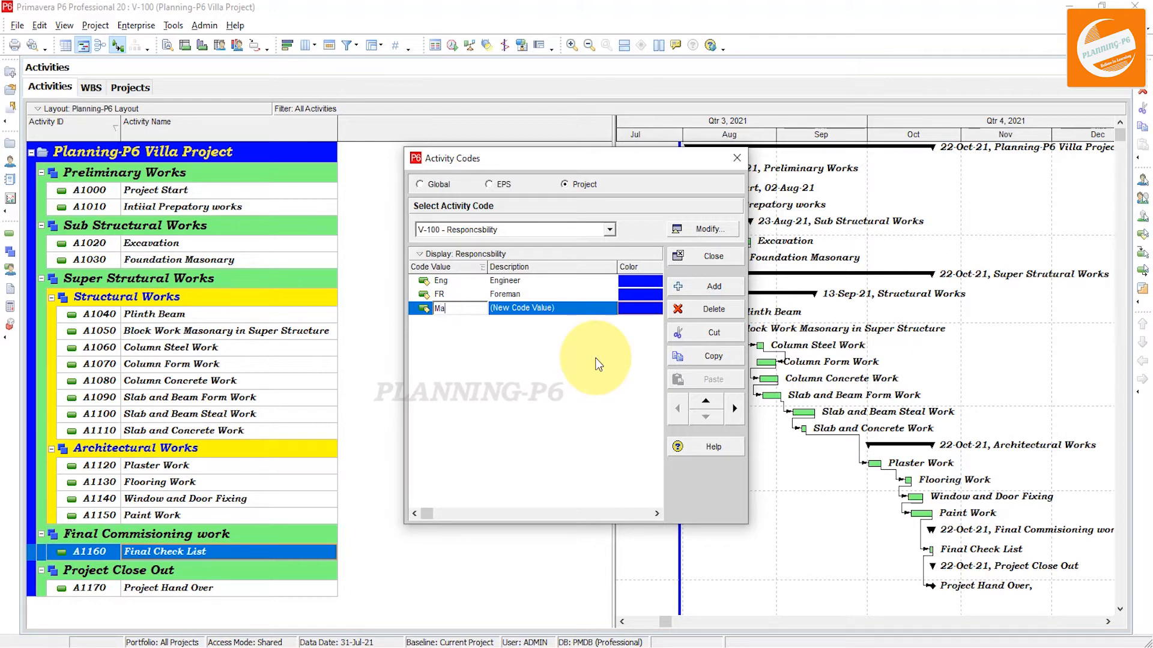
type("S")
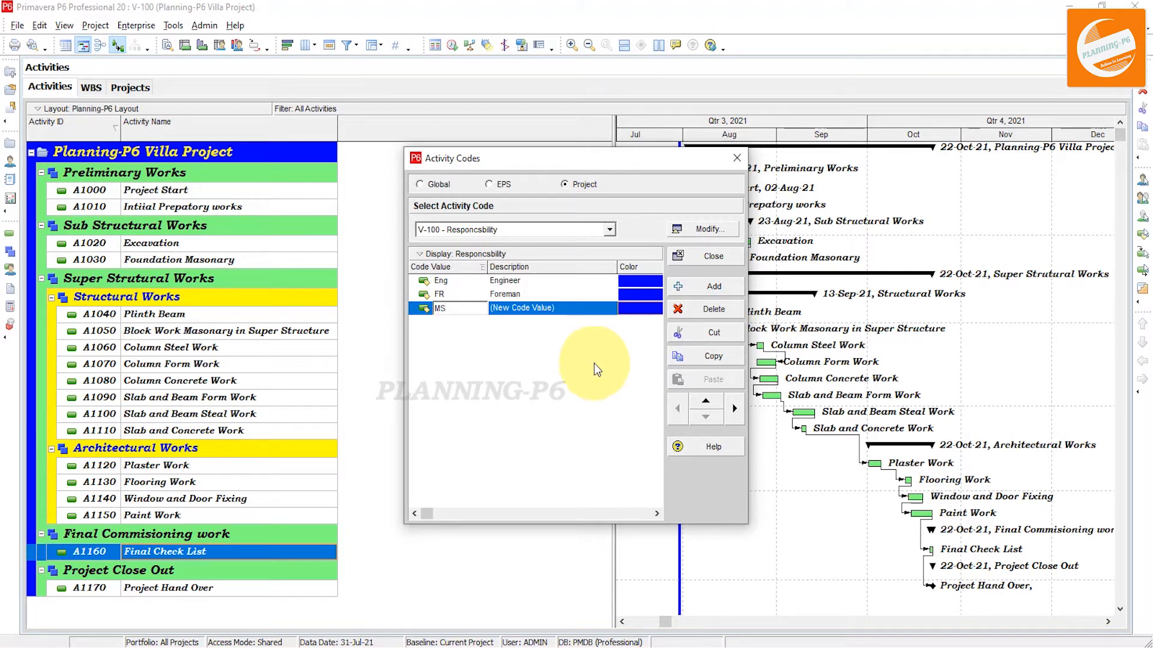
left_click(556, 306)
left_click(556, 307)
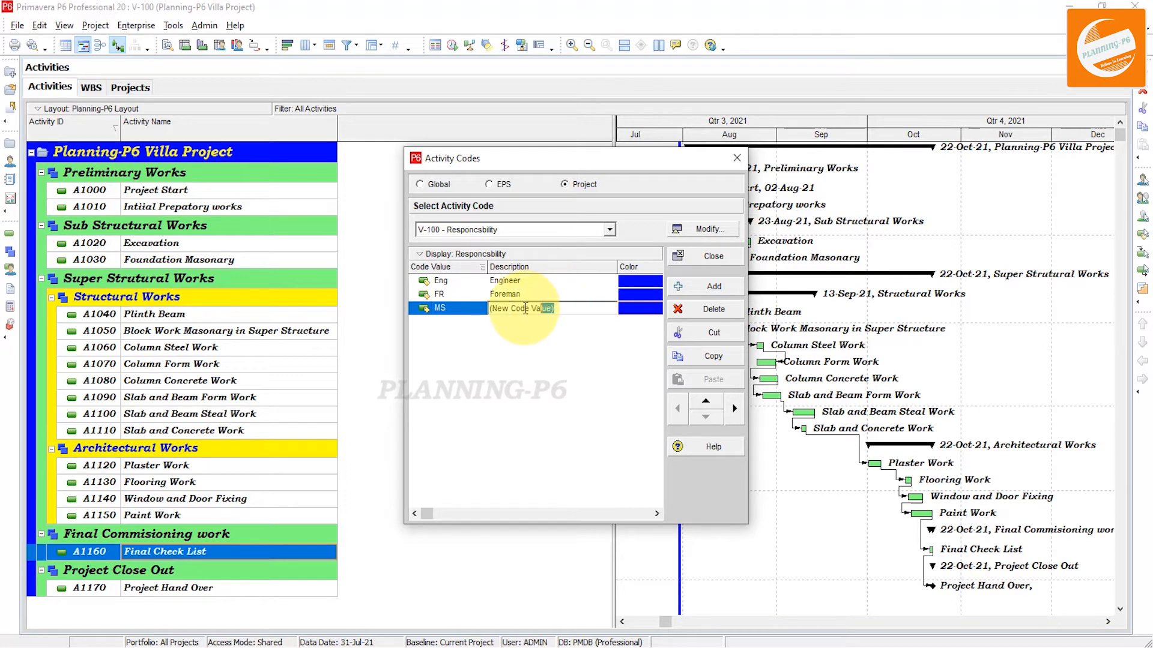
type("Masson")
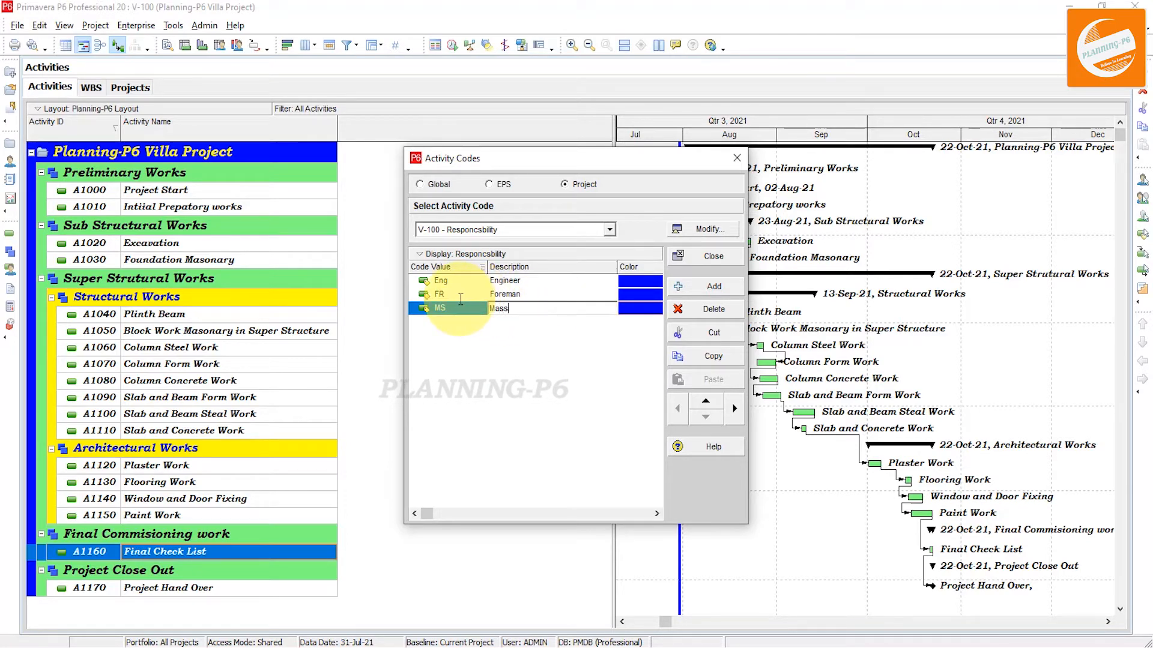
Step: Color the Responcsbility code values: yellow for Eng, cyan for FR and muted purple for MS
left_click(628, 281)
left_click(628, 281)
left_click(529, 204)
left_click(524, 372)
left_click(633, 295)
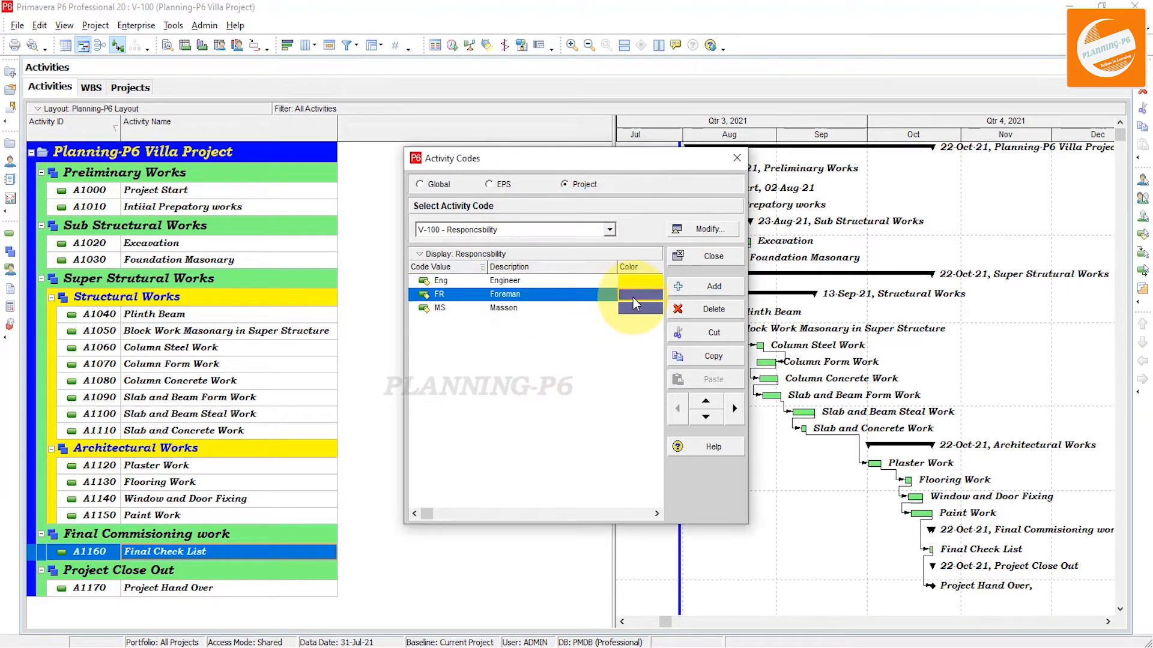
left_click(633, 297)
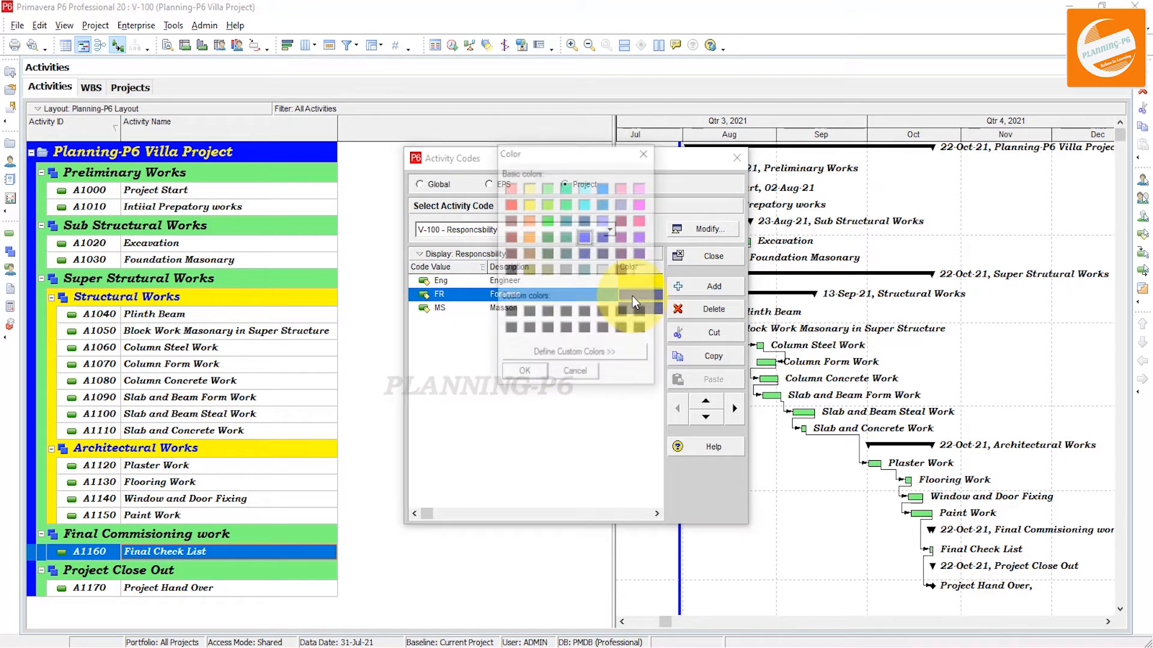
left_click(585, 206)
left_click(525, 373)
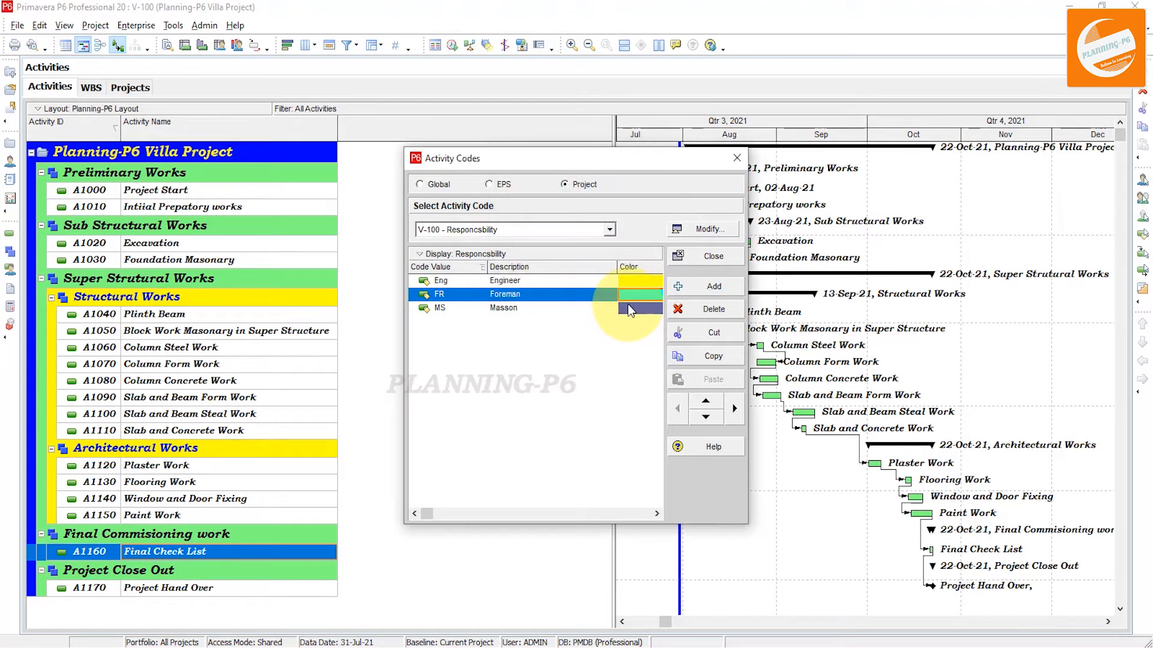
left_click(634, 308)
left_click(634, 307)
left_click(623, 205)
left_click(524, 374)
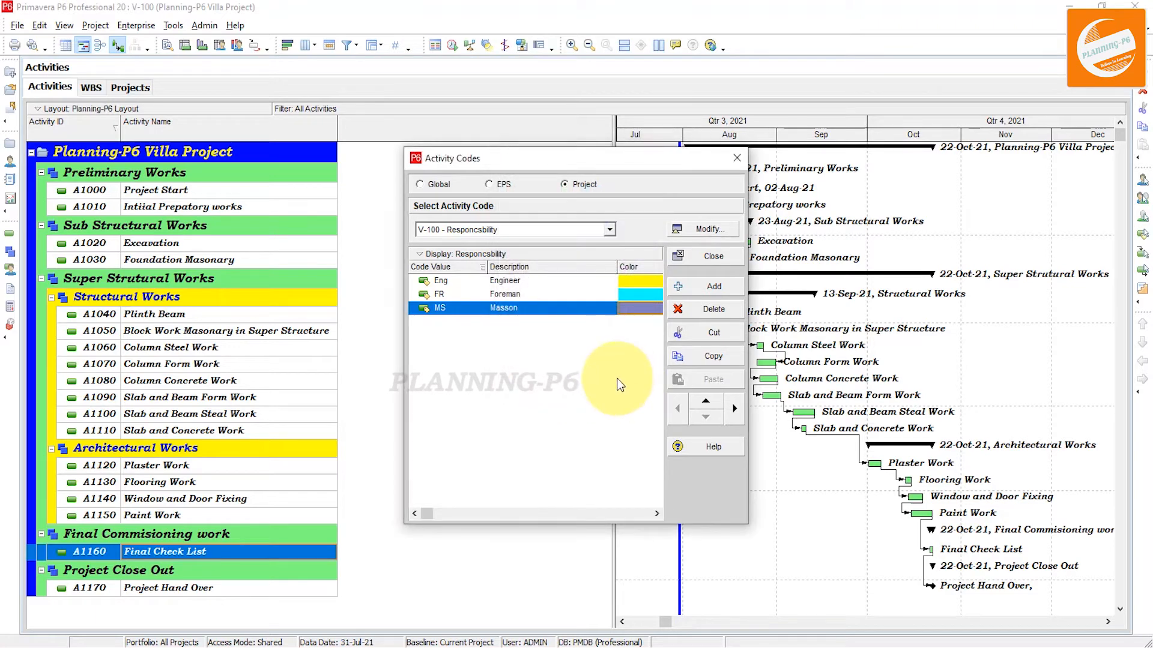
Step: For the Type Of Work activity code, add the code value CR with the description Concrete Works
left_click(551, 229)
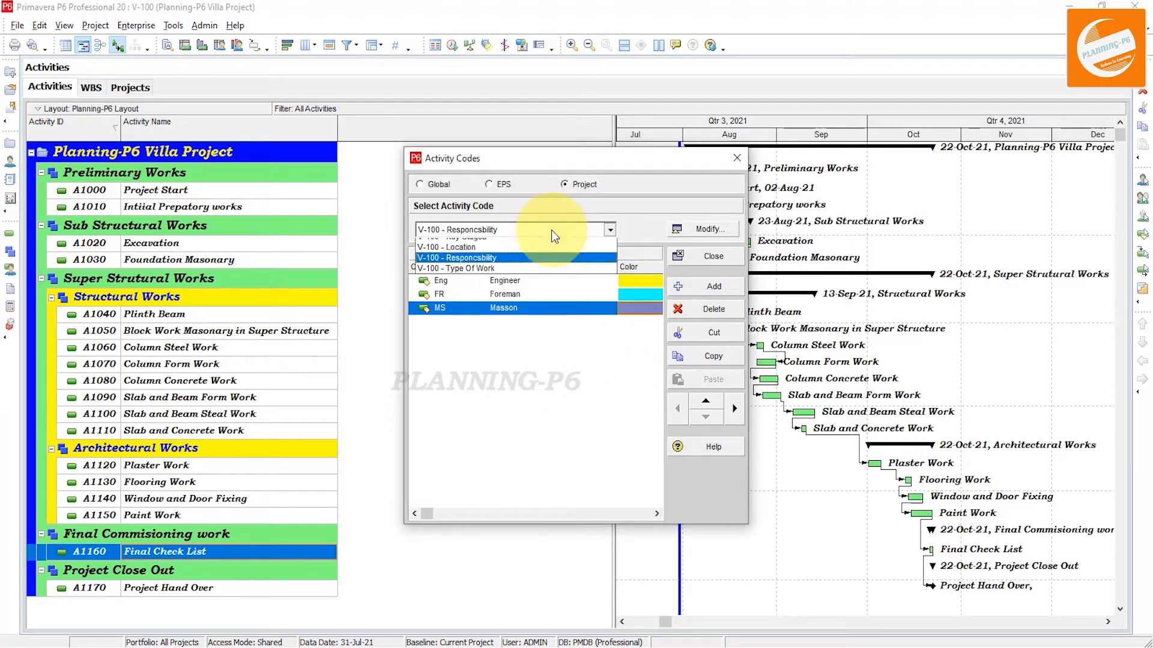
left_click(514, 287)
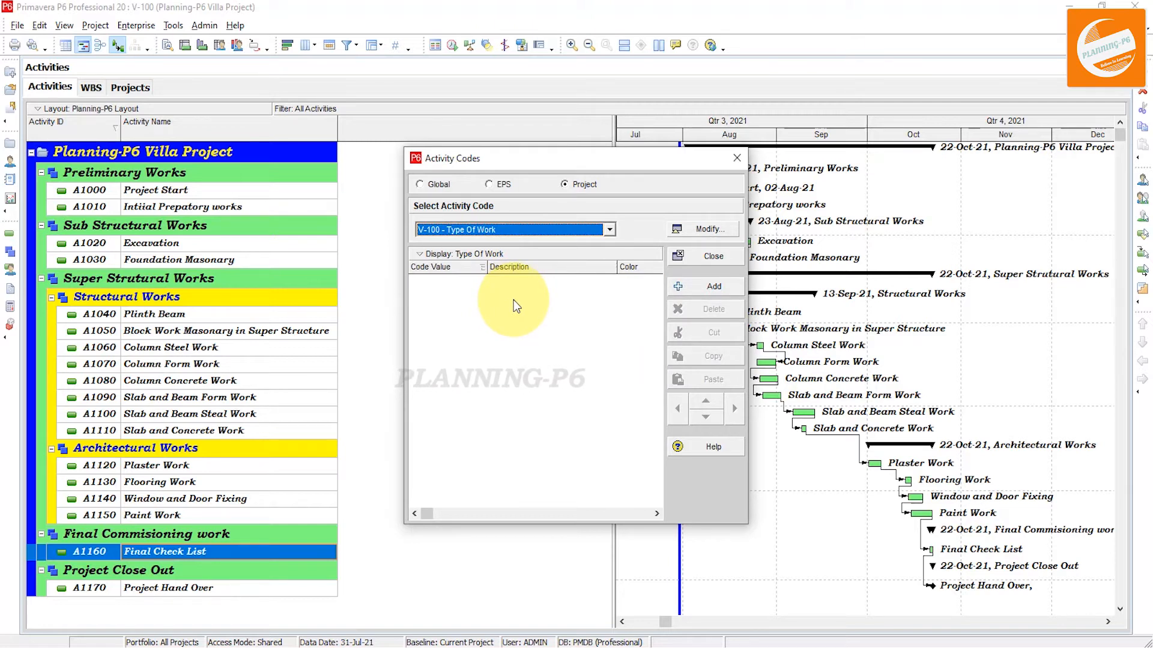
left_click(549, 229)
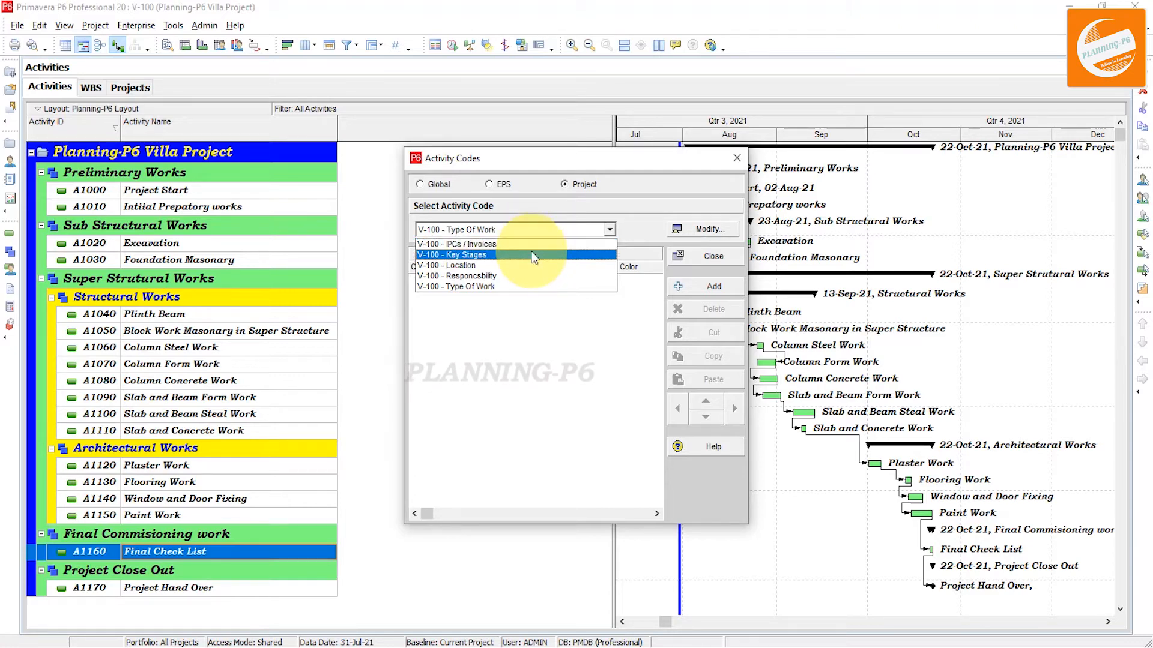
left_click(528, 293)
left_click(714, 287)
type("CR")
left_click(564, 280)
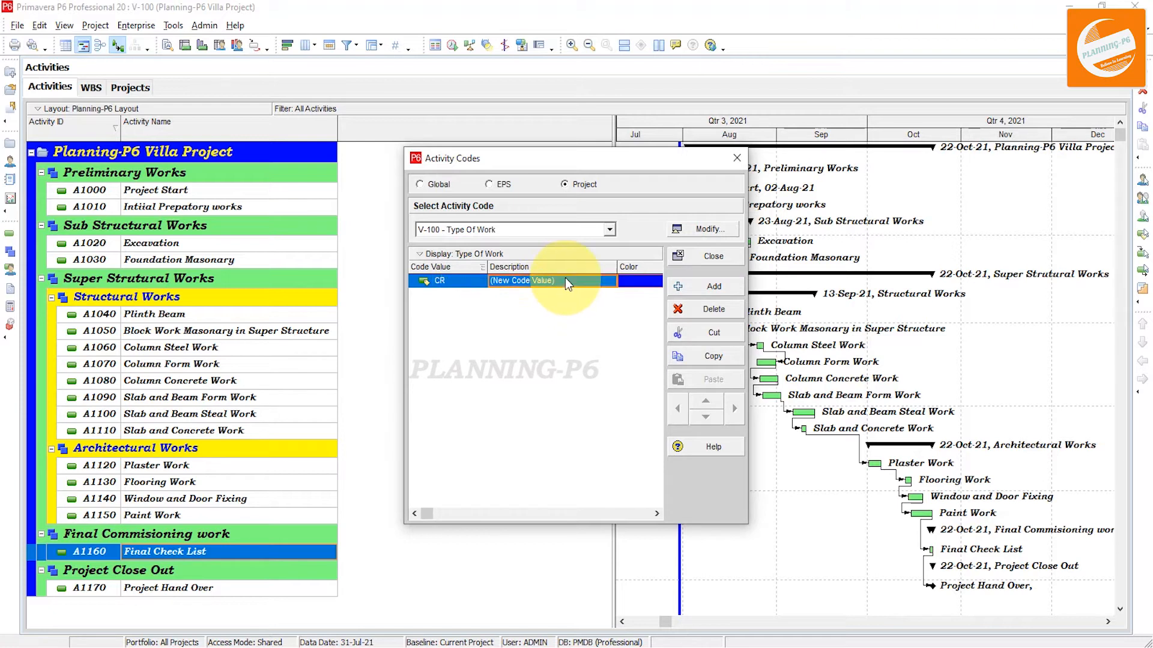
type("Concrete Works")
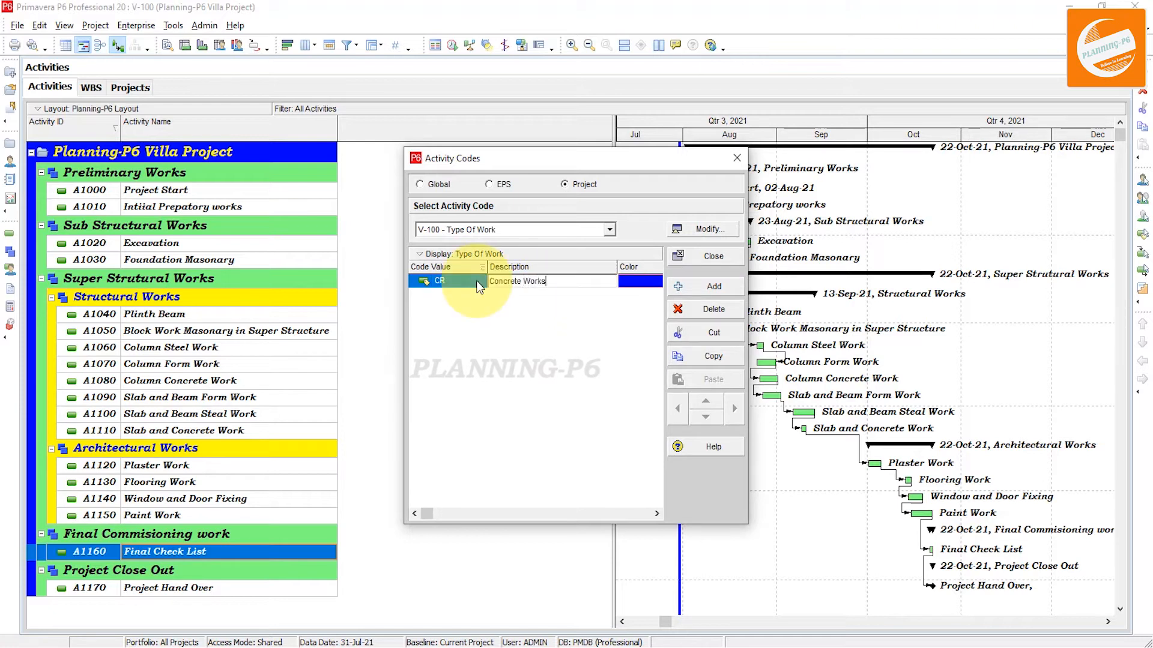
key("Return")
Step: Add a second Type Of Work code value, FW, with the description Farm works
left_click(682, 291)
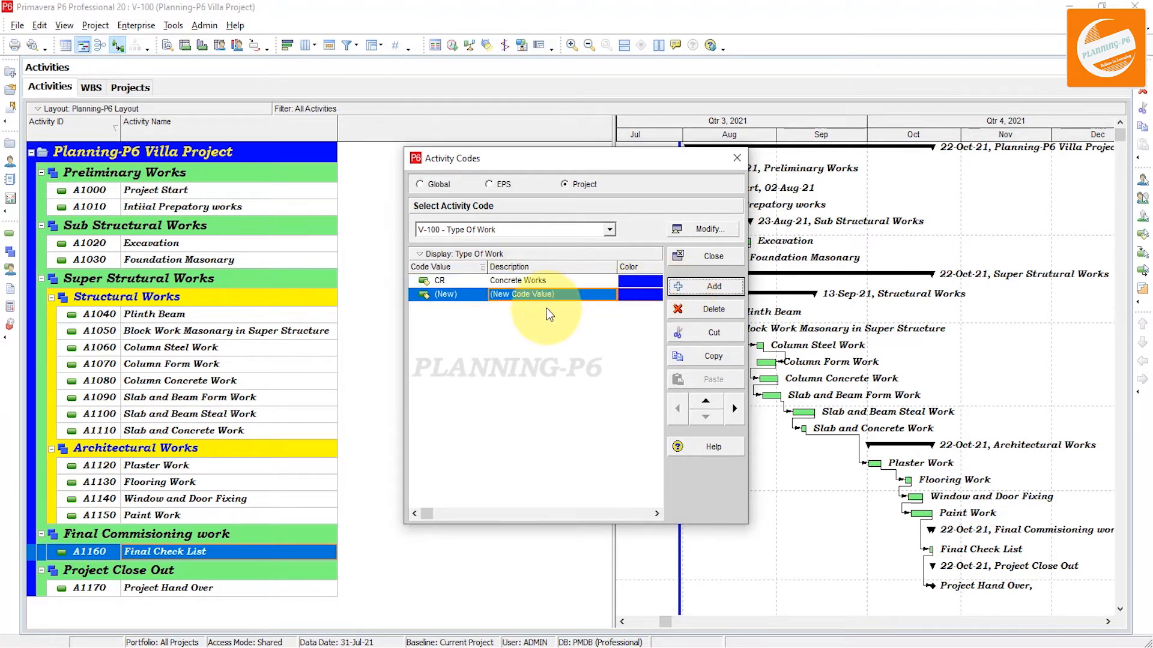
left_click(474, 297)
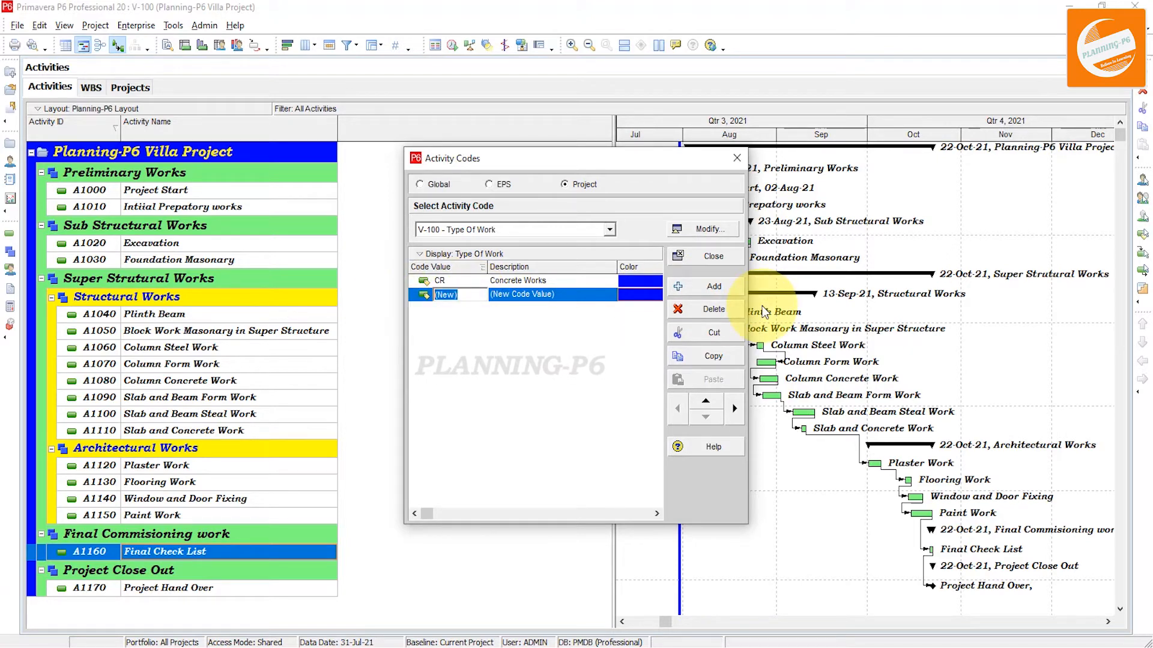
type("FW")
left_click(507, 290)
type("Farm works")
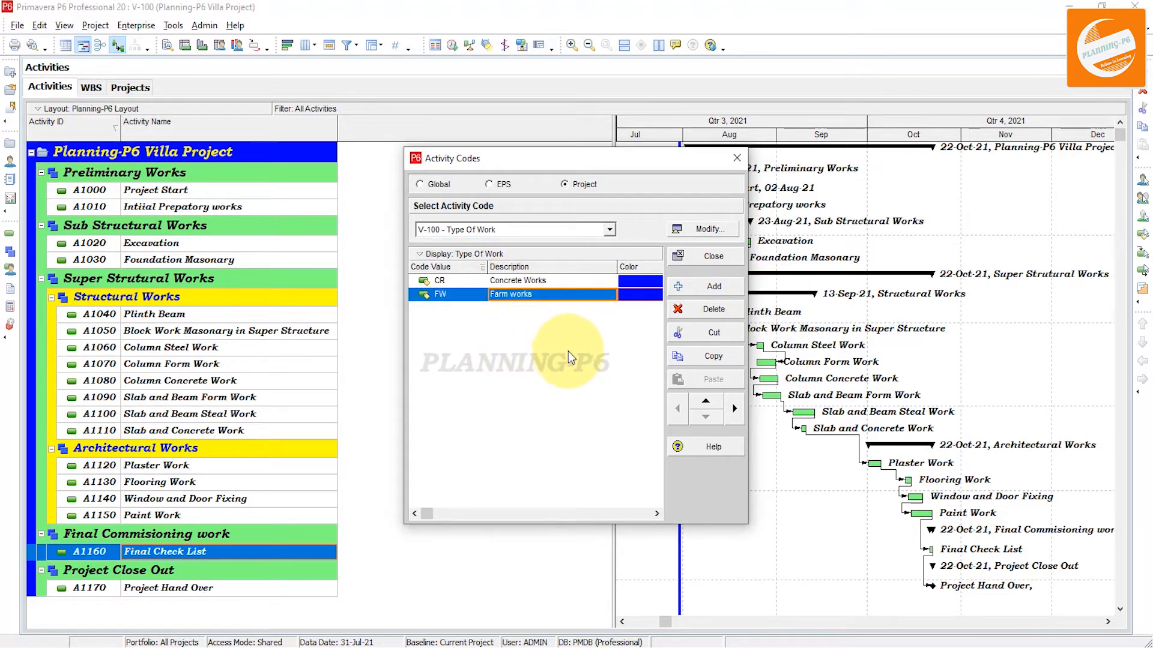
Step: Color the Type Of Work code value CR olive
left_click(635, 279)
left_click(635, 280)
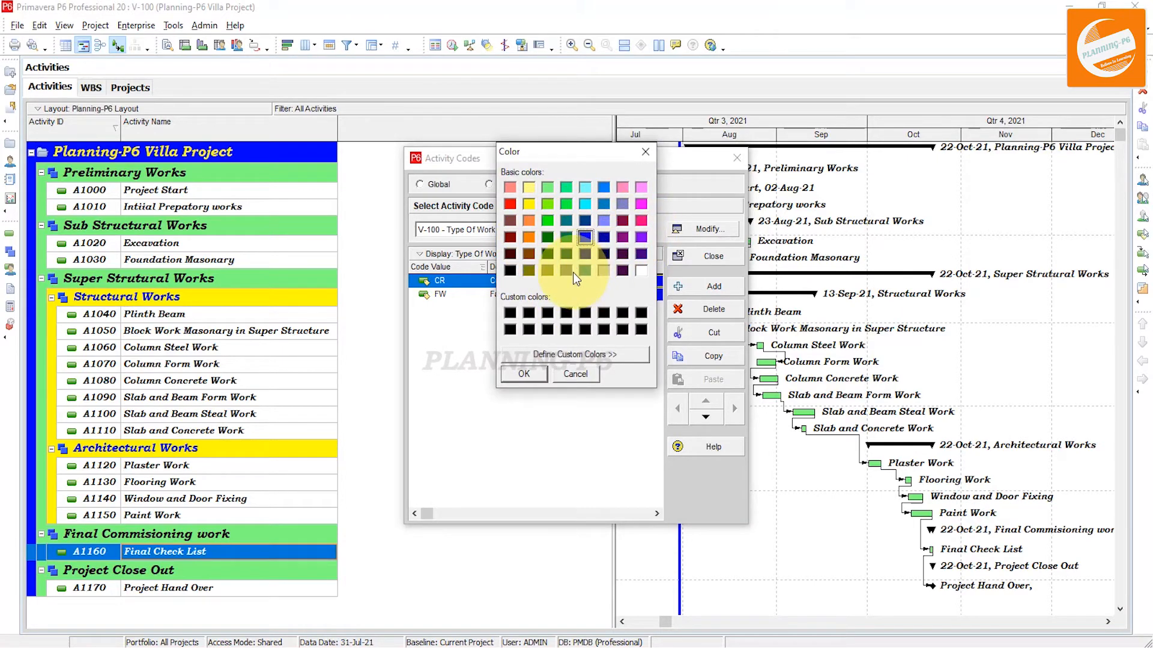
left_click(528, 270)
left_click(523, 373)
left_click(624, 281)
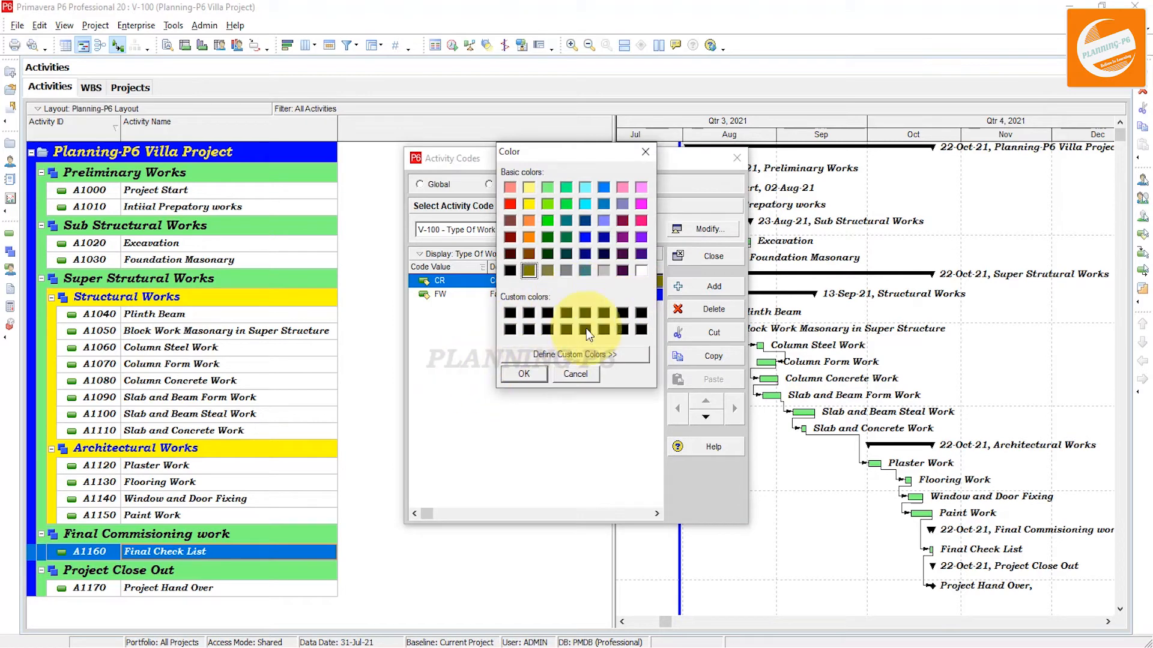
left_click(575, 375)
Step: Color the Type Of Work code value FW light gray and close the activity code definitions
left_click(647, 294)
left_click(647, 293)
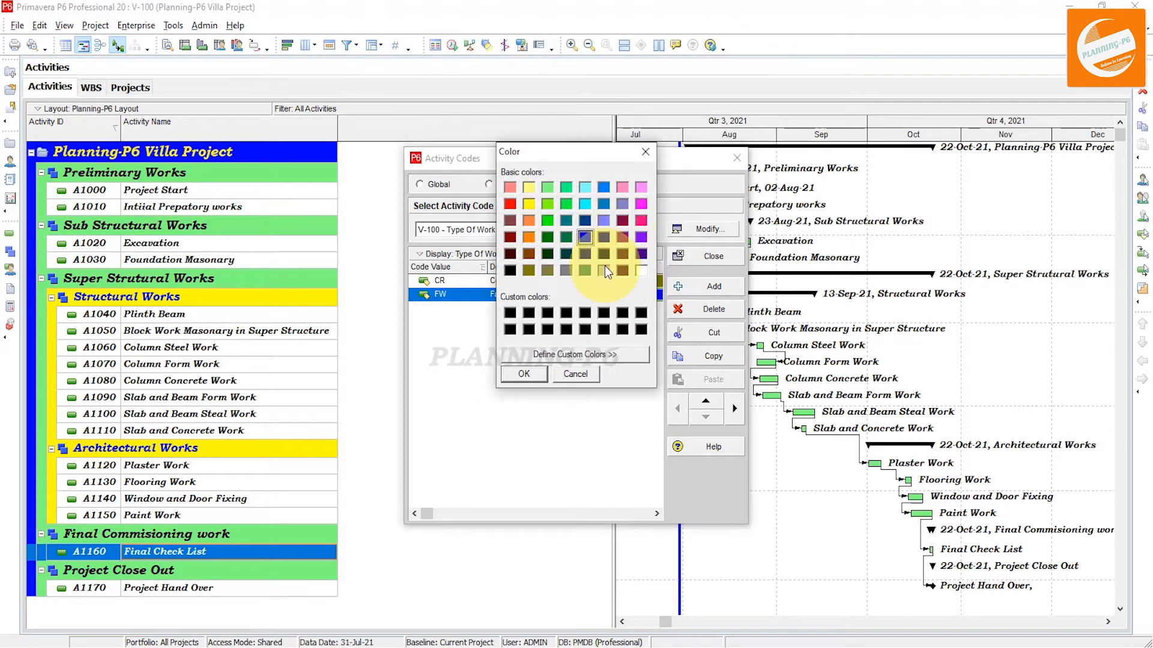
left_click(604, 269)
left_click(526, 375)
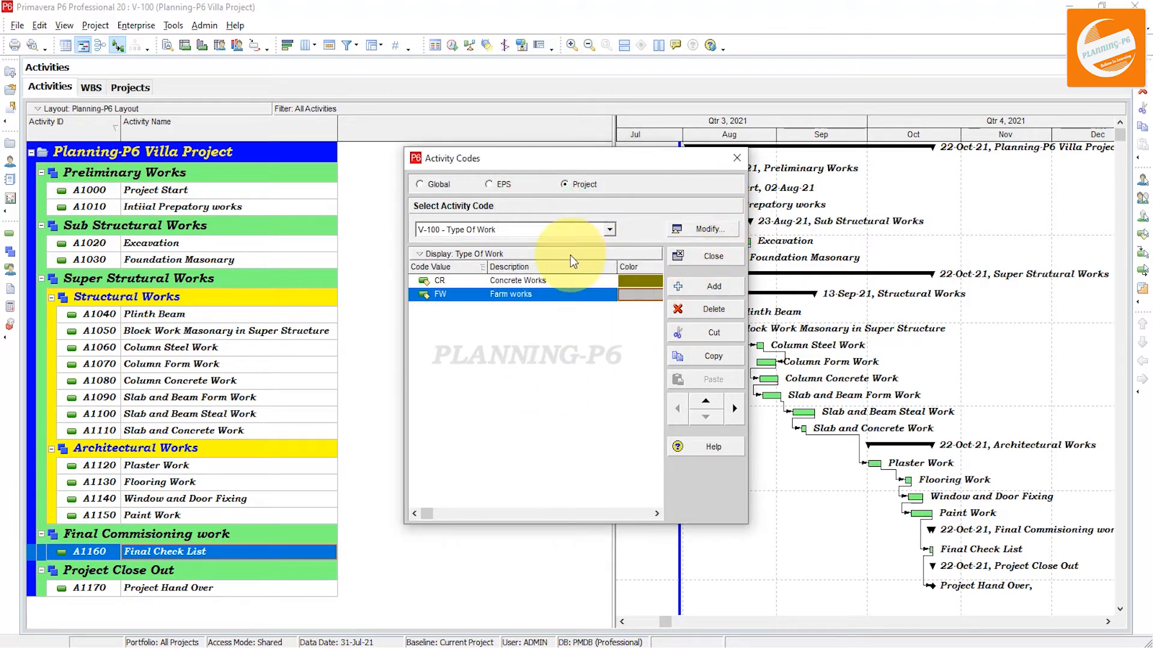
left_click(737, 159)
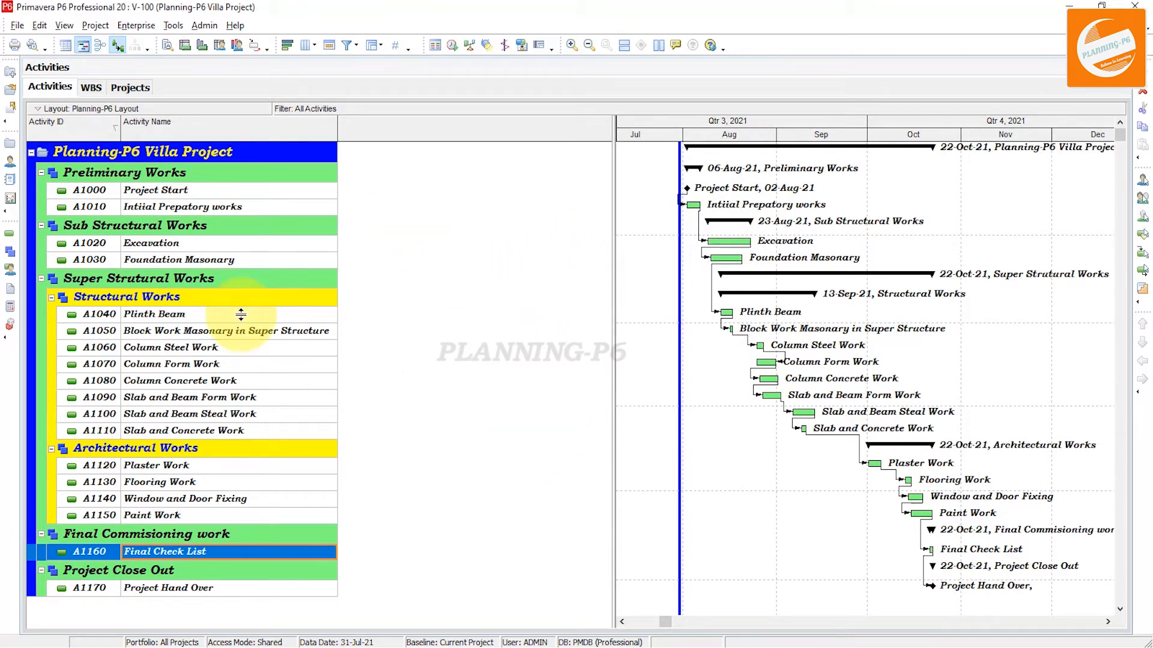
Step: Show the activity details, add Codes to the displayed detail tabs and bring the Codes details into view
left_click(168, 45)
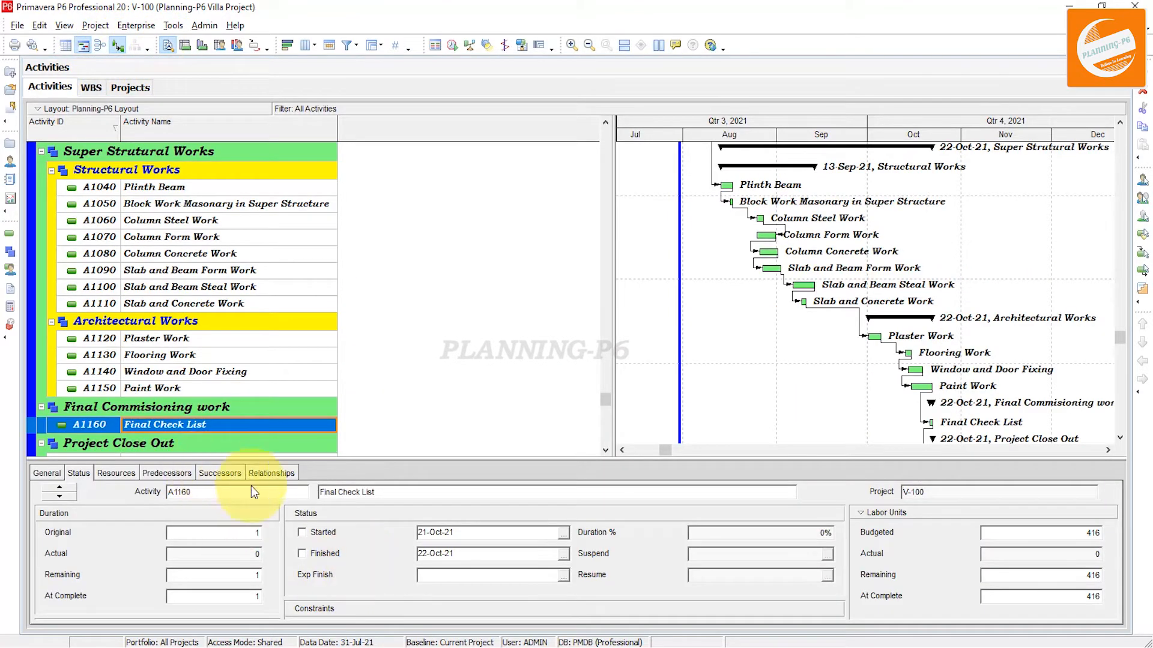
right_click(326, 471)
left_click(363, 497)
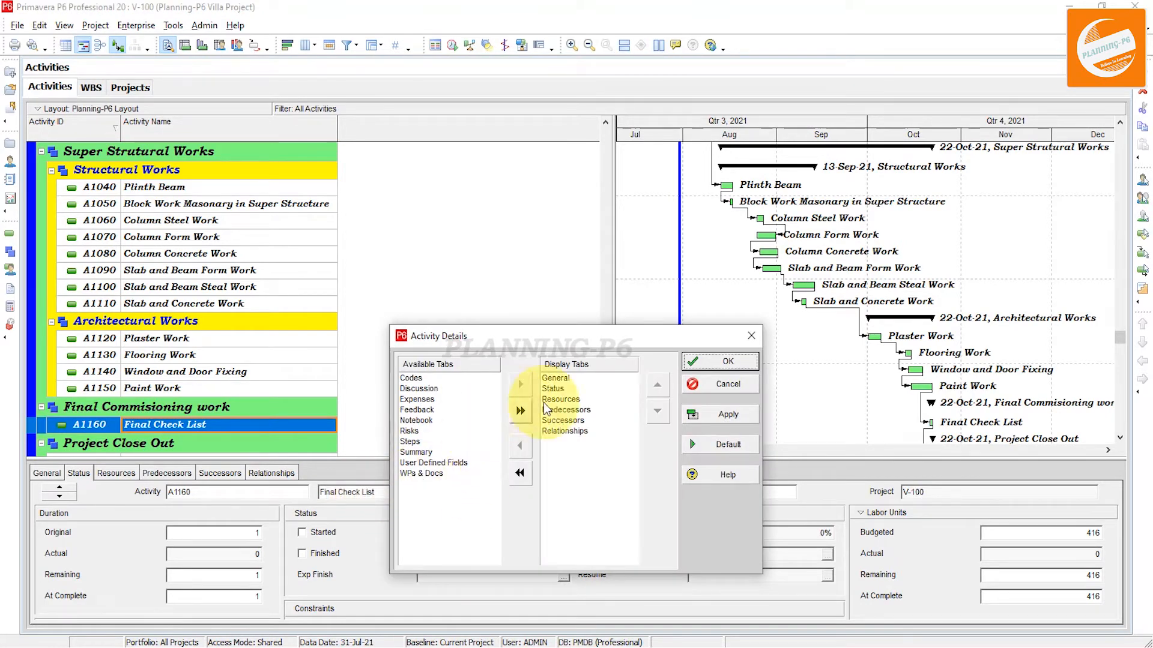
double_click(413, 378)
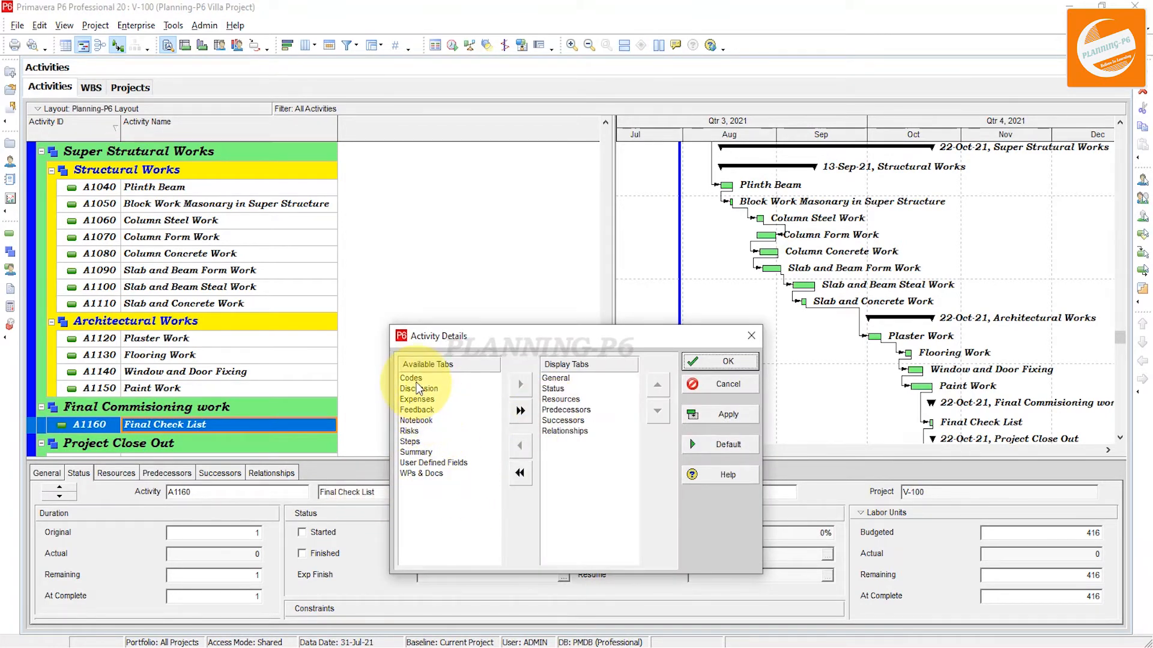
left_click(416, 383)
left_click(702, 416)
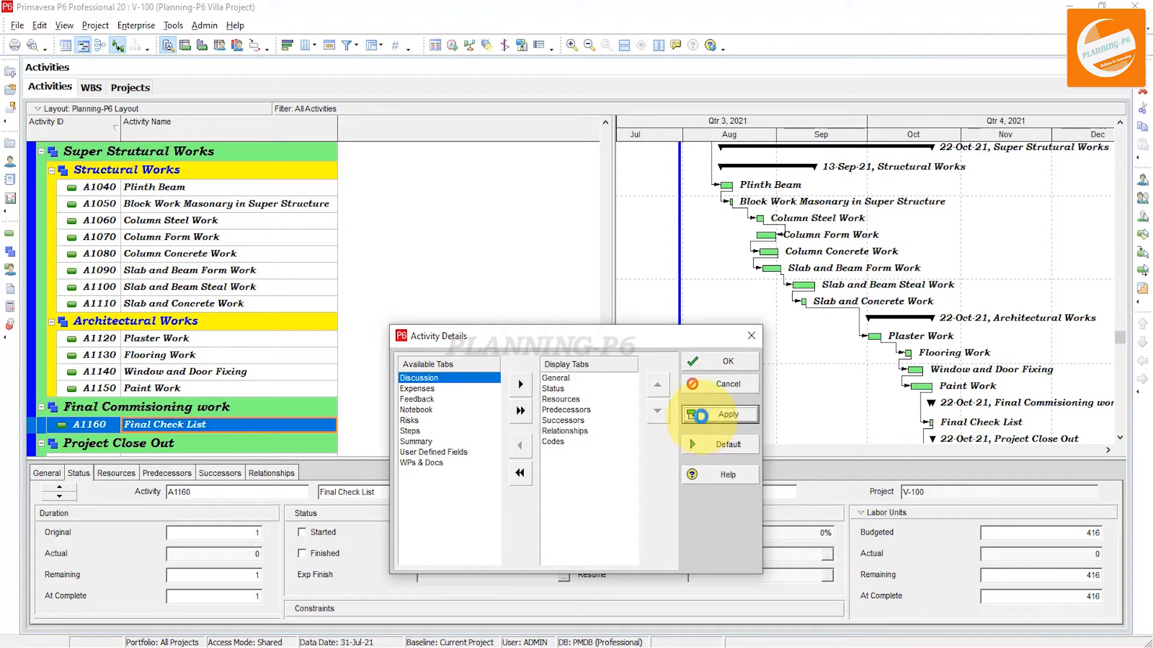
left_click(705, 364)
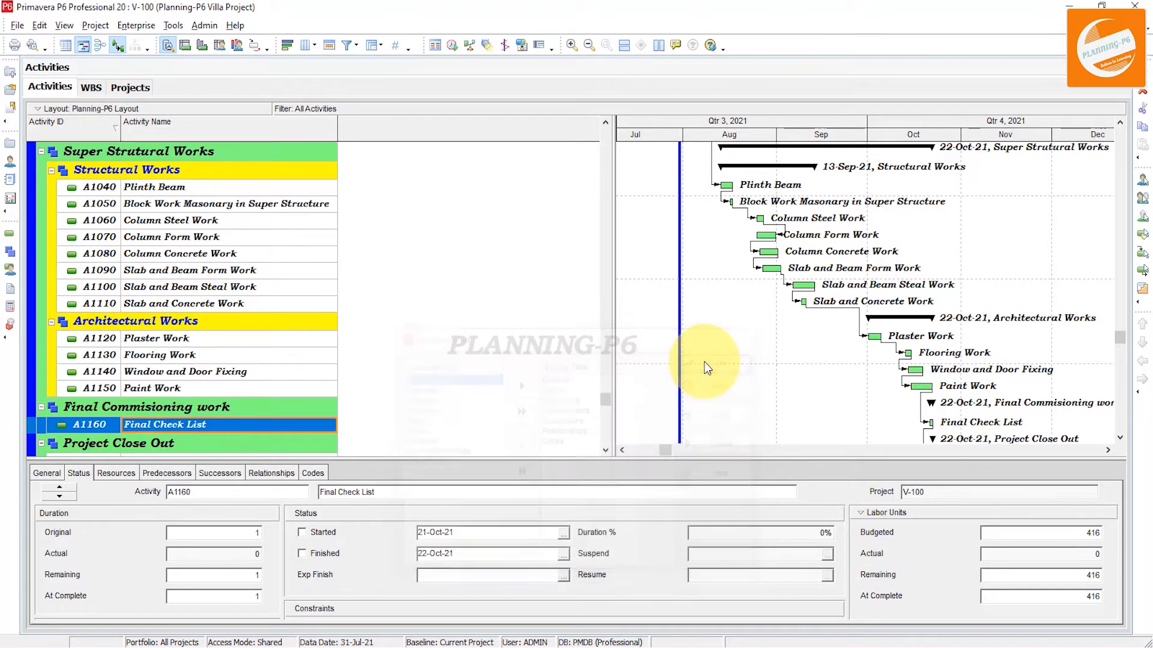
left_click(312, 474)
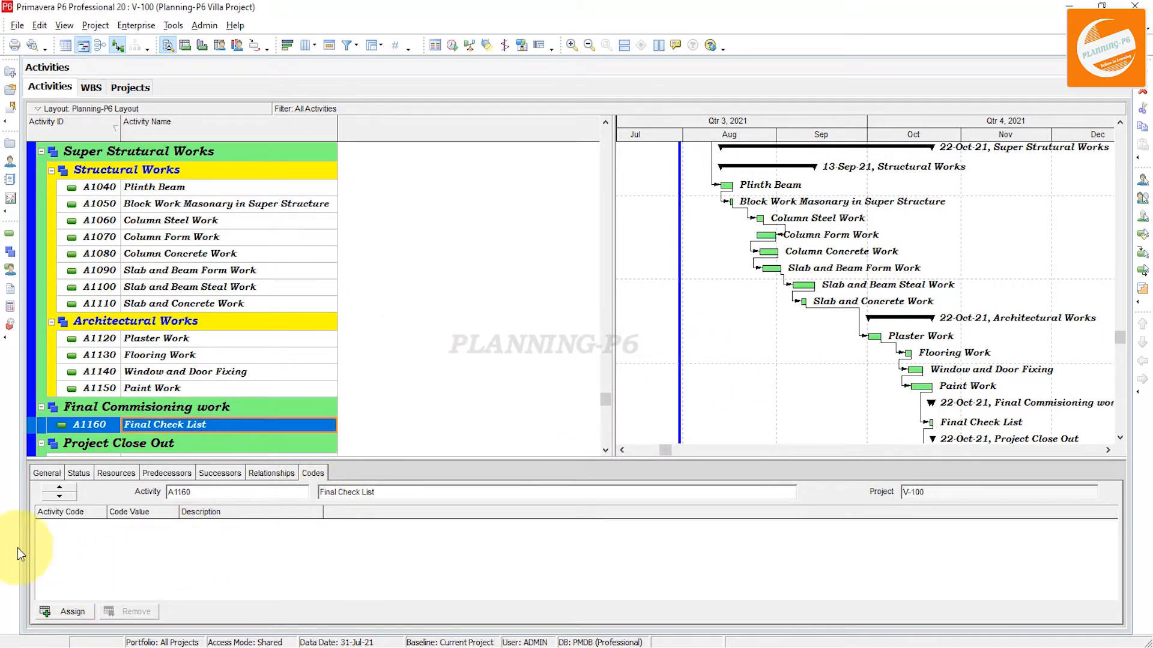
Step: Assign the project-level Key Stages code value KS-1 to activity A1000 Project Start
left_click(175, 253)
left_click(180, 220)
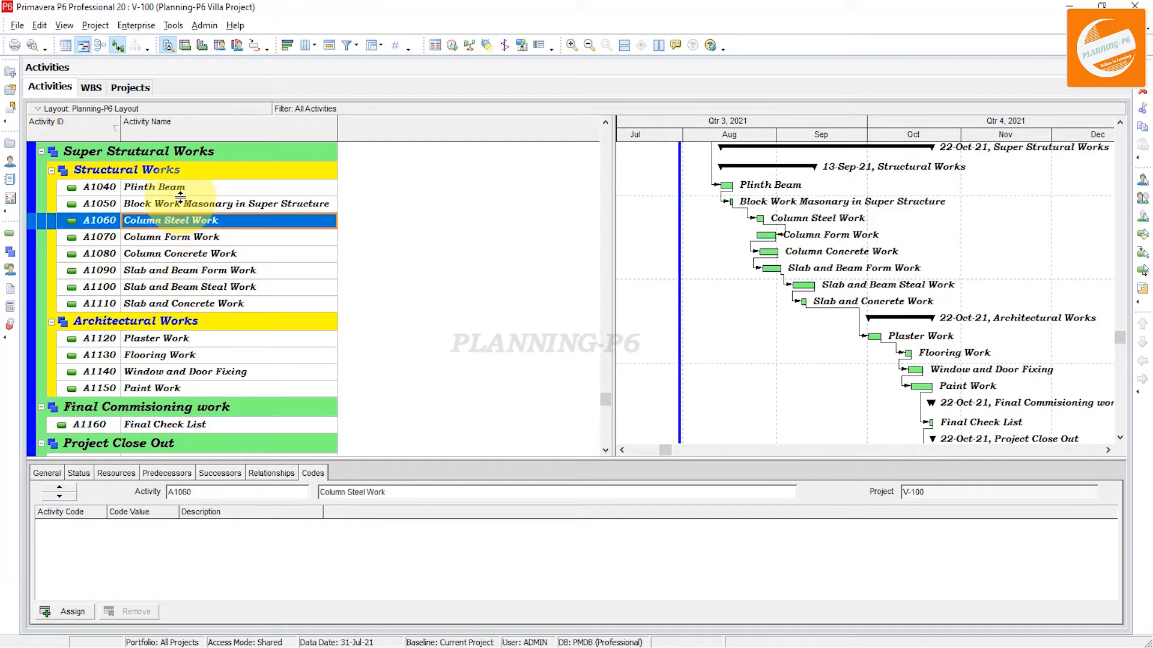
left_click(187, 191)
scroll(202, 190, "up", 3)
left_click(200, 191)
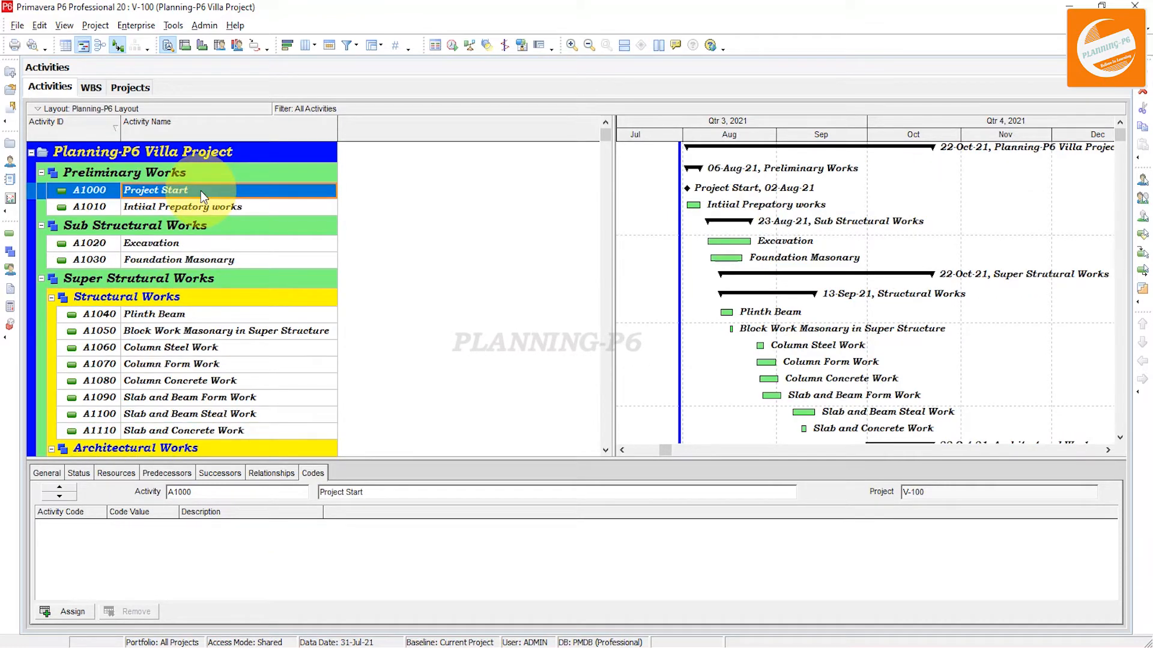
left_click(67, 612)
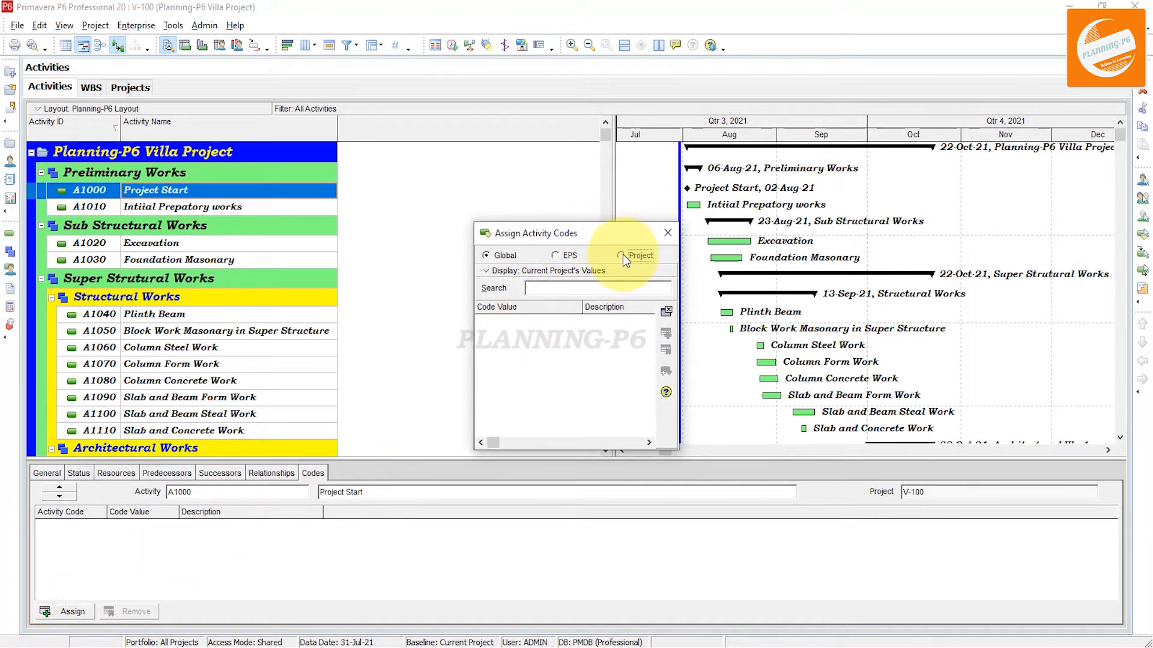
left_click(622, 255)
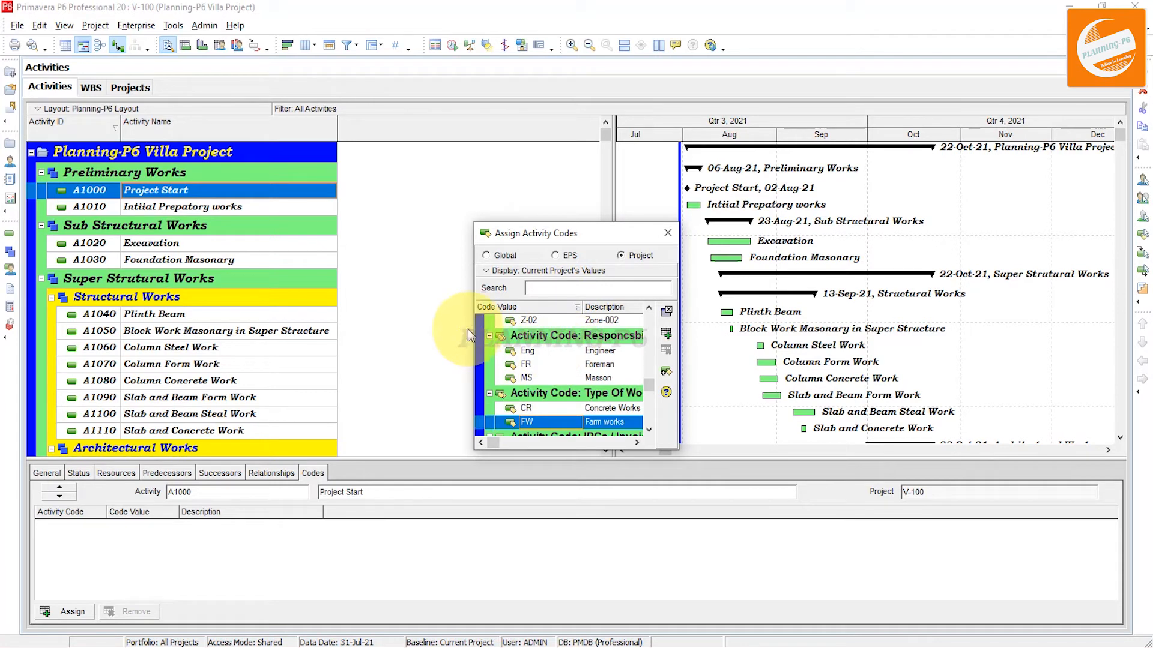
left_click_drag(474, 326, 312, 327)
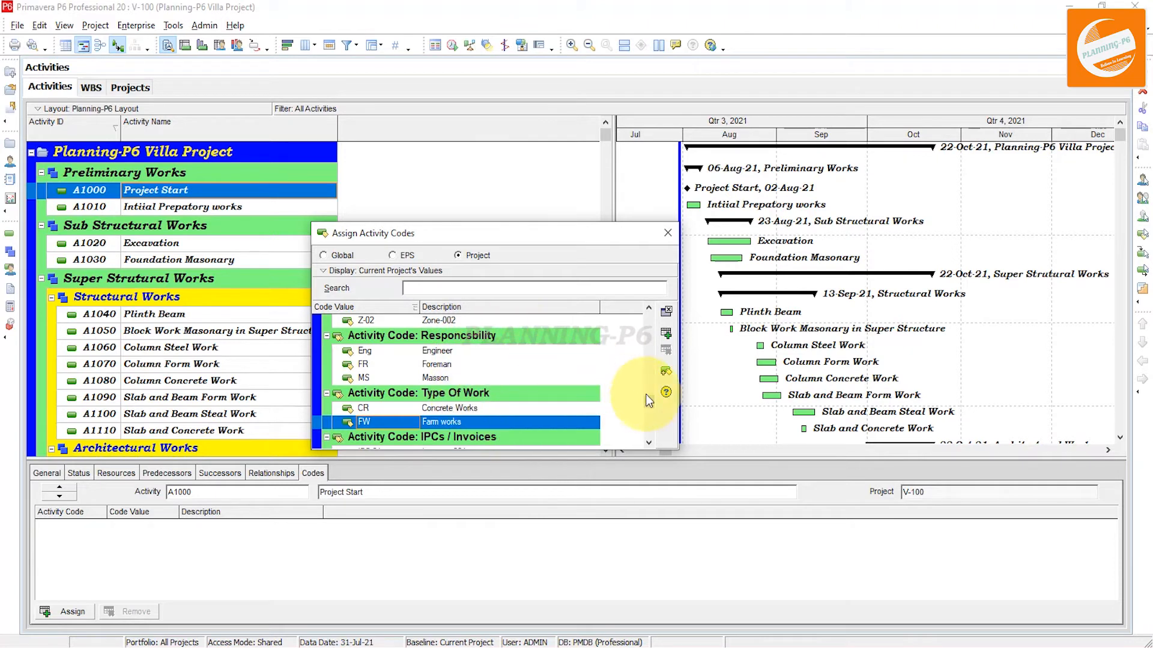
left_click_drag(651, 402, 652, 327)
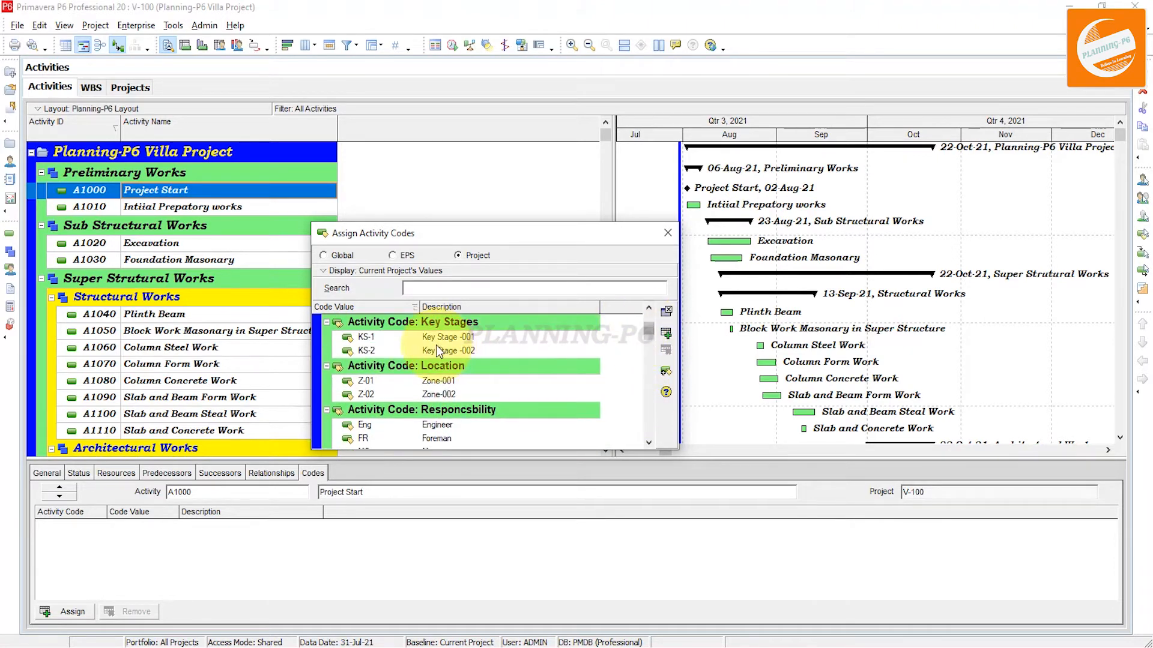
left_click(438, 340)
left_click(666, 334)
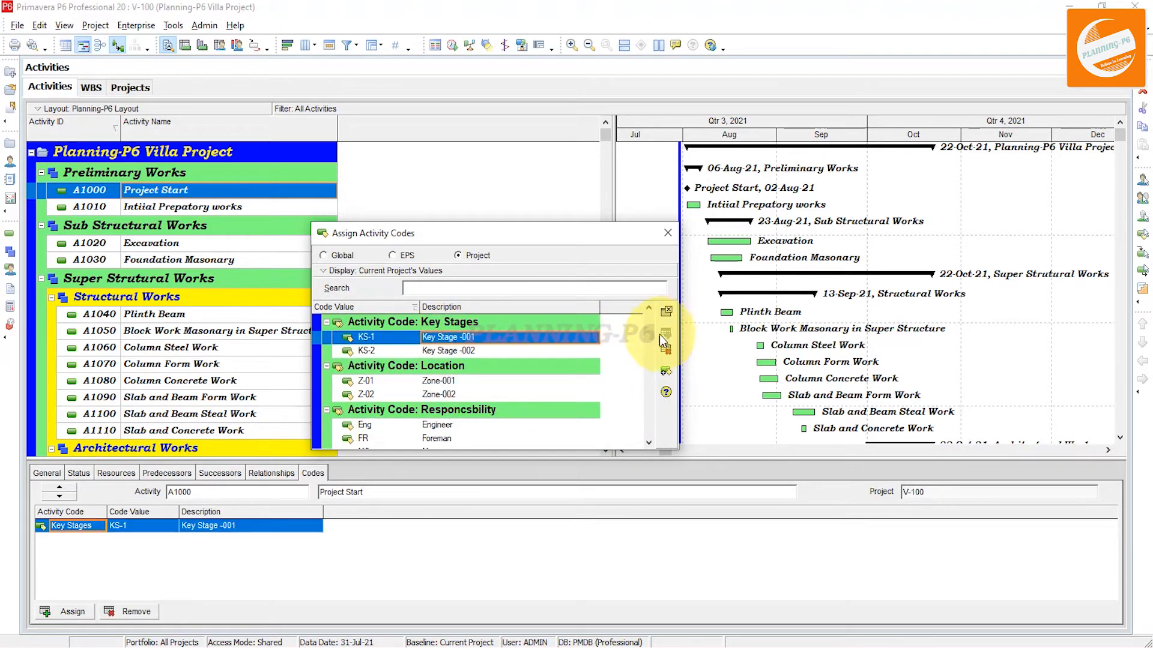
left_click(668, 233)
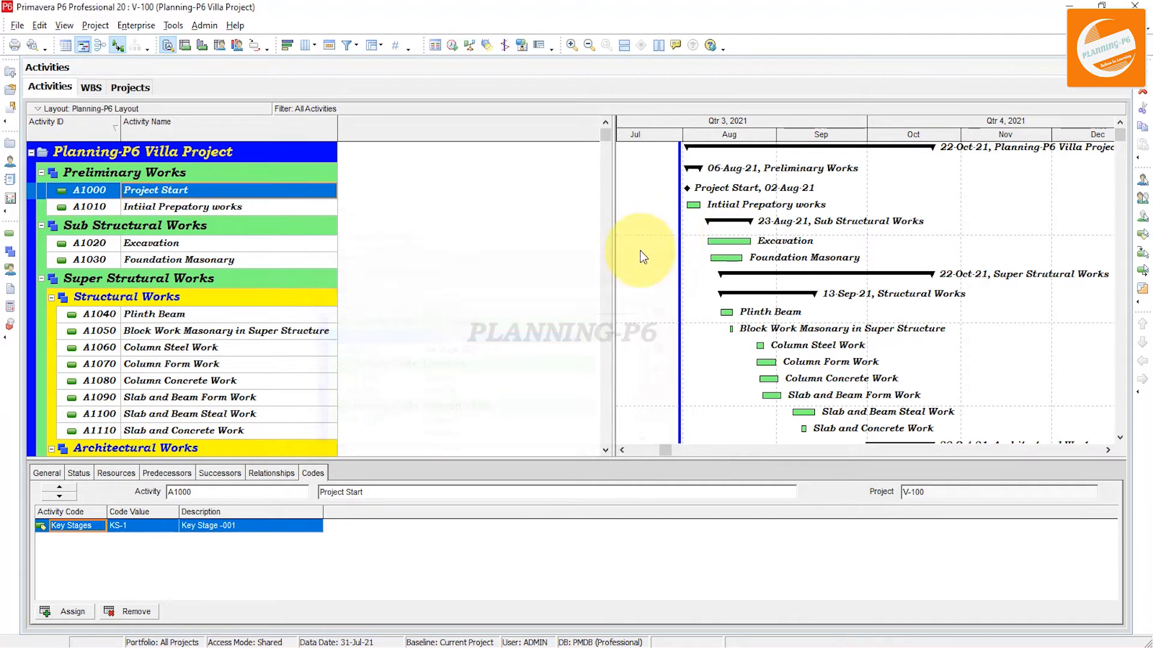
Step: Assign the project-level Responcsbility code value Eng to activity A1010 Intiial Prepatory works
left_click(190, 207)
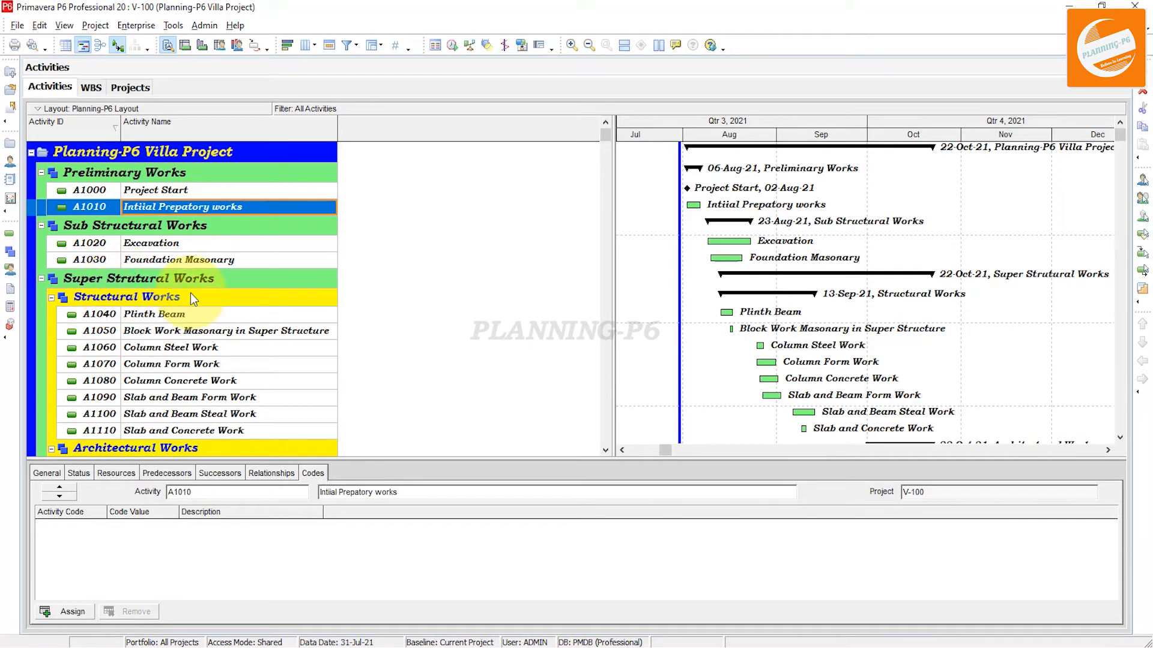
left_click(1143, 235)
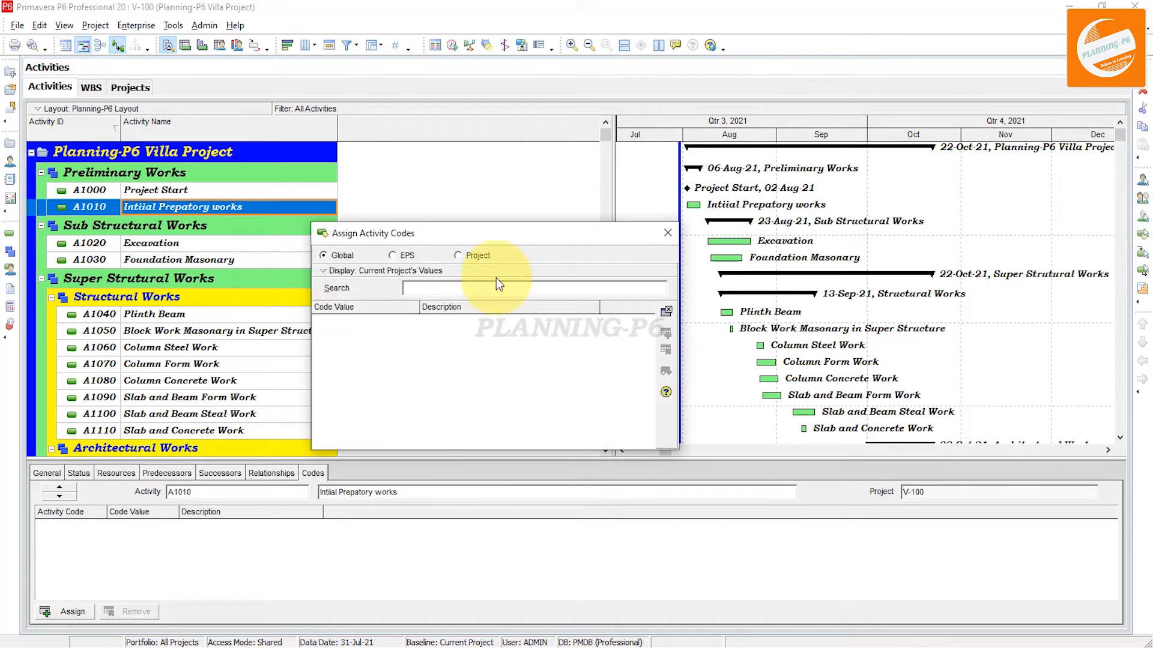
left_click(457, 255)
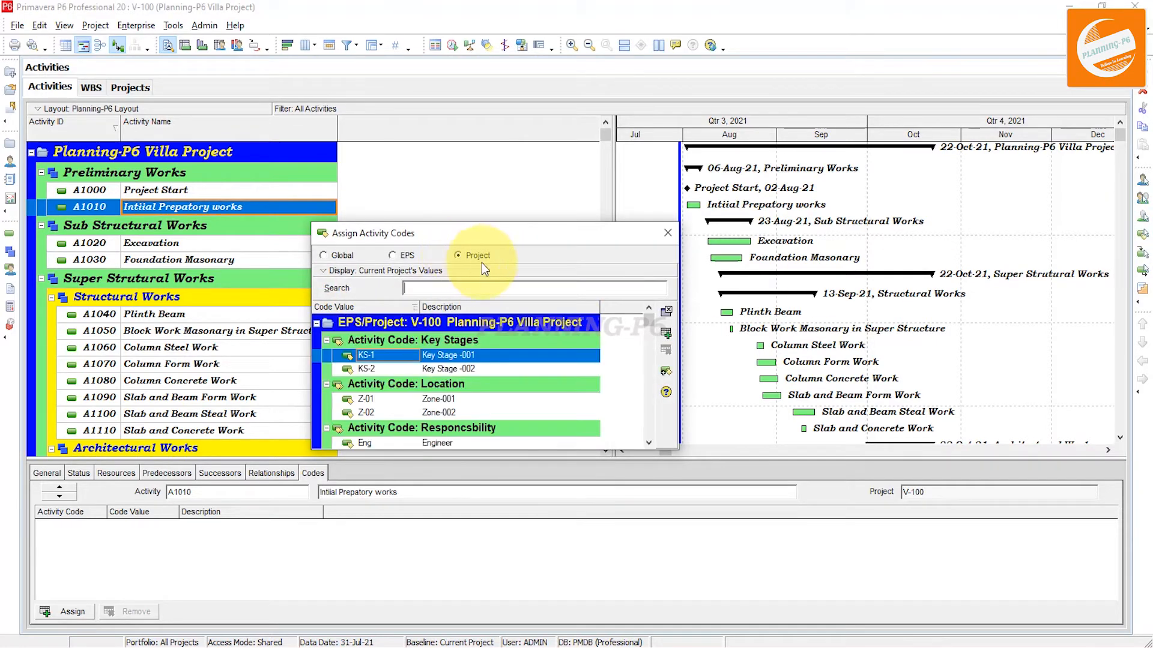
left_click(442, 443)
double_click(453, 423)
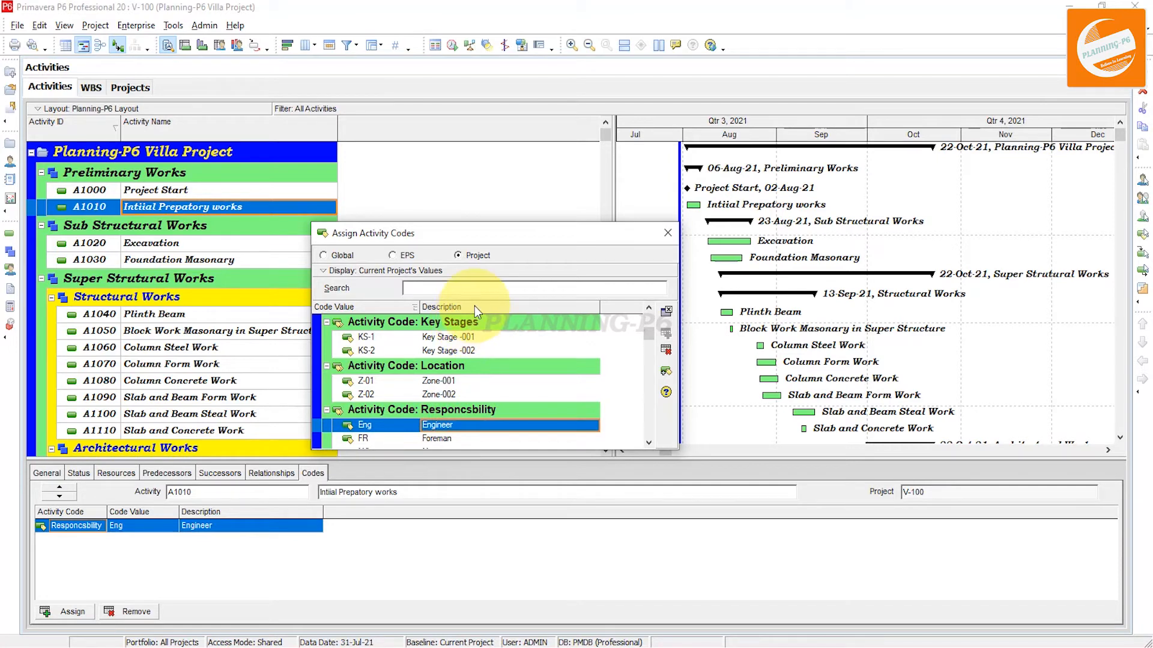
left_click(667, 233)
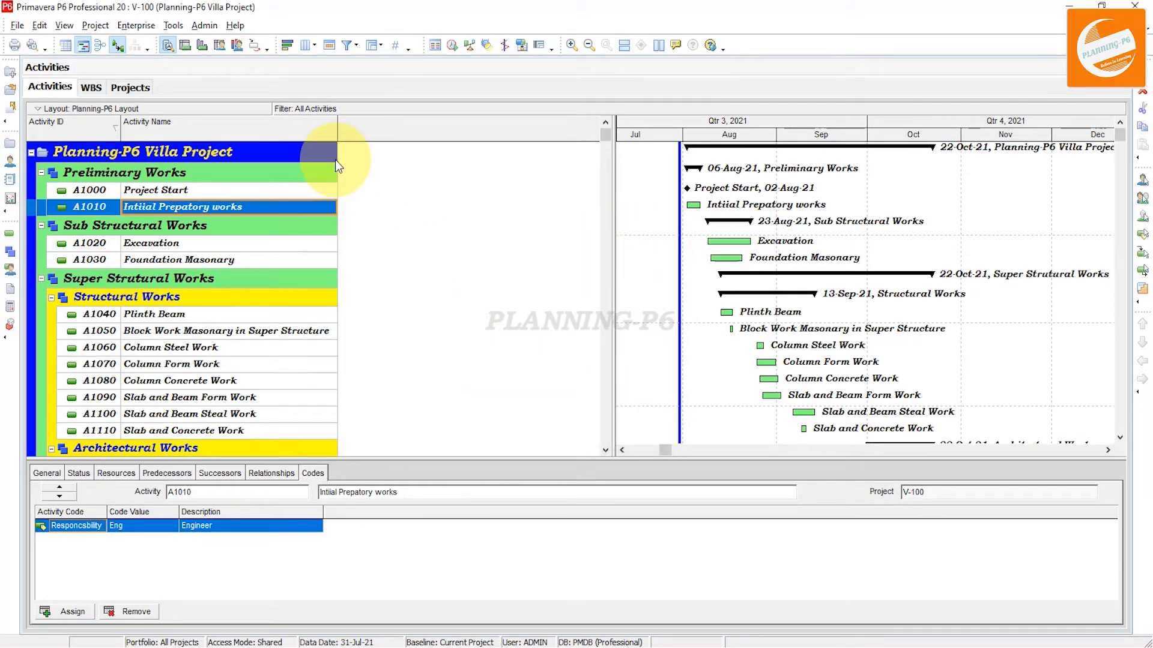
Step: Search the available activity table columns for "key" and add the project-level Key Stages code as a column
right_click(345, 130)
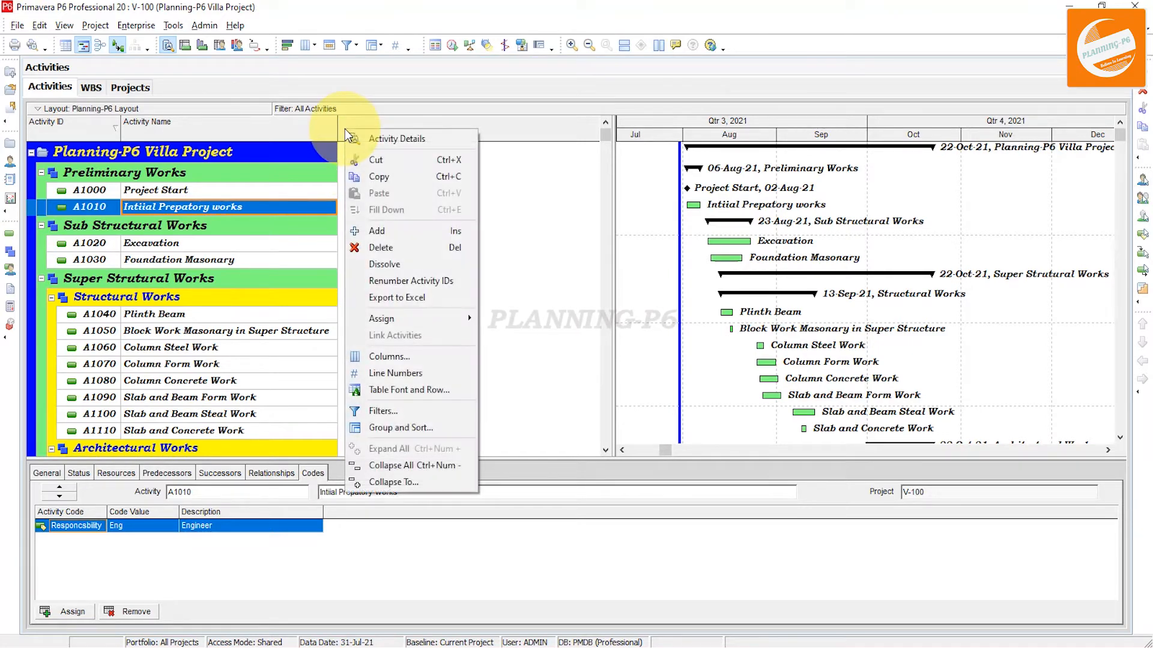
left_click(405, 357)
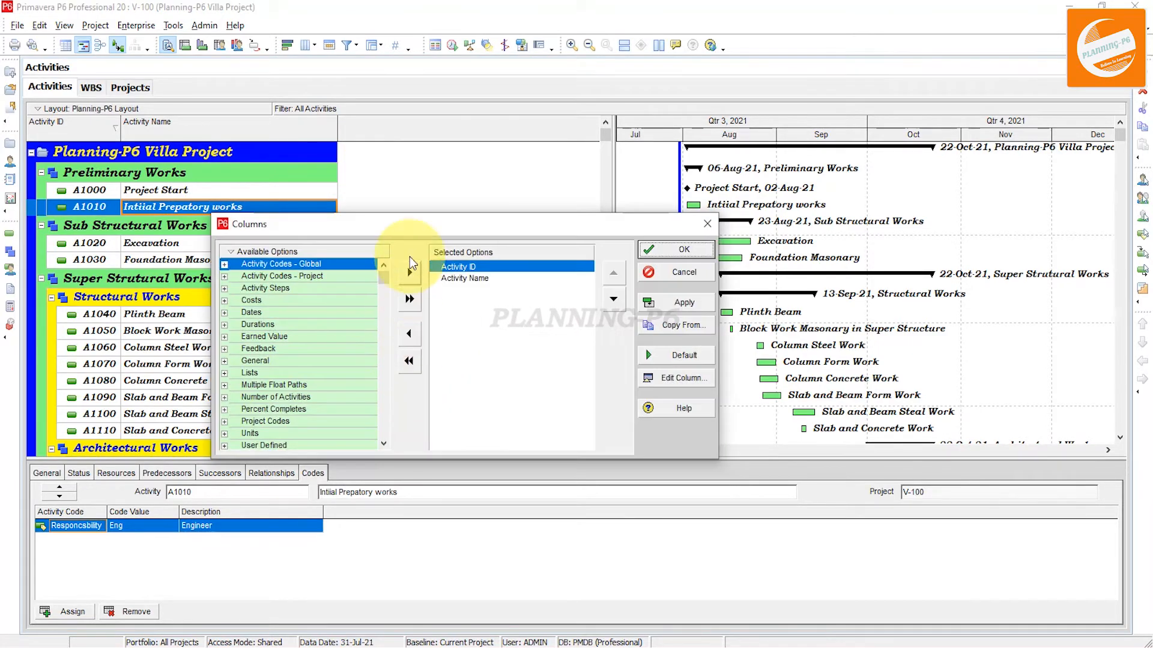
left_click_drag(431, 228, 550, 204)
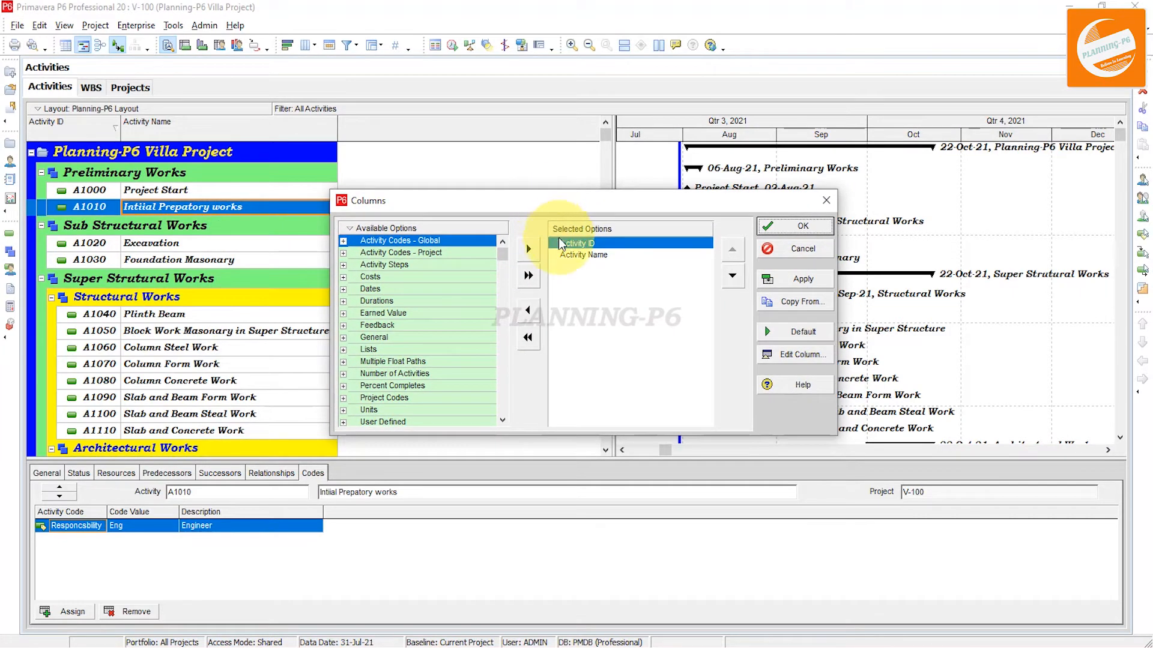
right_click(406, 225)
left_click(391, 243)
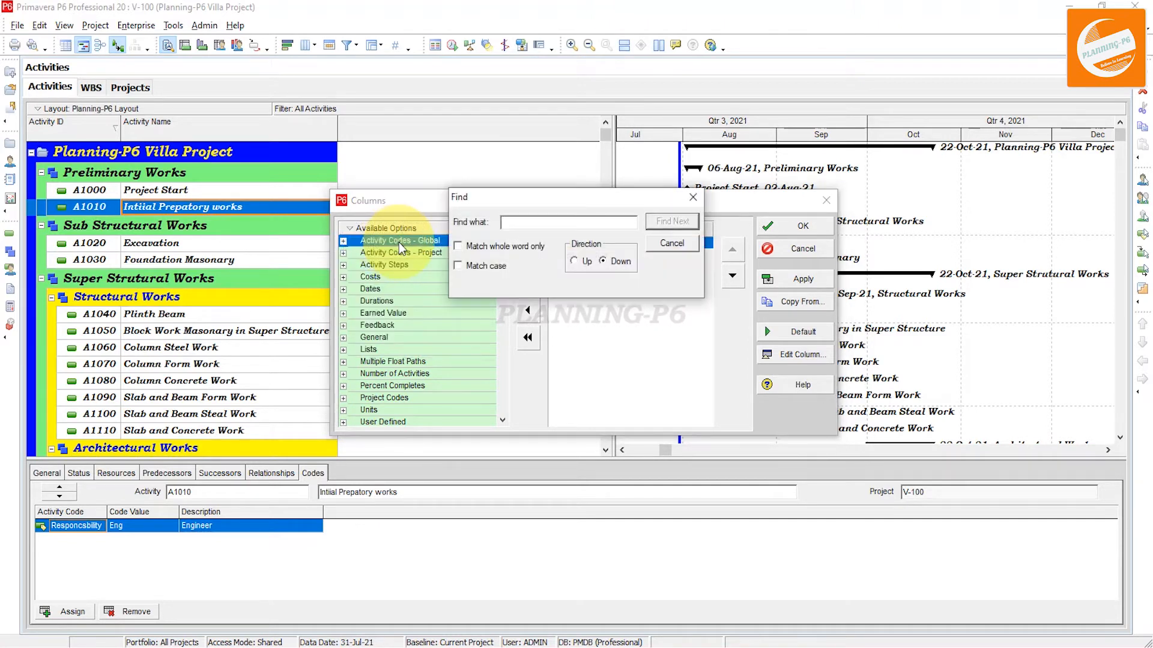
type("key")
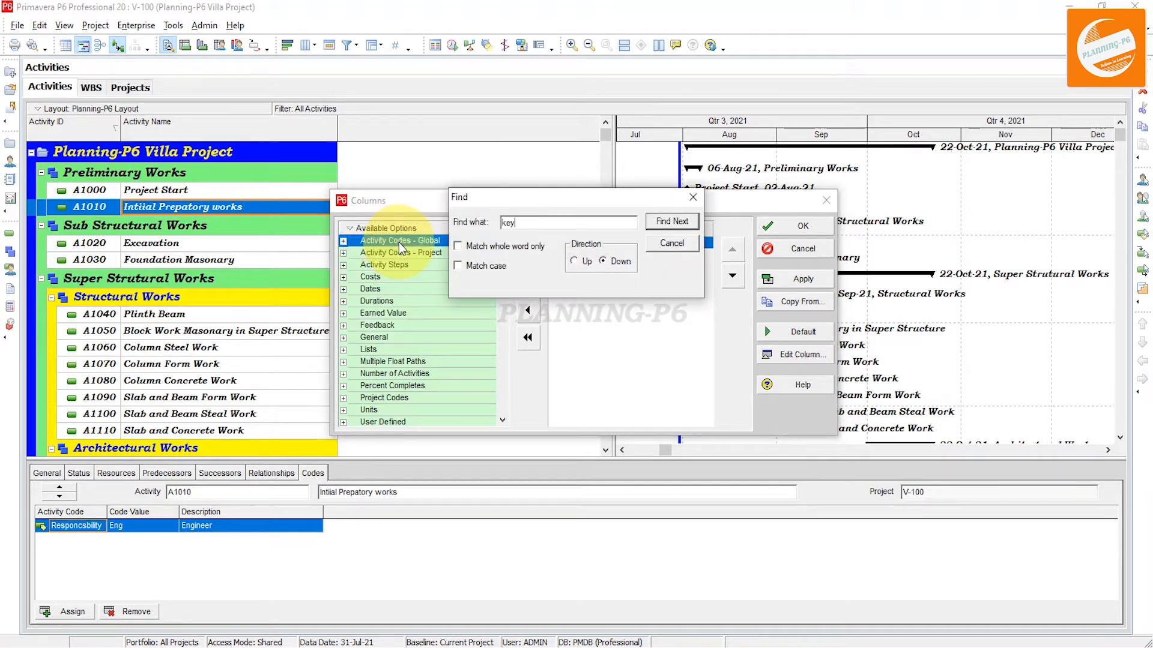
key("Return")
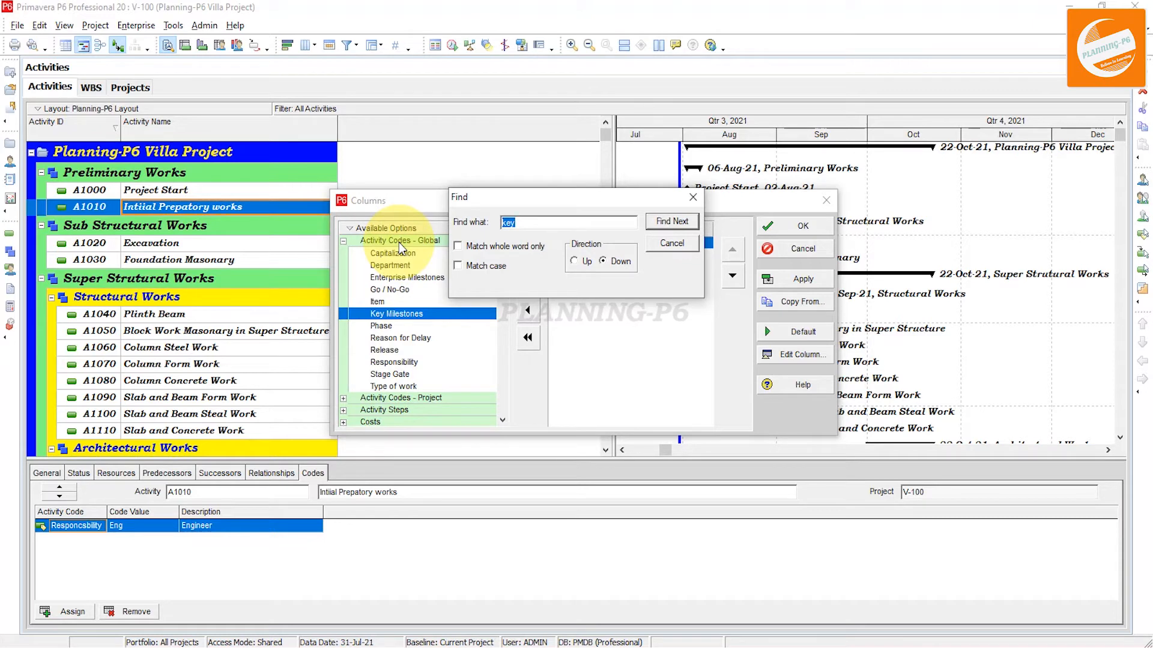
key("Return")
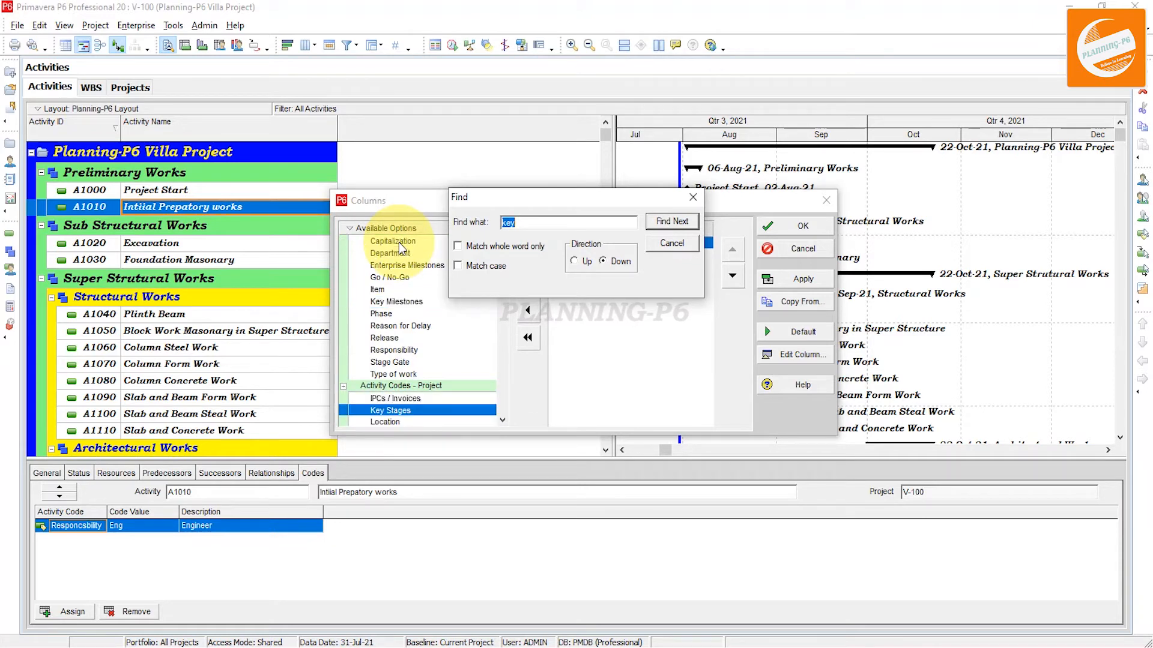
double_click(408, 410)
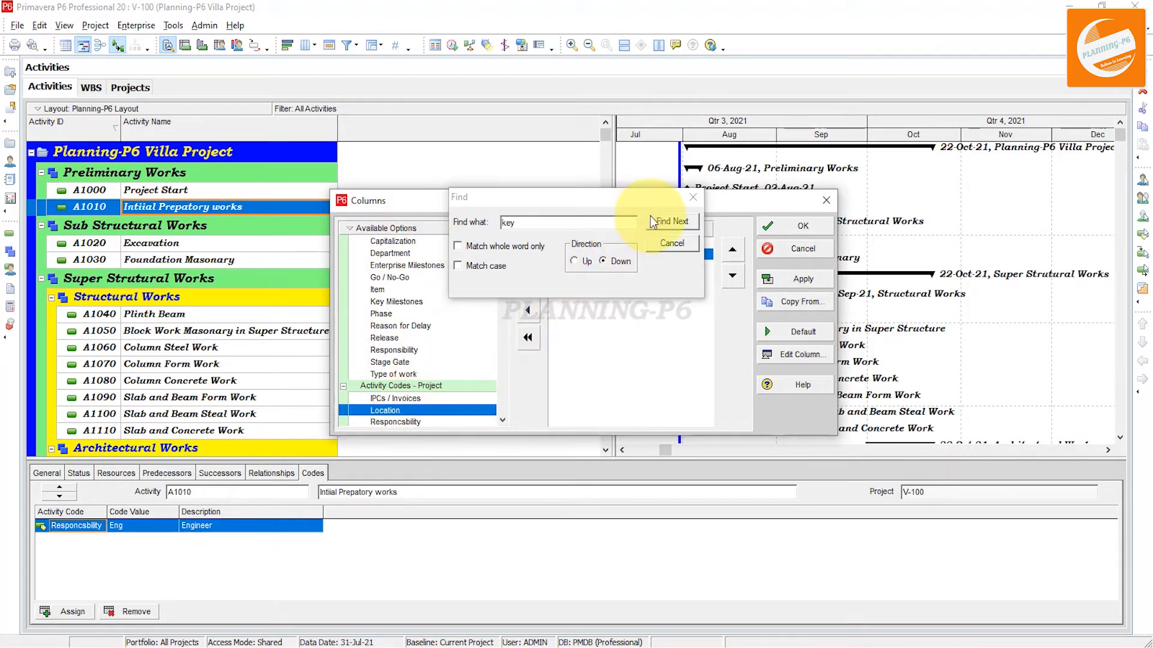
Step: Search the available columns for "IPC" and add the project-level IPCs / Invoices code as a column
left_click_drag(641, 204, 771, 314)
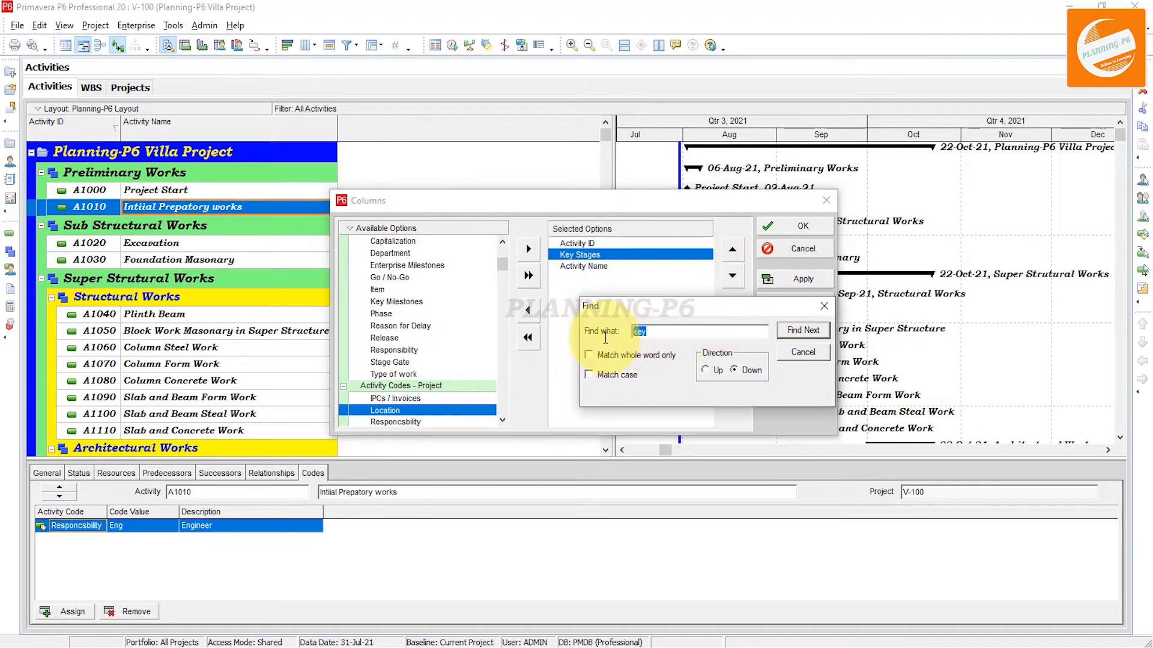
type("IPC")
key("Return")
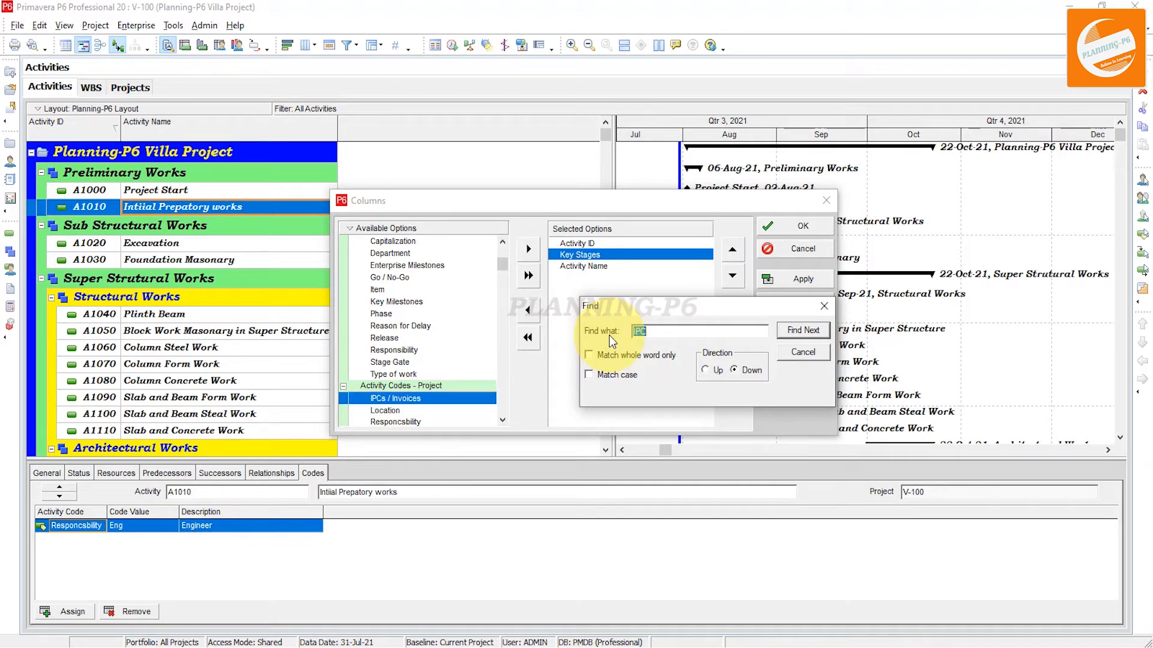
double_click(414, 397)
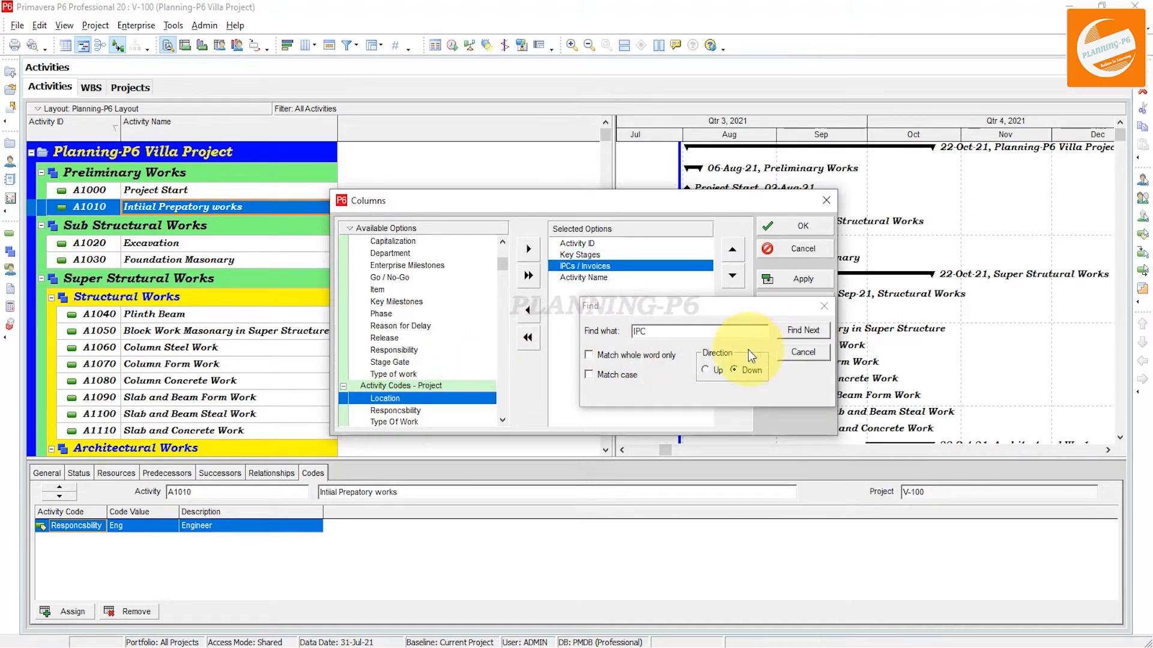
Step: Reorder the selected columns so that Key Stages and IPCs / Invoices follow Activity Name
left_click(732, 275)
left_click(653, 255)
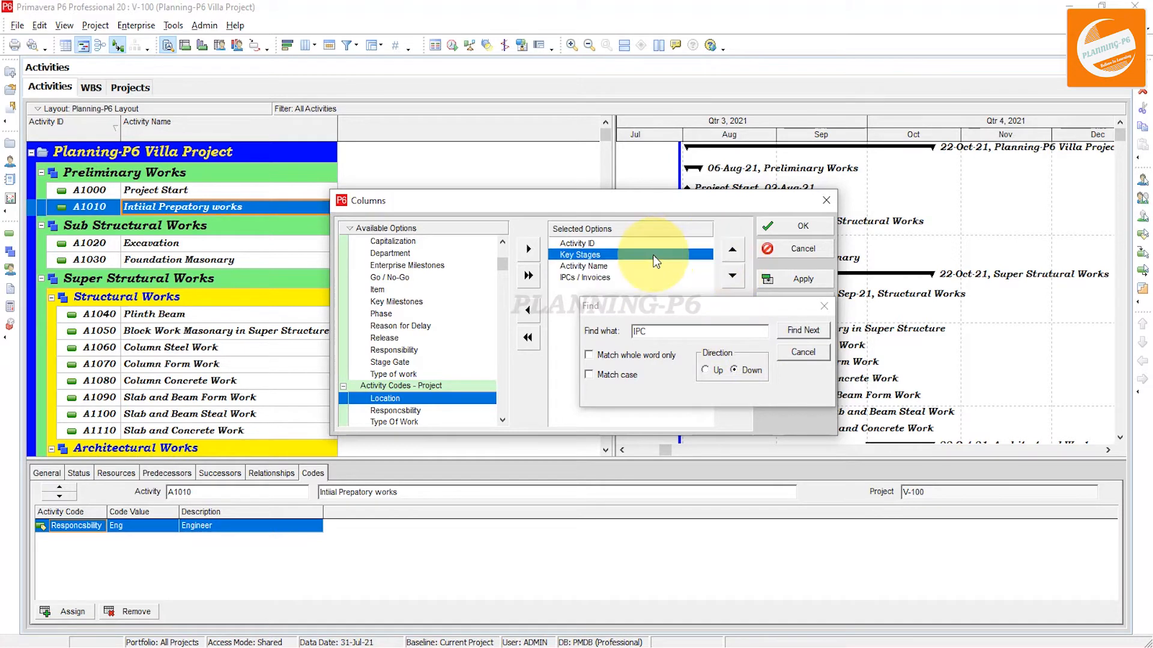
left_click(732, 275)
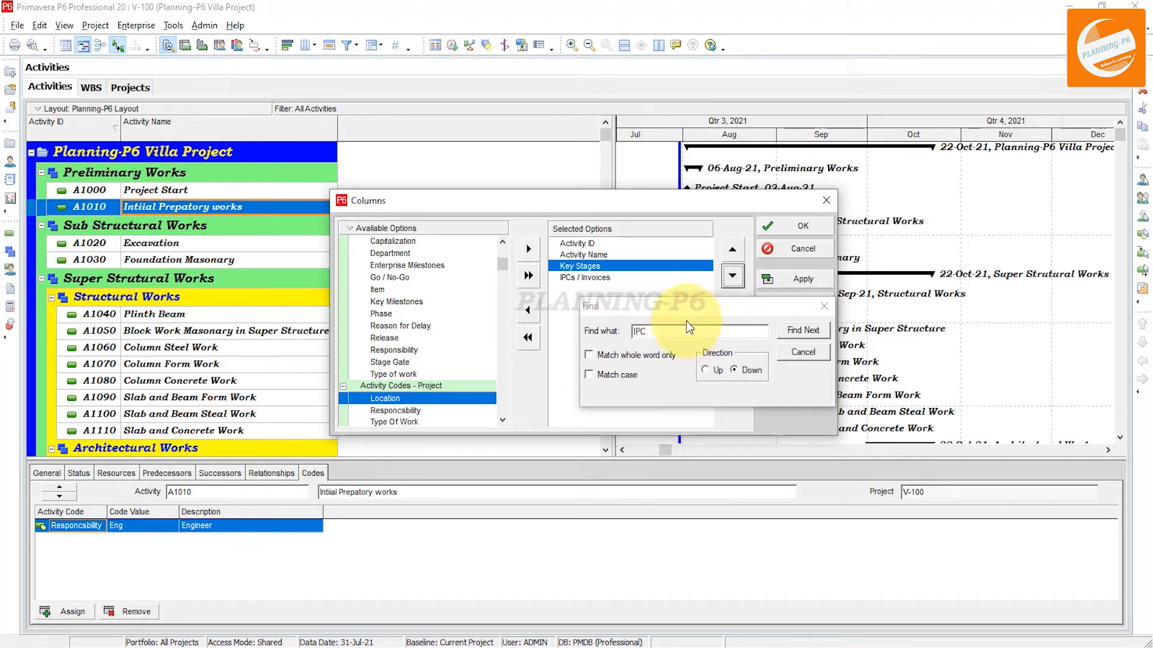
Step: Search the available columns for "Respo" and add the project-level Responcsbility code after Key Stages
left_click_drag(659, 332, 615, 334)
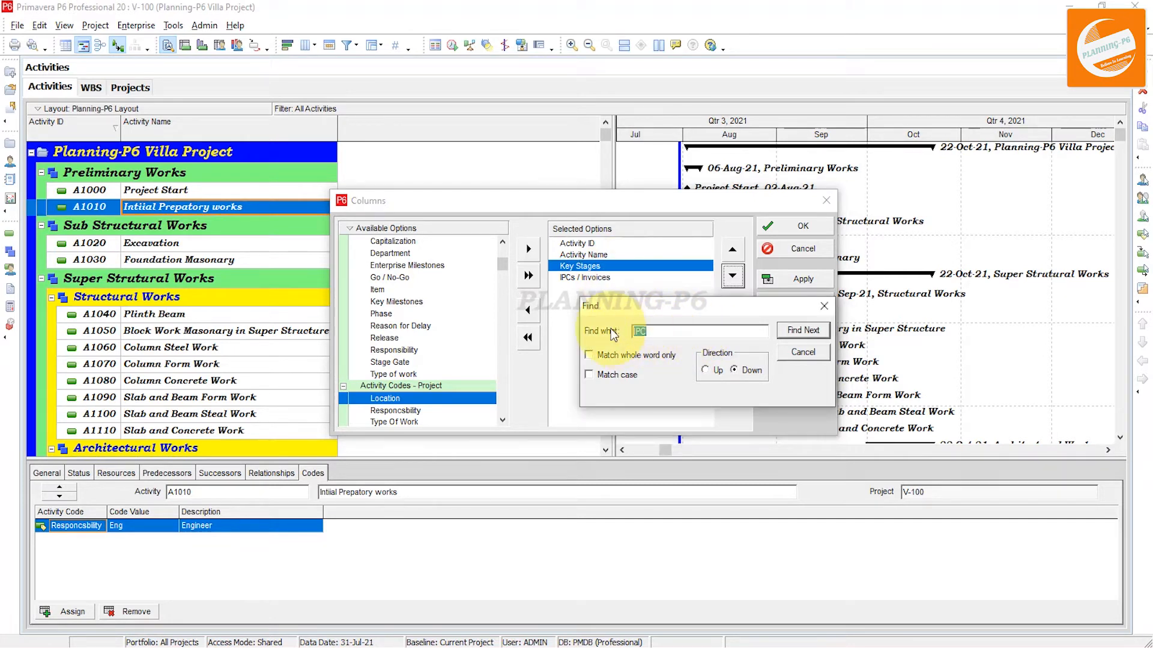
type("Respo")
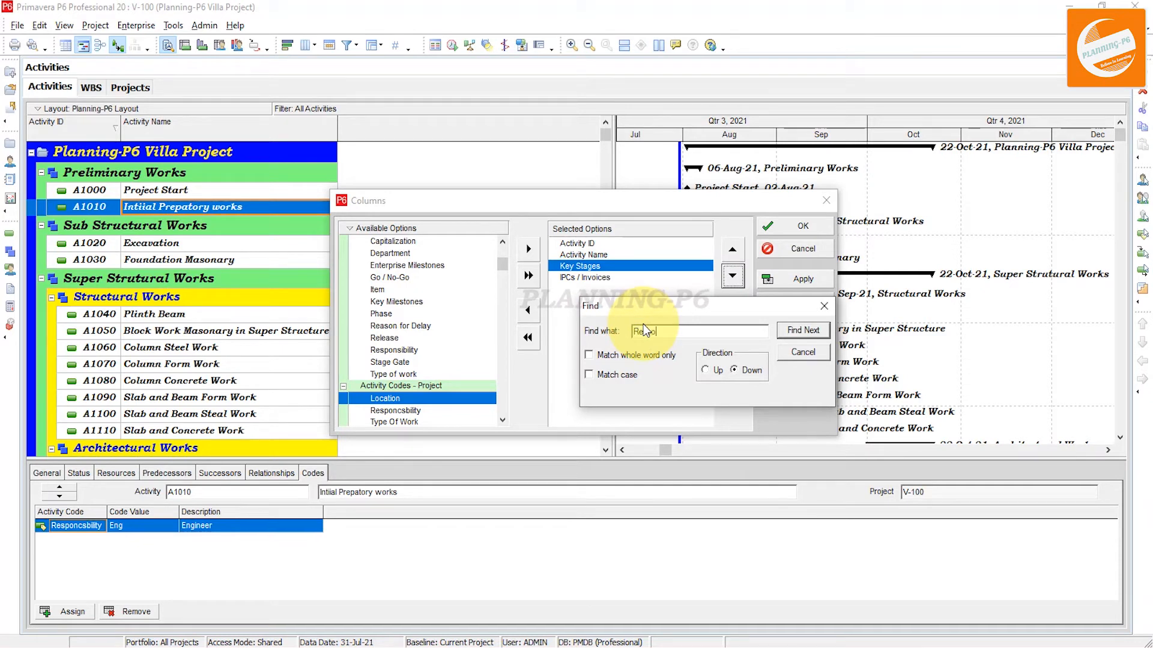
right_click(446, 225)
left_click(809, 334)
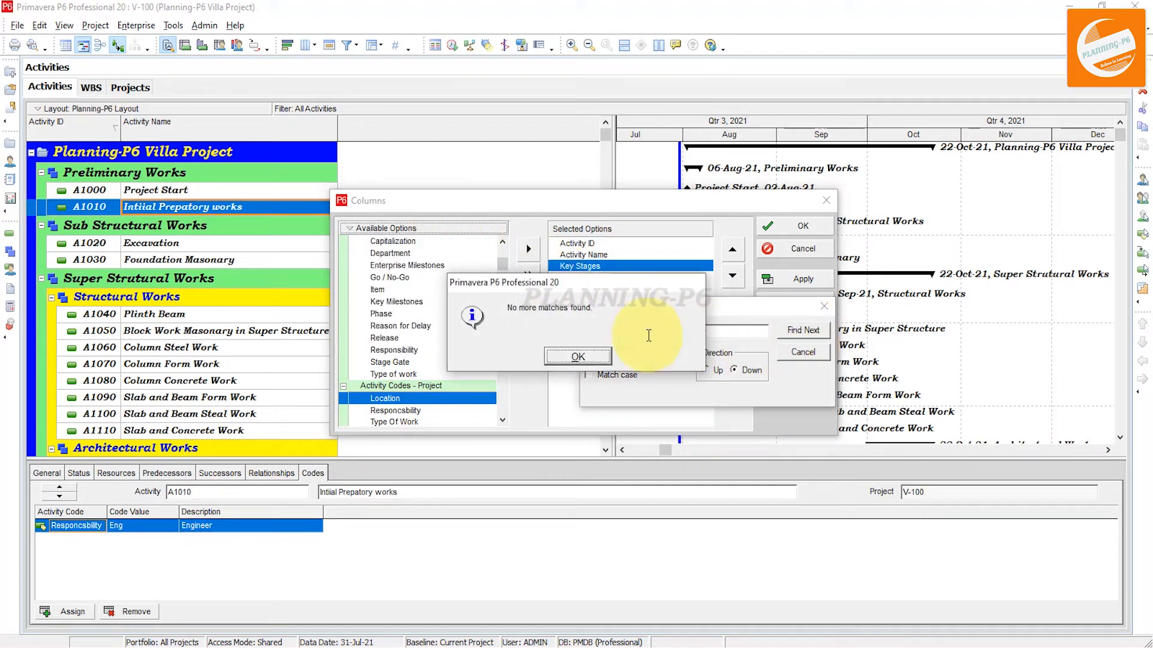
left_click(587, 356)
left_click(807, 336)
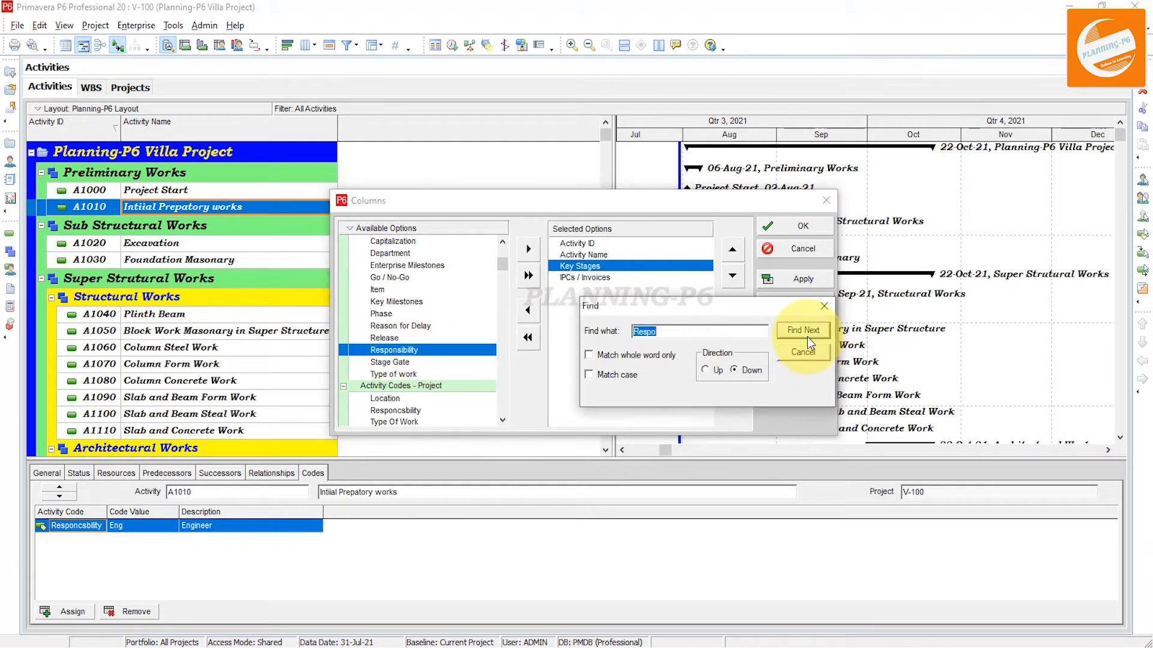
left_click(808, 330)
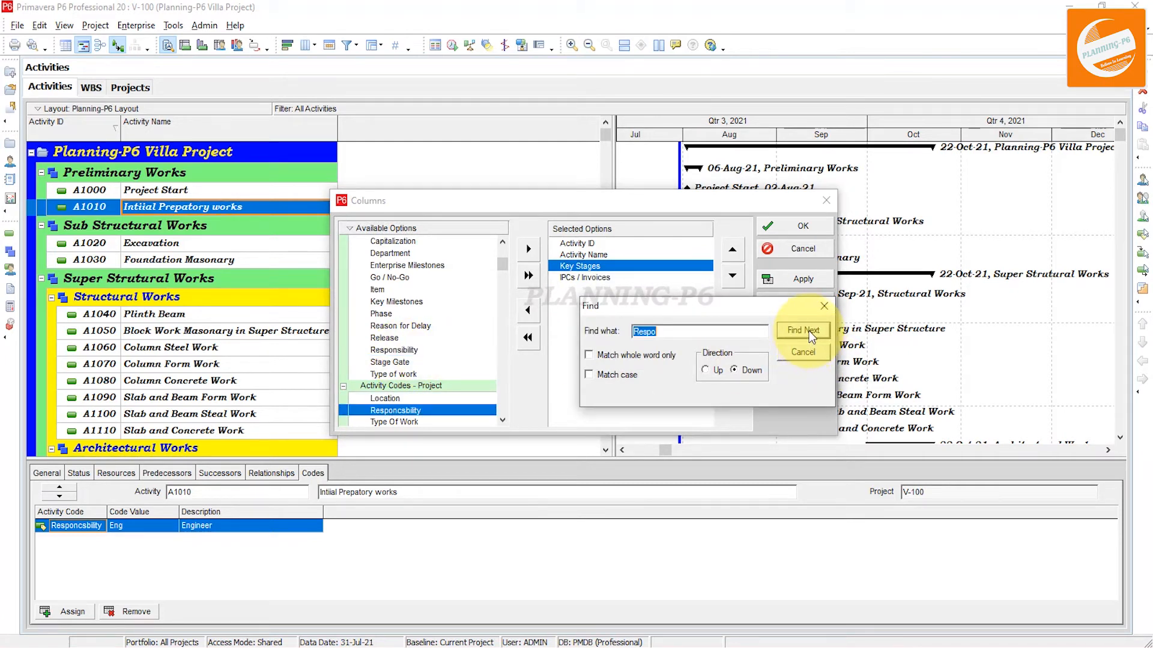
double_click(435, 412)
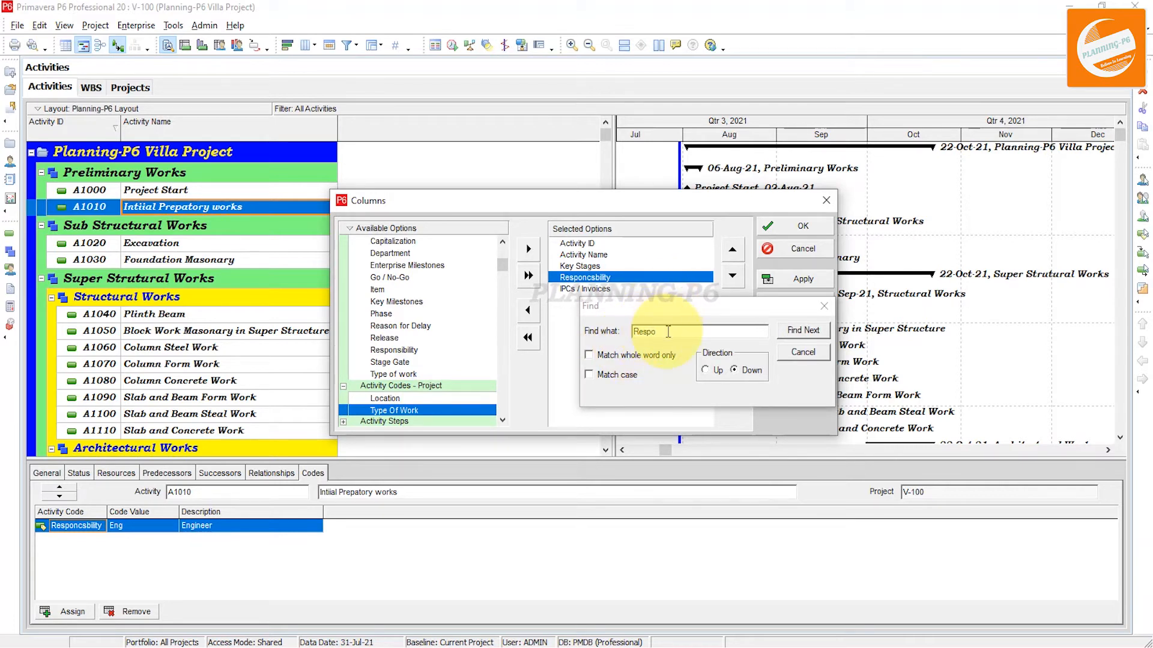
Step: Add the project-level Type Of Work code after Responcsbility and apply the column selection to the activity table
left_click(616, 333)
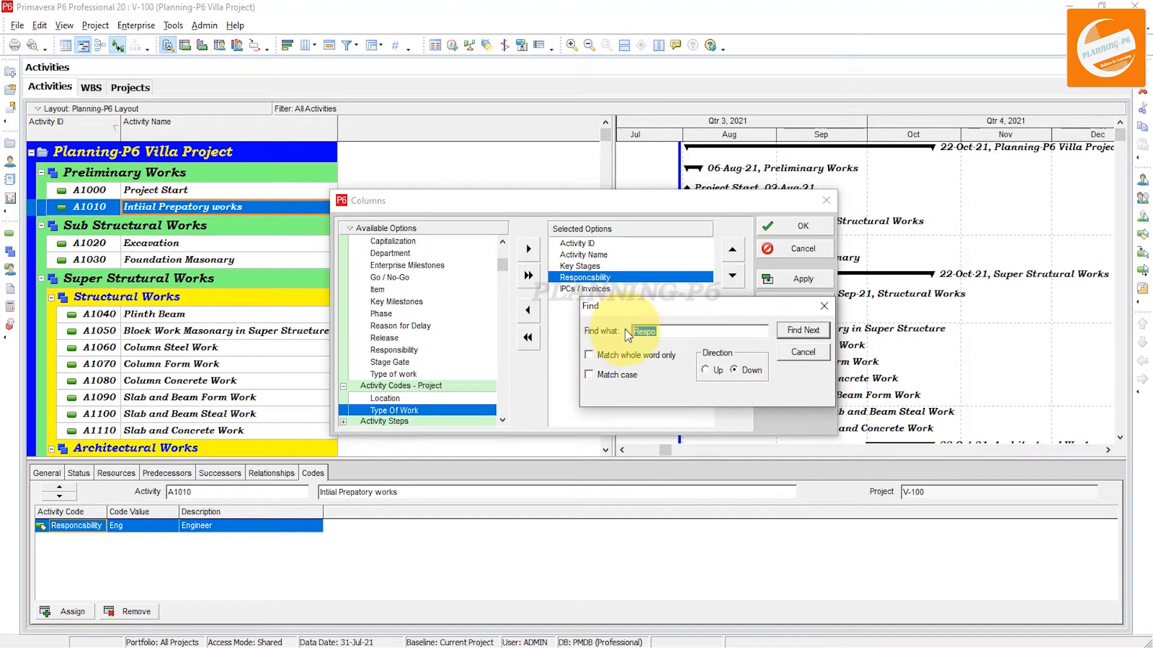
double_click(436, 412)
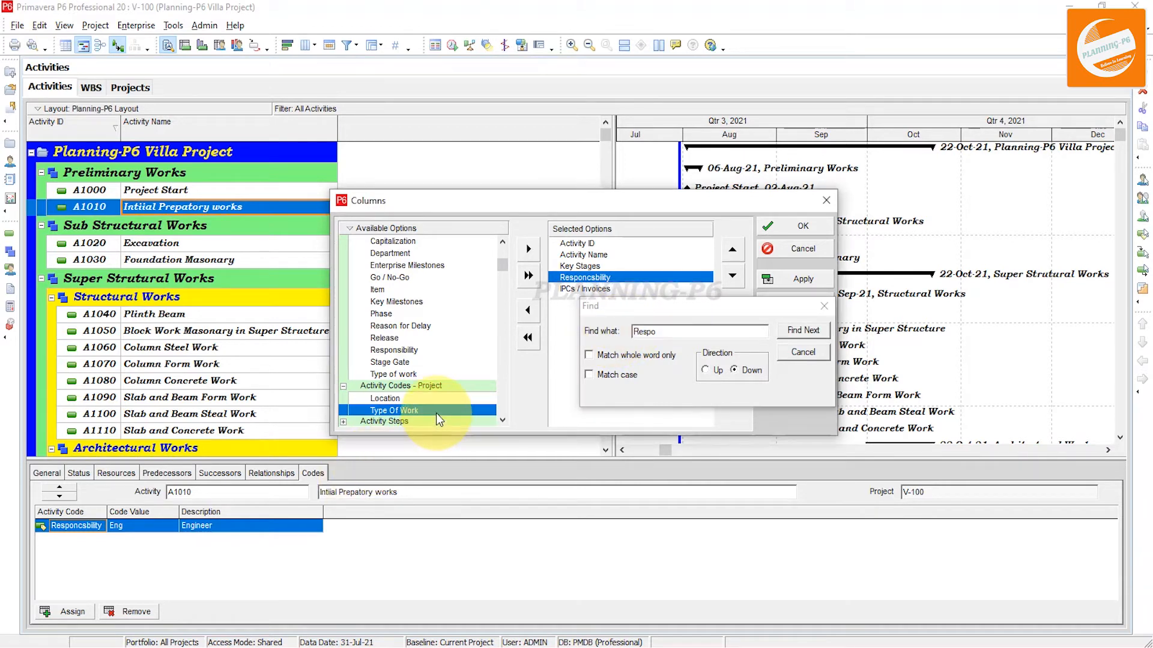
left_click(824, 306)
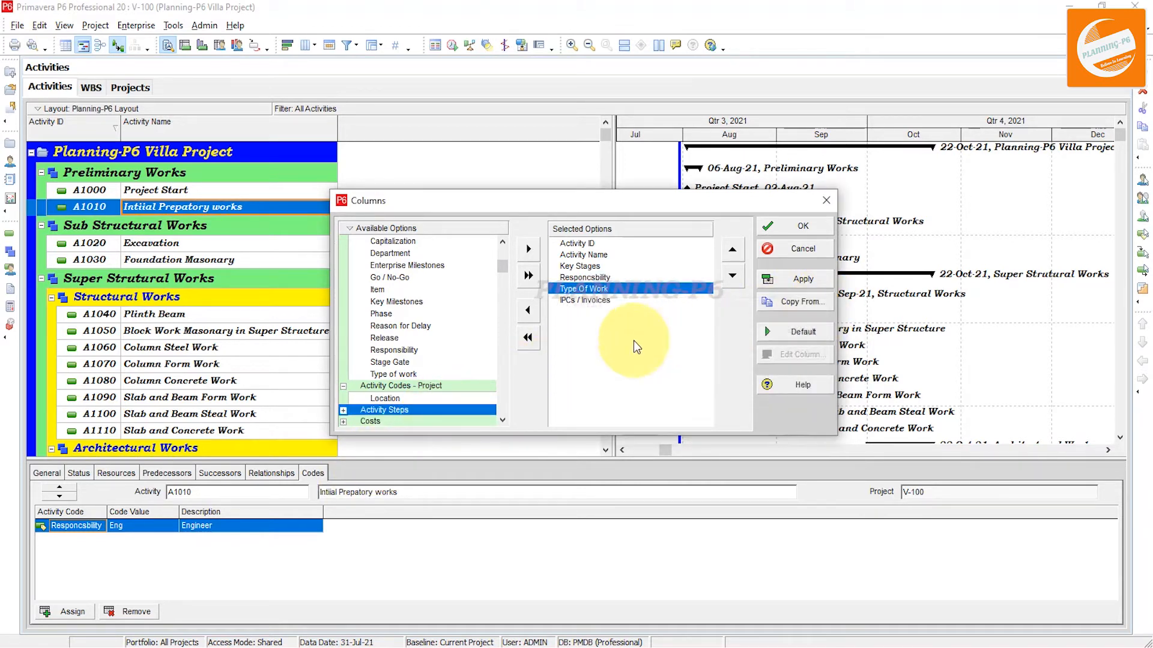
left_click(784, 278)
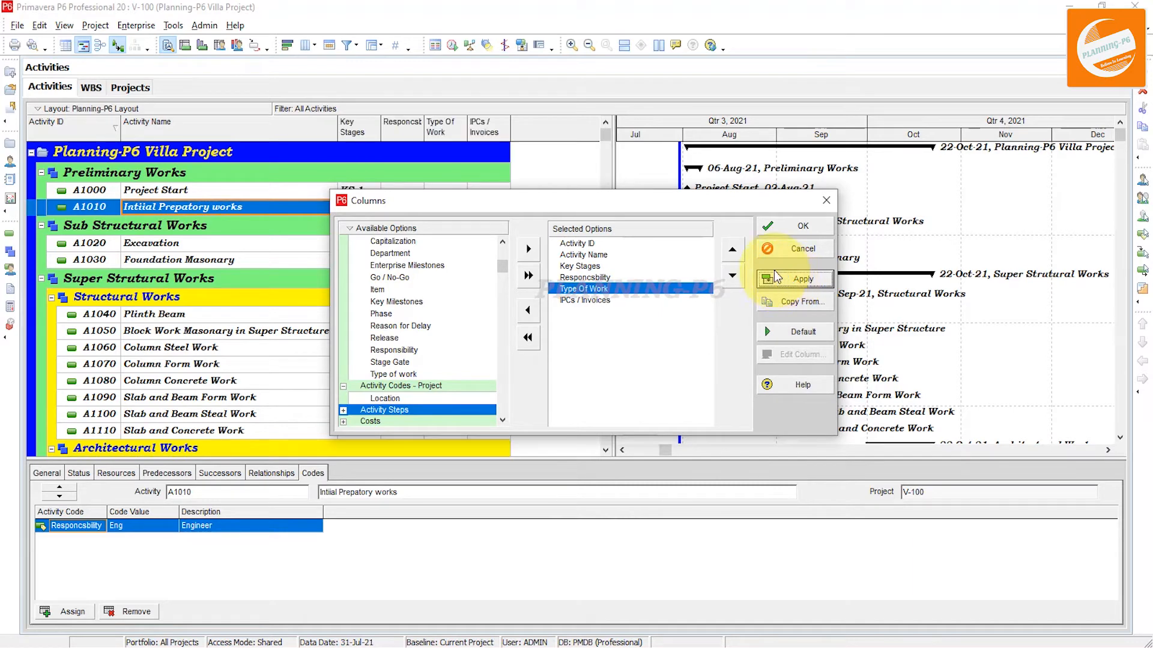
left_click(784, 227)
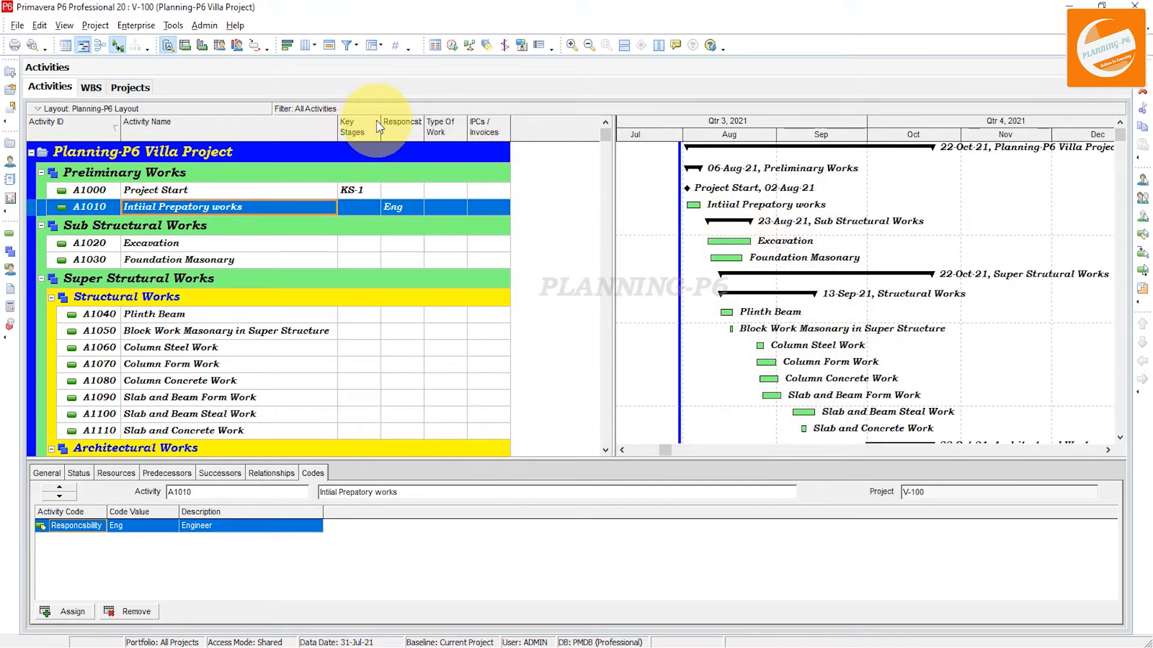
Step: Widen the activity code columns so their headings fit on one line and enlarge the table area beside the Gantt chart
left_click_drag(380, 121, 552, 124)
left_click_drag(611, 149, 670, 150)
left_click_drag(596, 126, 631, 126)
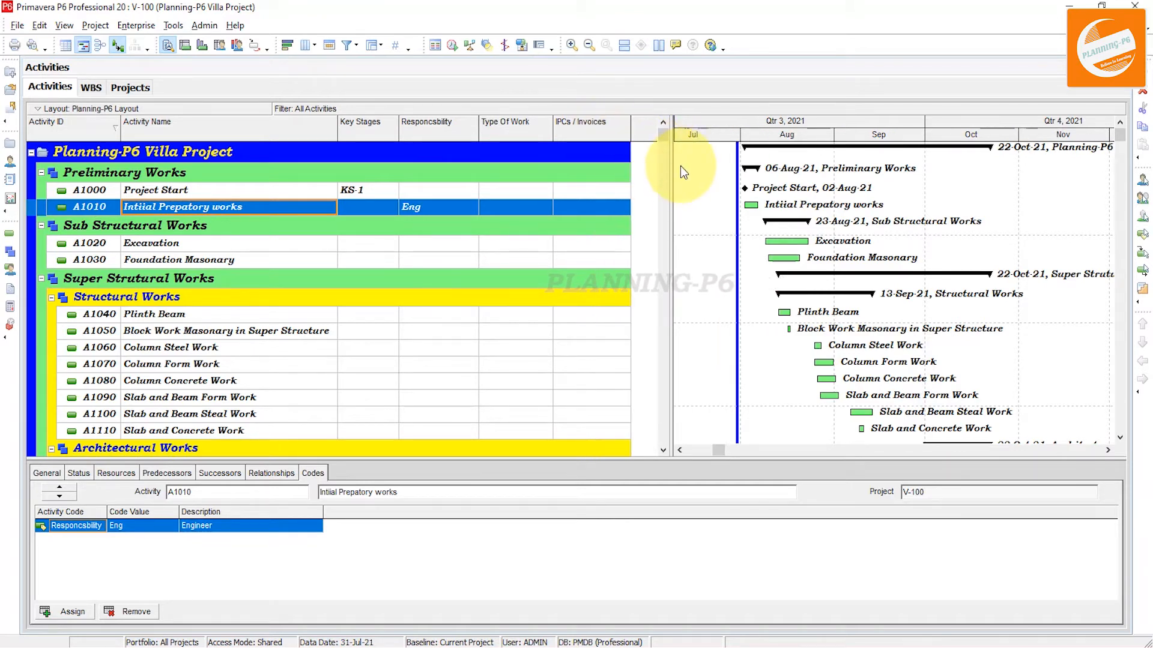
left_click_drag(669, 167, 656, 167)
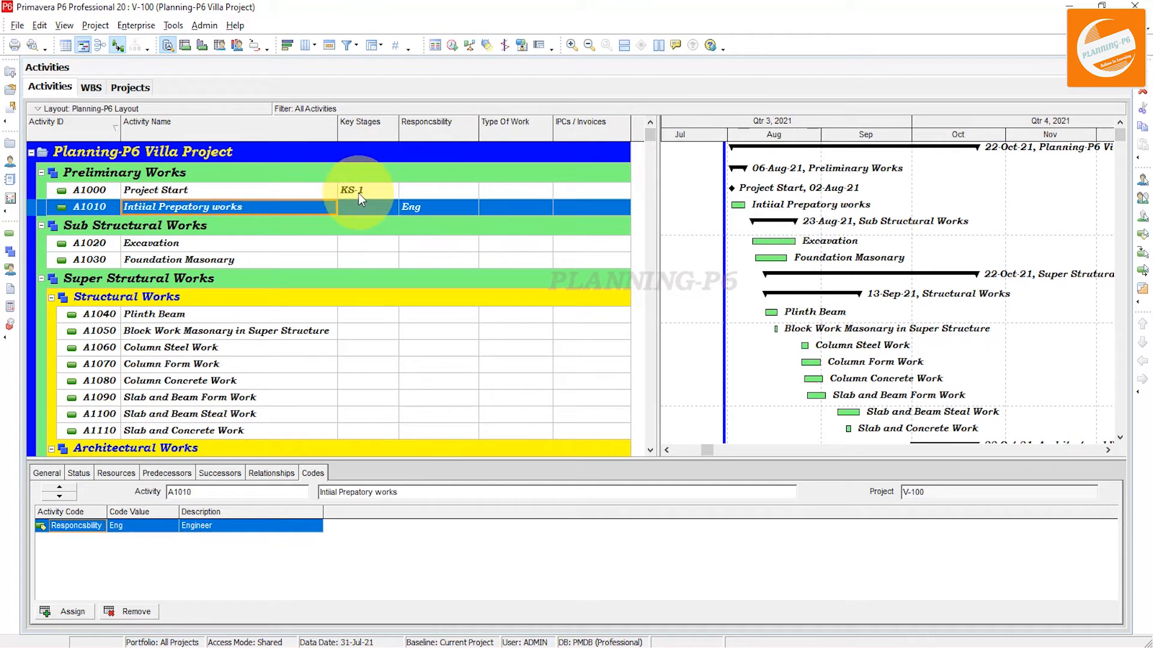
Step: Show all values in the Key Stages selection and assign KS-2 to activity A1020 Excavation
left_click(369, 243)
double_click(370, 242)
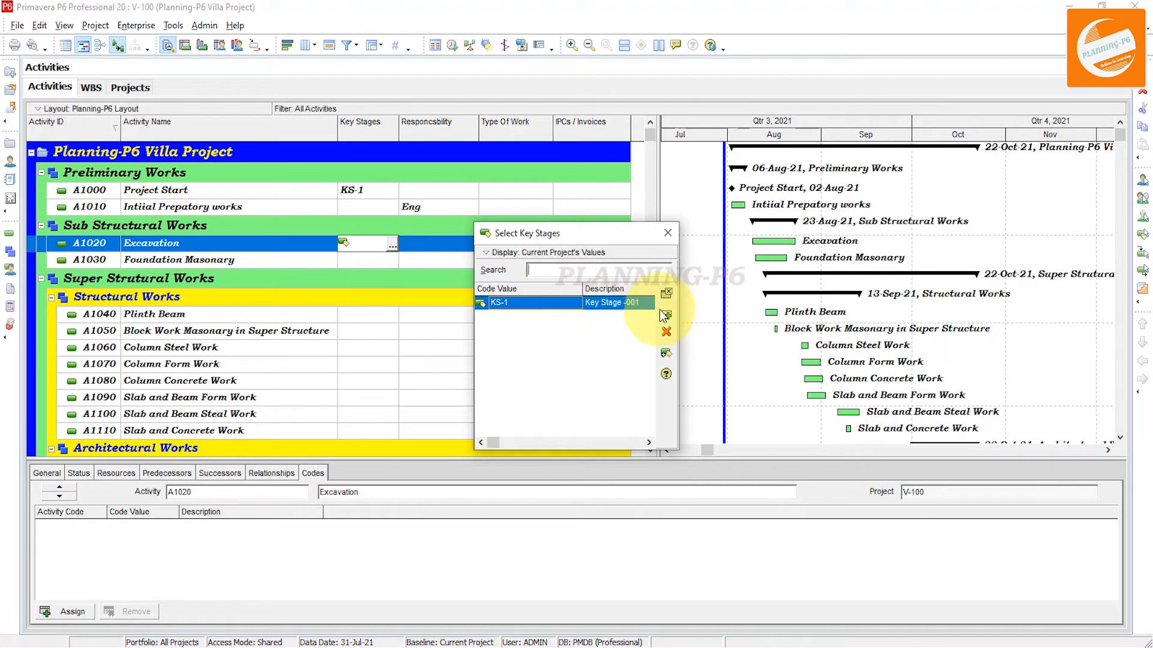
left_click_drag(471, 347, 336, 338)
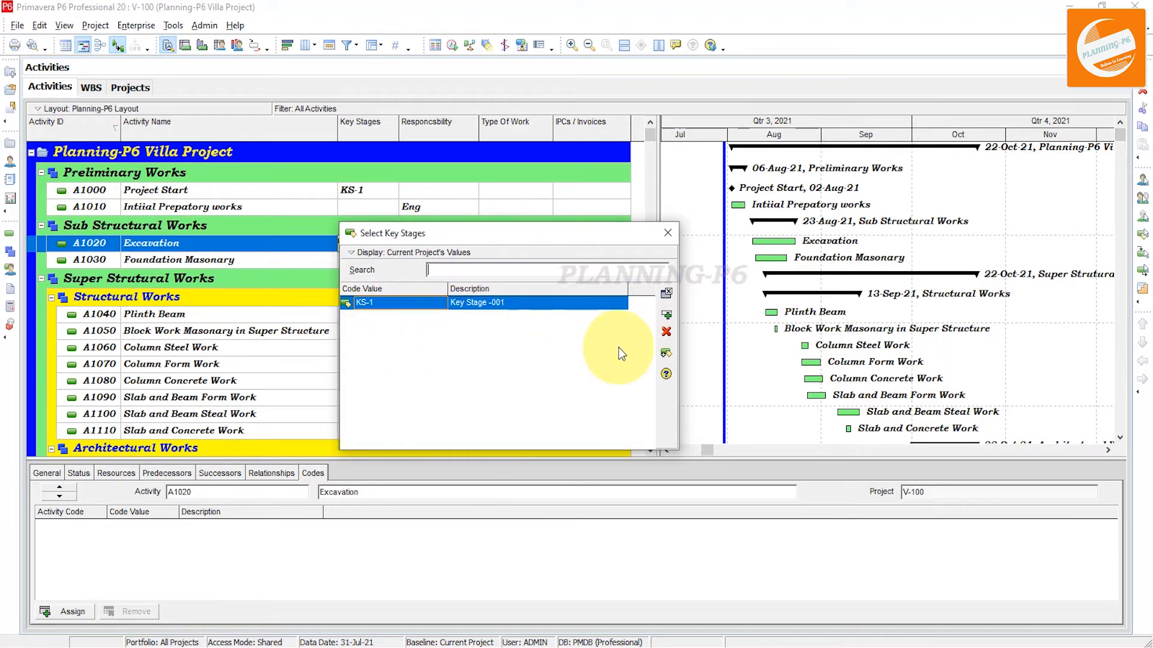
left_click(421, 252)
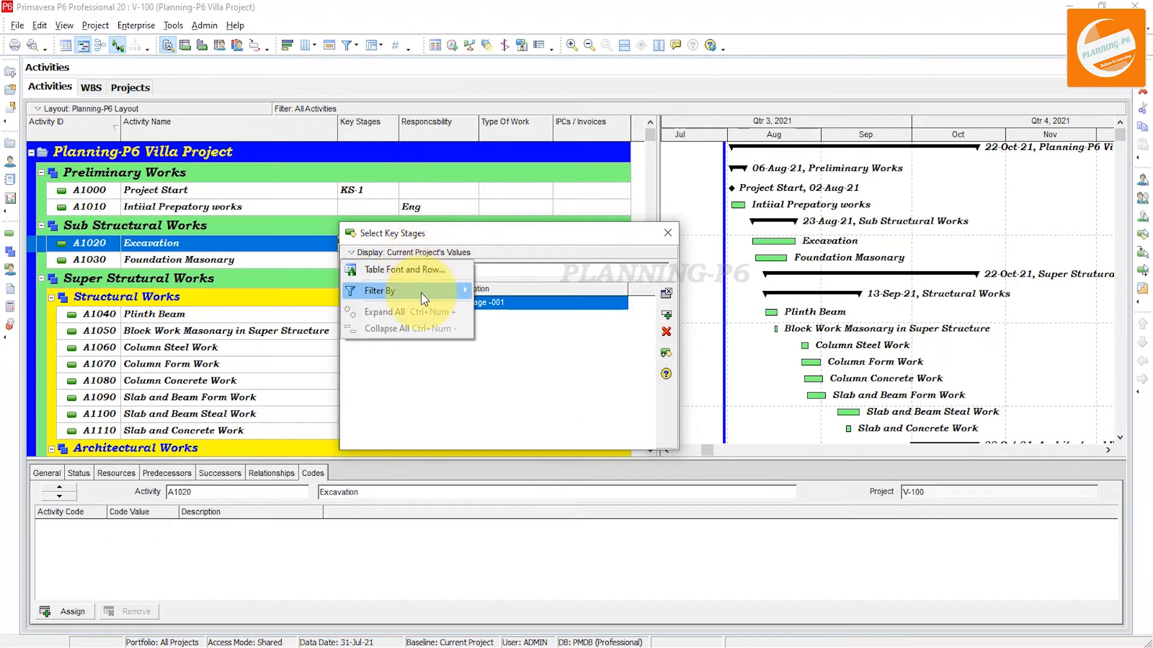
mouse_move(420, 293)
left_click(522, 307)
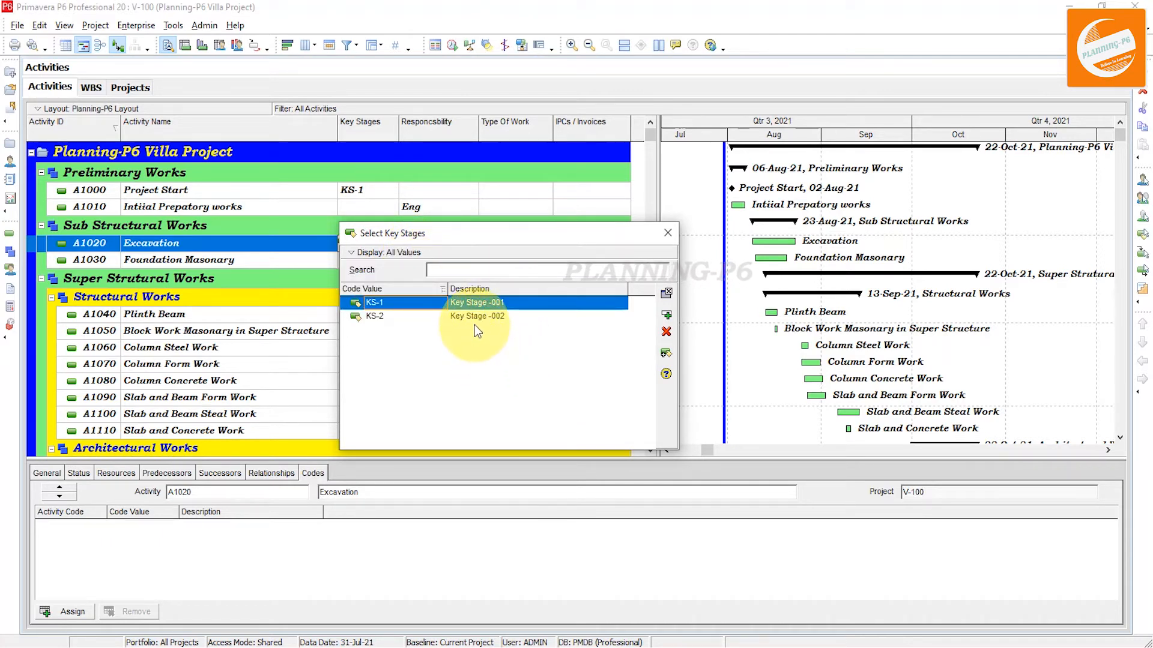
left_click(473, 317)
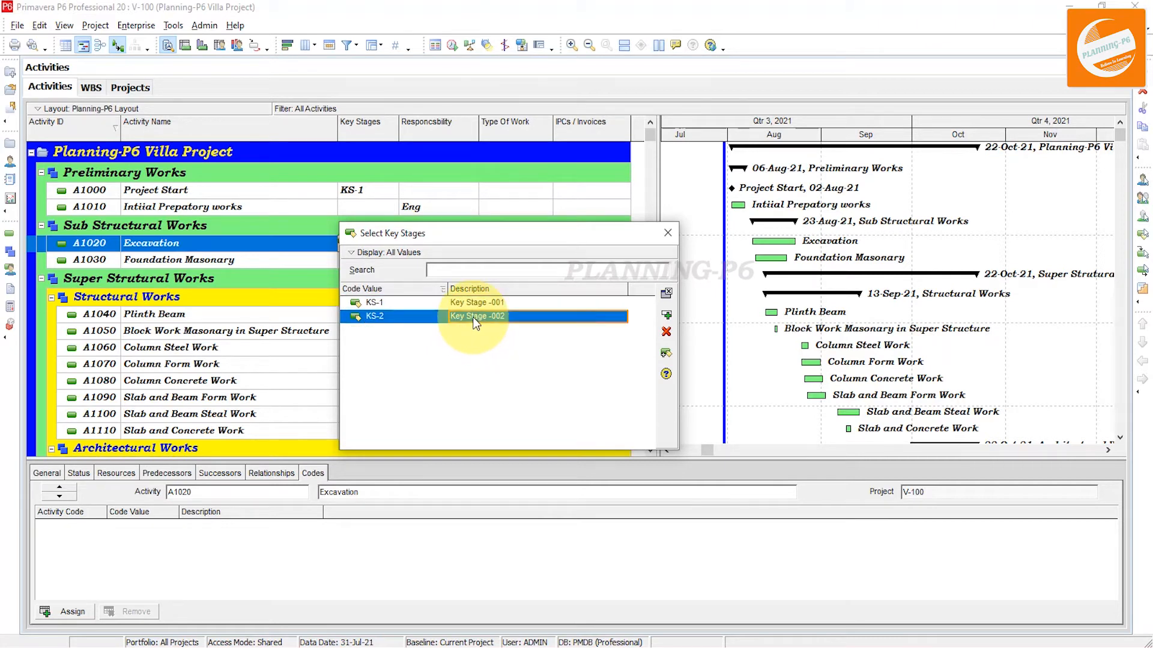
left_click(665, 315)
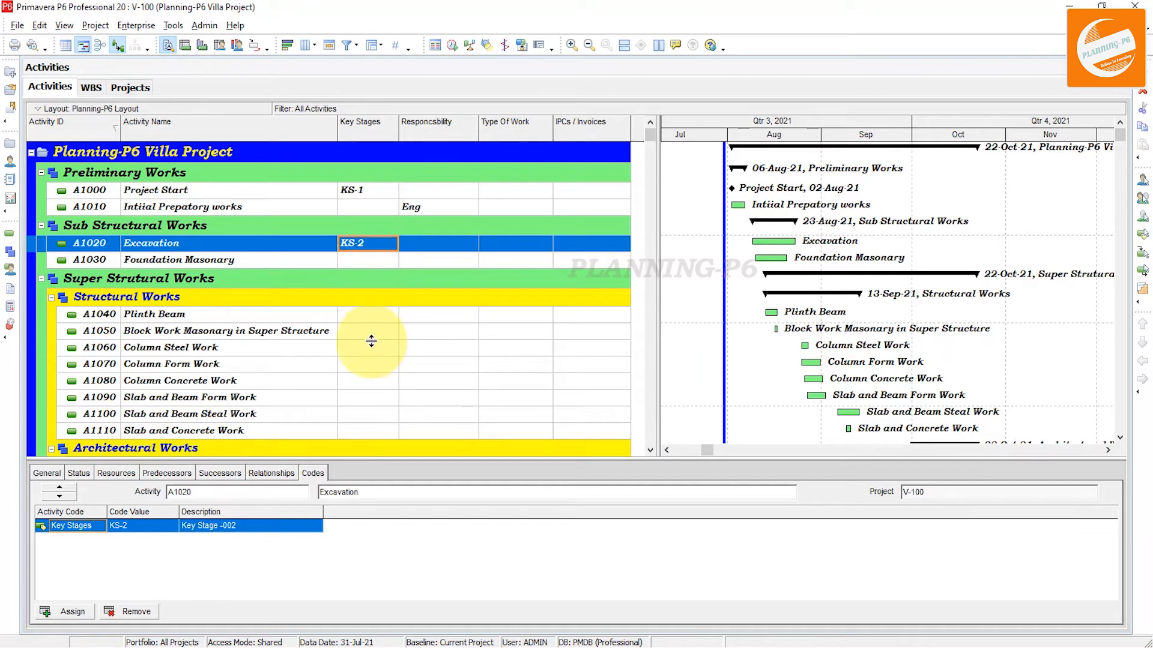
Step: Assign the Responcsbility code value MS (Masson) to activity A1060 Column Steel Work
left_click(378, 356)
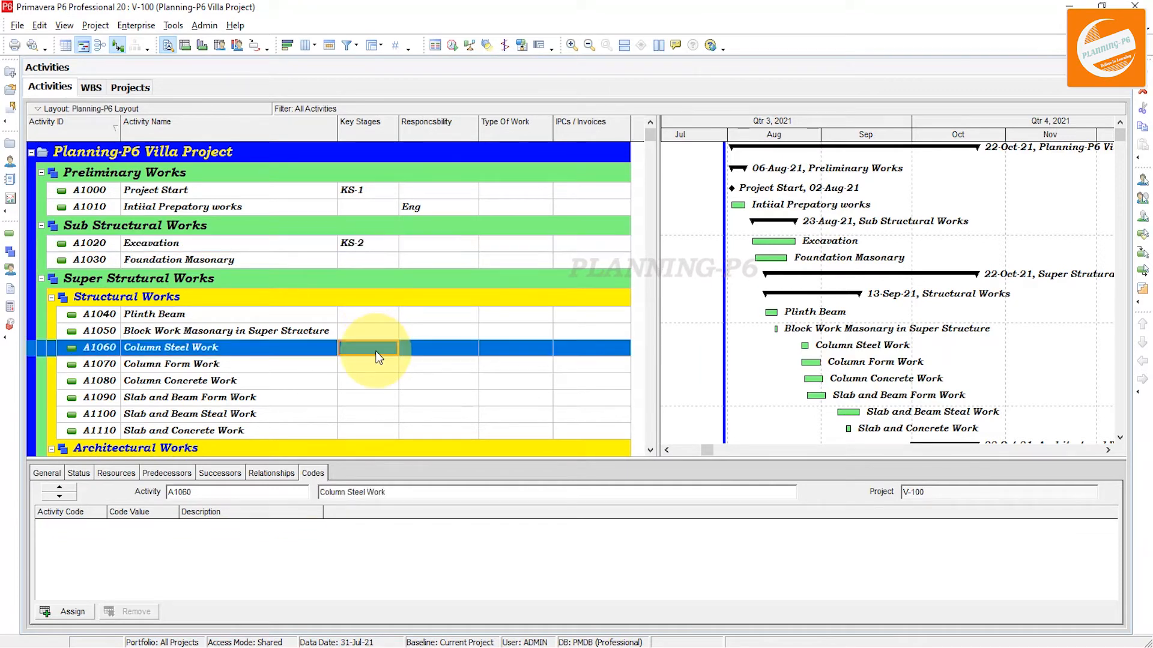
left_click(455, 356)
left_click(454, 352)
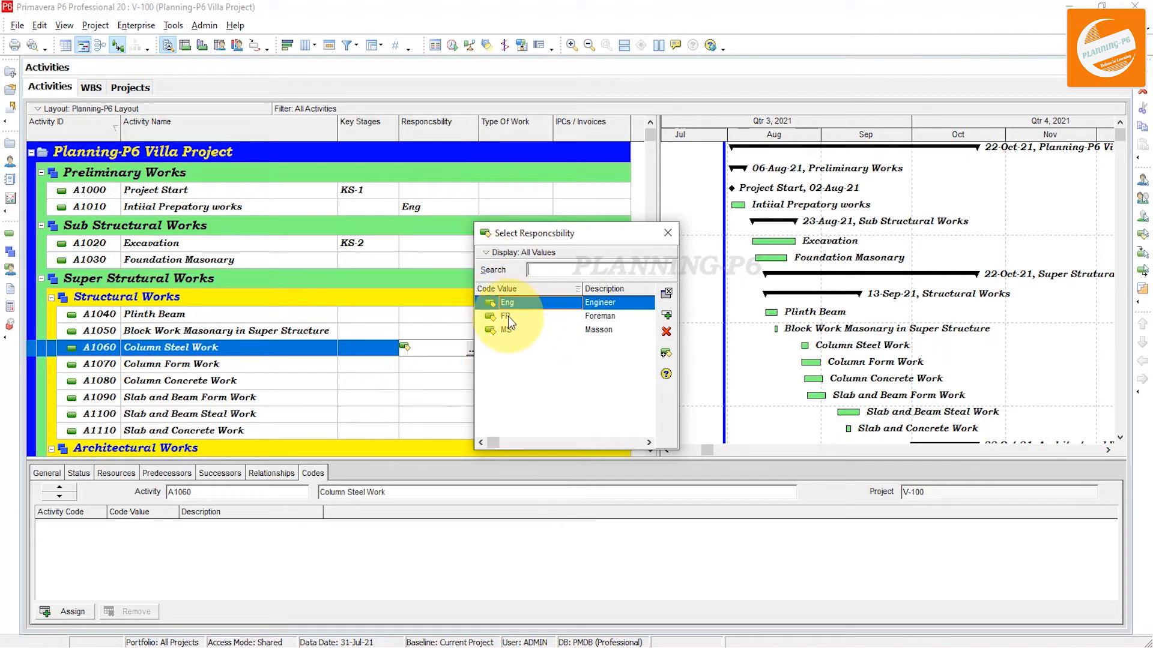
left_click(515, 255)
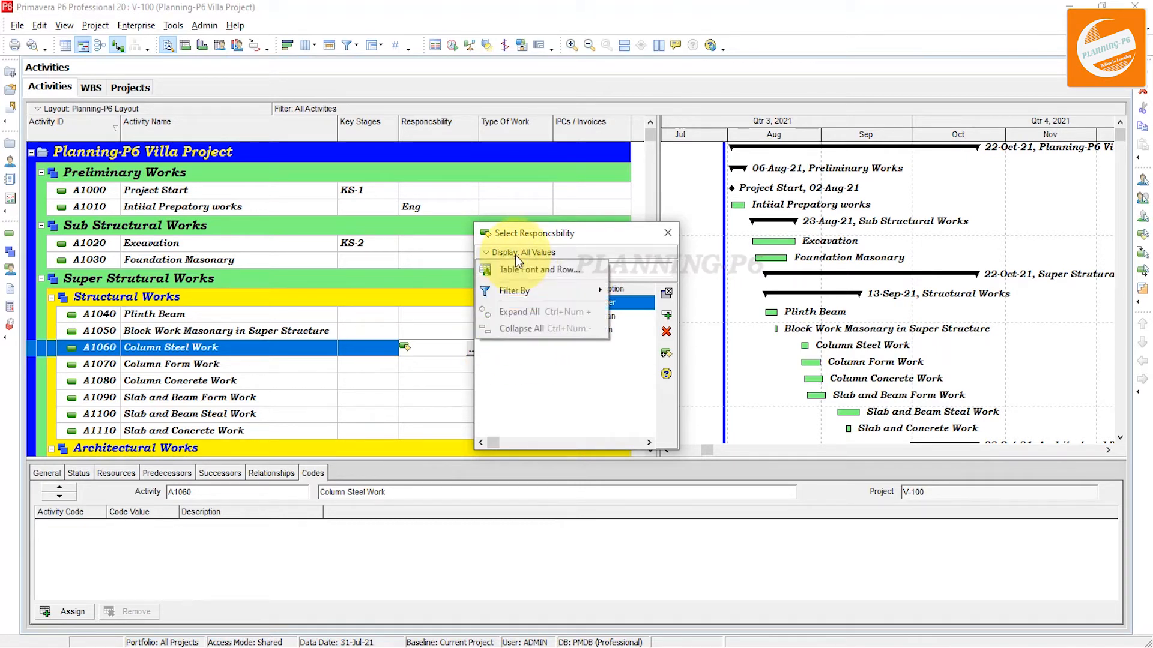
left_click(600, 359)
double_click(593, 330)
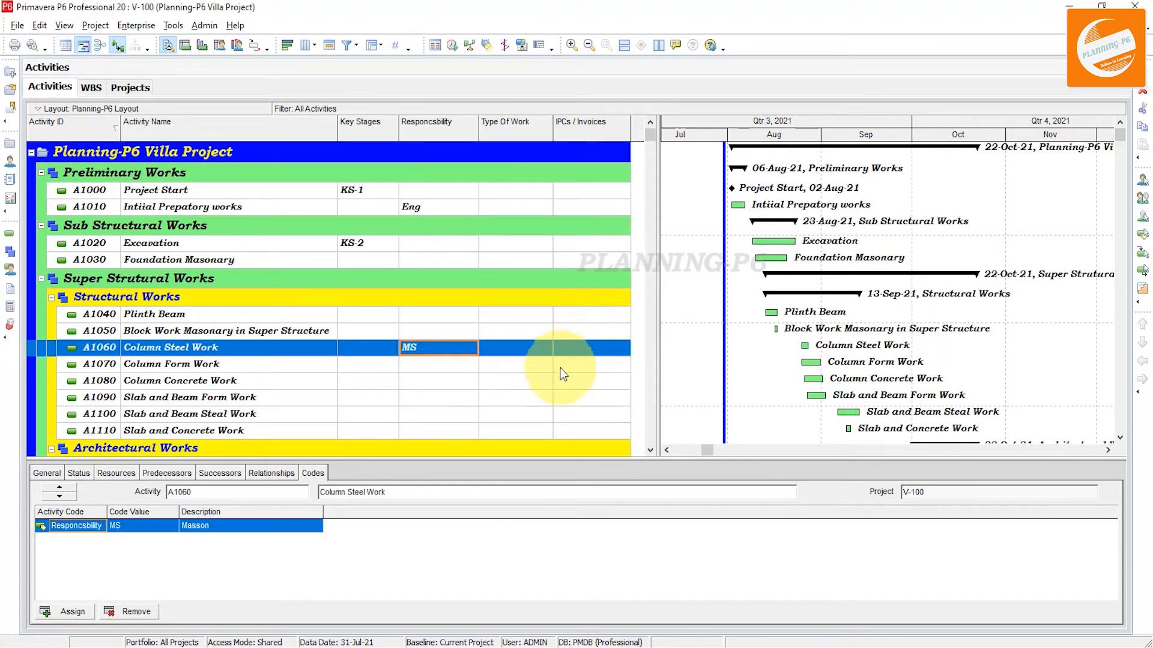
Step: Assign Type Of Work CR and IPCs / Invoices IPC-01 to activity A1060 Column Steel Work
left_click(520, 352)
left_click(520, 351)
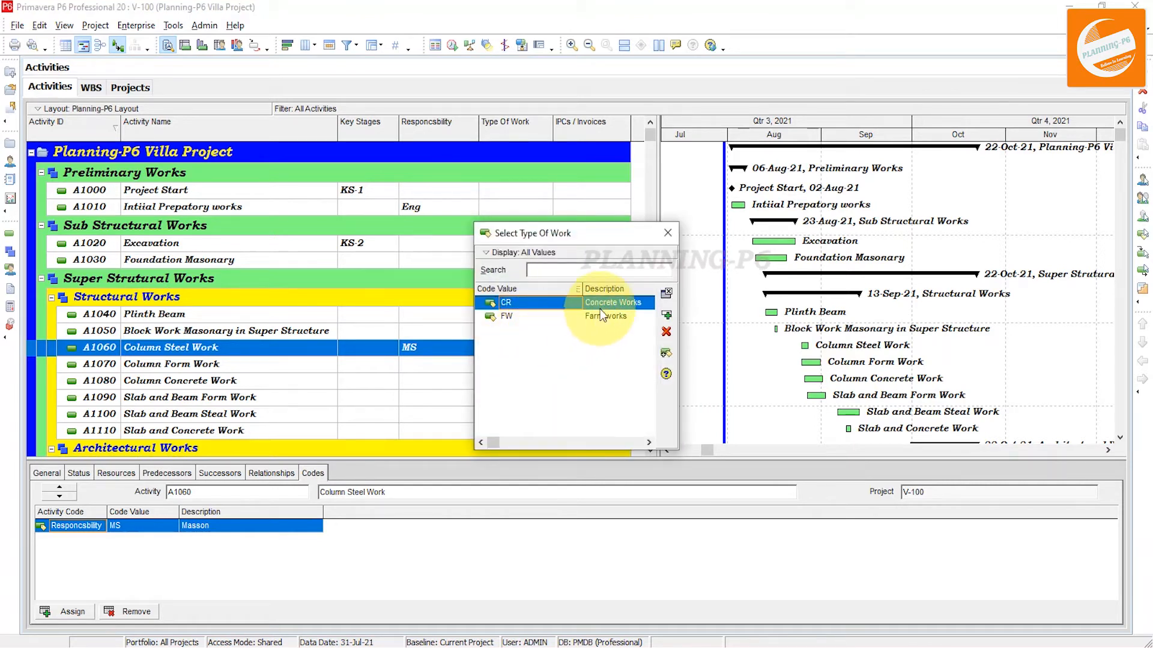
left_click(667, 316)
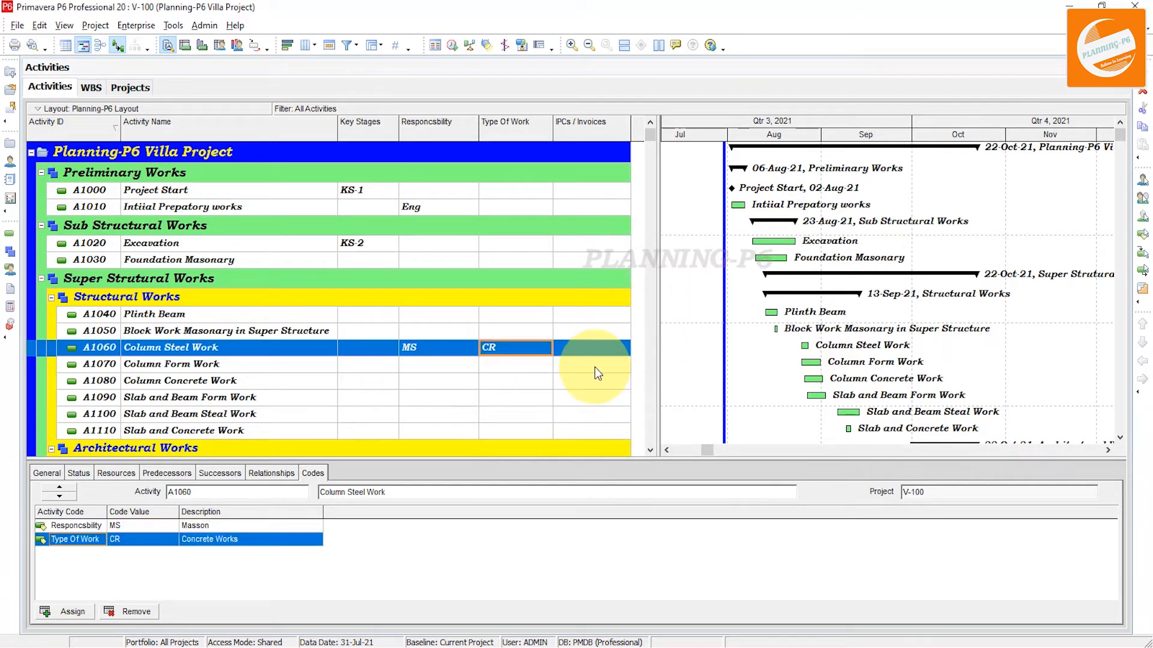
left_click(592, 345)
left_click(590, 346)
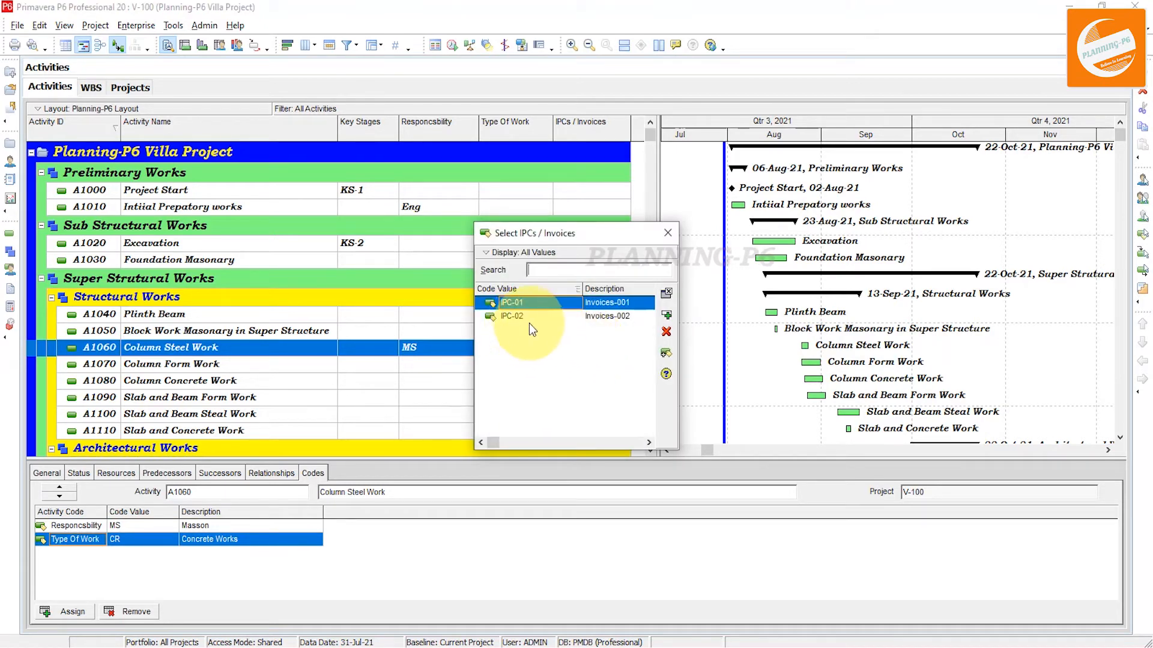
left_click(665, 317)
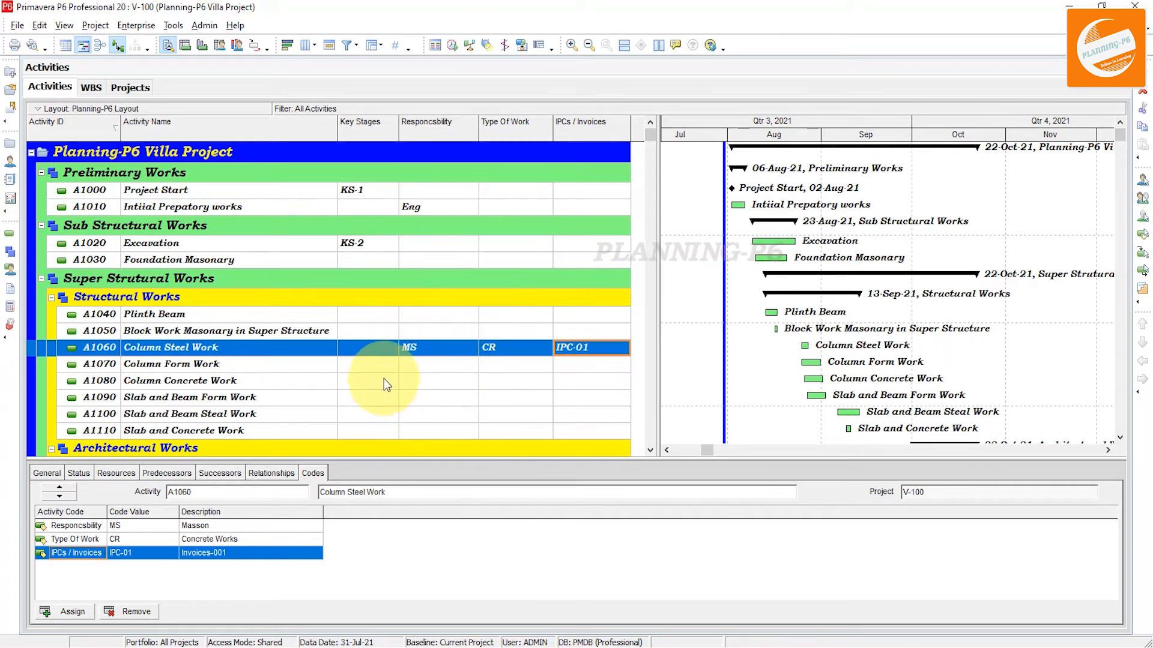
Step: Assign the Responcsbility code value FR (Foreman) to activity A1130 Flooring Work under Architectural Works
scroll(405, 379, "down", 1)
scroll(402, 373, "down", 1)
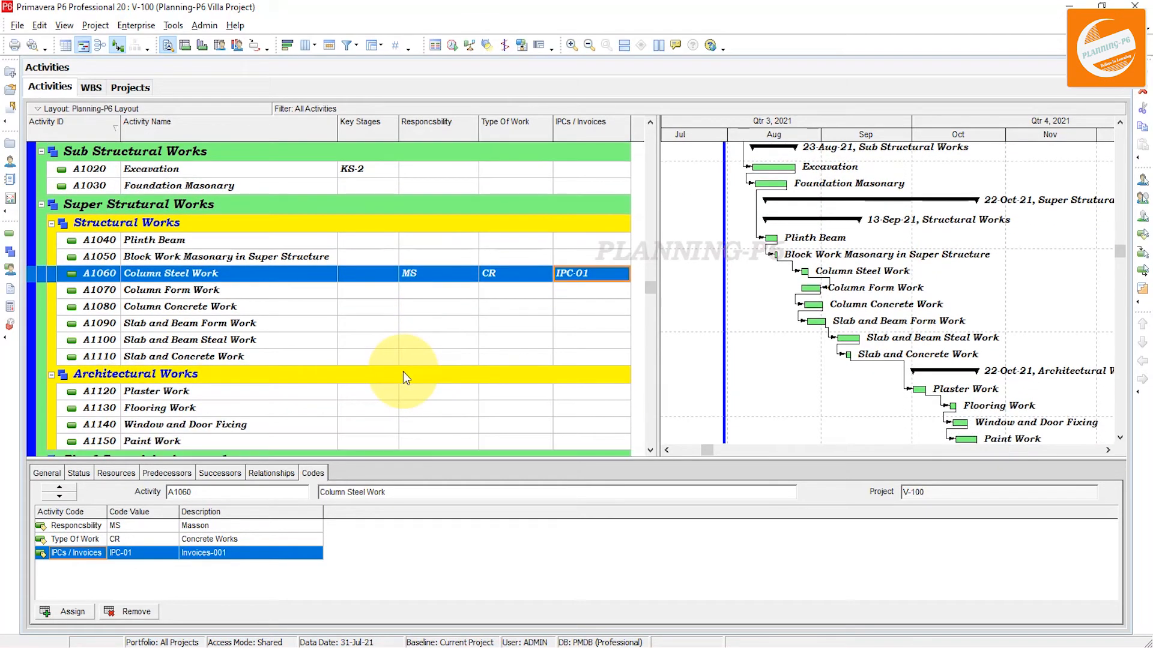
left_click(428, 413)
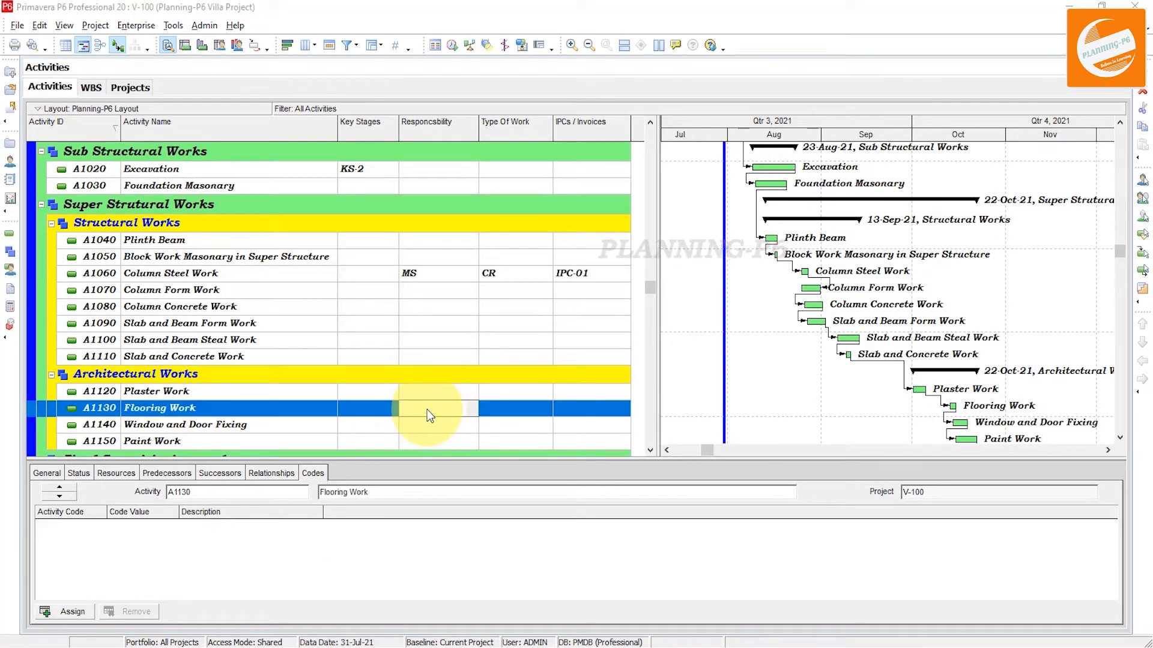
left_click(427, 410)
left_click(603, 317)
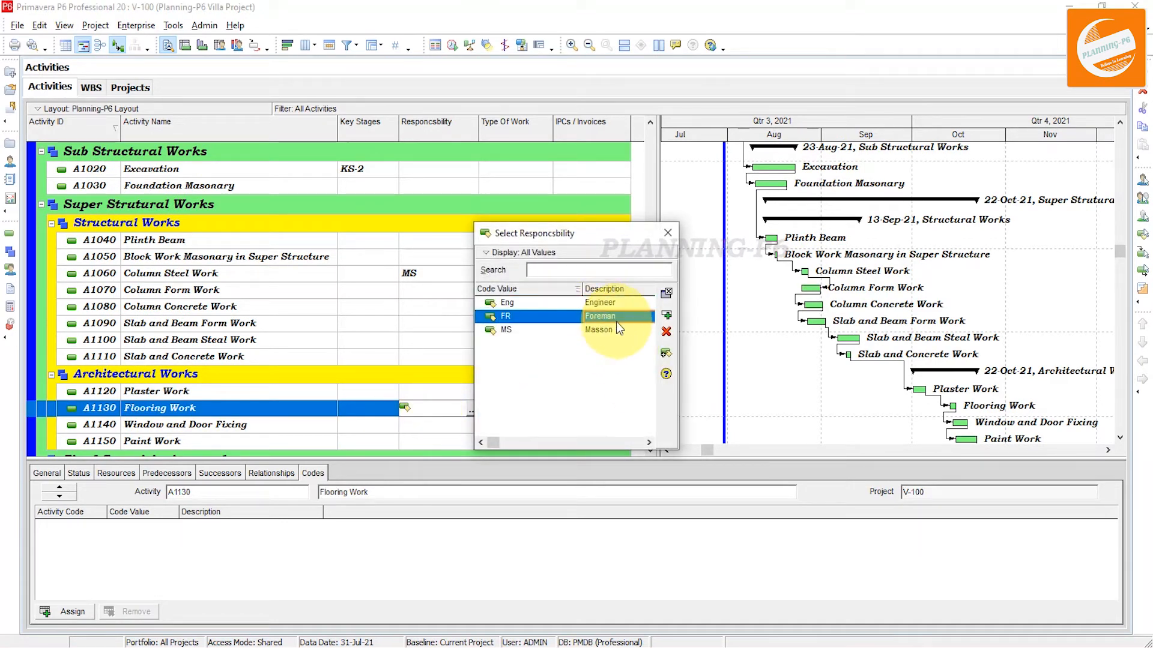
left_click(666, 294)
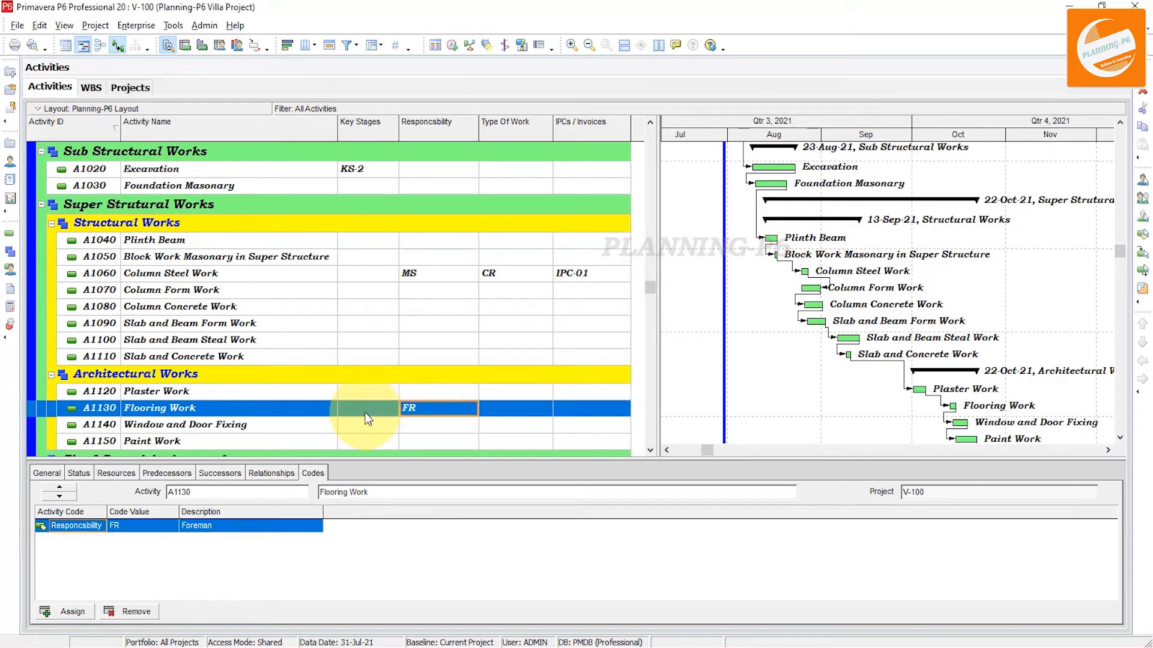
scroll(515, 412, "down", 1)
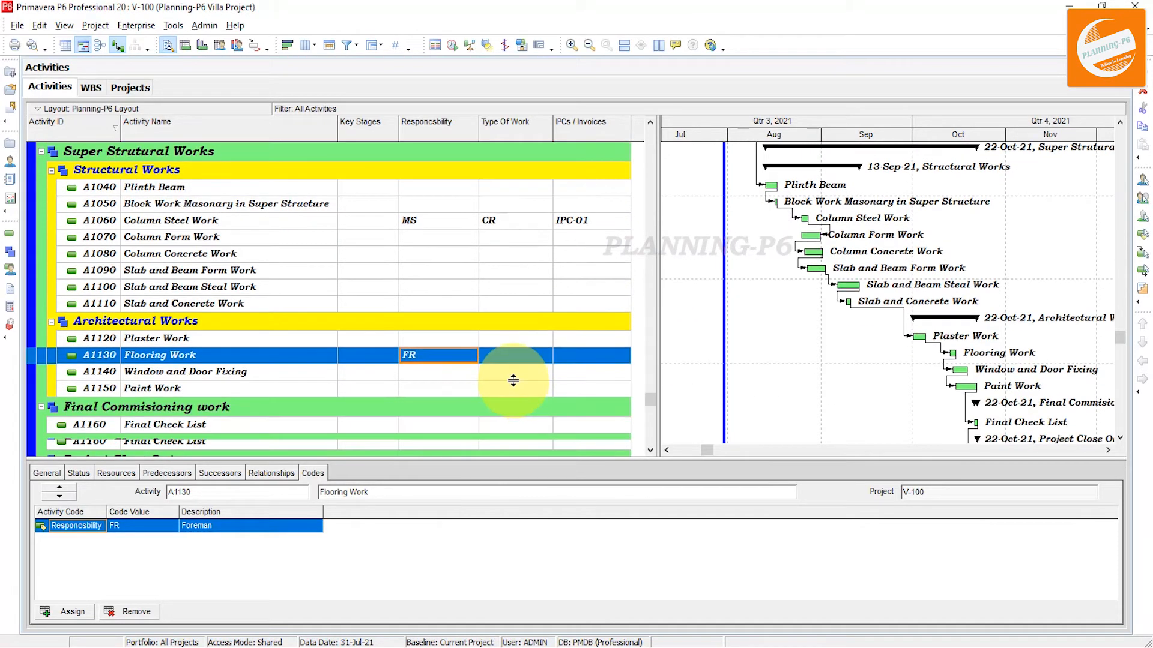
left_click(514, 387)
left_click(514, 387)
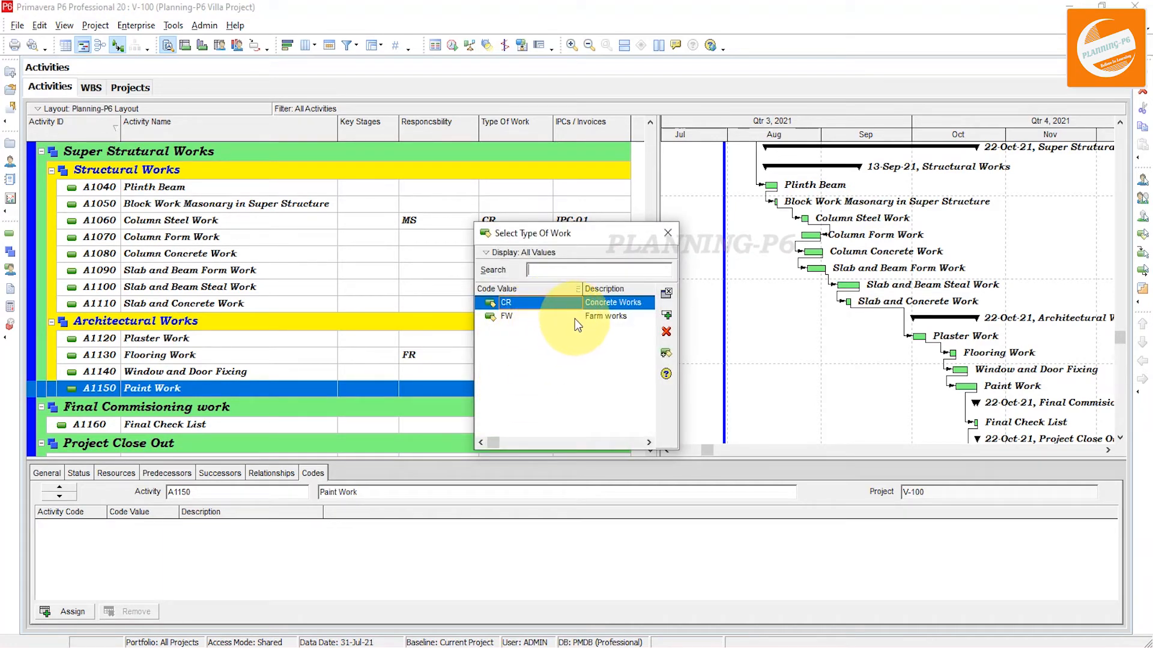
left_click(668, 233)
Step: Assign the IPCs / Invoices code value IPC-02 to activity A1150 Paint Work
left_click(602, 387)
left_click(603, 388)
left_click(601, 317)
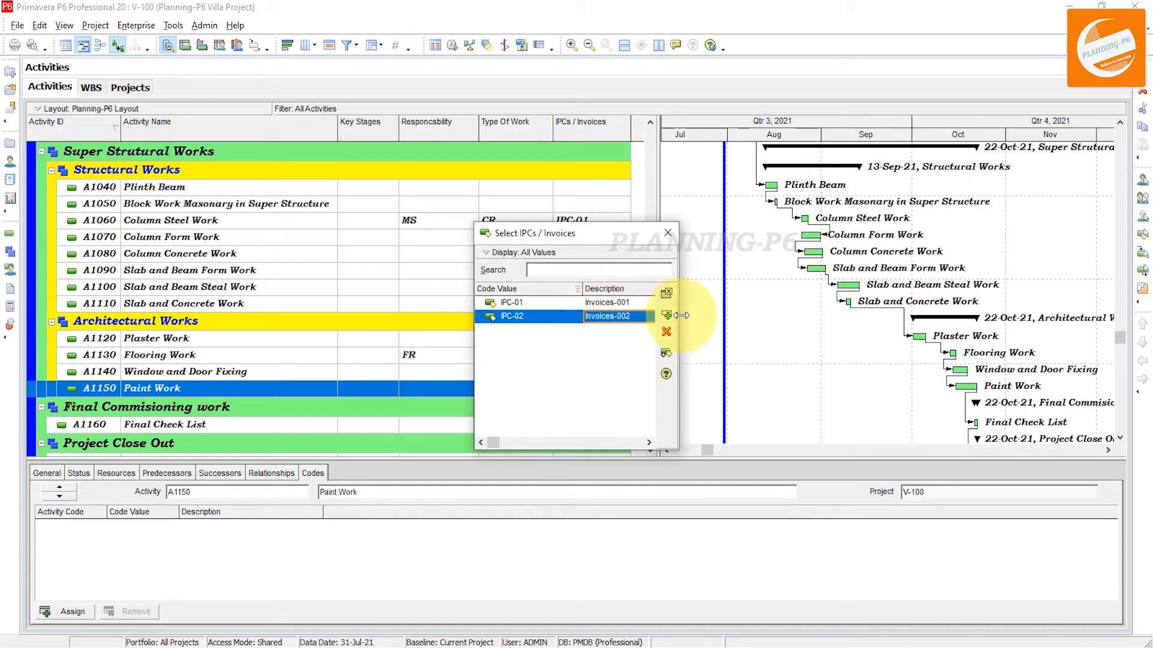
left_click(667, 316)
scroll(507, 334, "up", 4)
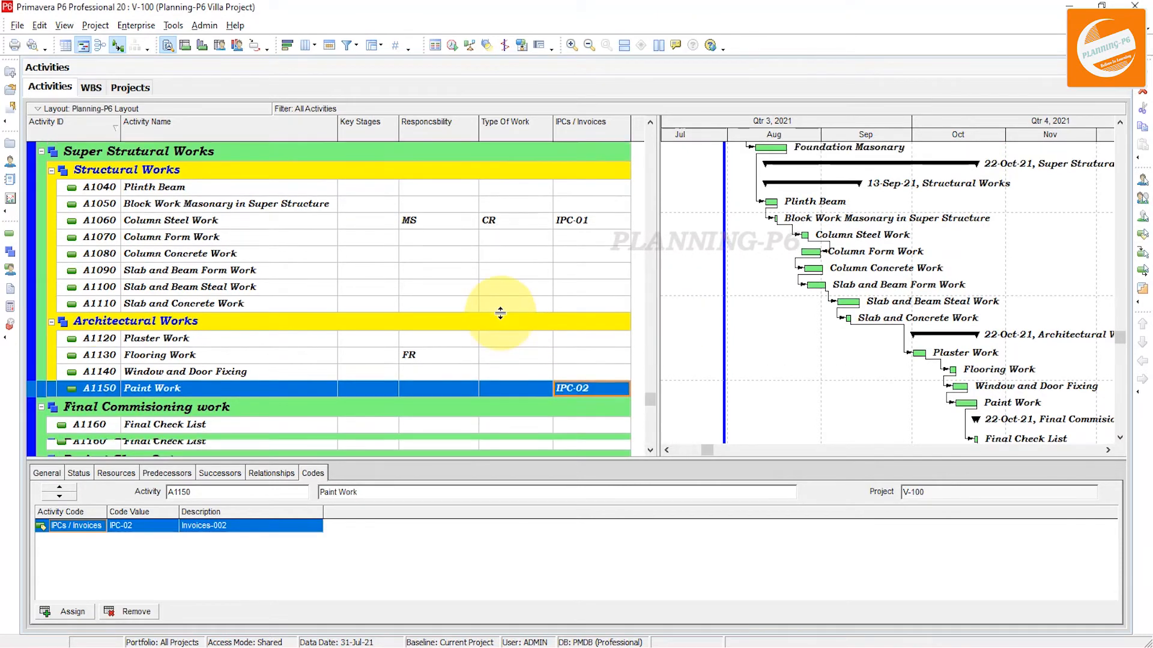
scroll(496, 325, "up", 3)
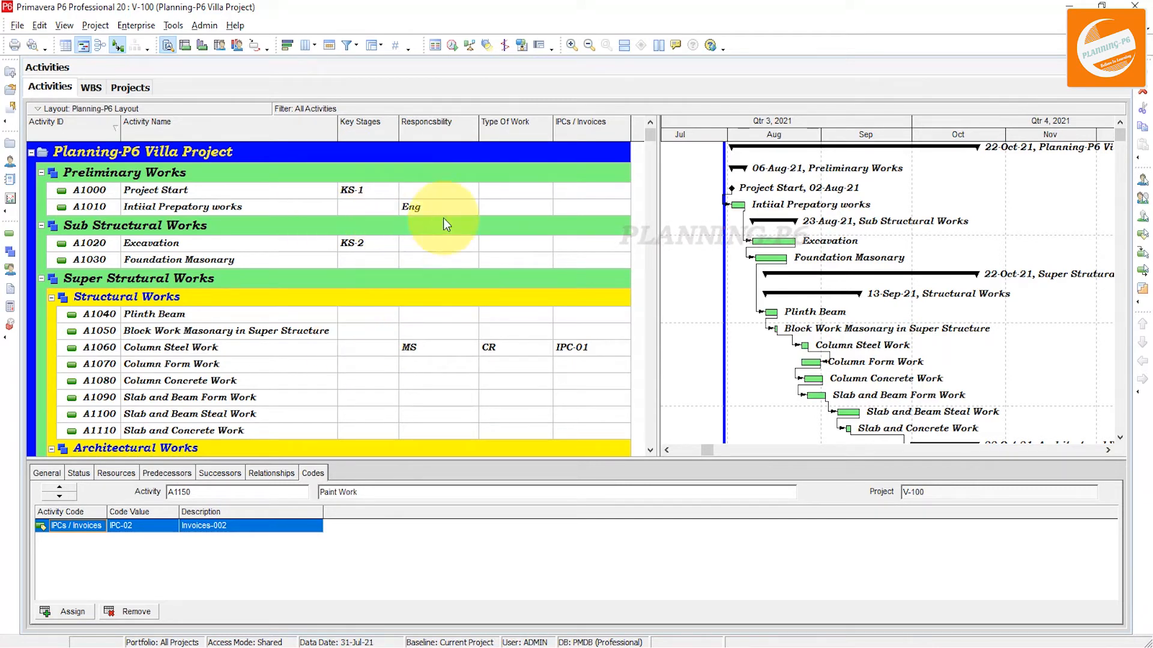
left_click(317, 206)
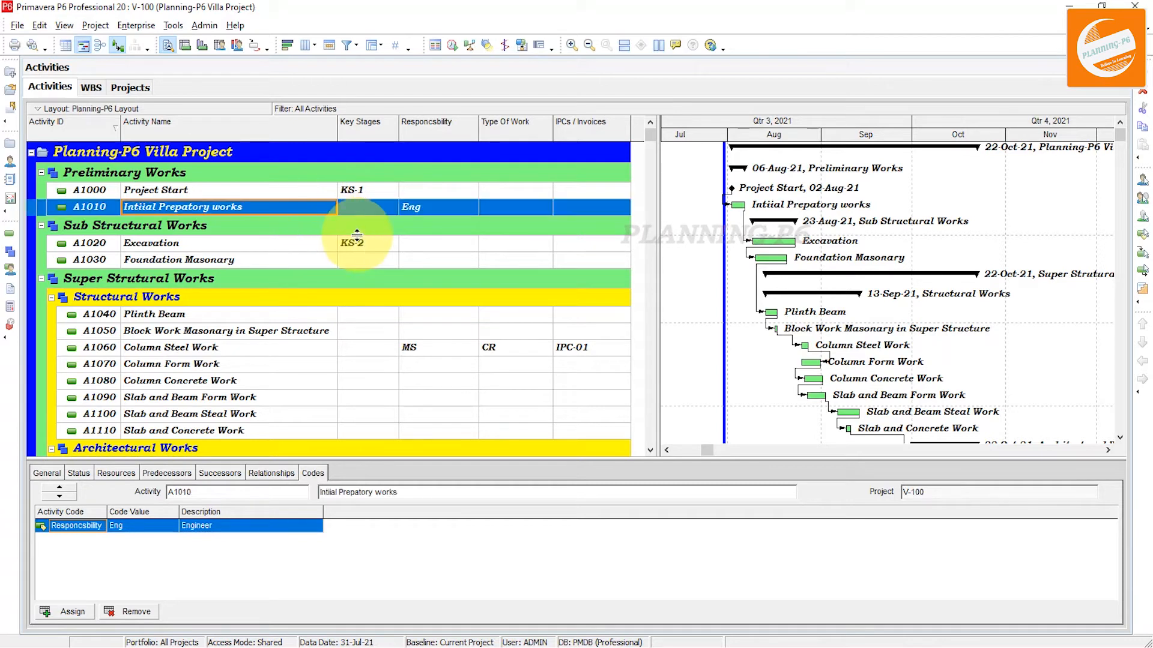
left_click(351, 261)
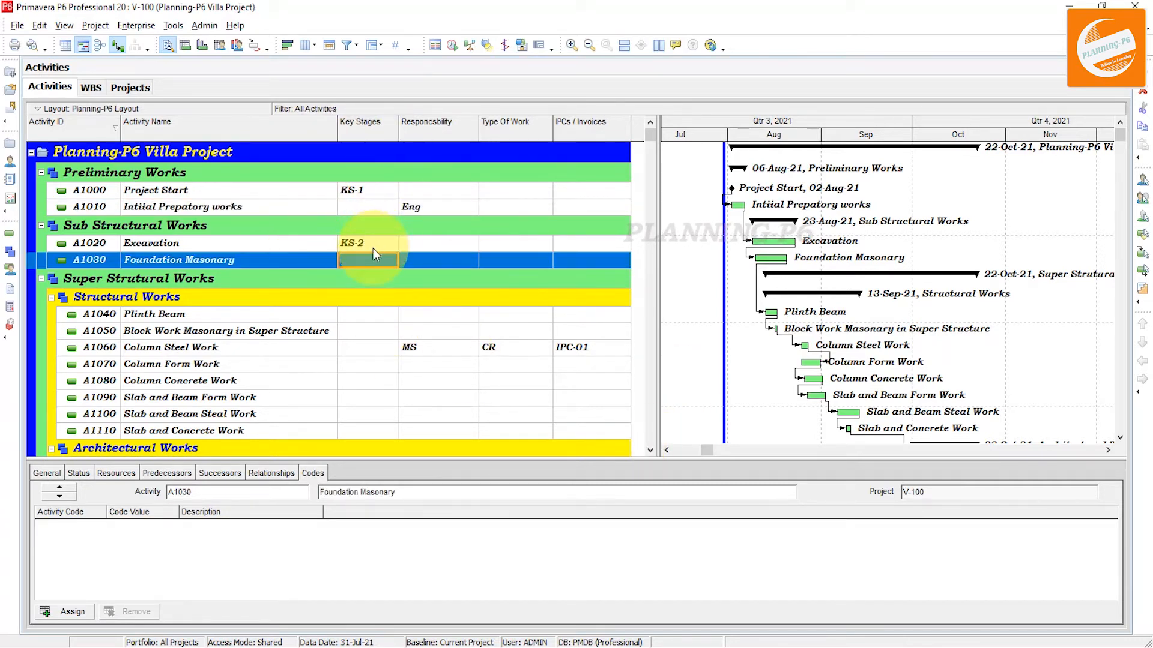
Step: Open the Group and Sort settings and set the first grouping level to Key Stages with Indent off
right_click(296, 190)
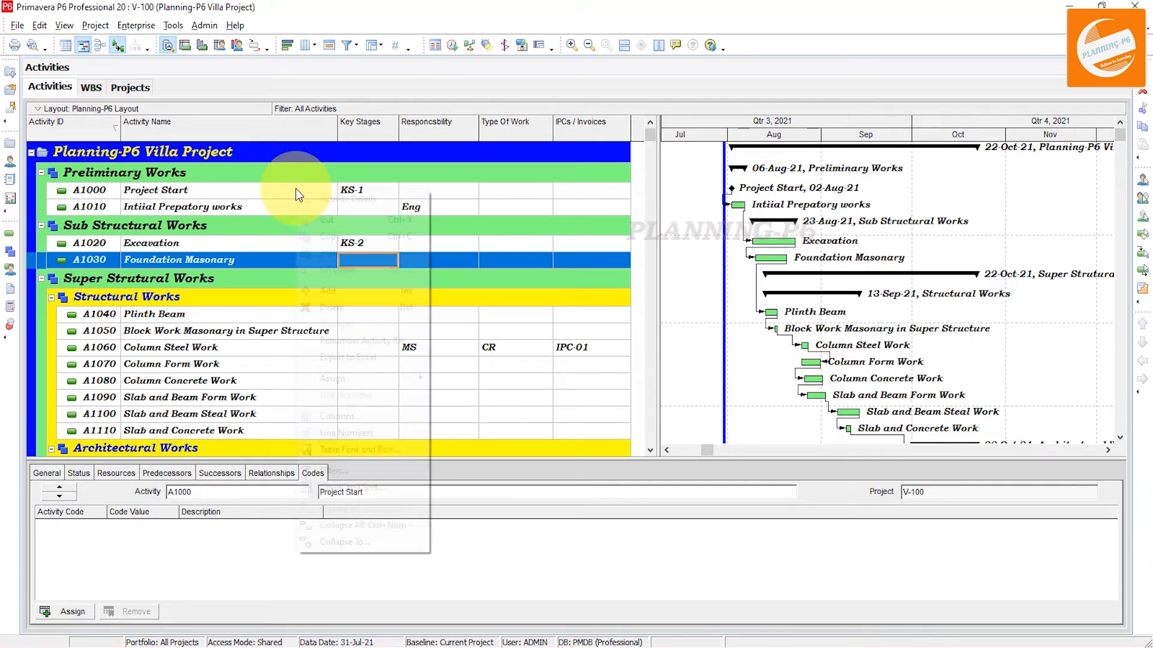
left_click(362, 491)
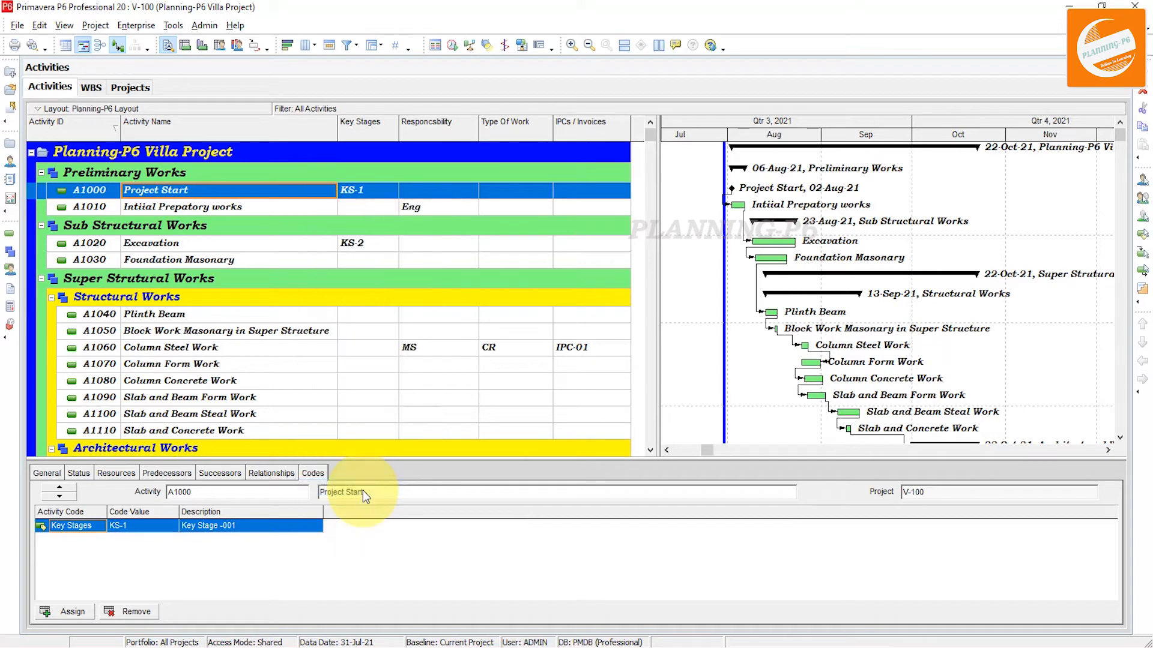
left_click(446, 313)
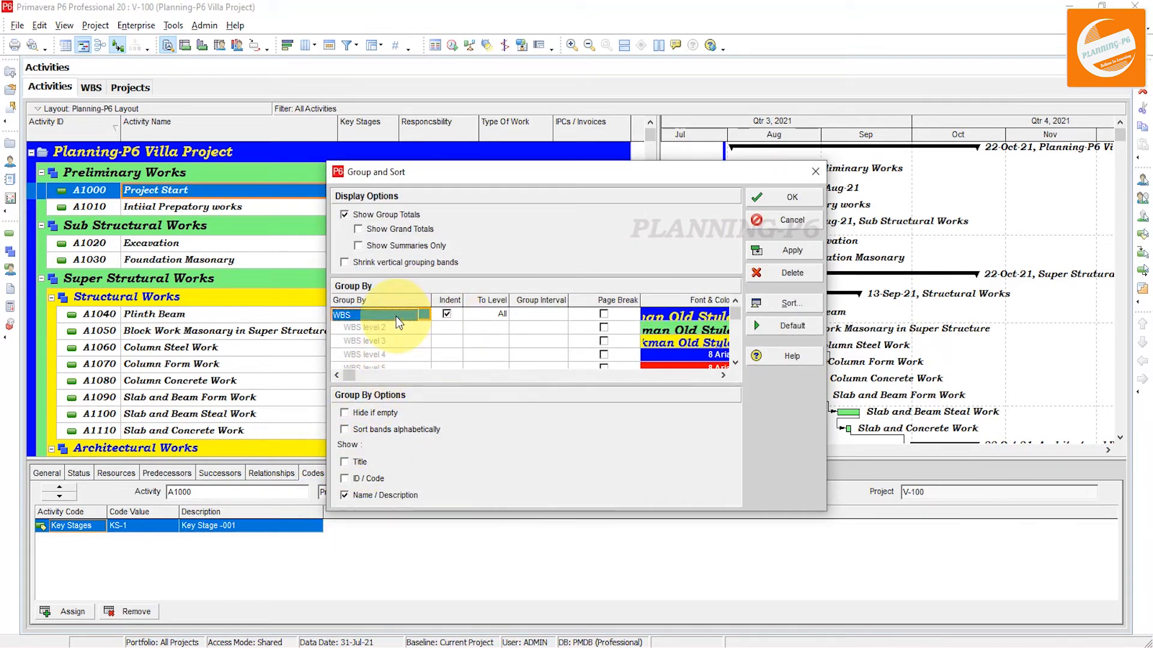
left_click(395, 316)
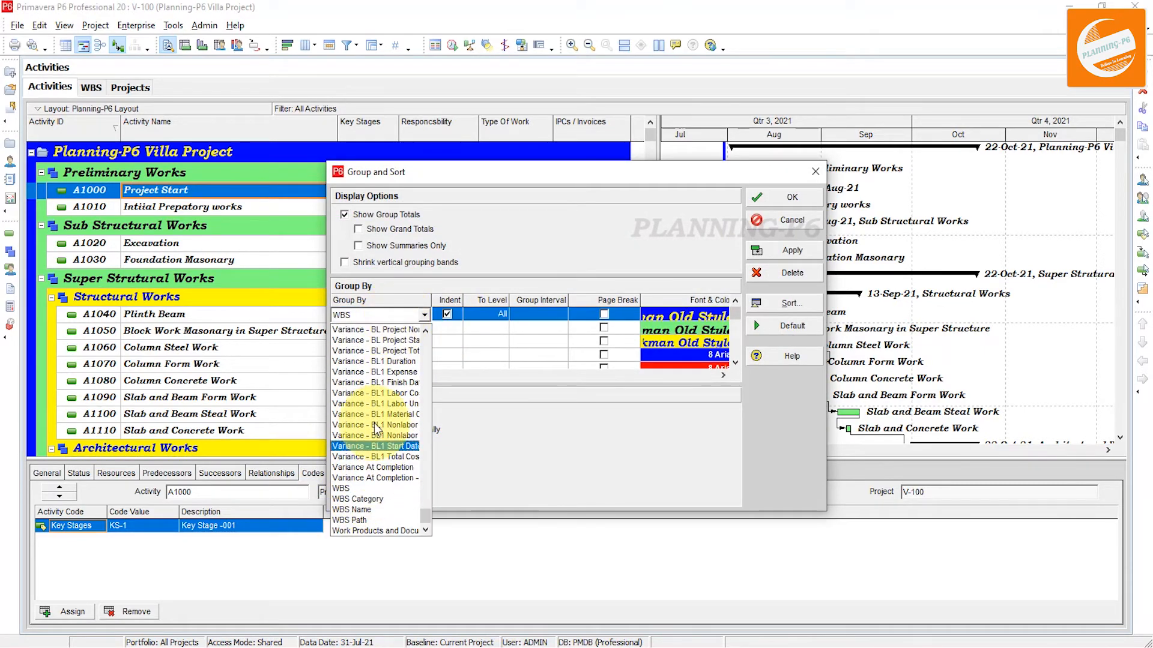
left_click(384, 316)
left_click(384, 315)
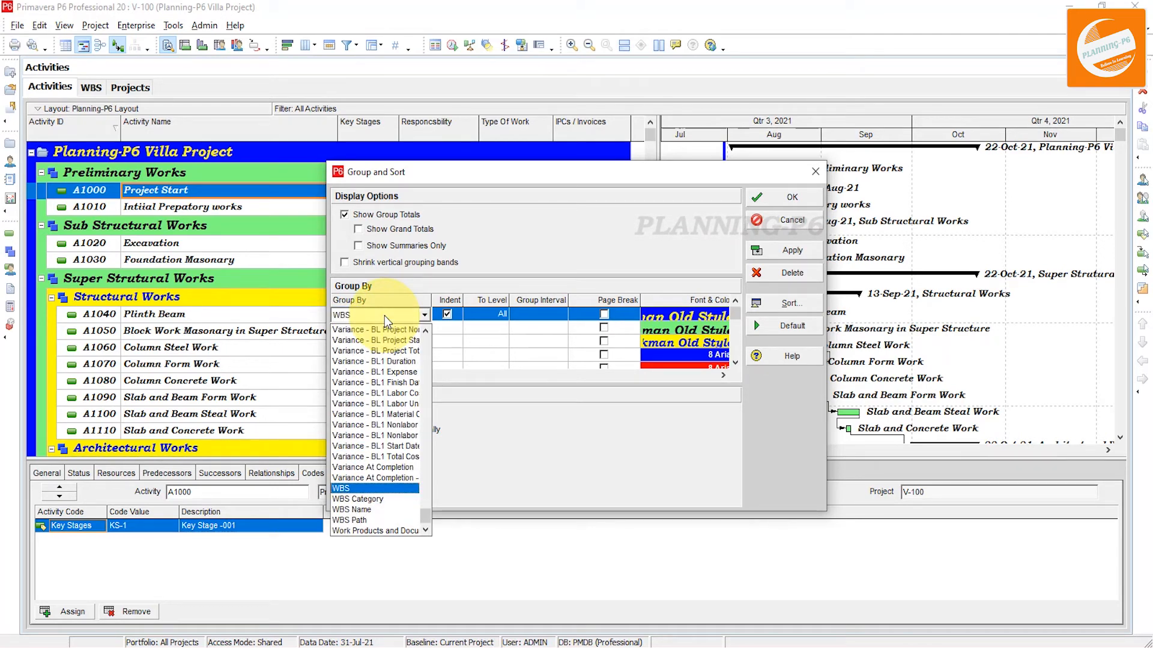
type("ke")
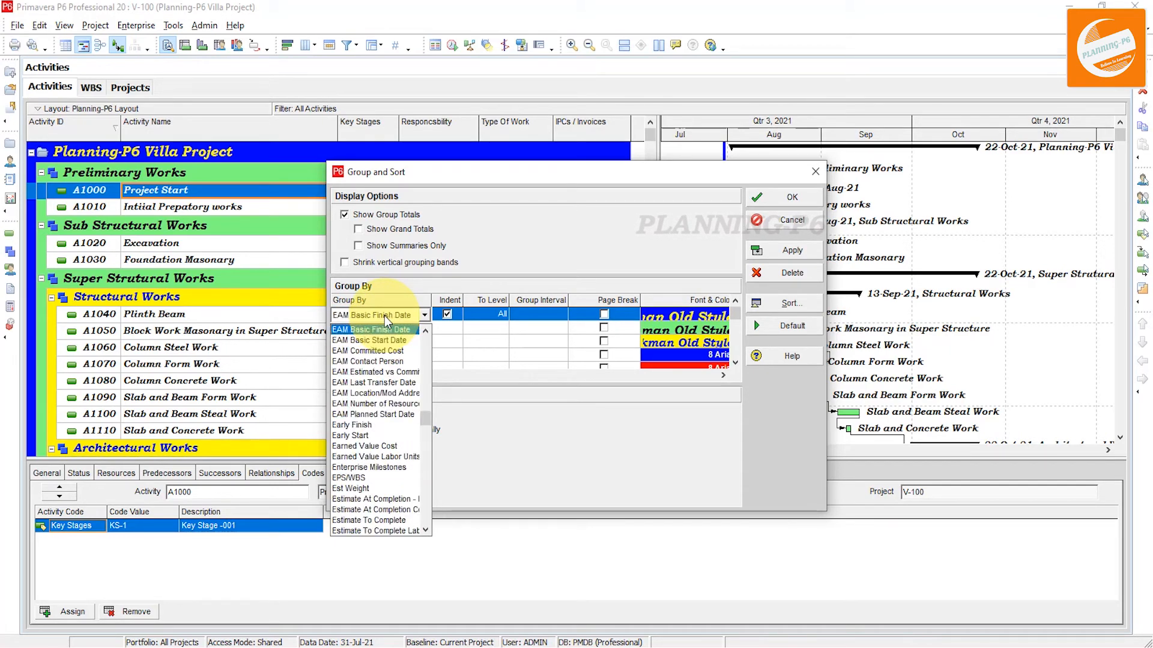
type("k")
left_click(446, 315)
left_click(448, 315)
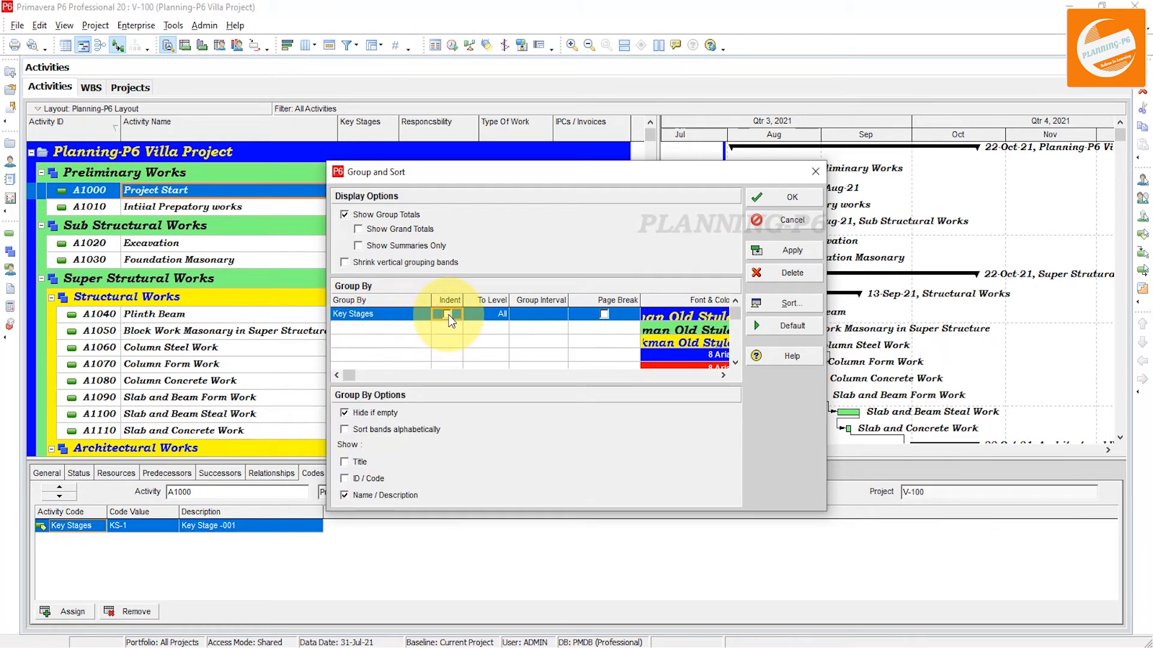
Step: Add IPCs / Invoices as the second grouping level and the Type Of Work code as the third
left_click(407, 332)
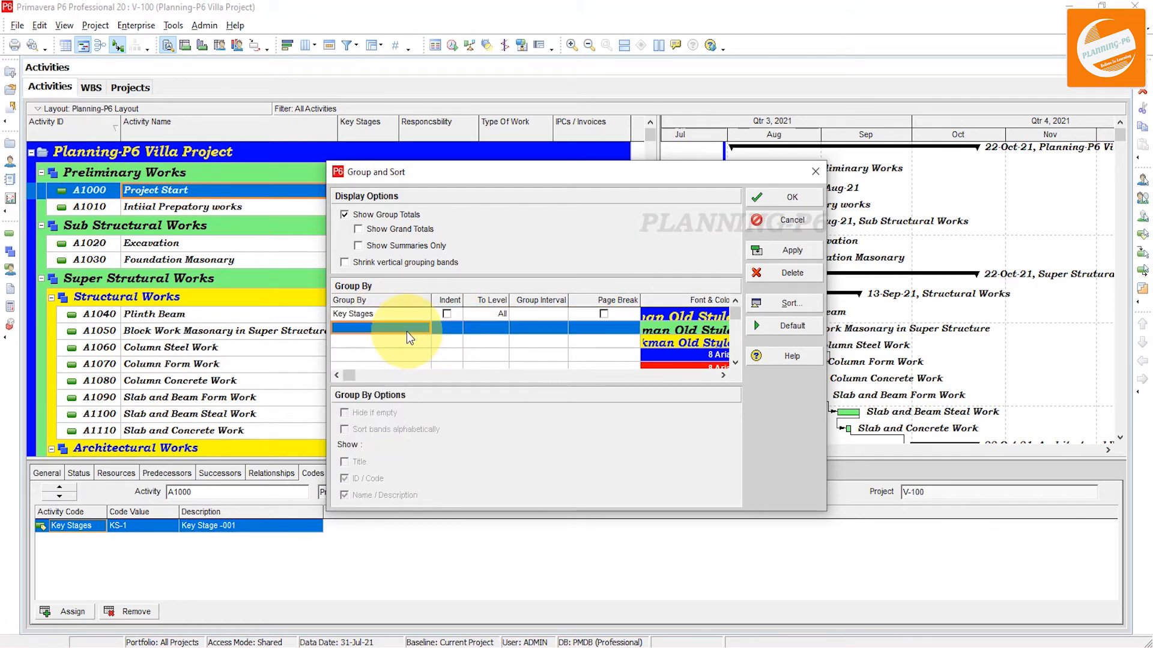
left_click(407, 330)
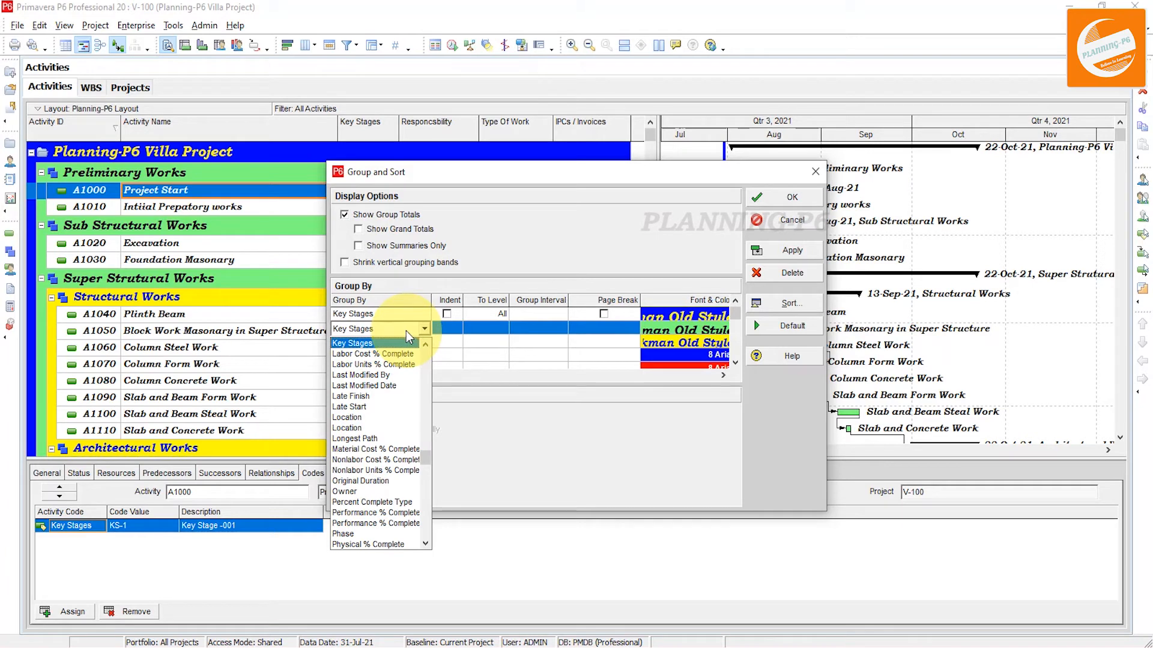
key("i")
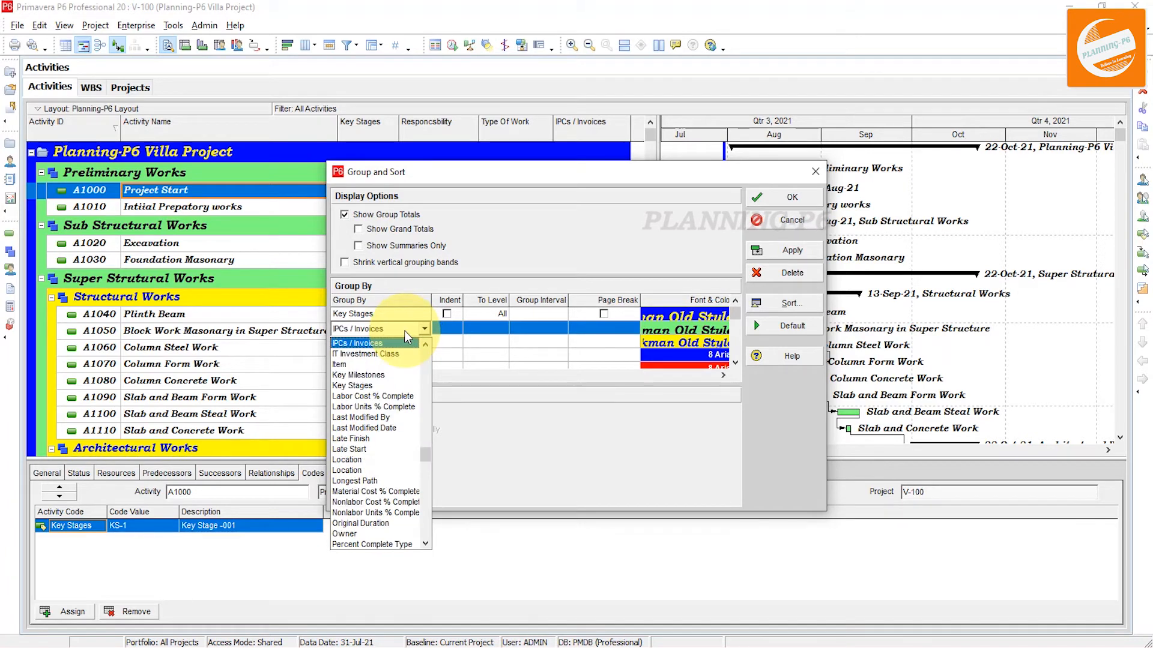
left_click(395, 340)
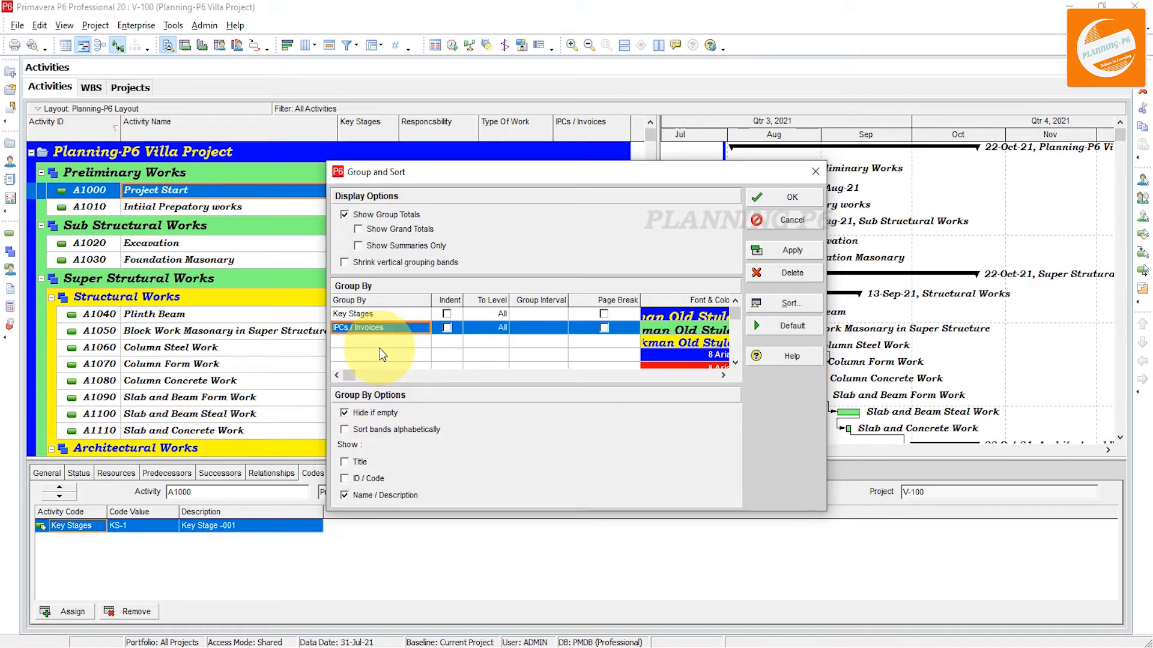
left_click(394, 340)
left_click(394, 340)
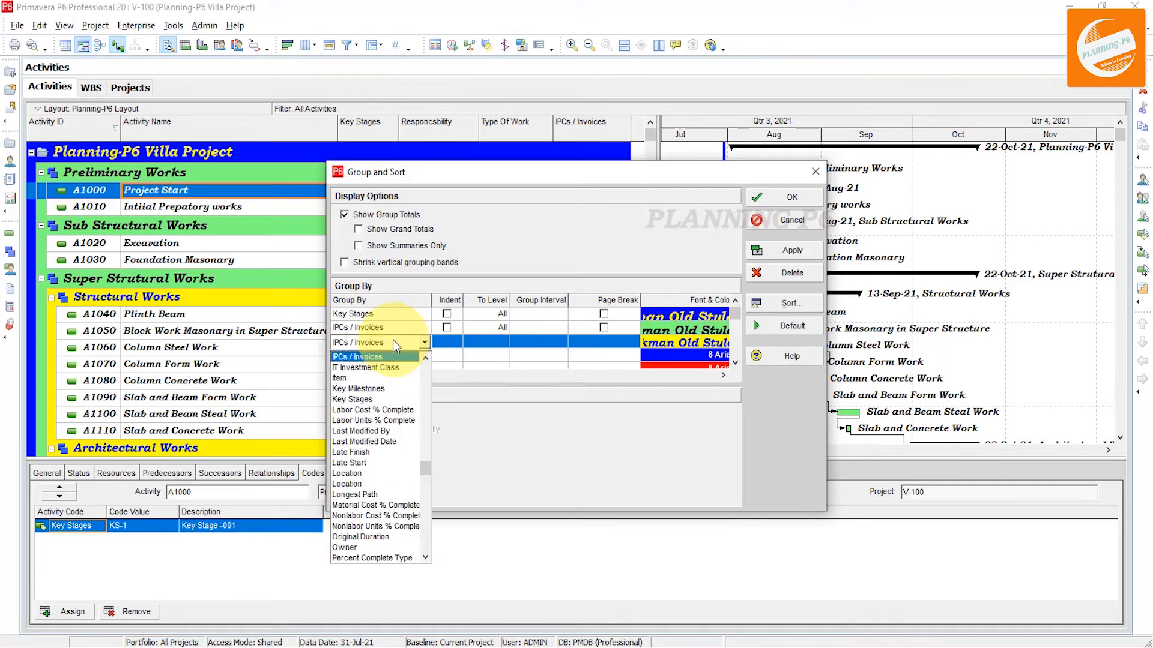
key("p")
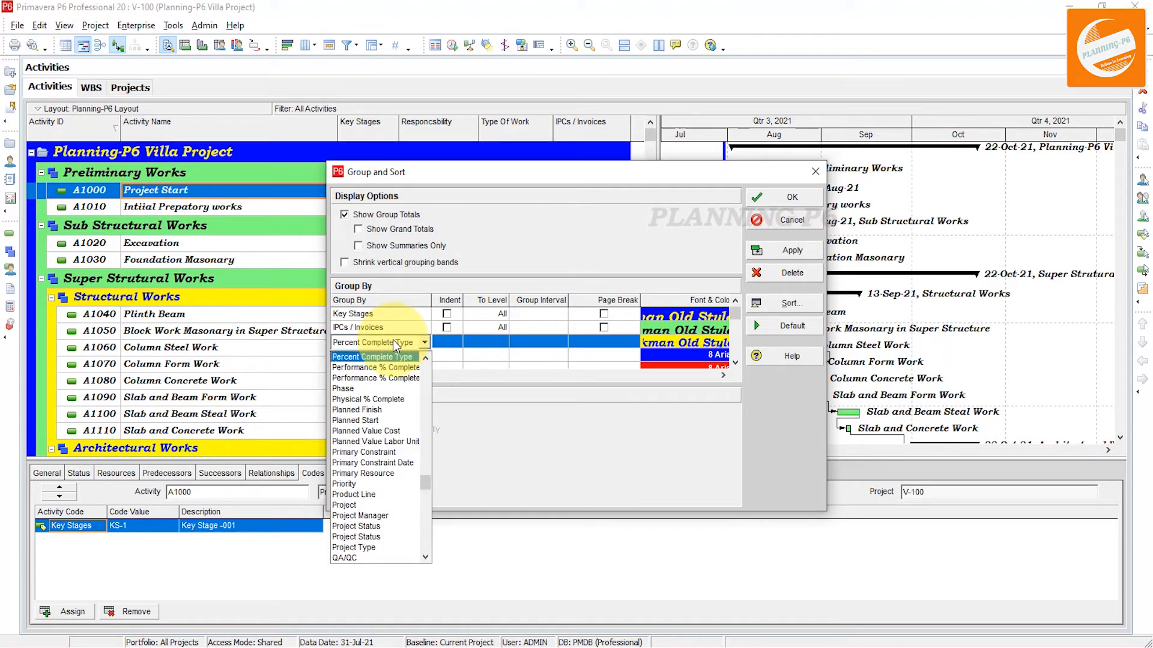
key("t")
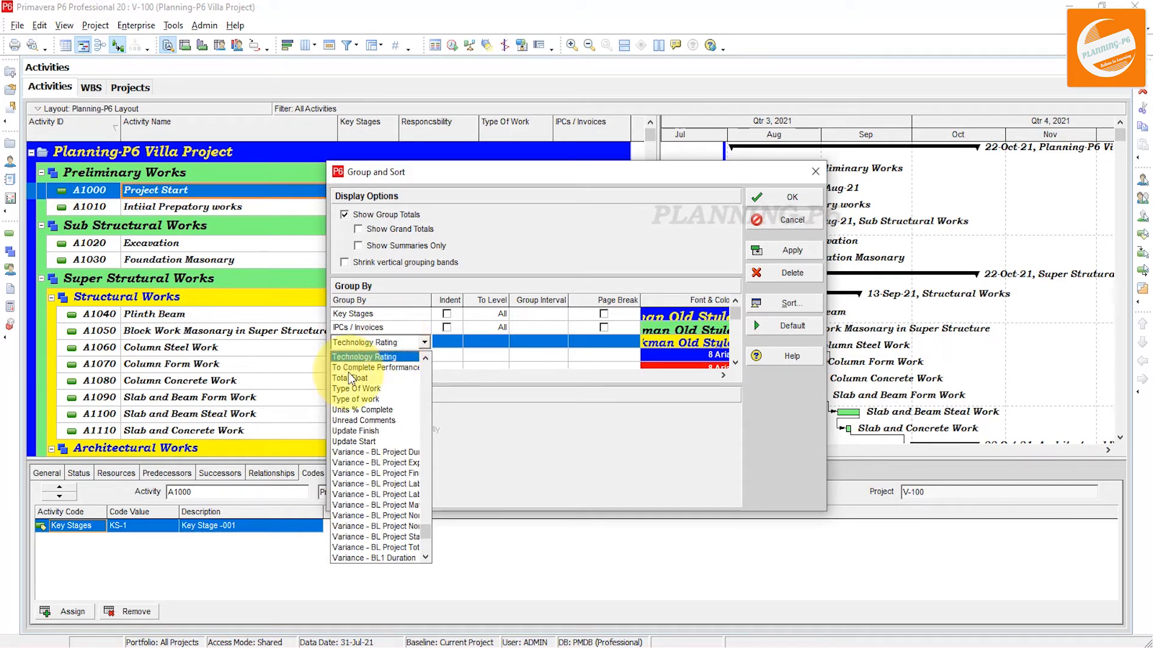
left_click(363, 388)
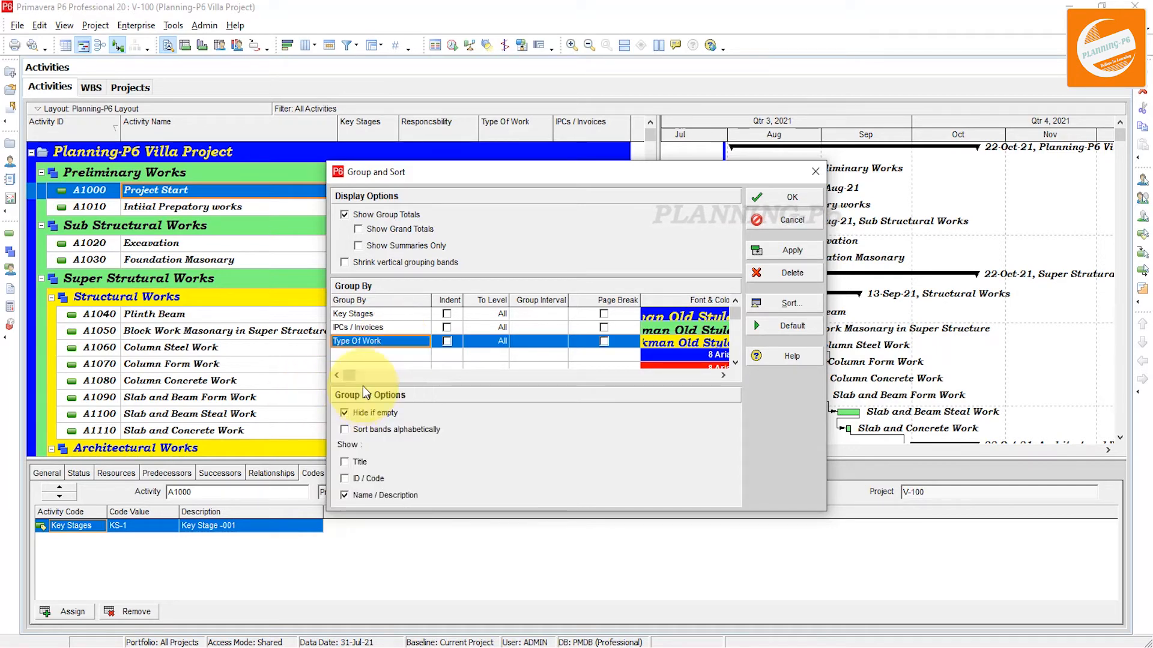
Step: Add Responsibility as the fourth grouping level, apply the grouping to the activity table and review the grouped activities
left_click(384, 351)
left_click(384, 351)
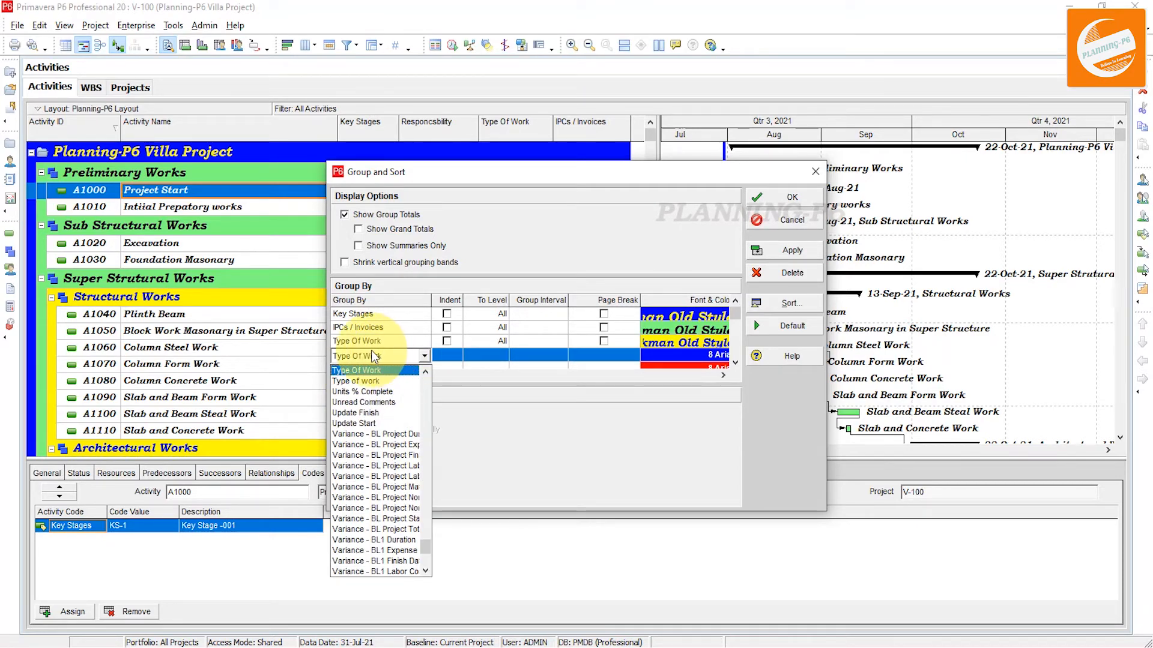
key("r")
left_click(359, 563)
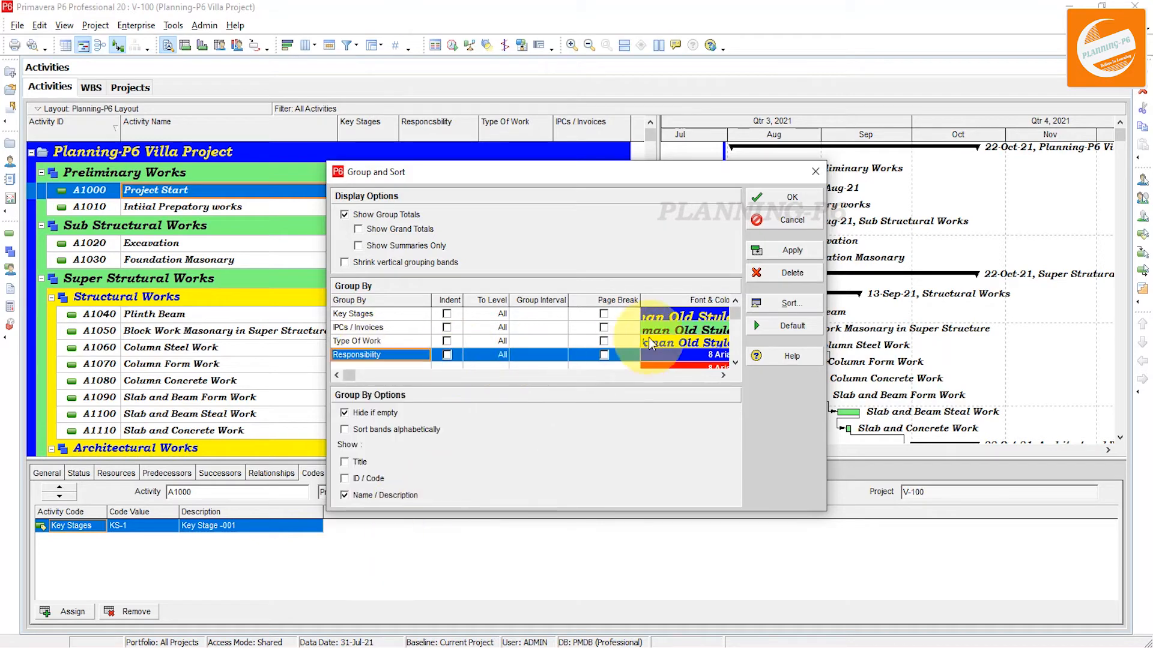
left_click(775, 251)
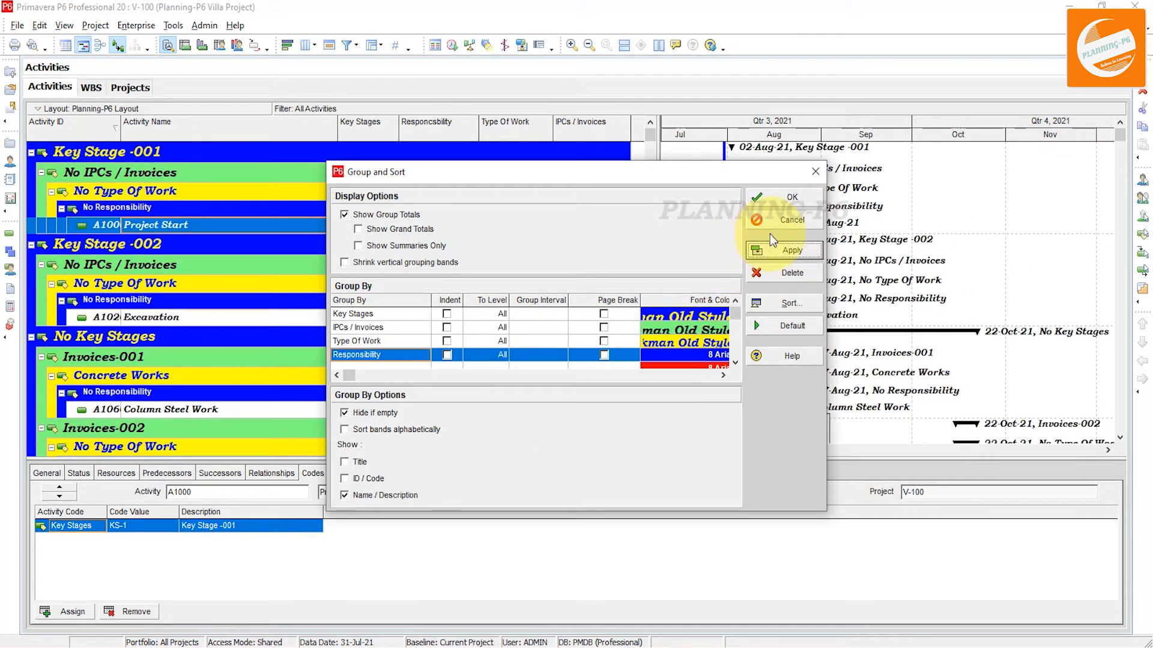
left_click(799, 200)
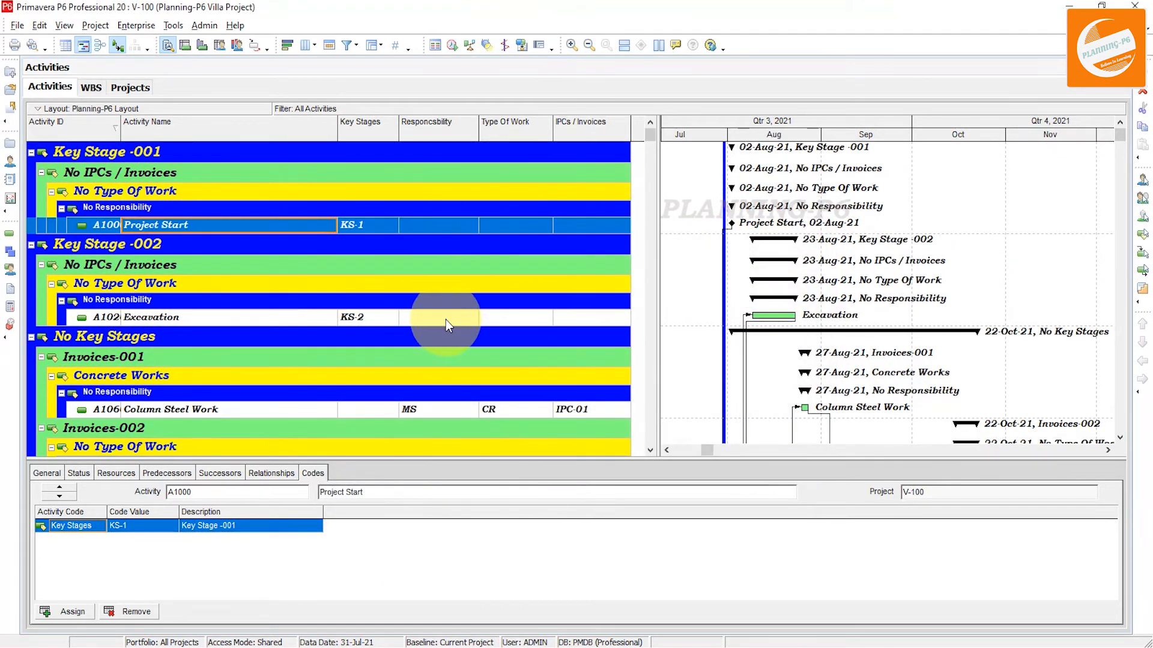
scroll(444, 309, "down", 10)
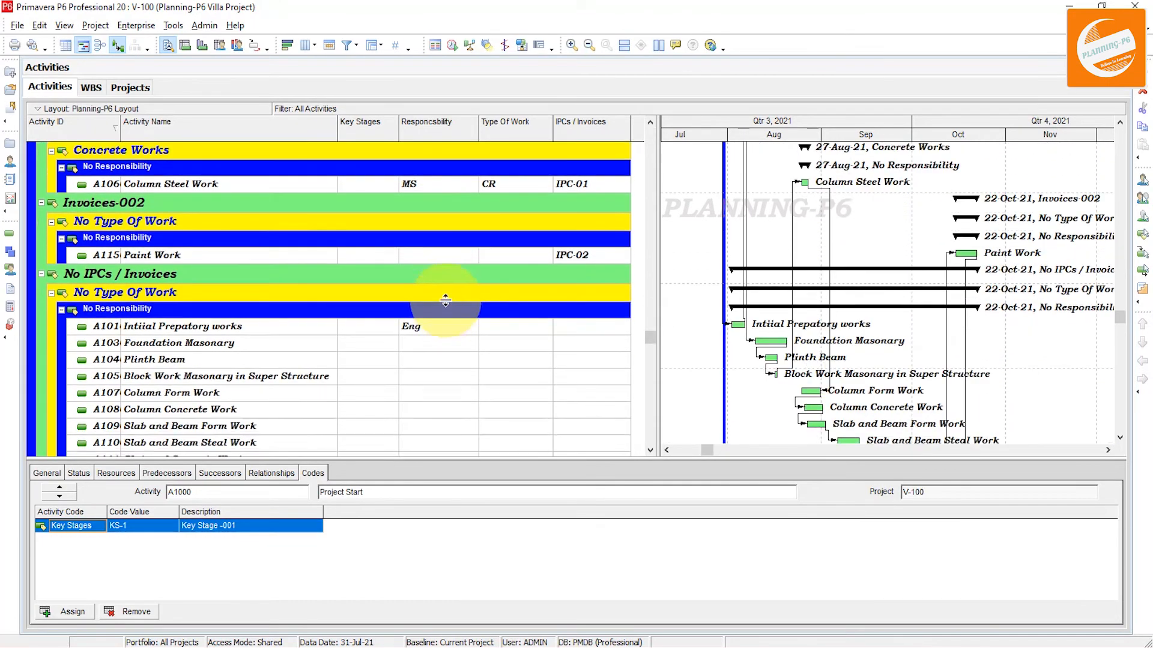
scroll(445, 295, "up", 10)
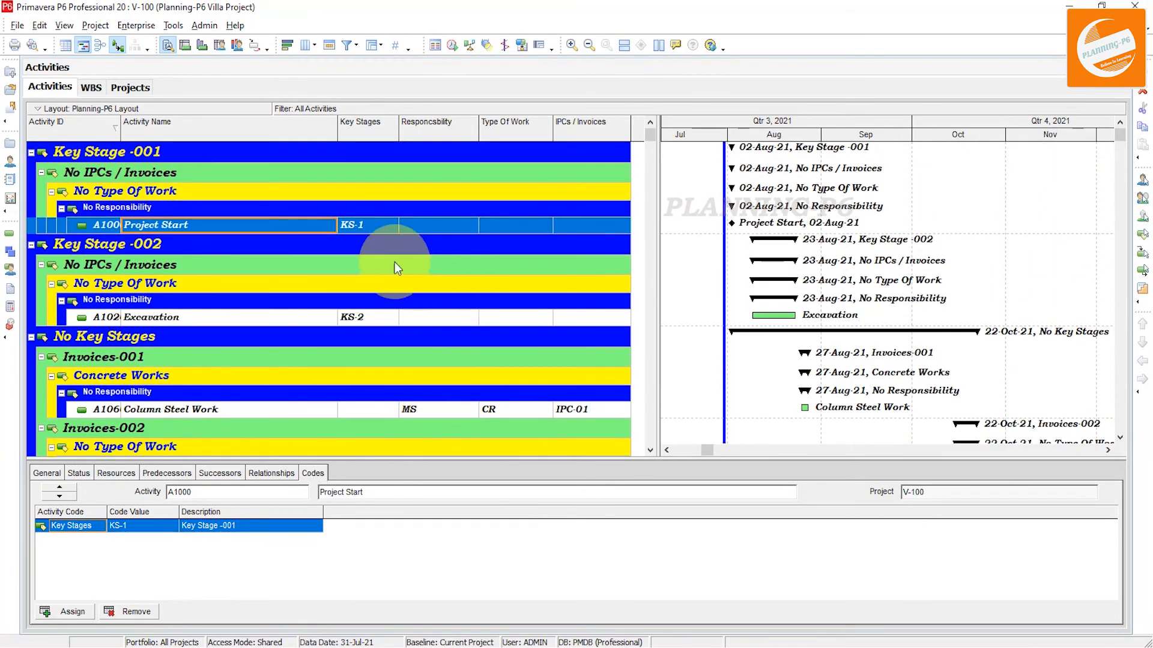
left_click(460, 301)
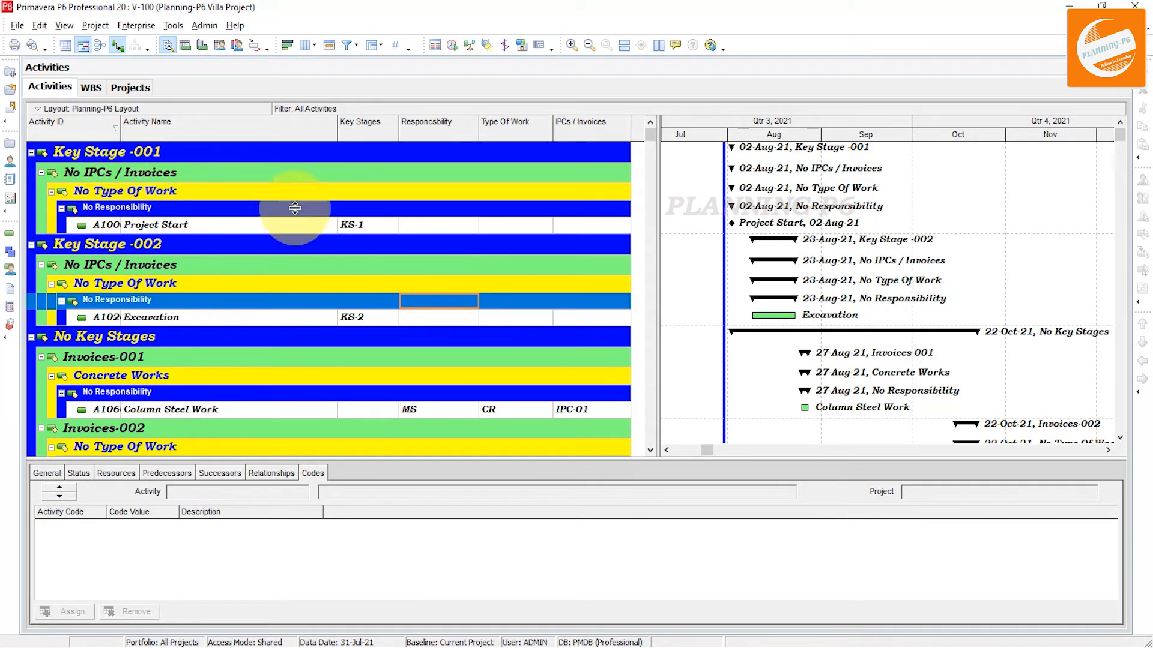
Step: Regroup the activity table by WBS instead of the activity codes
right_click(372, 134)
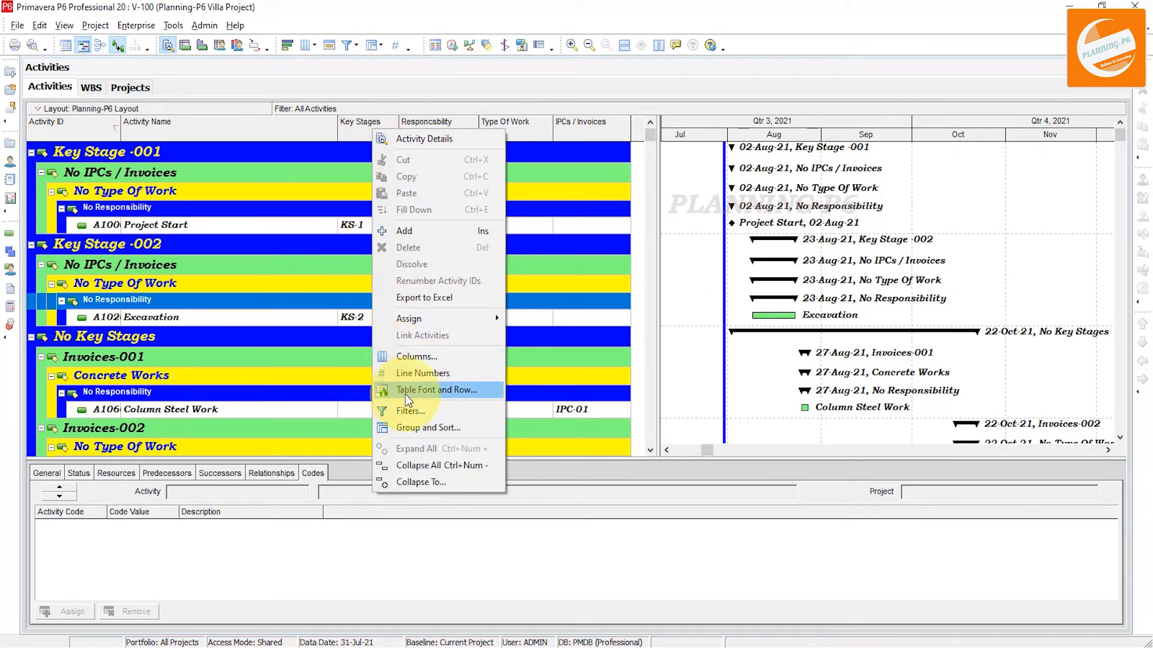
left_click(425, 427)
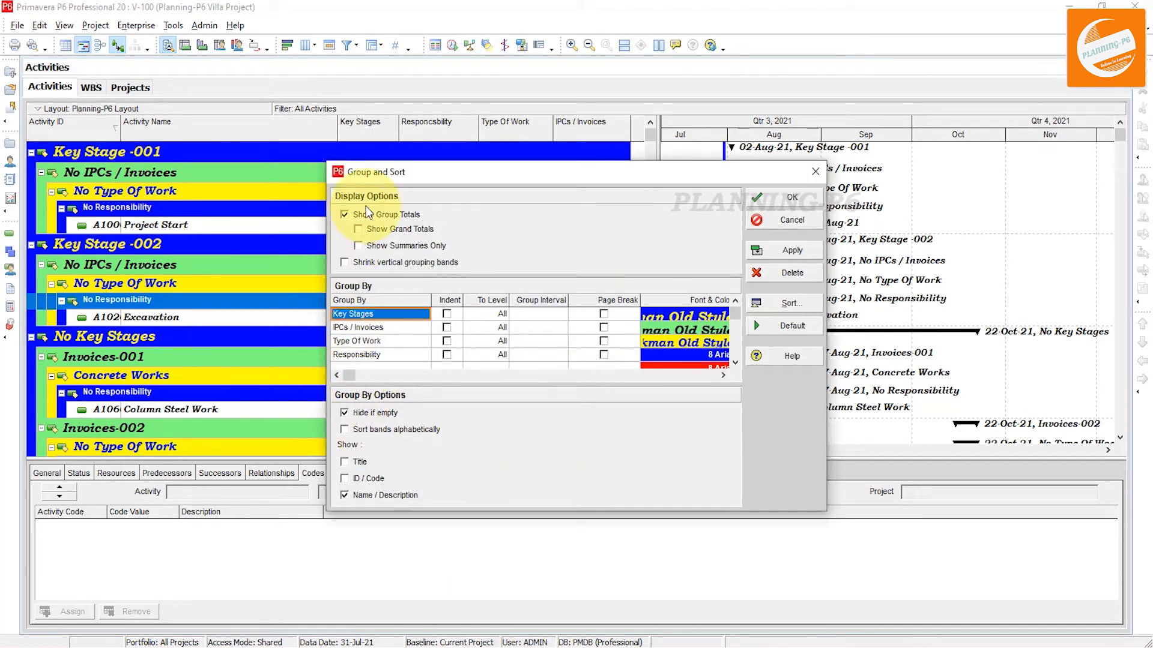
left_click(393, 314)
left_click(395, 316)
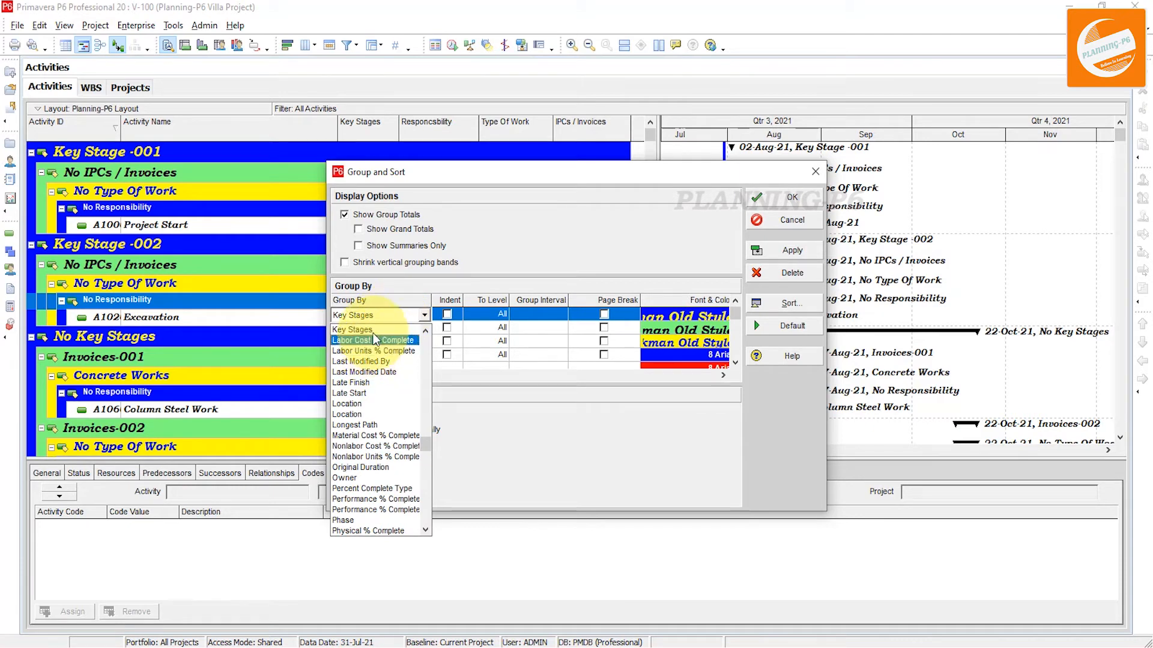
key("w")
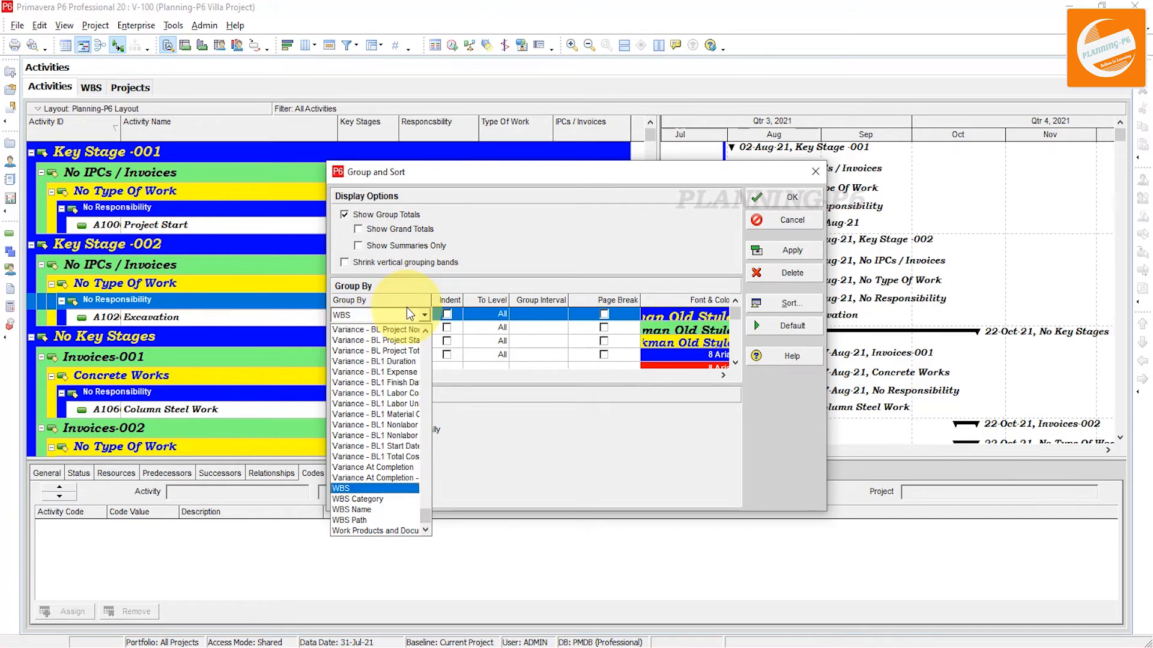
left_click(349, 489)
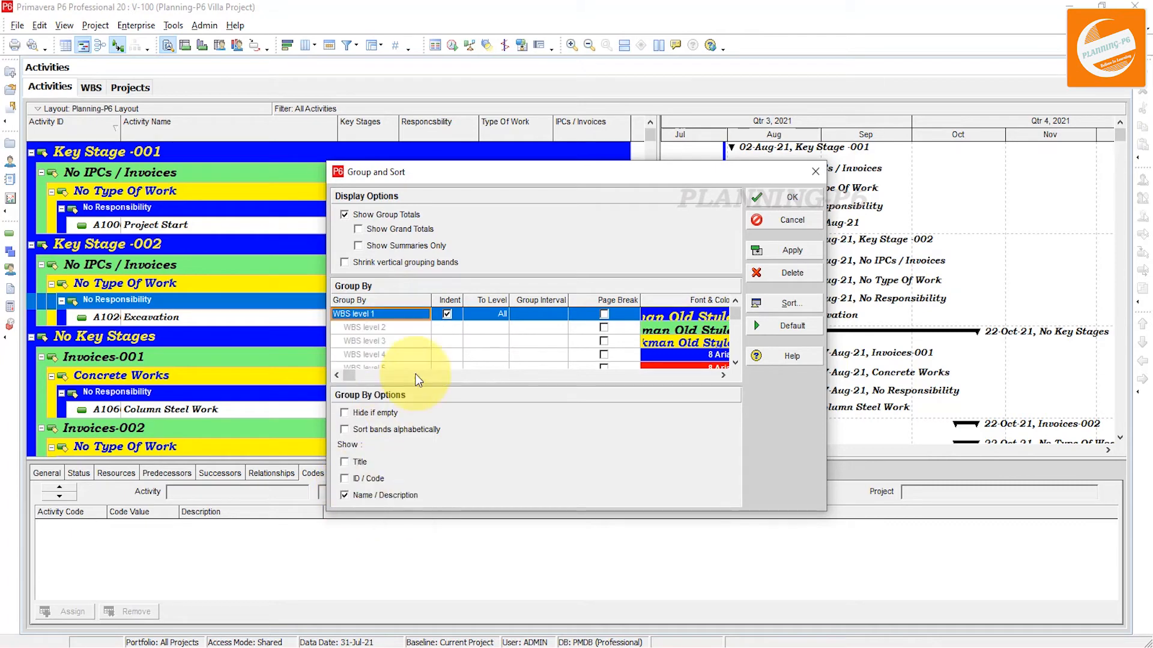
left_click(791, 198)
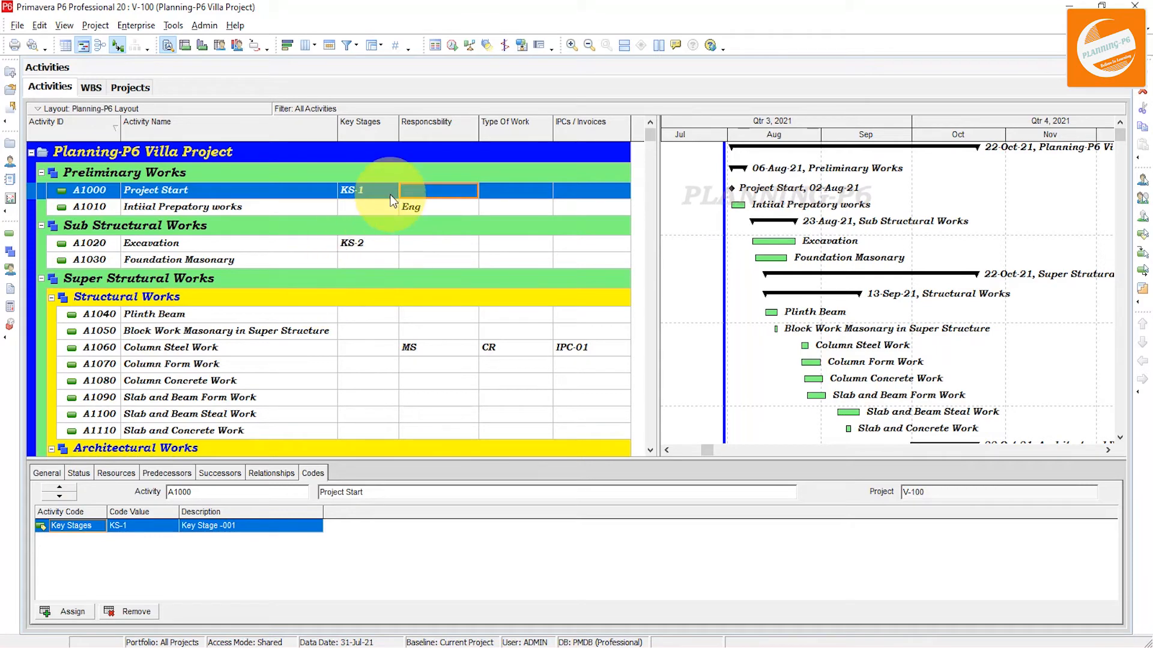
Step: Create a new activity filter and name it Key Stages
right_click(368, 224)
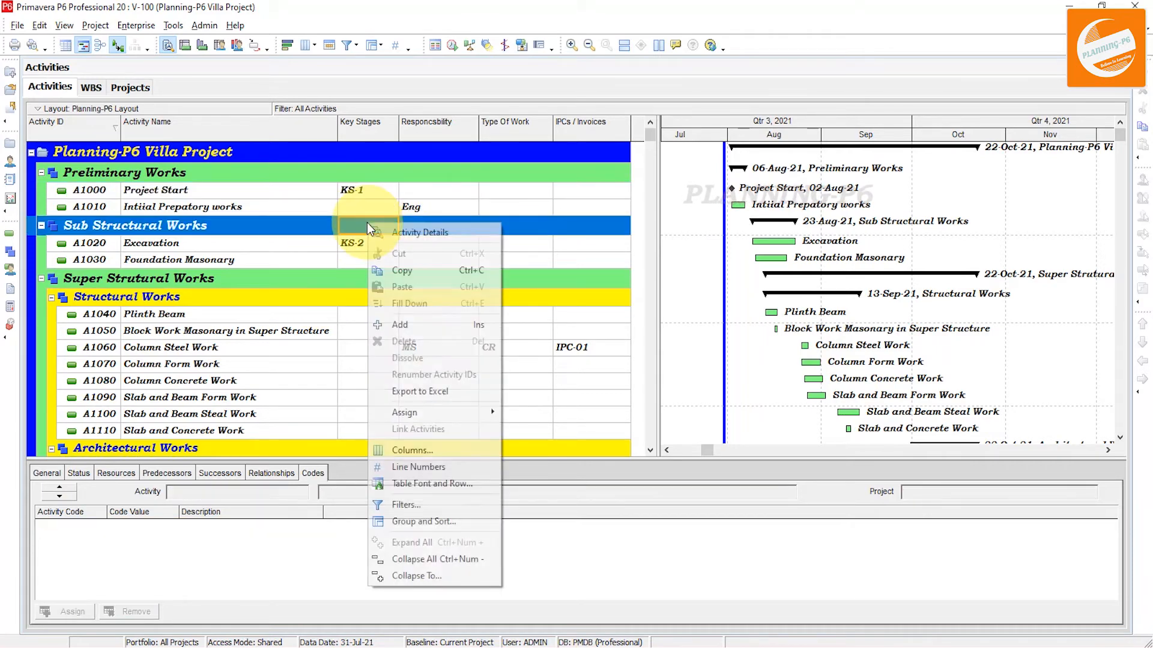
left_click(431, 503)
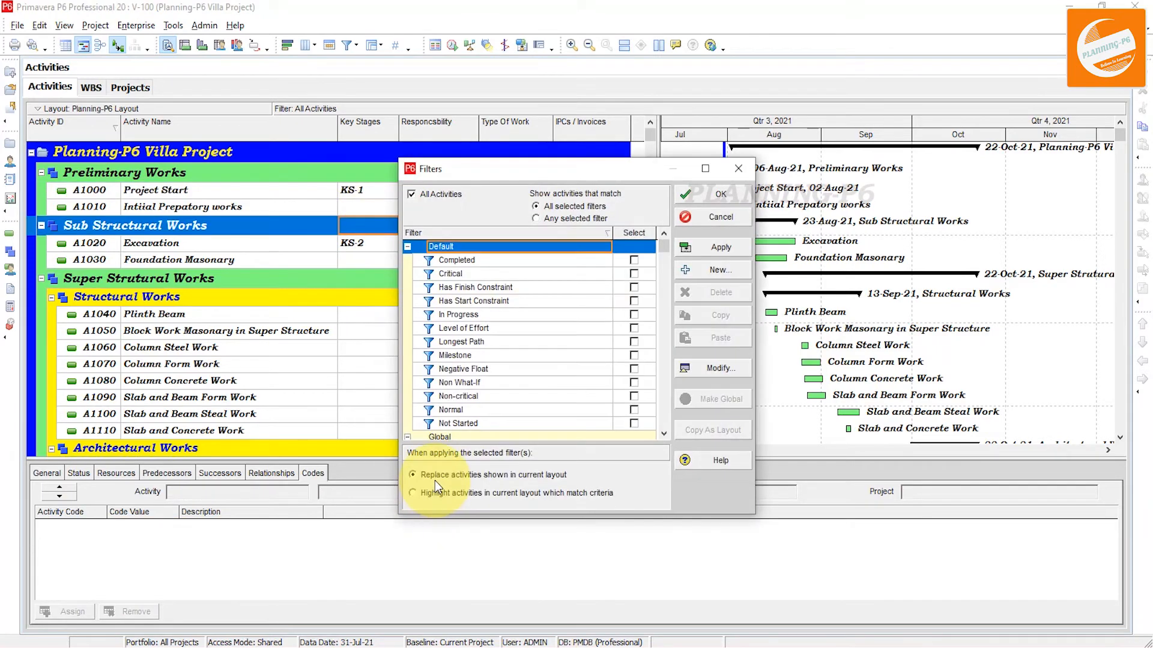
scroll(522, 420, "down", 3)
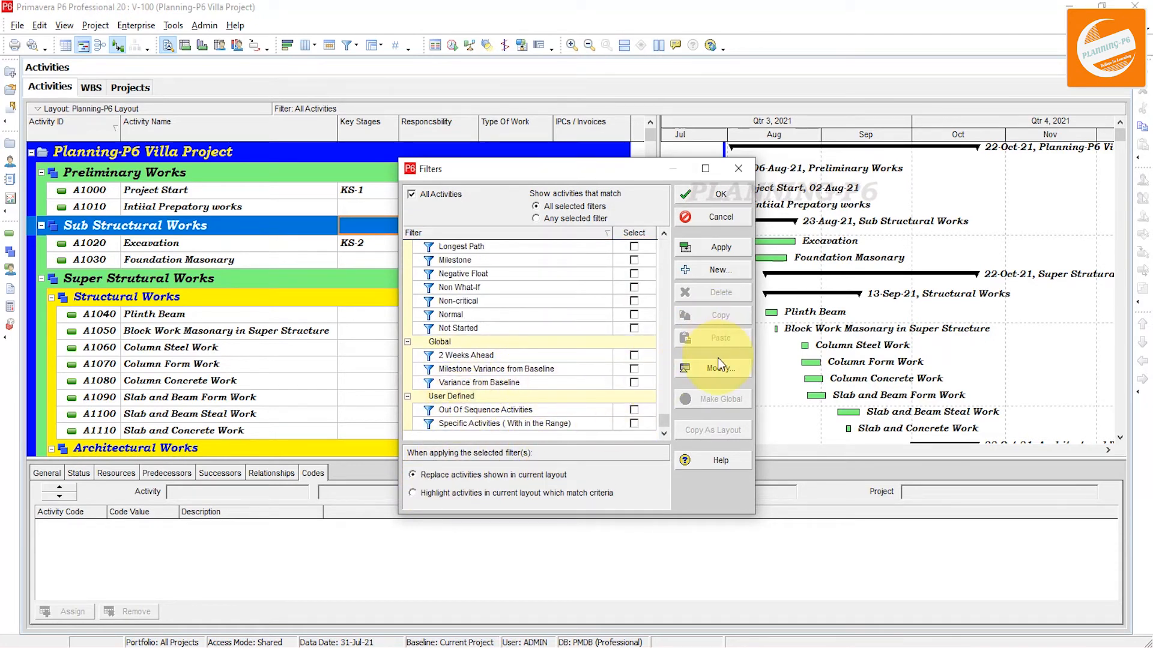
left_click(704, 271)
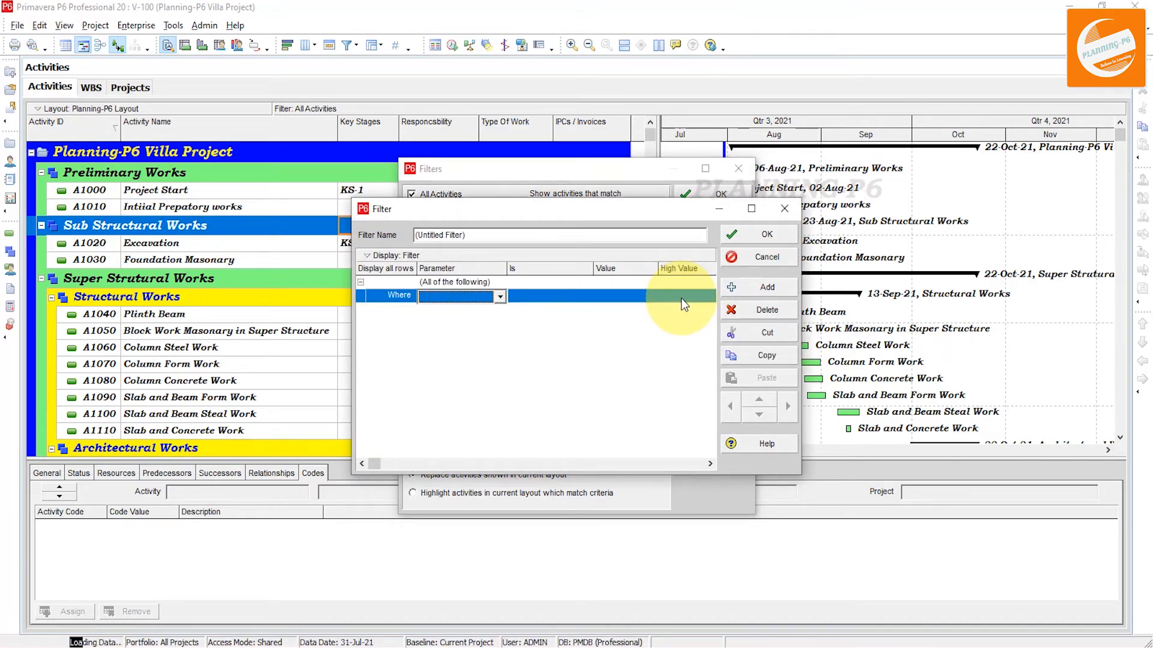
left_click(484, 235)
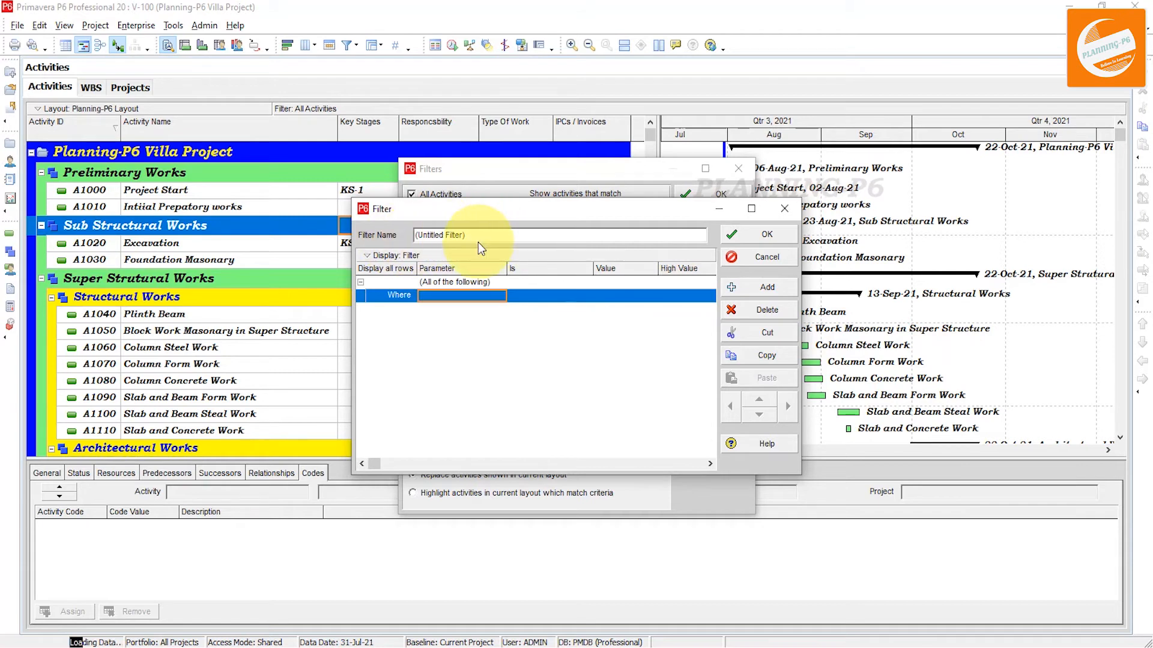
left_click_drag(474, 235, 407, 236)
type("K")
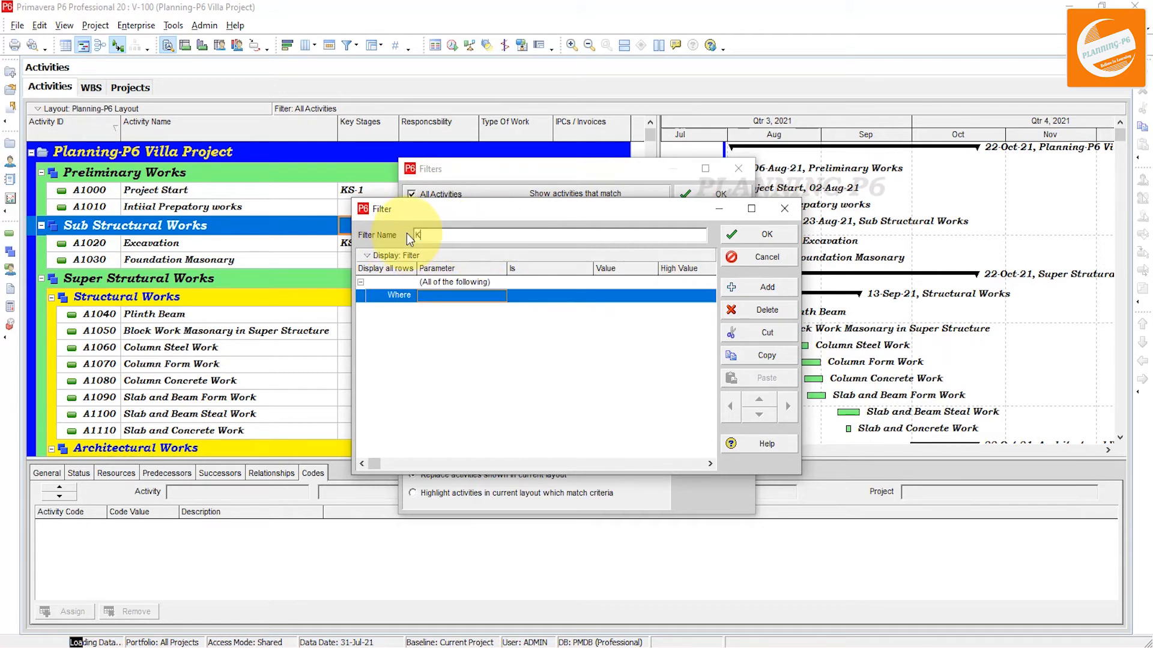
type("ey Stages")
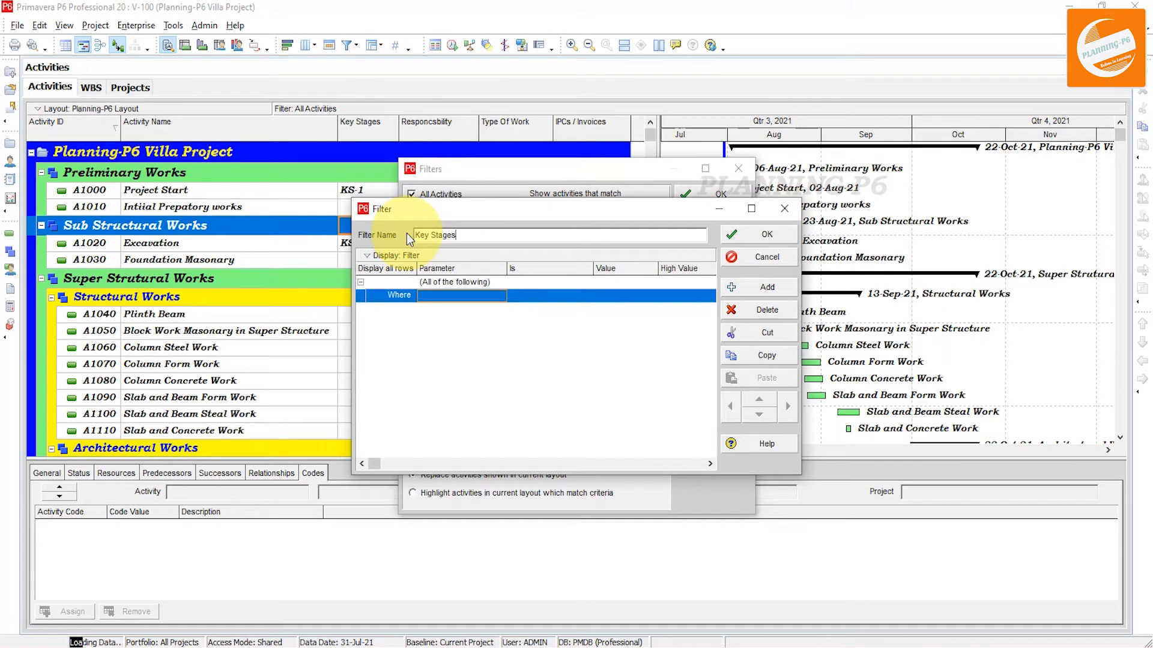
Step: Define the filter condition as Key Stages contains KS-1 and save the filter
left_click(473, 298)
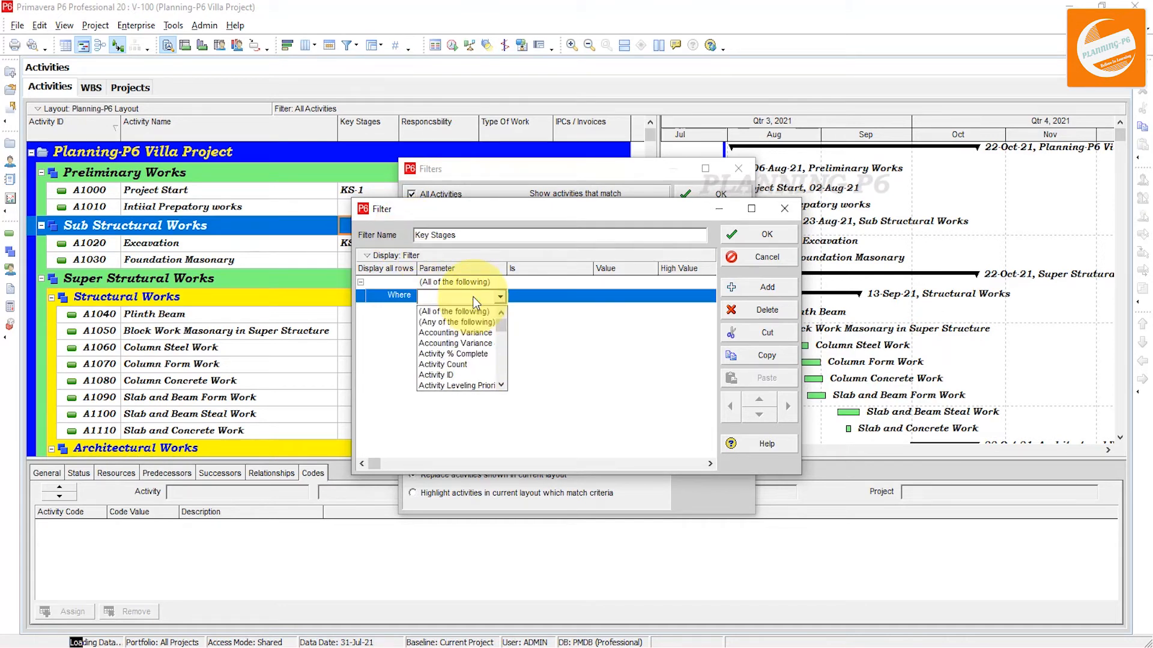
type("k")
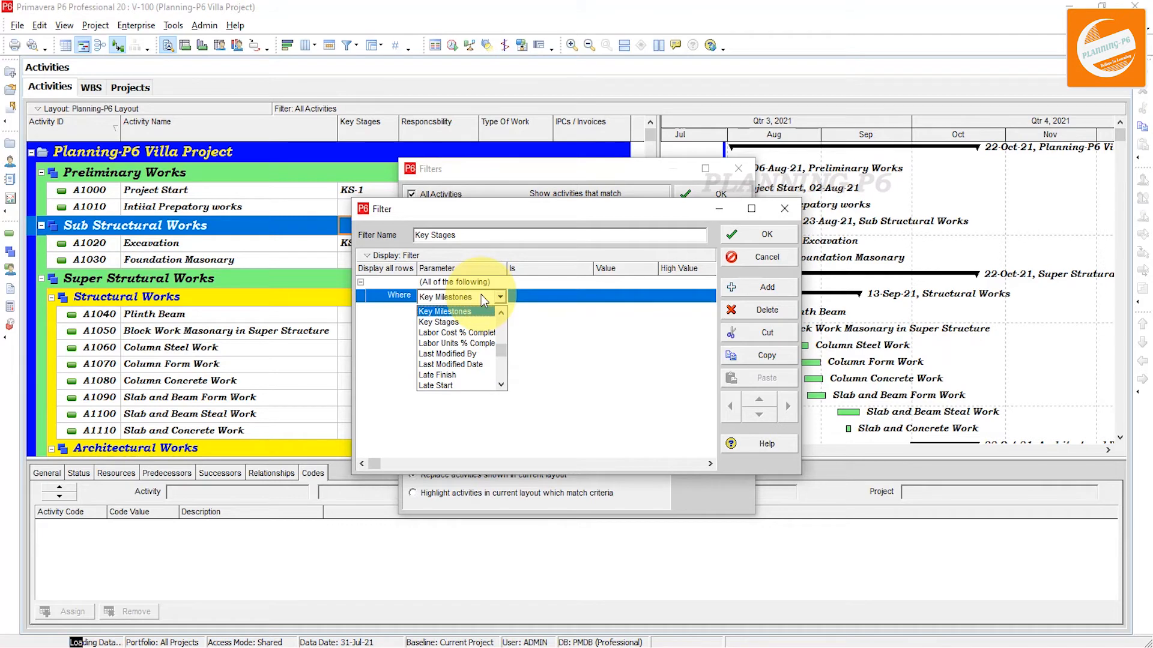
left_click(439, 321)
left_click(545, 295)
left_click(548, 299)
left_click(539, 316)
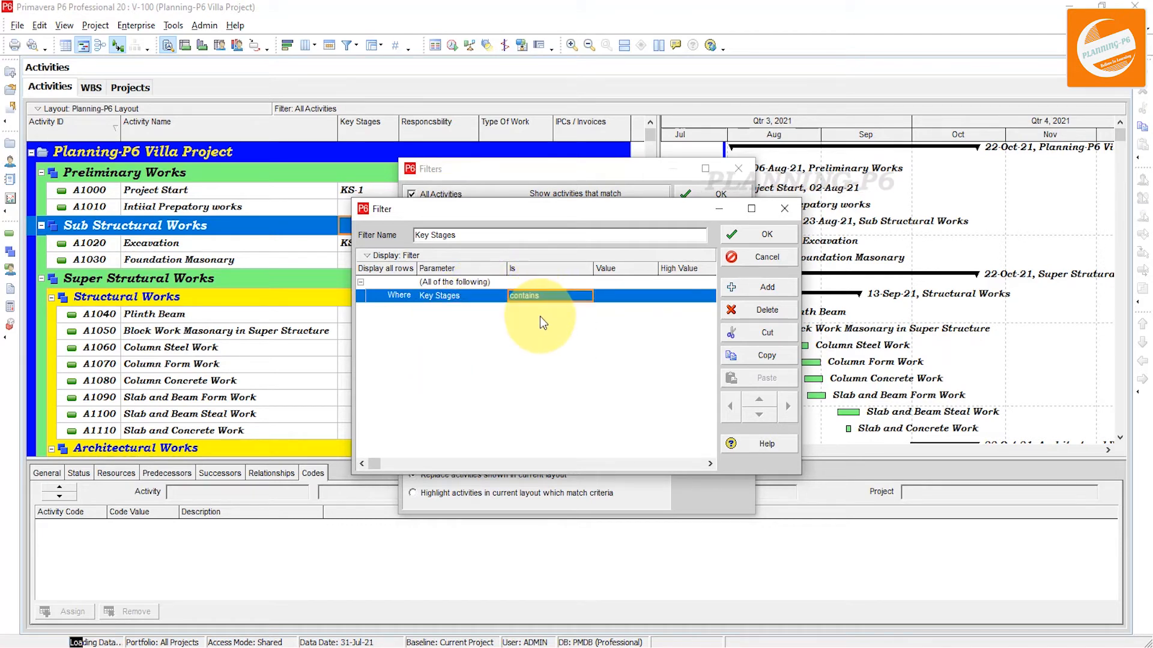
left_click(642, 300)
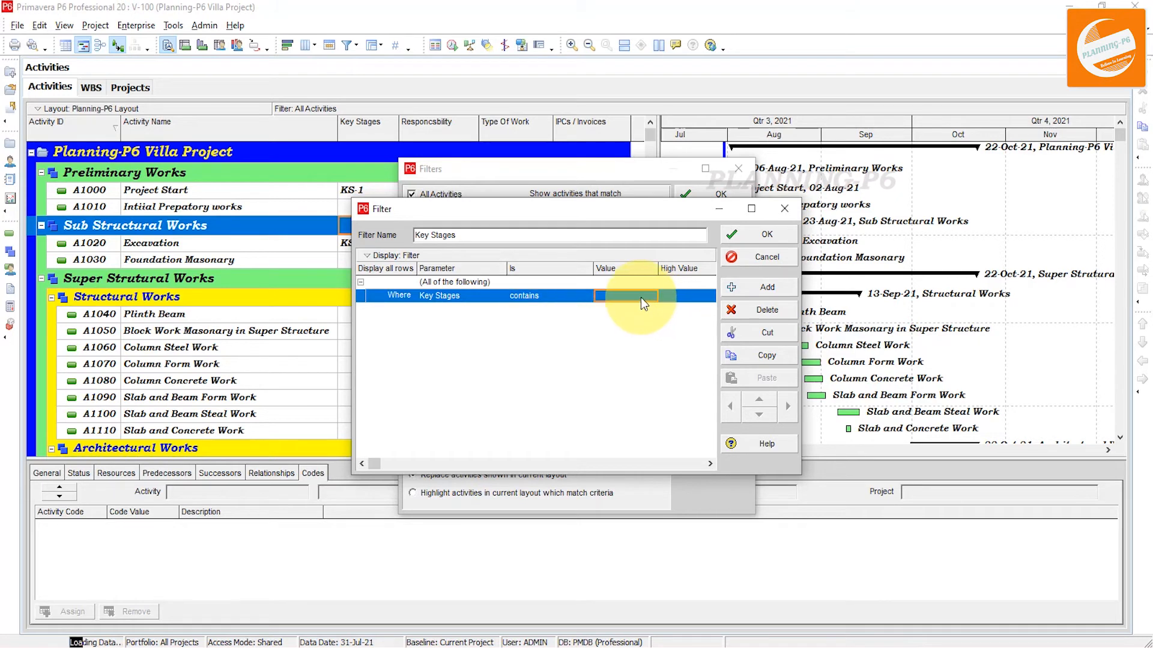
left_click(640, 297)
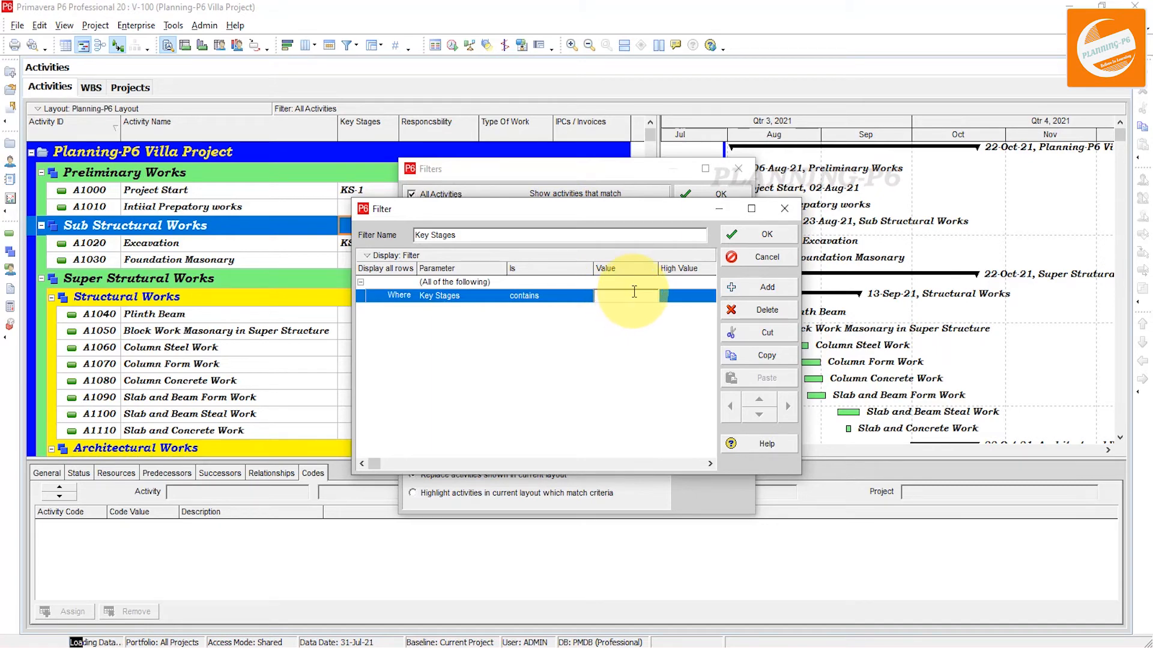
left_click_drag(569, 215, 719, 199)
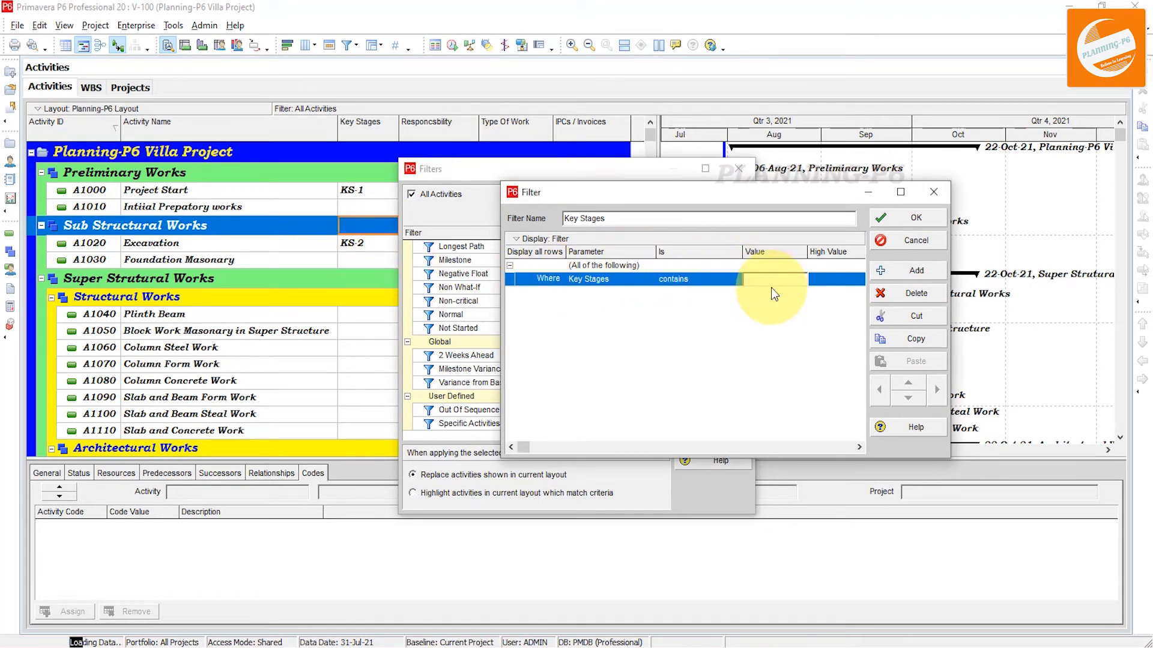
type("-1")
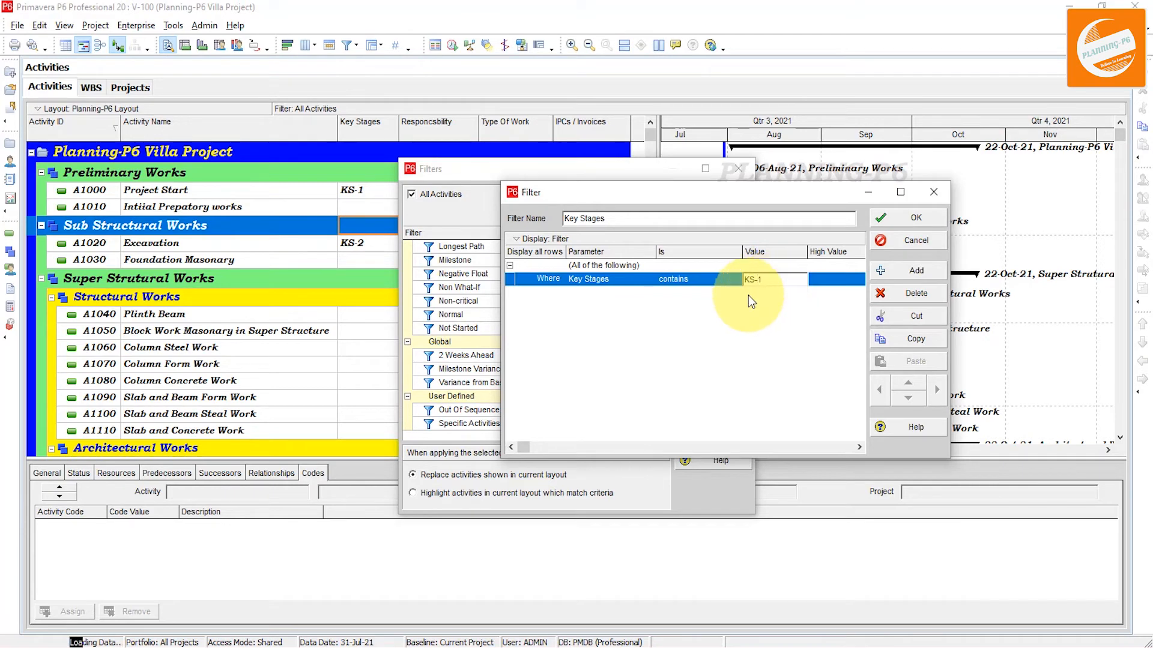
left_click(796, 355)
left_click(907, 222)
Step: Apply the user-defined Key Stages filter to the activity table and close the filter list
left_click(721, 270)
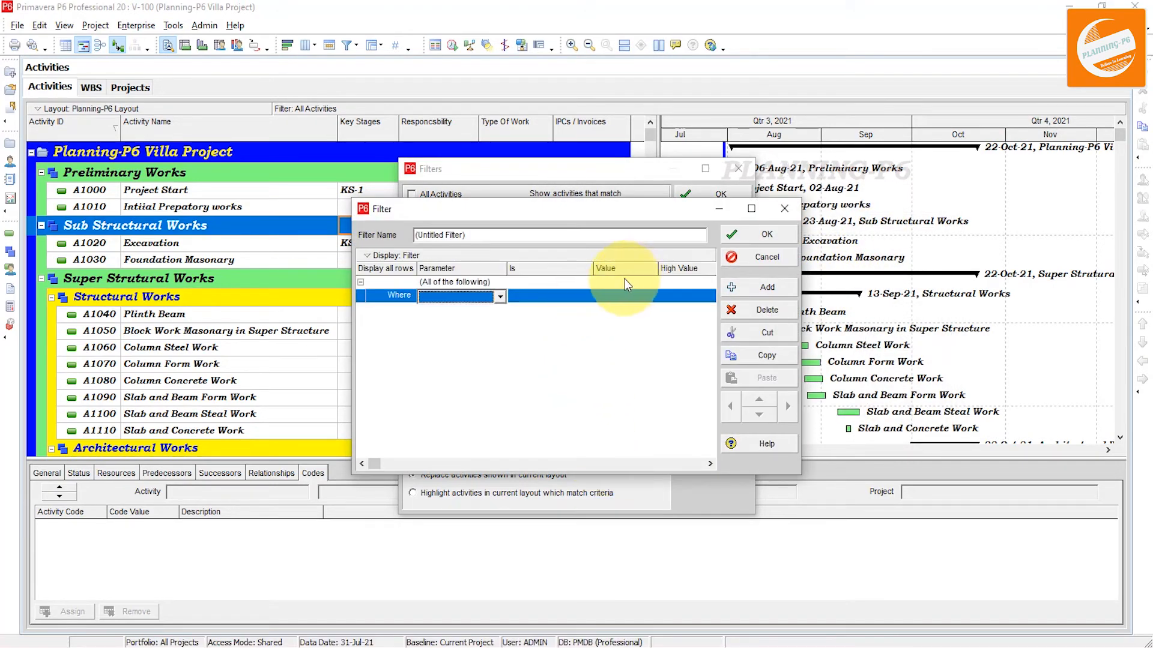
left_click(744, 235)
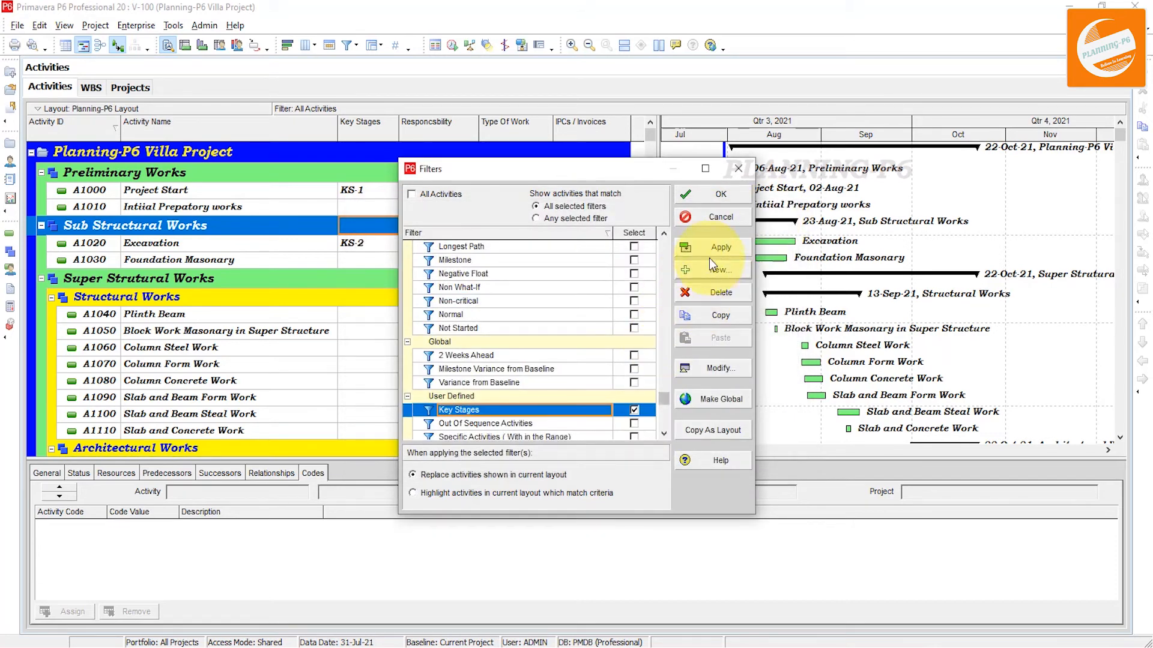
left_click(714, 252)
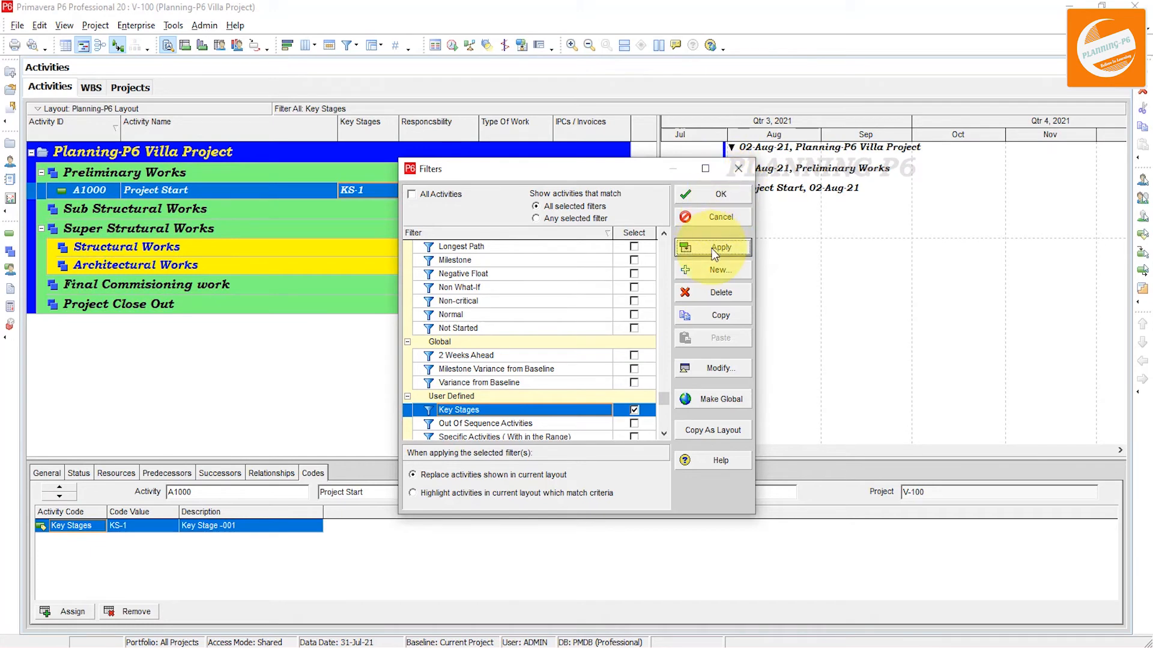
left_click(721, 195)
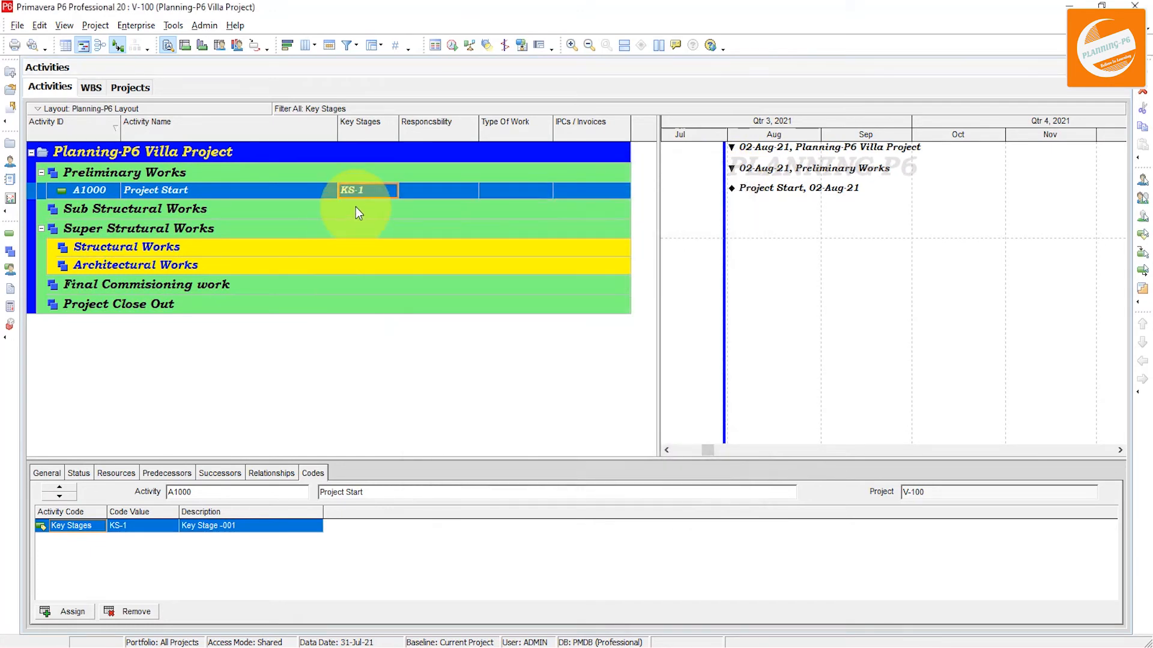
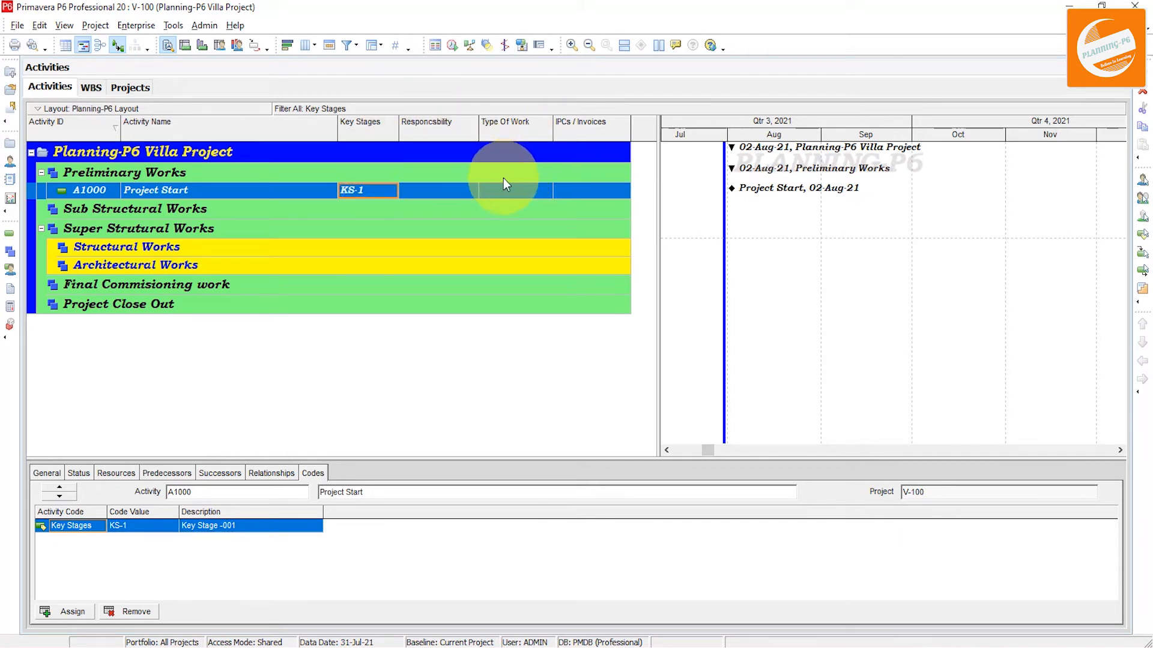
right_click(412, 177)
left_click(462, 481)
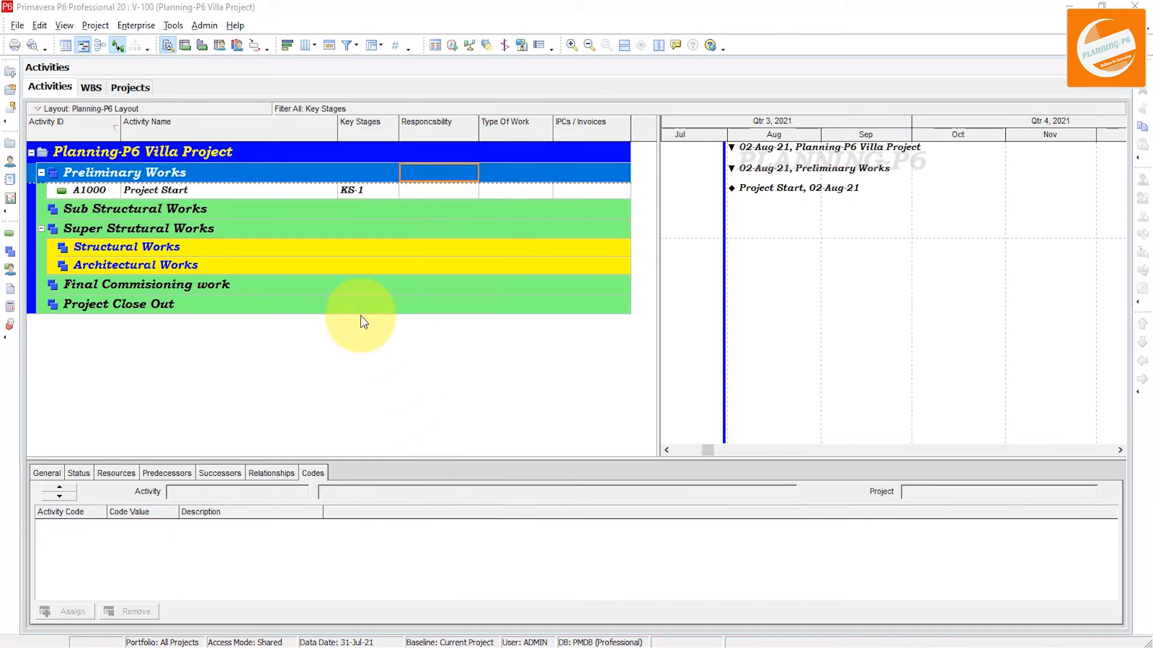
left_click(807, 168)
Step: Open the user-defined Key Stages activity filter for modification
right_click(423, 206)
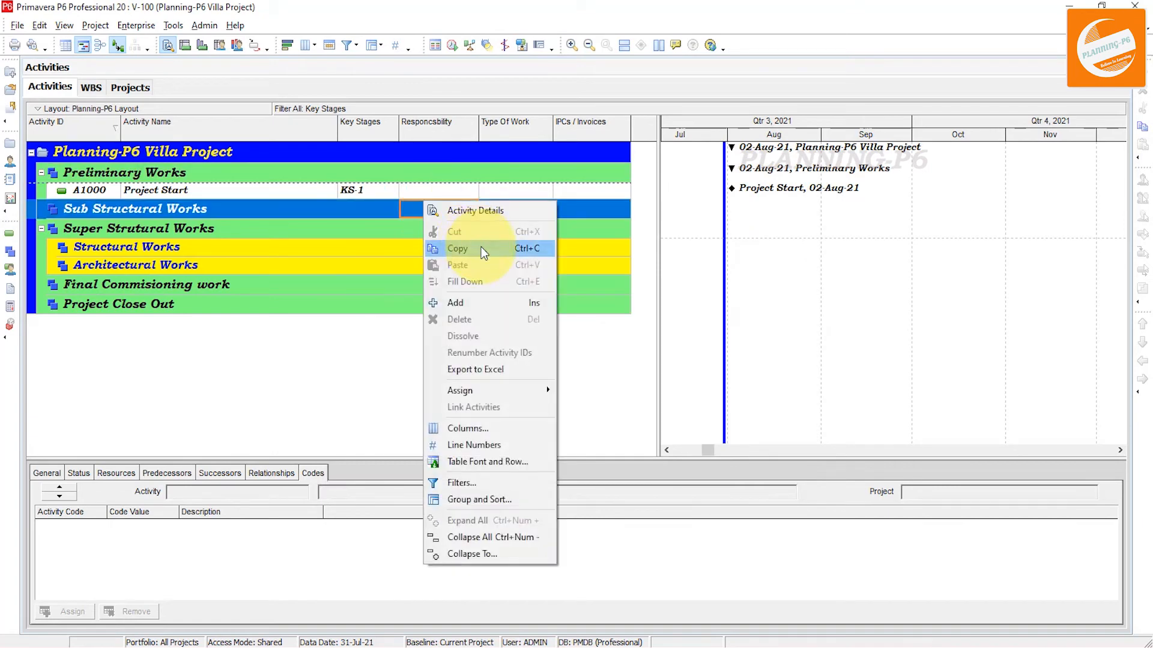
left_click(481, 482)
scroll(542, 423, "down", 3)
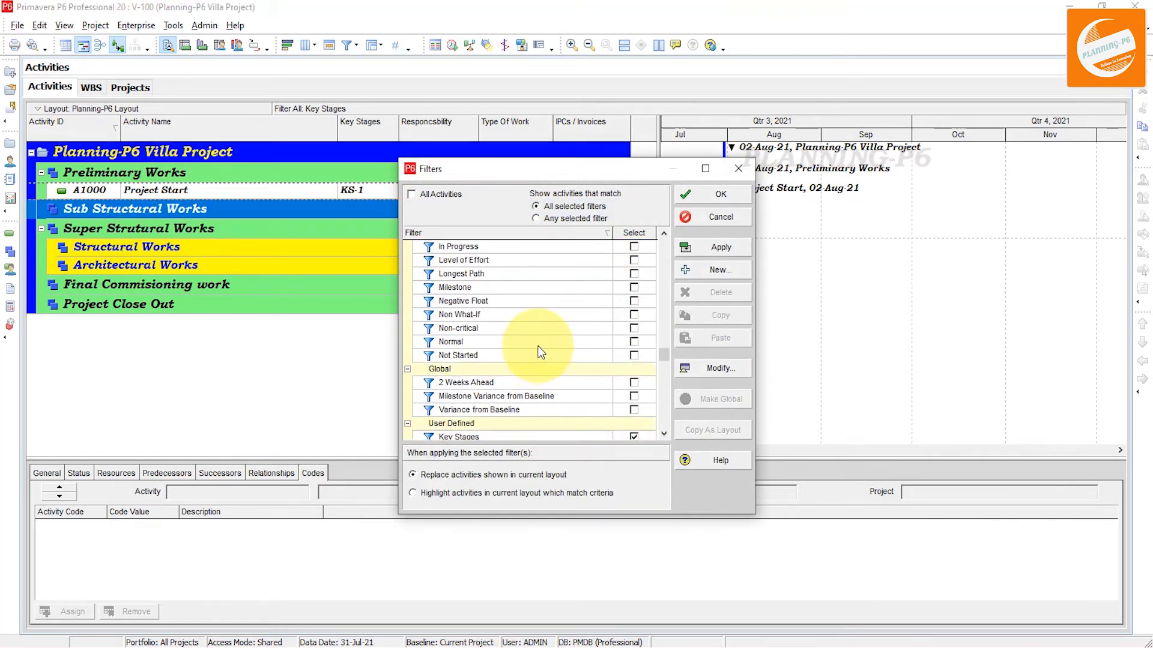
left_click(507, 395)
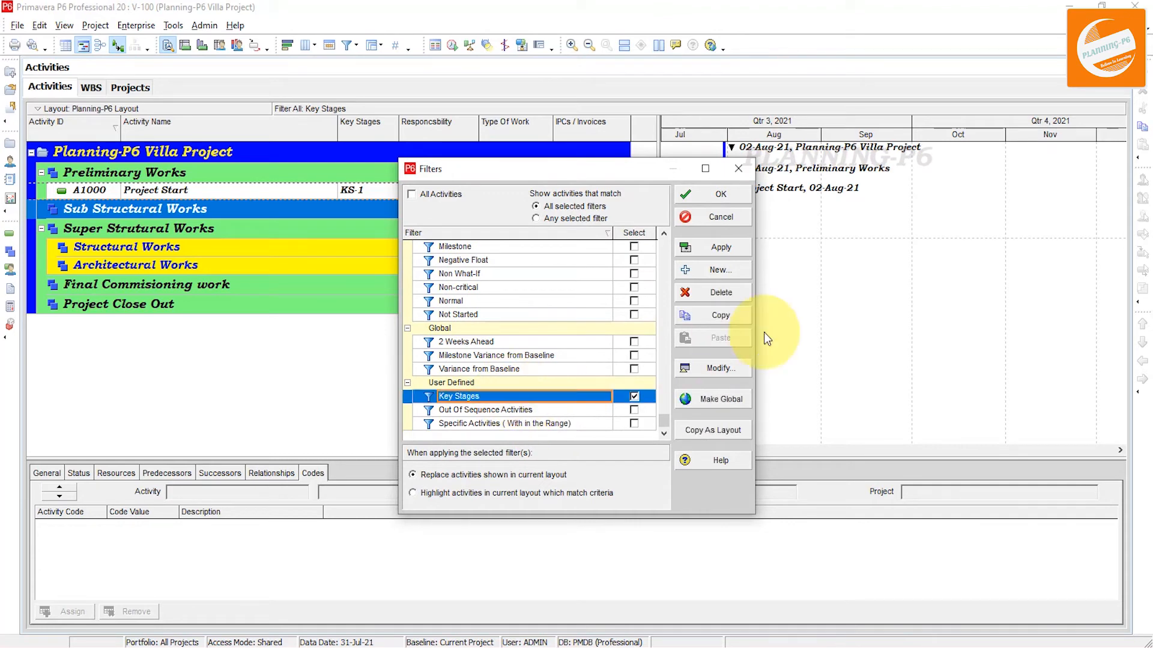
left_click(716, 372)
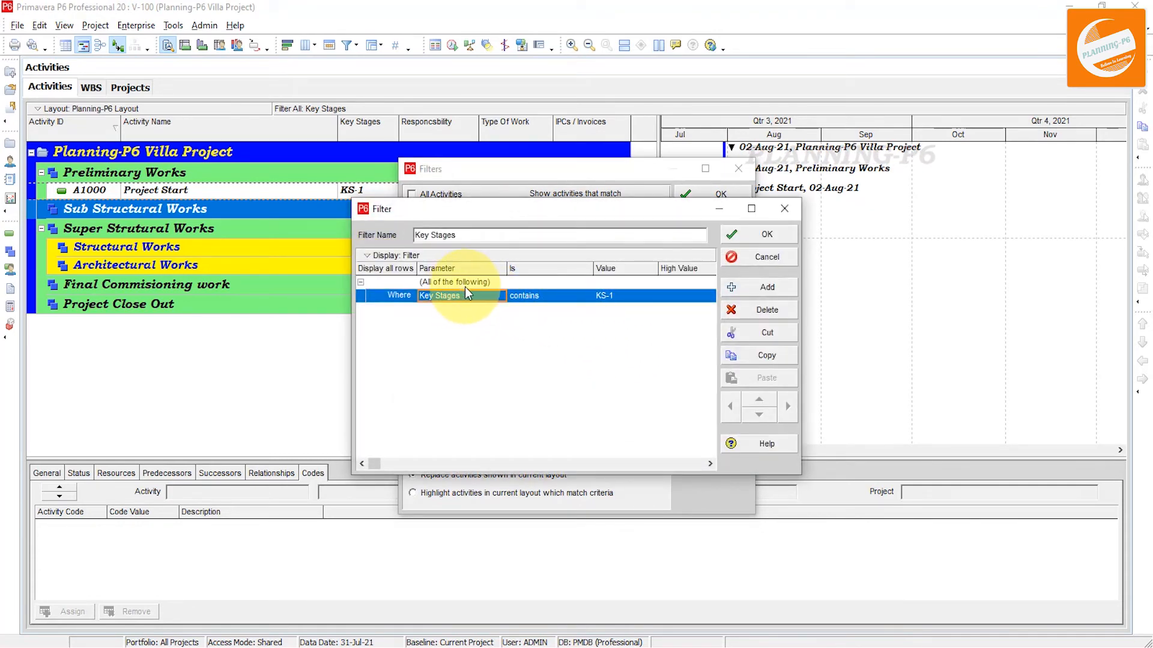
Step: Examine the Type Of Work, IPCs / Invoices and responsibility codes among the parameters available for the filter condition
left_click(470, 294)
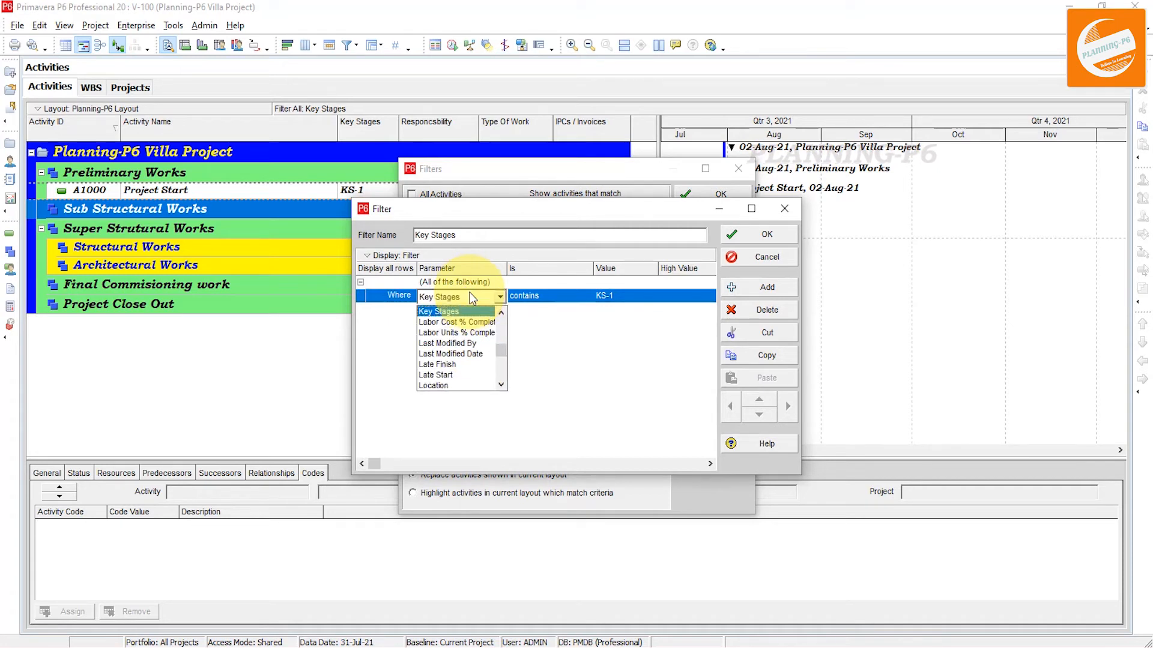
key("t")
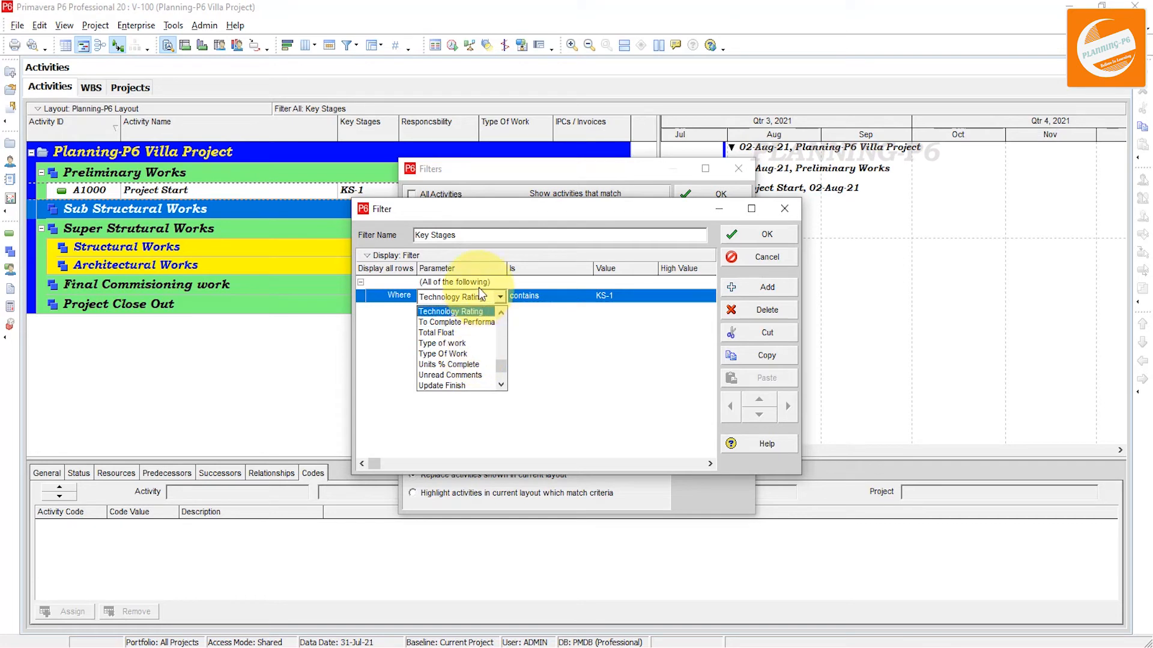
key("i")
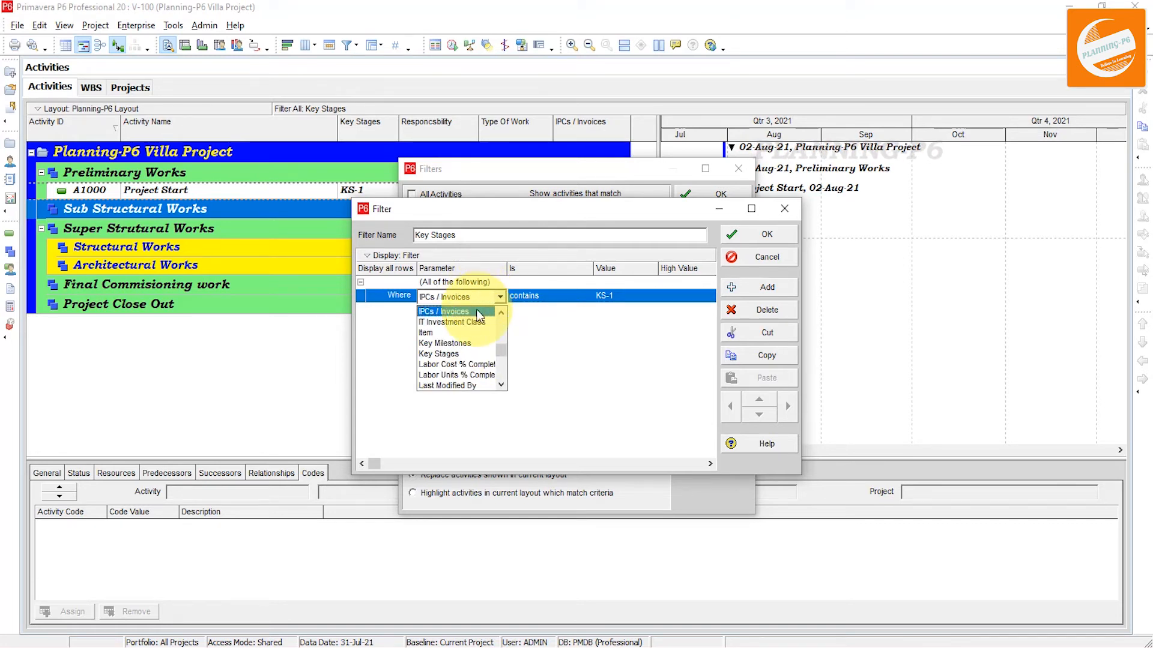
left_click(477, 299)
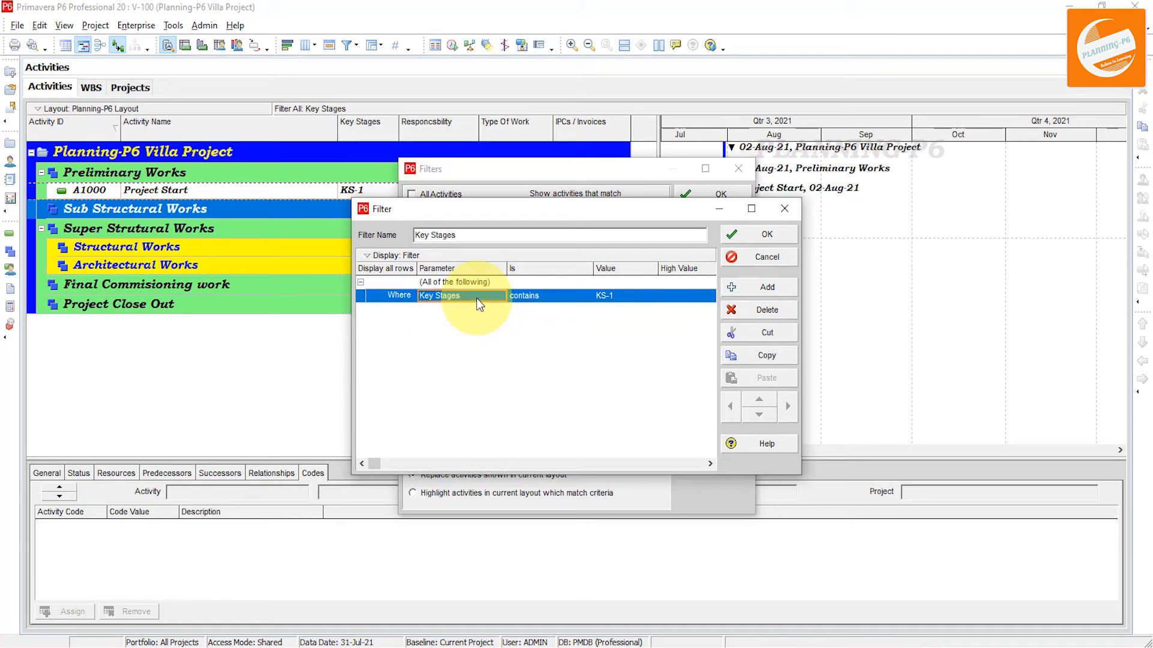
left_click(479, 298)
key("r")
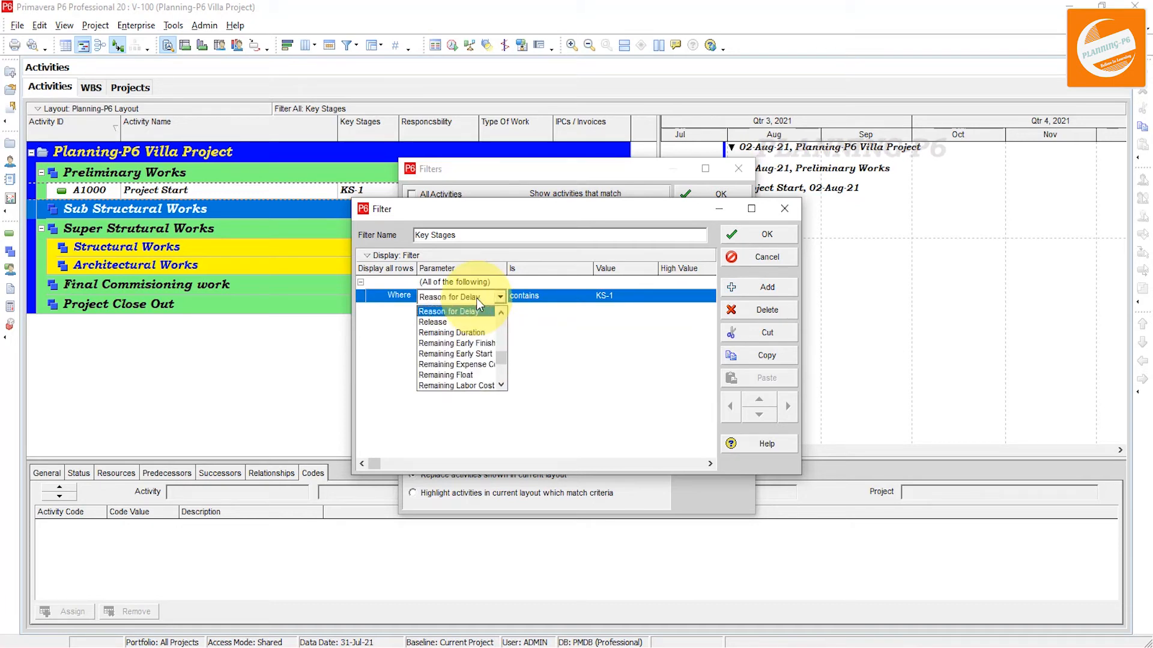
scroll(478, 340, "down", 2)
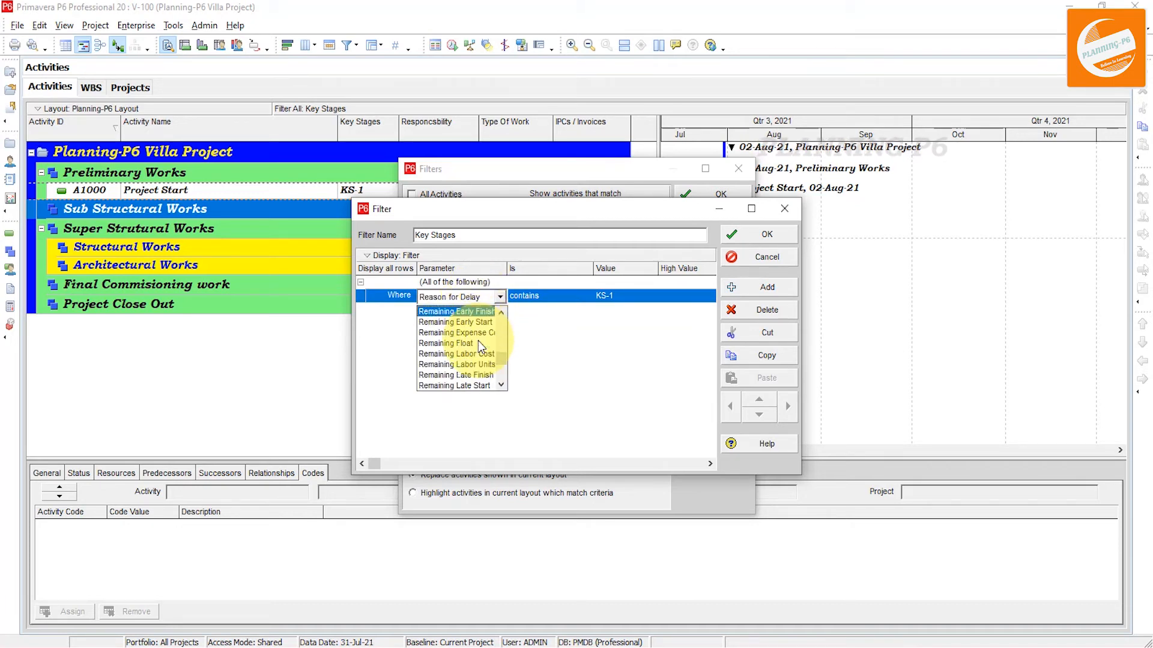
scroll(478, 340, "down", 3)
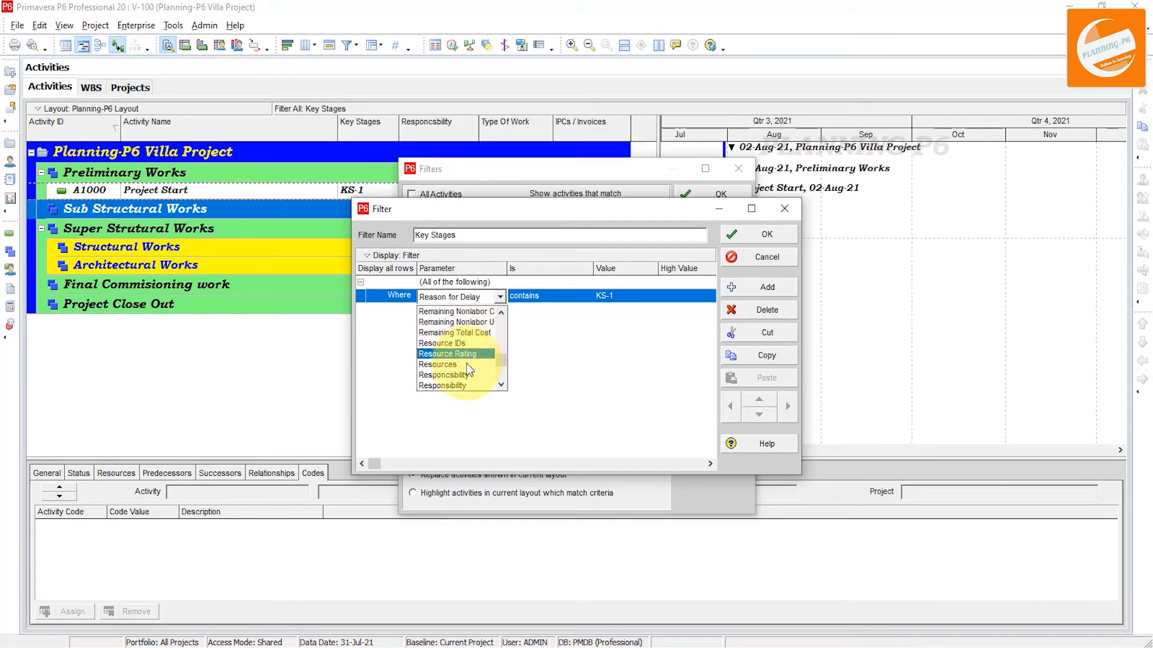
left_click(485, 300)
Step: Clear the value of the Key Stages condition, then save the filter and apply it to the activity table
left_click(632, 293)
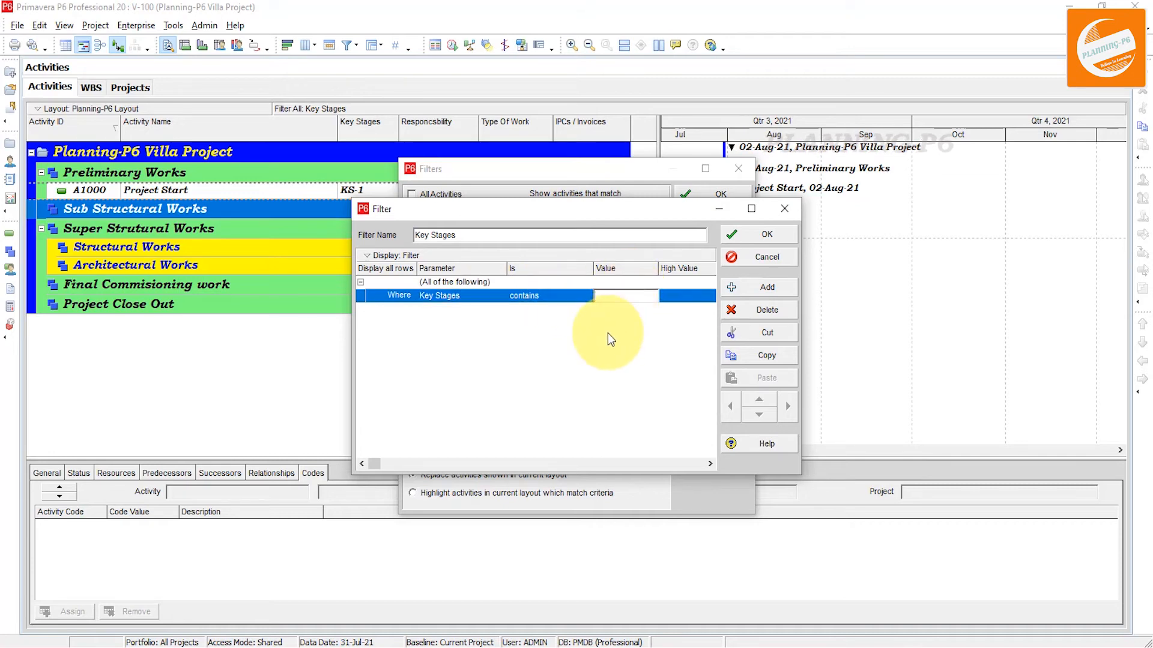
left_click(766, 238)
left_click(733, 254)
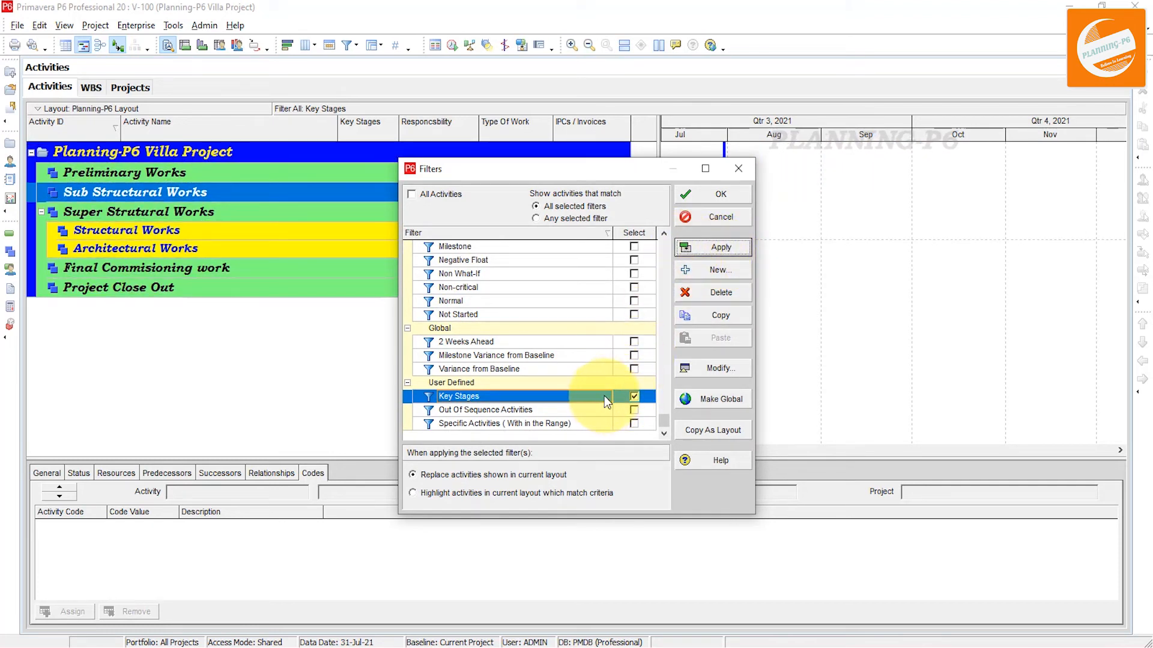
Step: Modify the Key Stages filter so its condition reads Key Stages does not contain KS-1
left_click(713, 369)
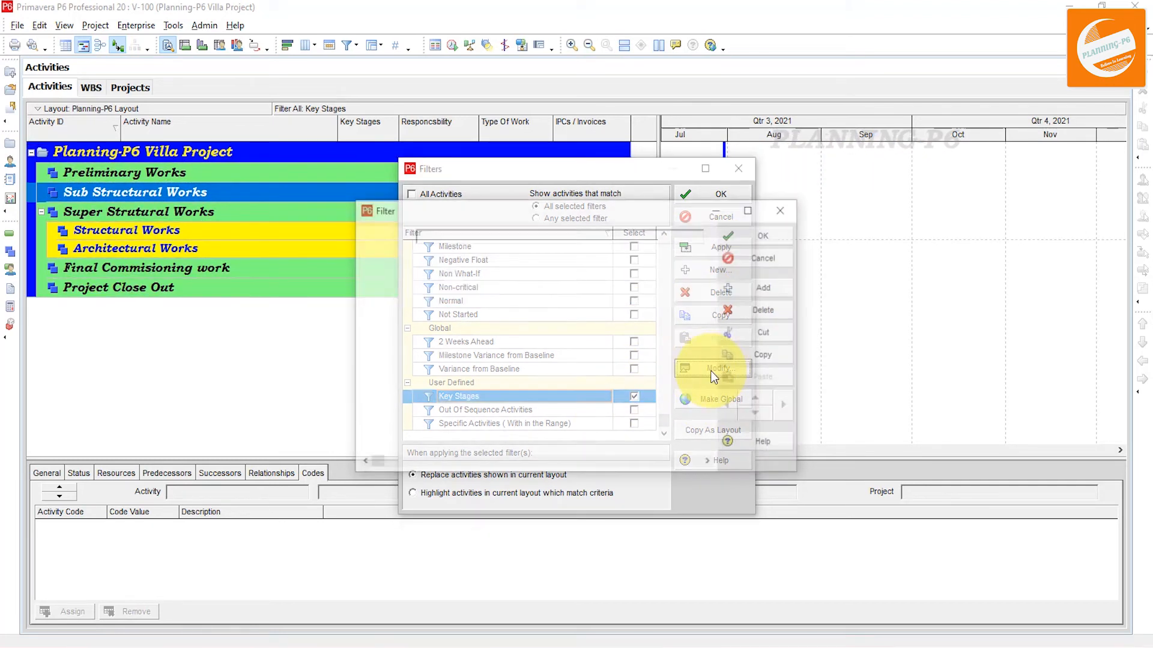
left_click(545, 293)
left_click(545, 296)
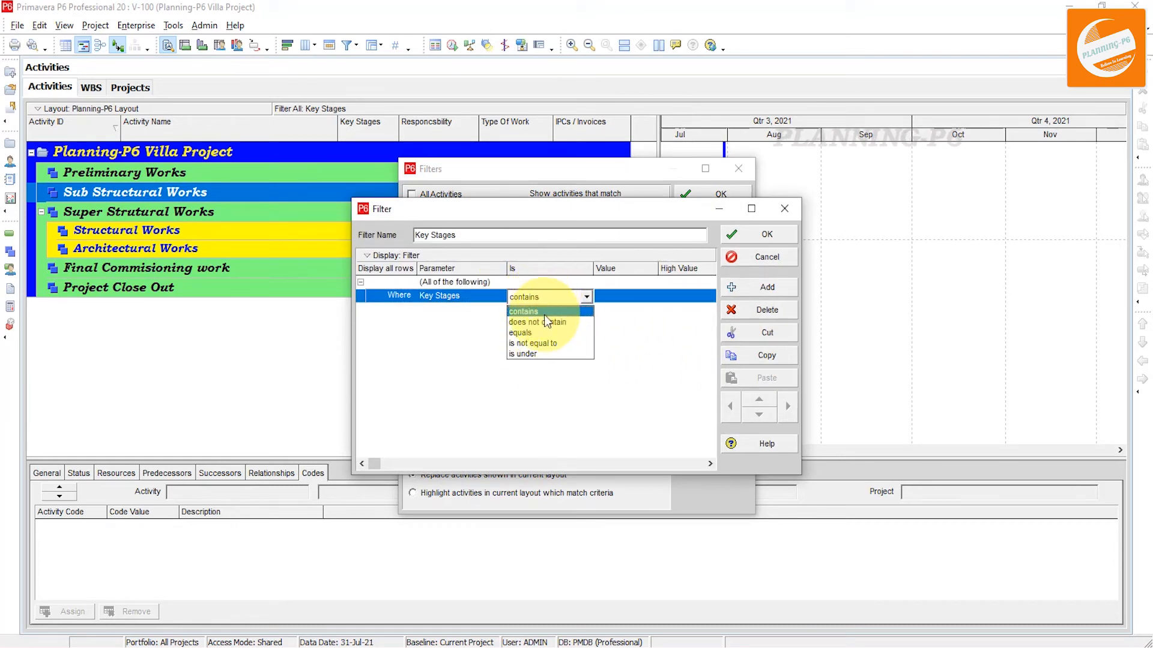
left_click(545, 323)
left_click(610, 294)
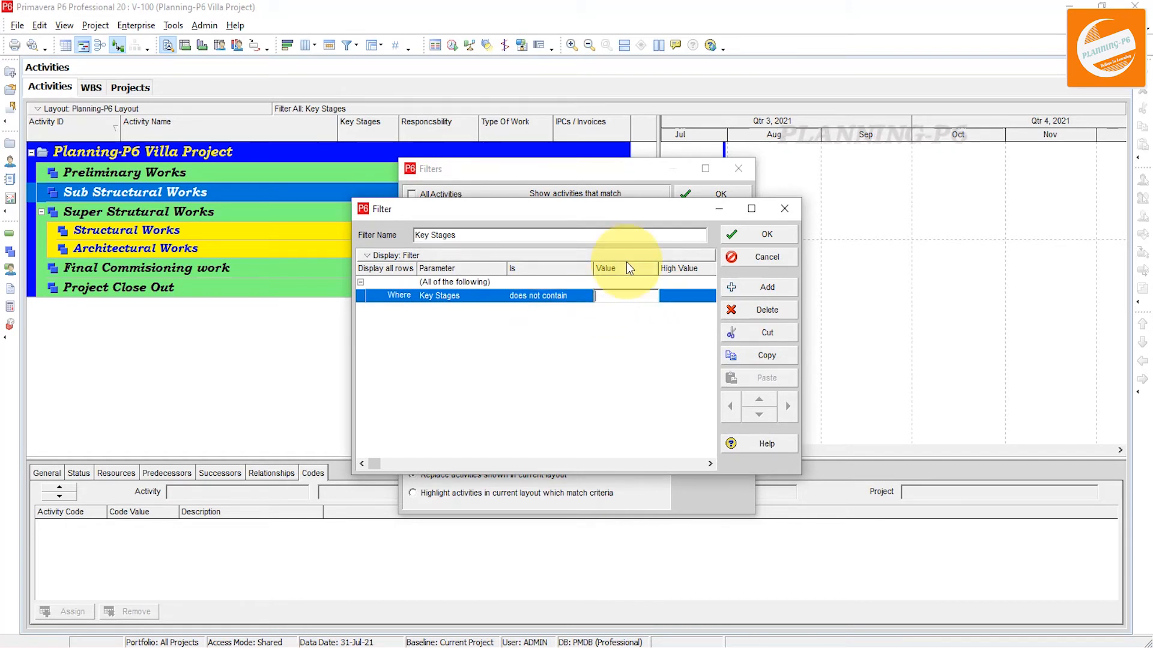
type("KS-1")
left_click(759, 287)
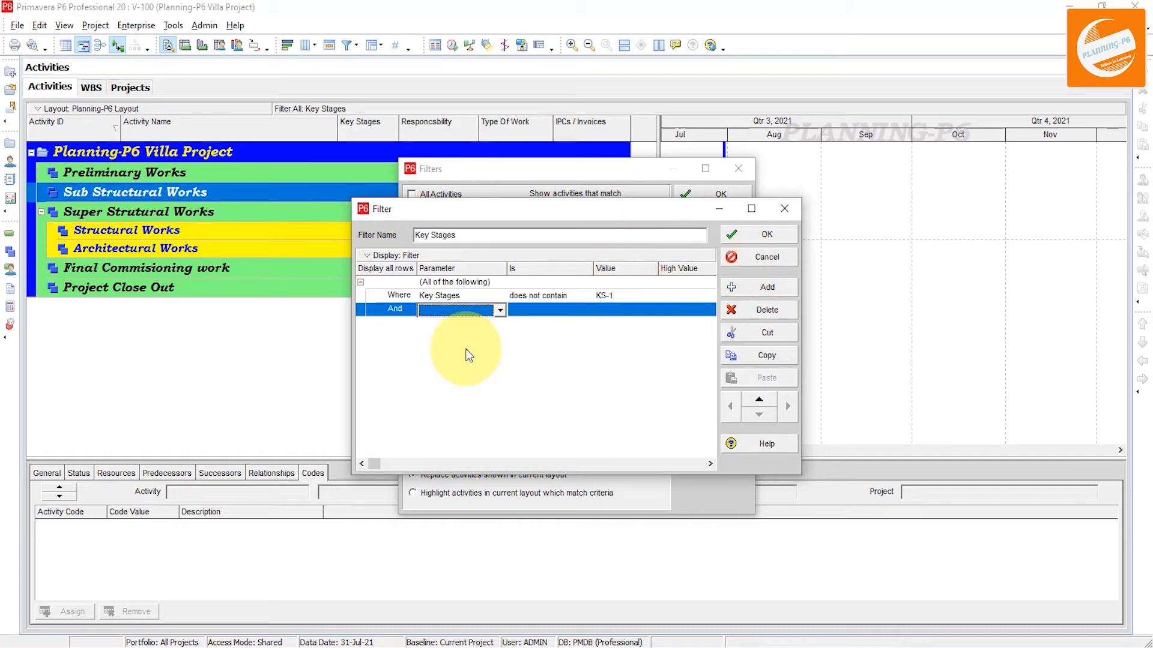
left_click(771, 315)
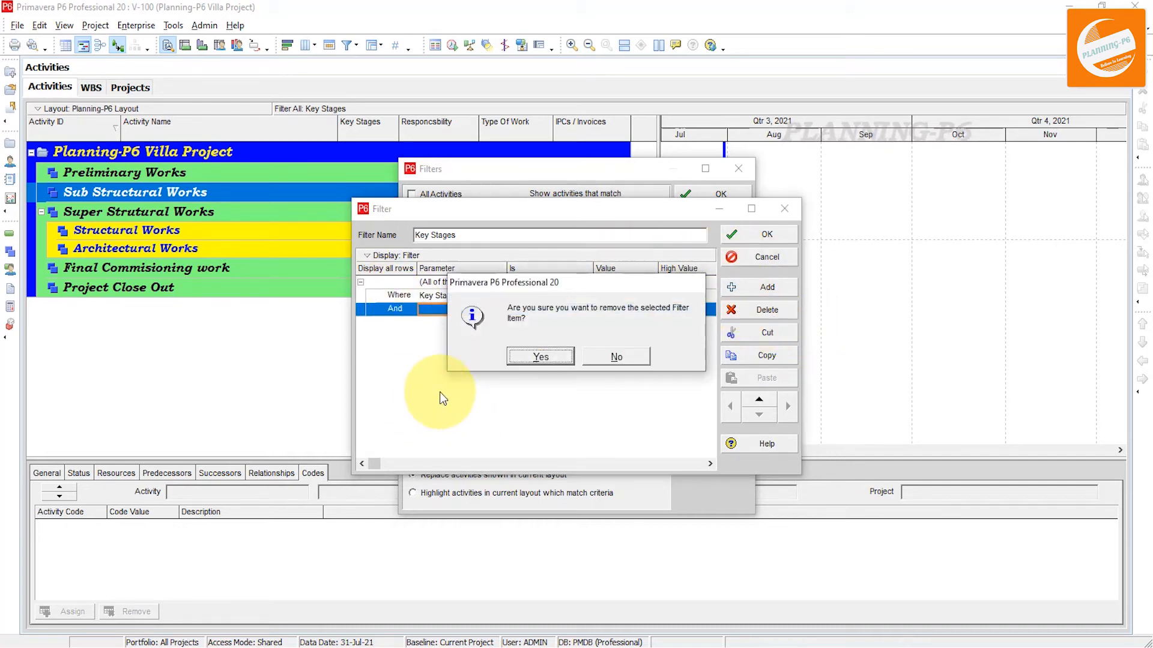
left_click(539, 357)
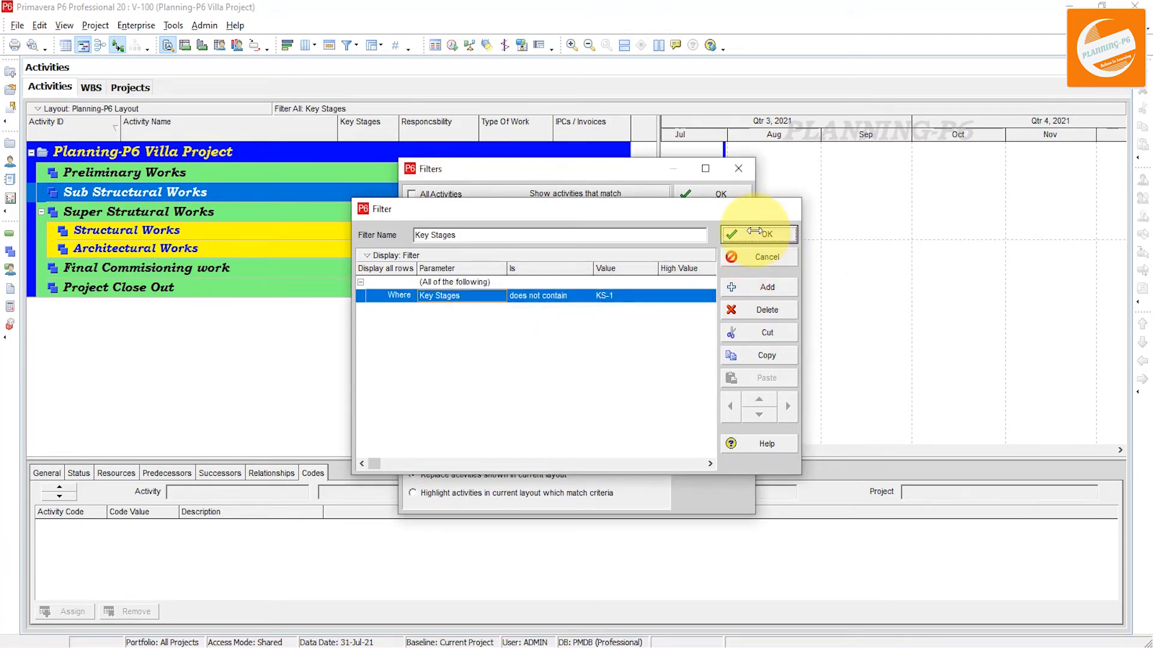
Step: Save the modified Key Stages filter and apply it to the activity table
left_click(761, 235)
left_click(728, 248)
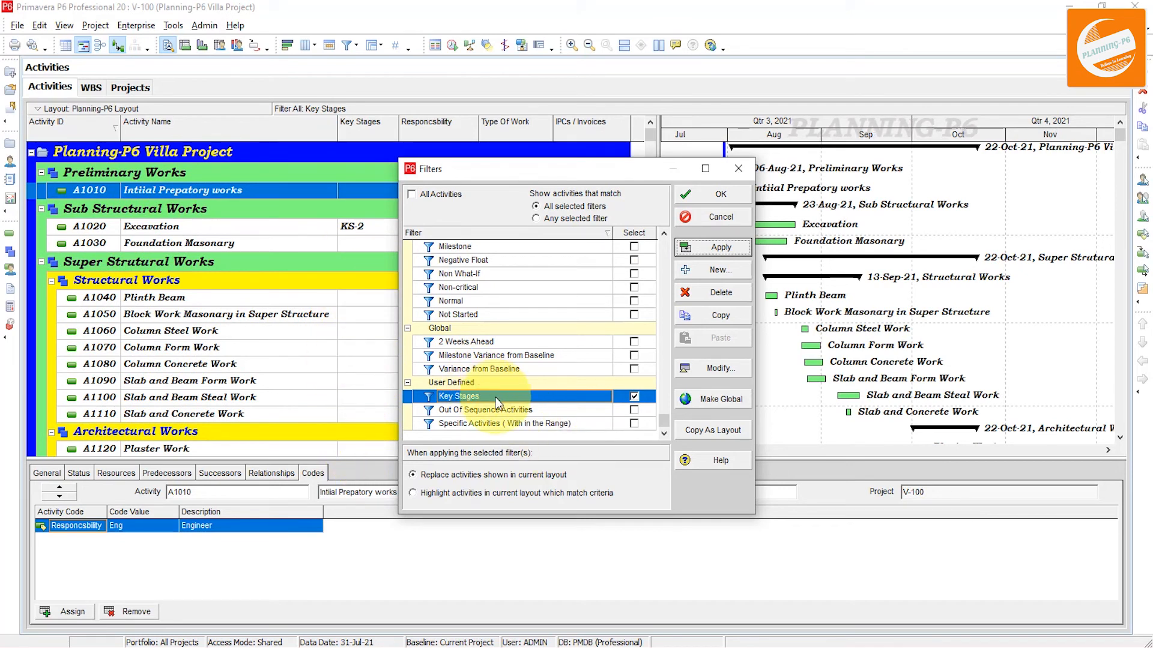
Step: Deselect the Key Stages filter, show all activities in the table and close the filter list
left_click(633, 397)
left_click(695, 242)
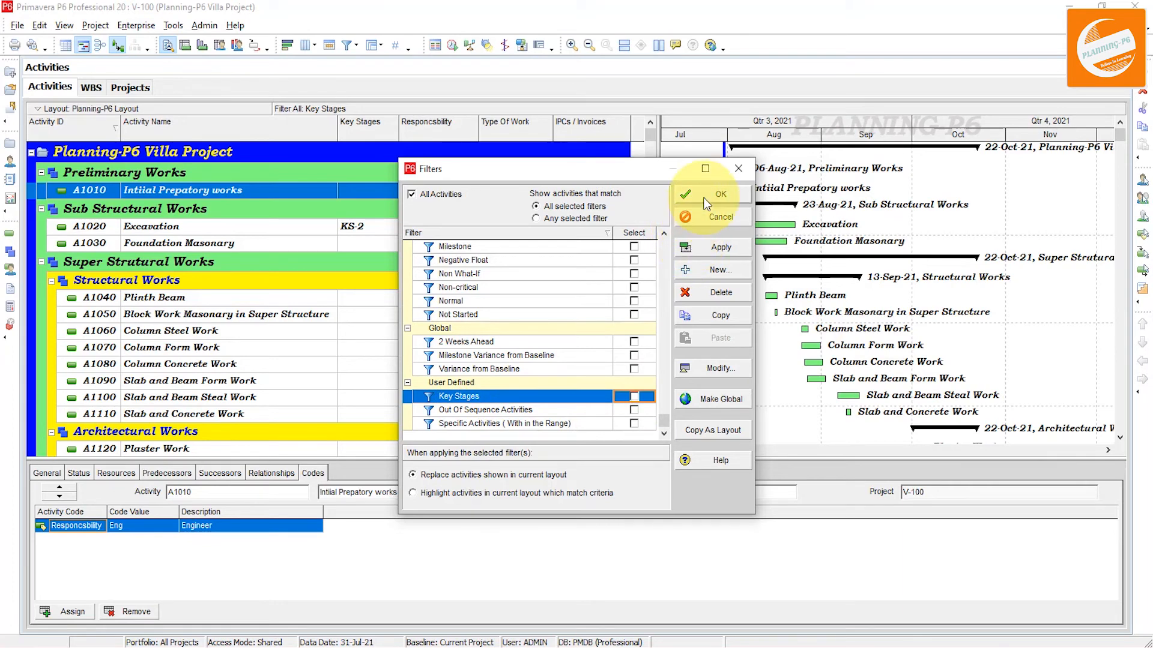
left_click(708, 196)
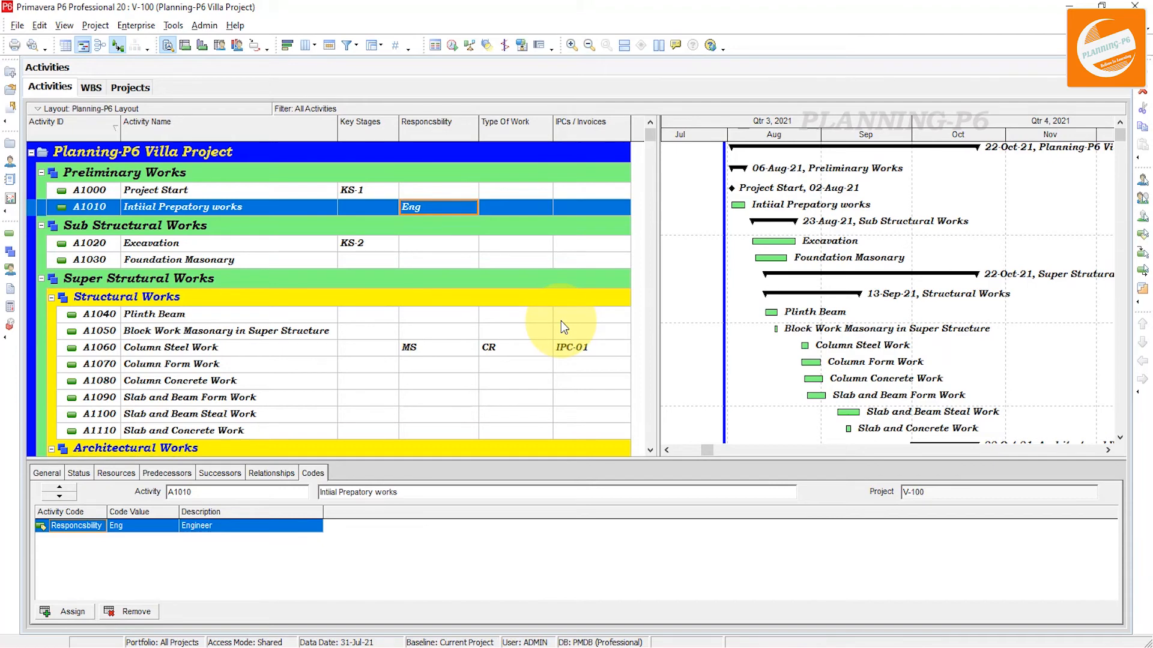
Step: Start an export in Spreadsheet - (XLSX) format with Activities as the data type and project V-100 as the source
left_click(18, 26)
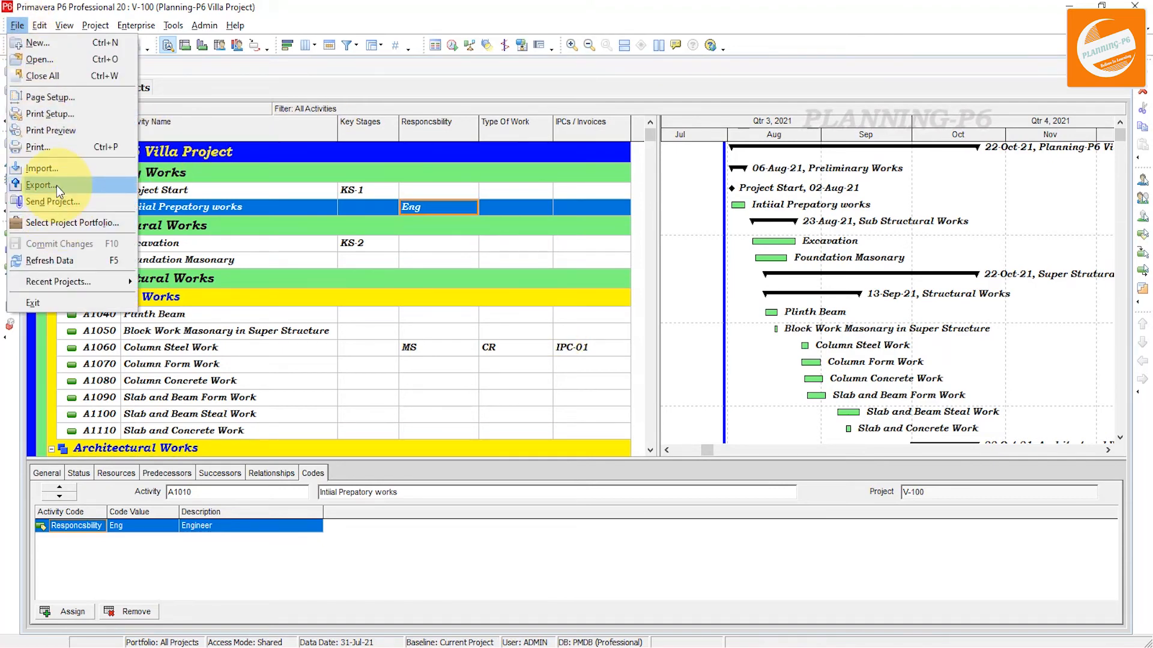
left_click(40, 185)
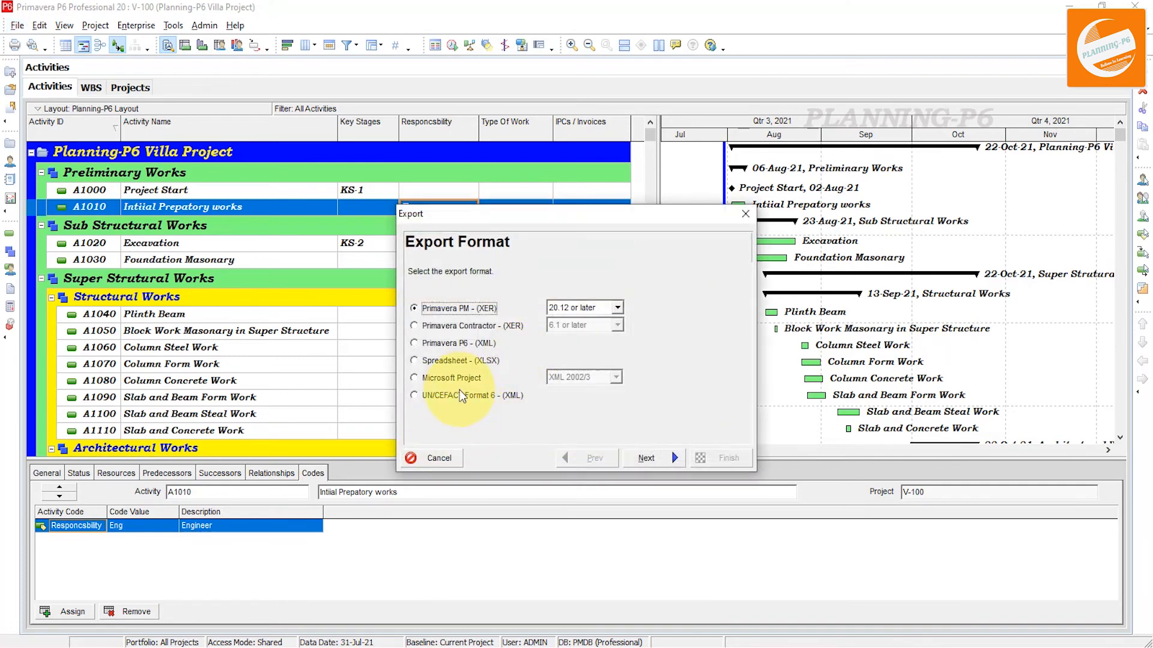
left_click(452, 359)
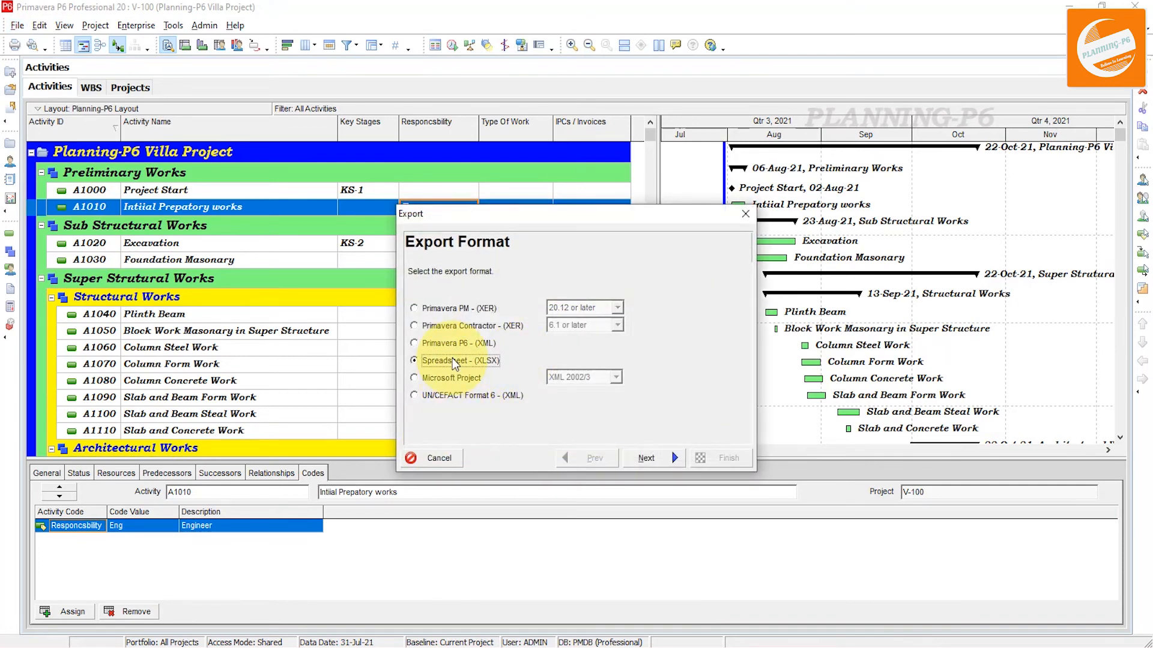
left_click(666, 458)
left_click(449, 308)
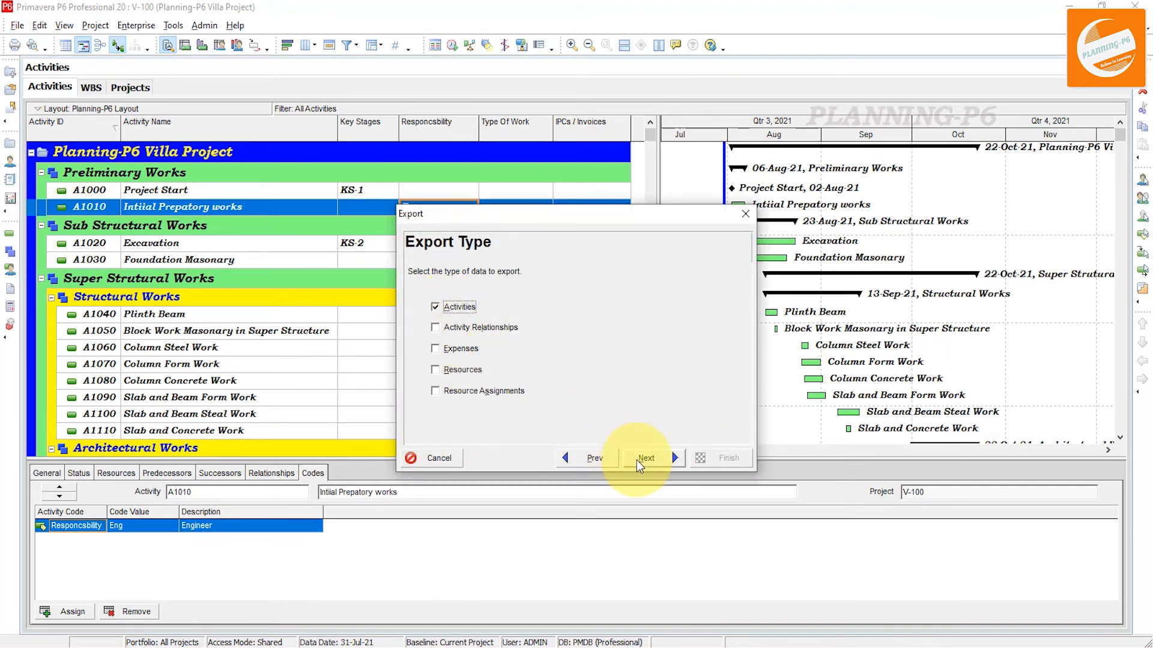
left_click(639, 460)
left_click(430, 331)
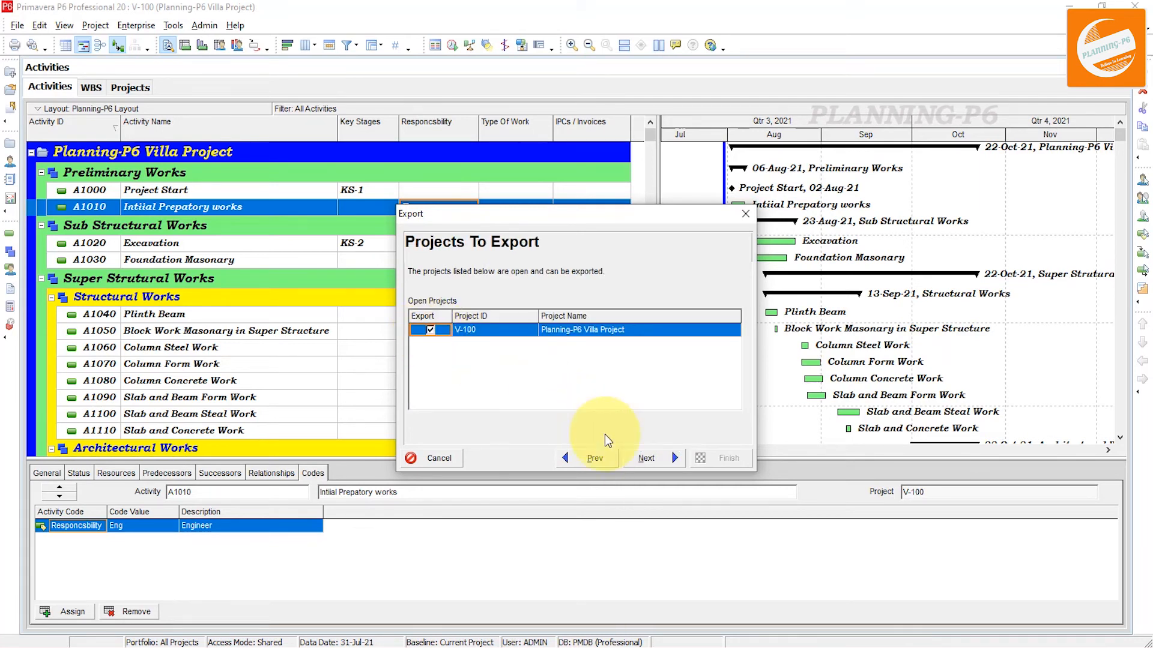
left_click(653, 459)
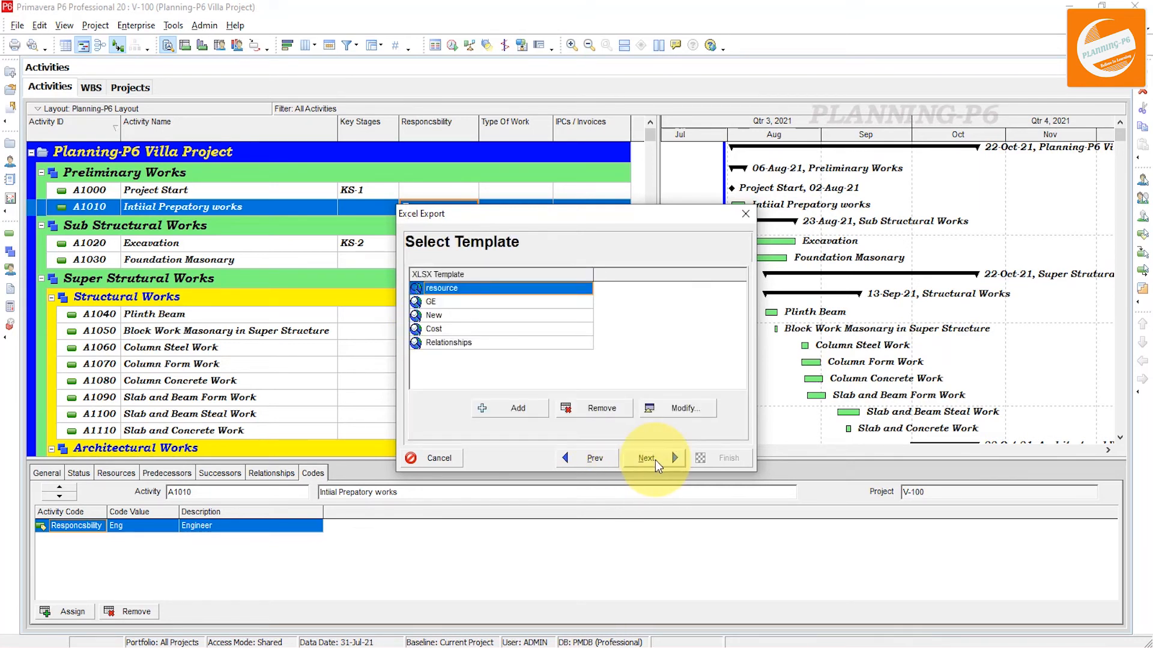
Step: Rename the export template New as A.Codes
left_click(453, 316)
left_click(454, 316)
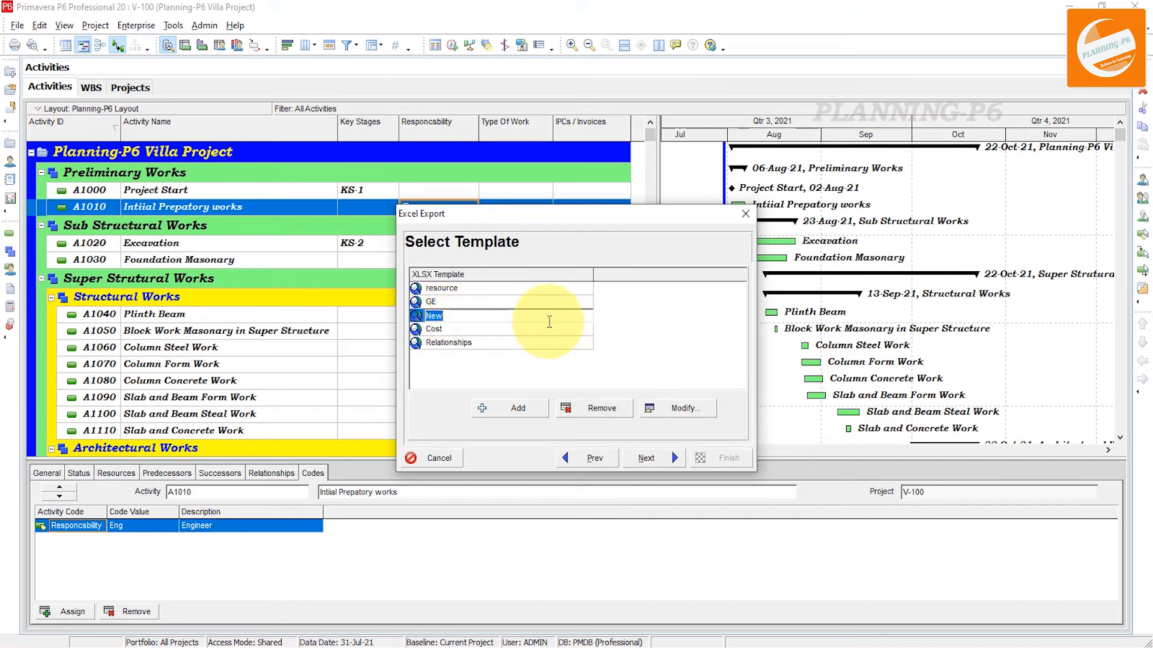
left_click(464, 314)
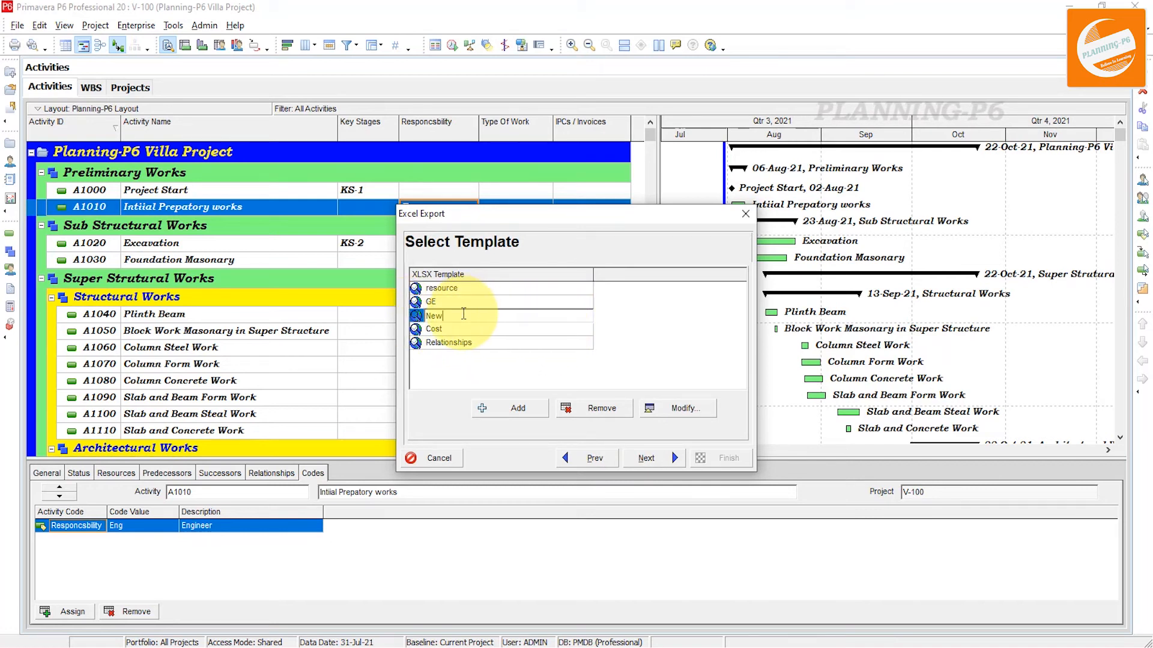
left_click_drag(464, 314, 388, 314)
type("A")
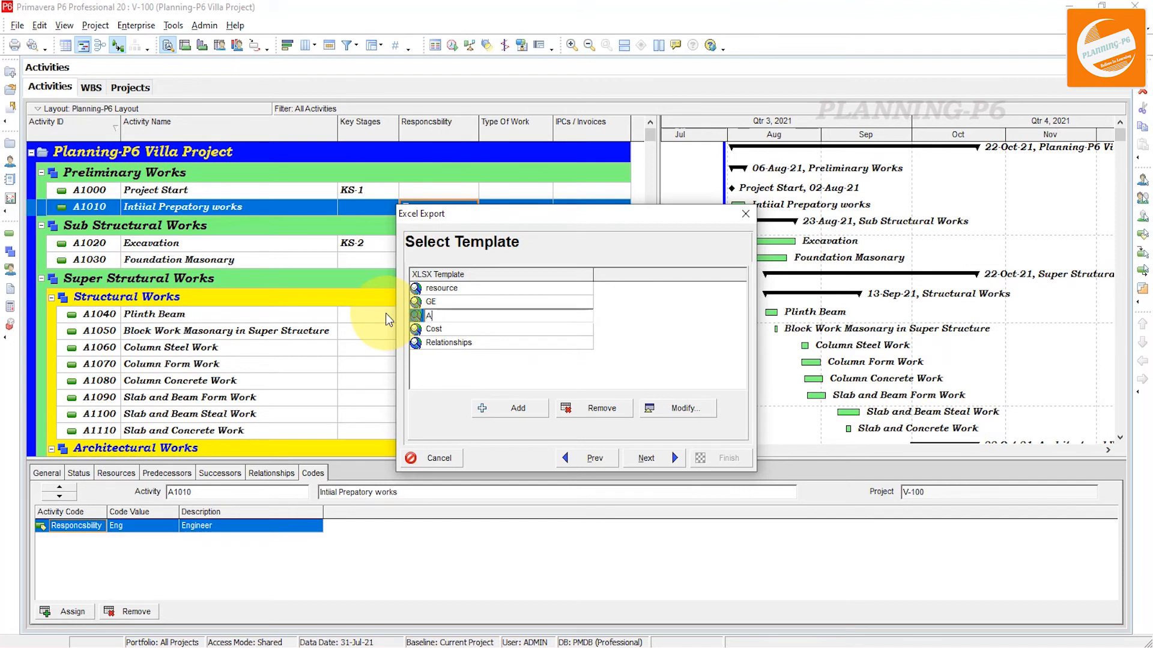
type(".Codes")
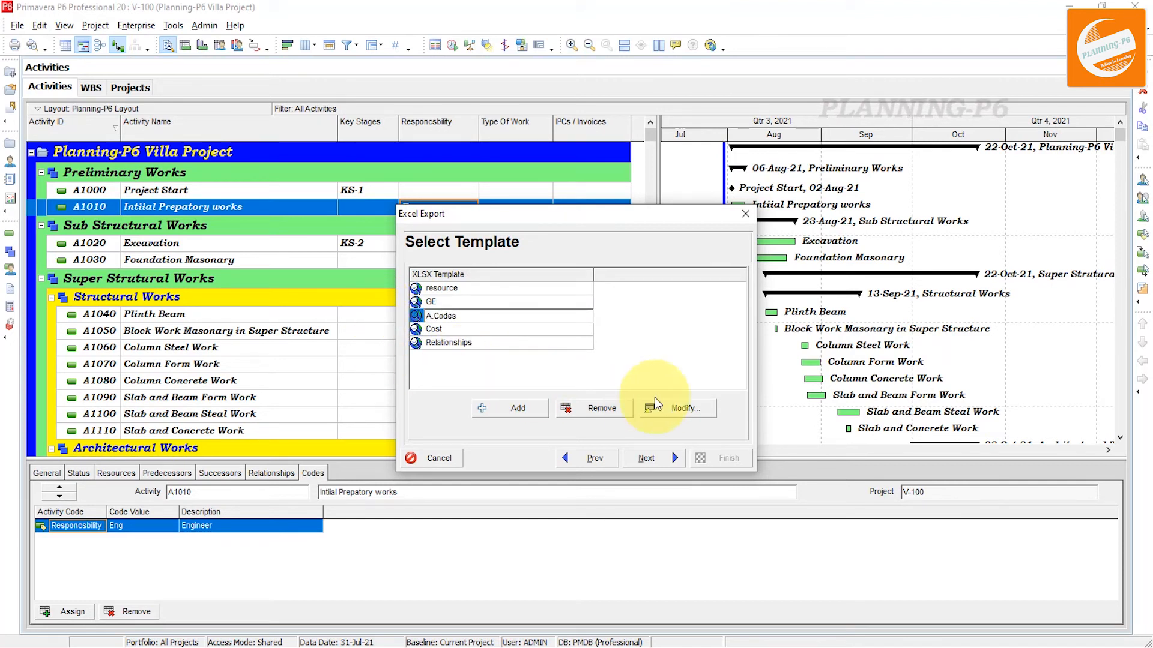
Step: Remove the Finish and Start columns from the selected options of the A.Codes template
left_click(691, 409)
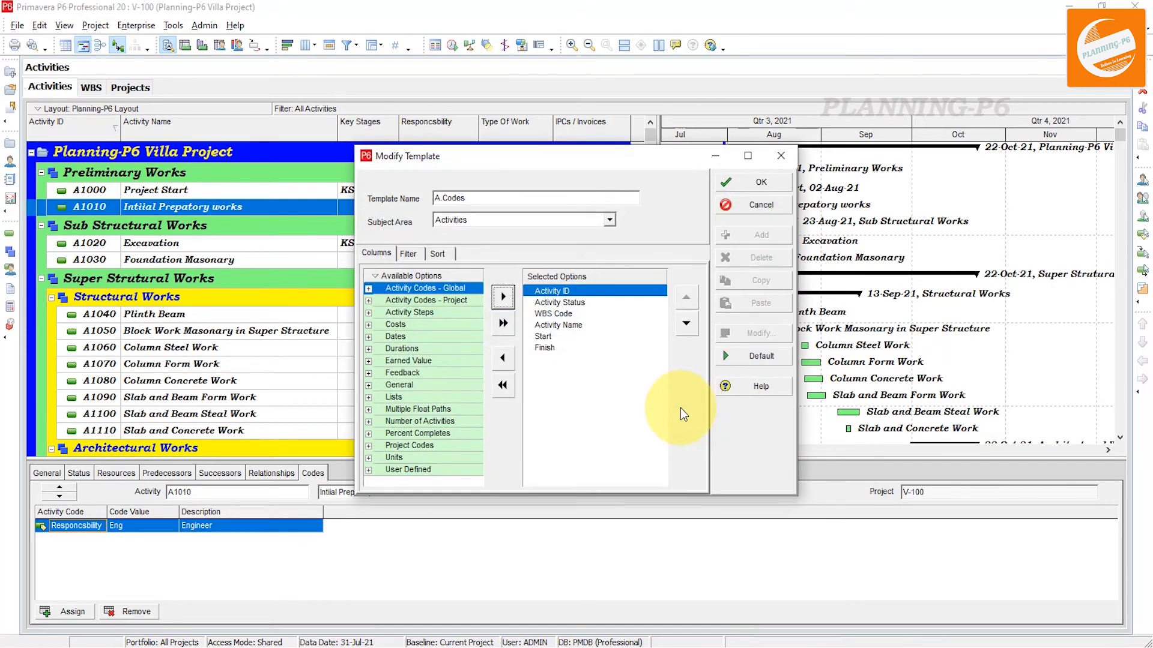
double_click(557, 349)
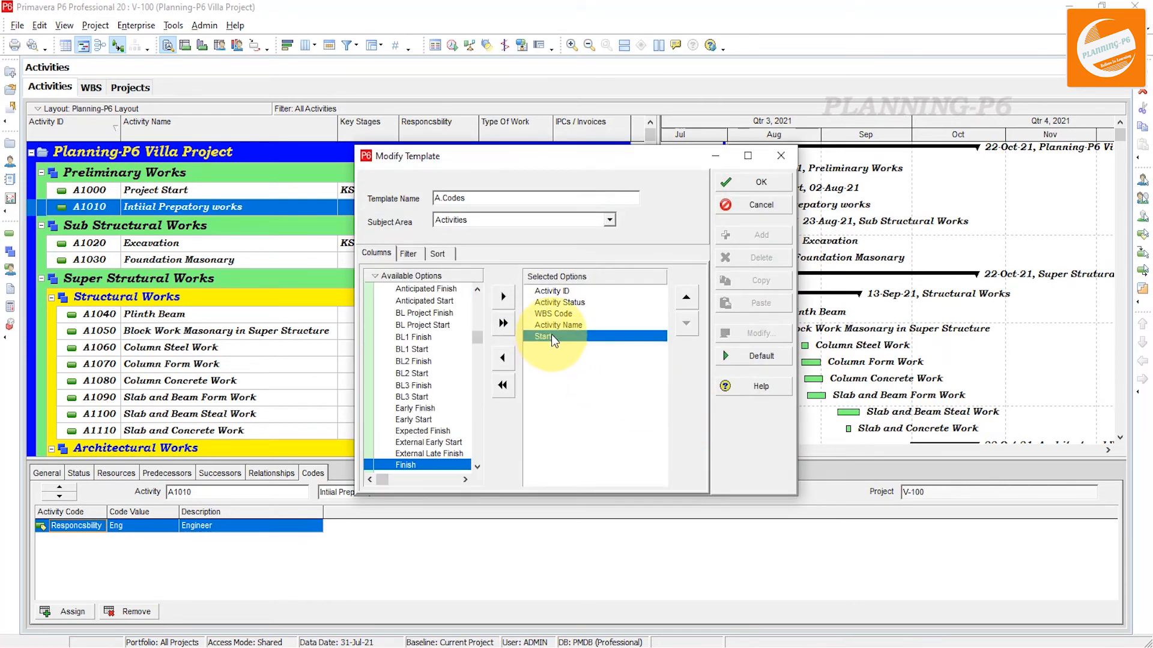
double_click(552, 335)
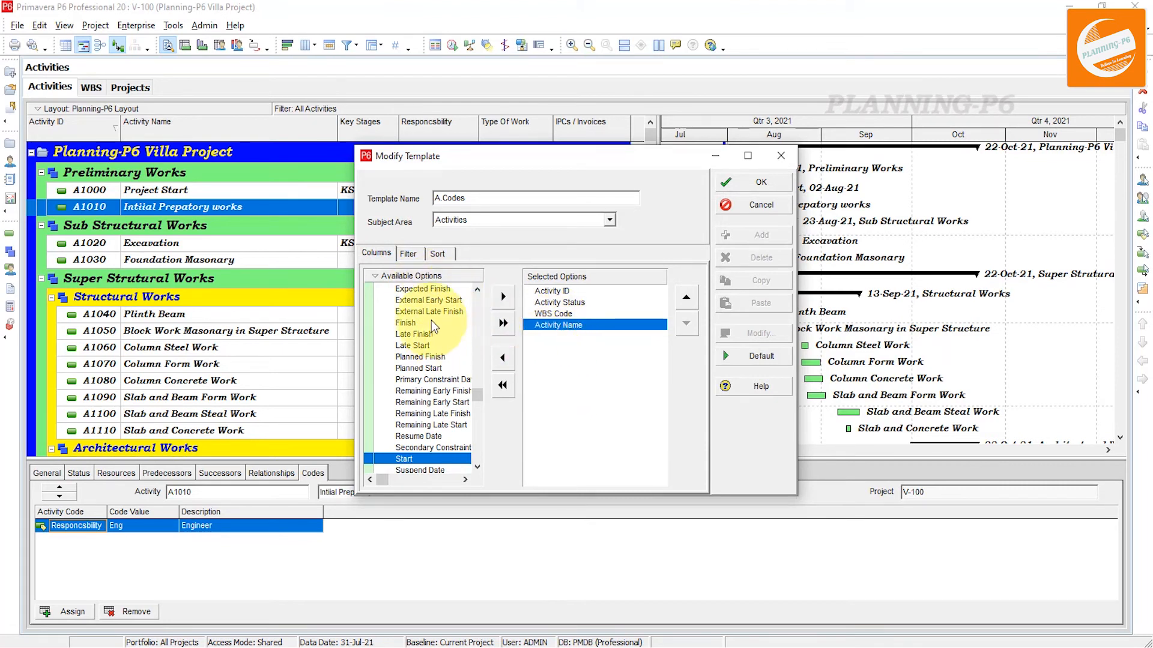
Step: Search the available options for key and add the project-level Key Stages column to the A.Codes template
right_click(432, 275)
left_click(426, 289)
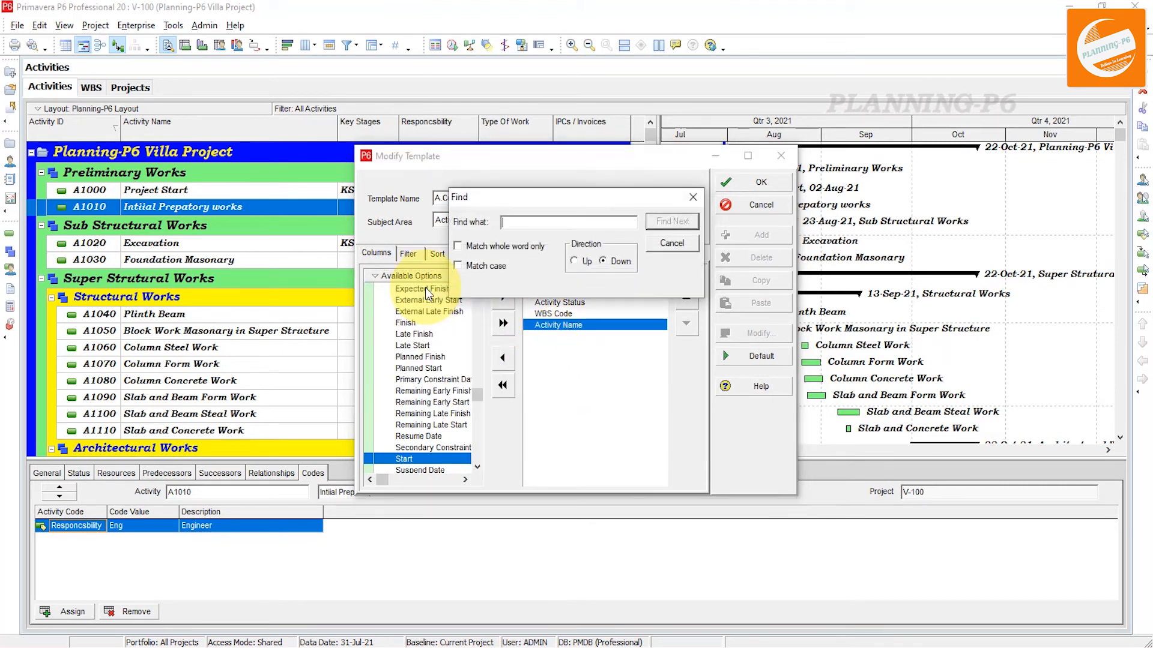
type("key")
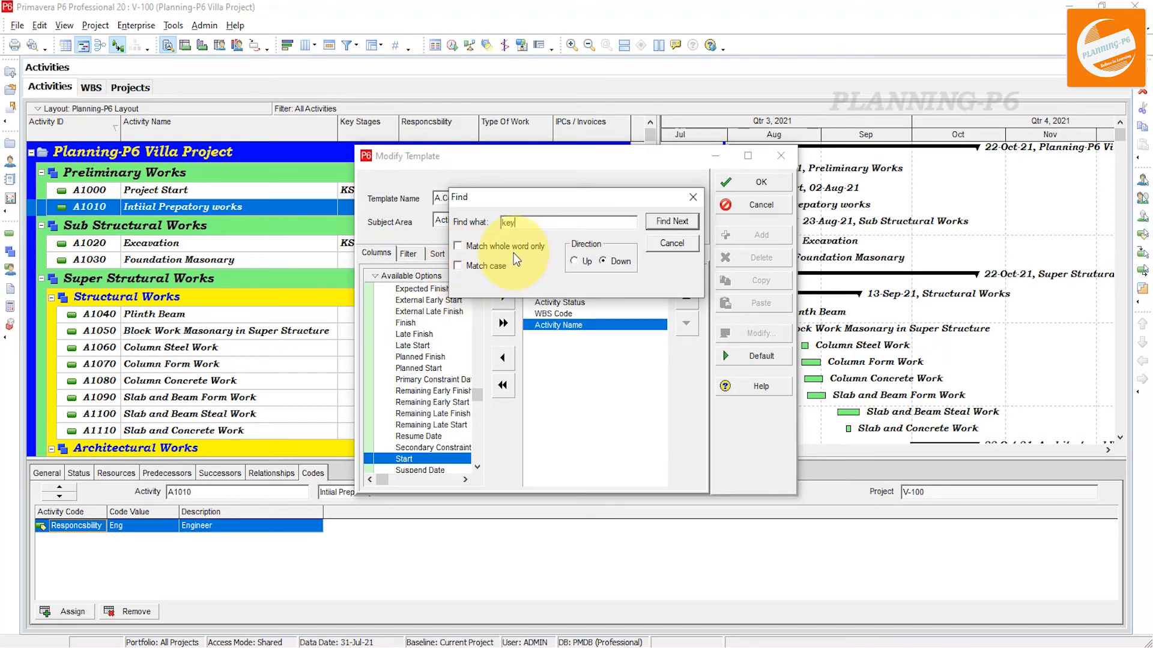
left_click(662, 226)
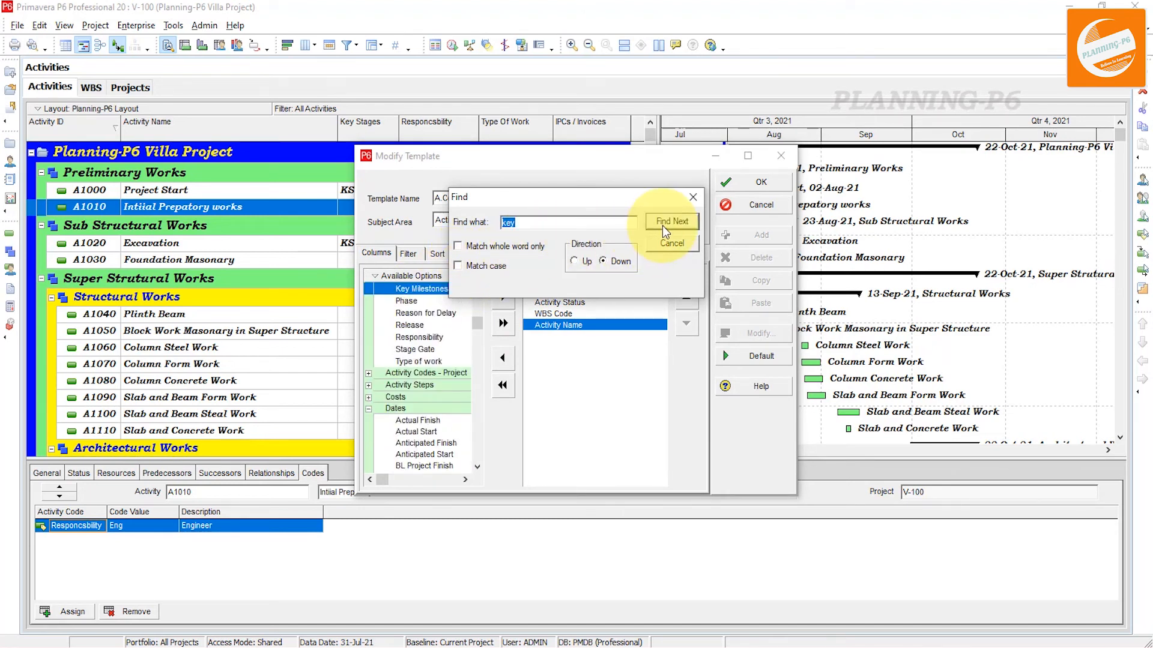
left_click(661, 225)
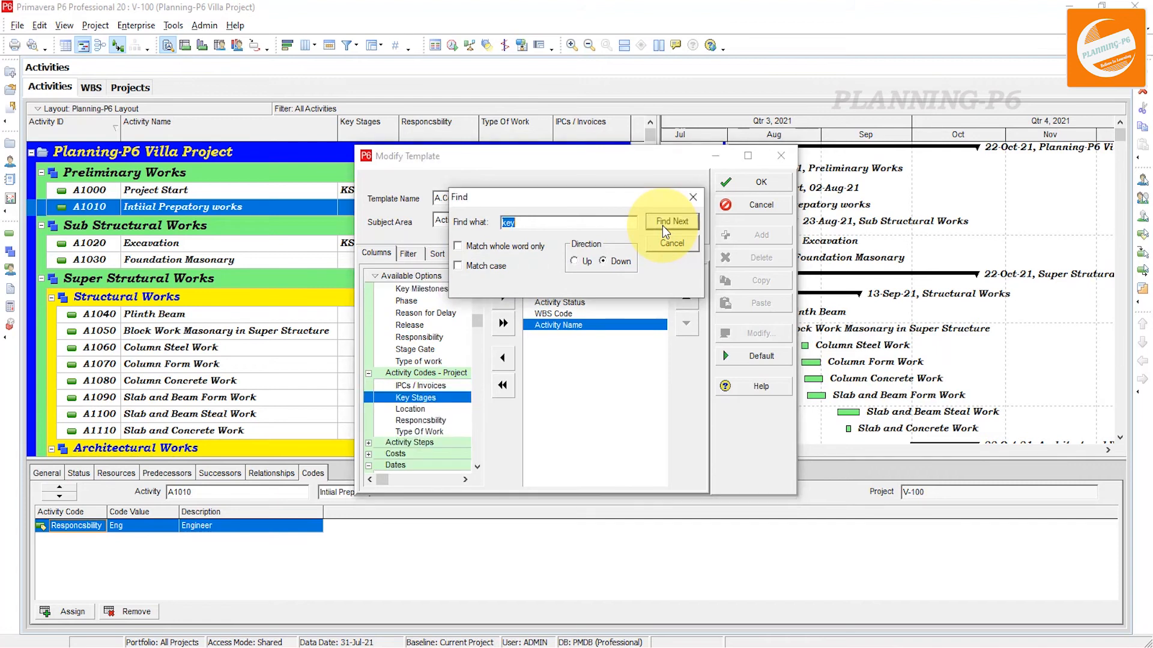
left_click(435, 398)
double_click(435, 399)
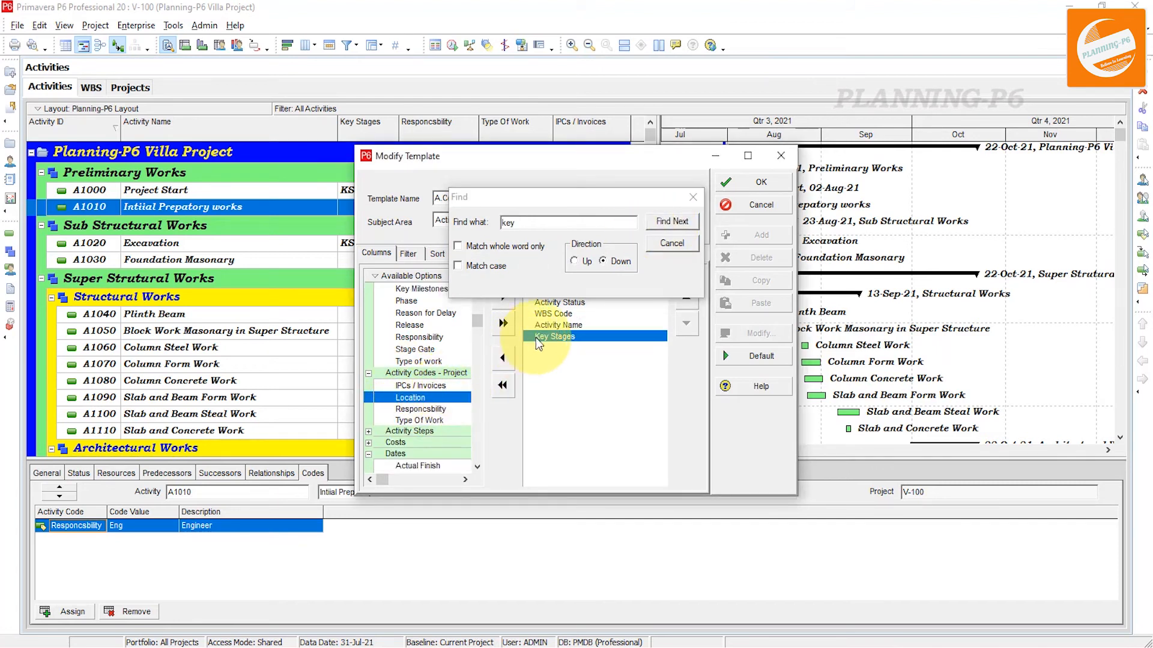
Step: Search the available options for res and add the project-level Responcsbility column to the template
left_click(548, 227)
double_click(548, 227)
type("res")
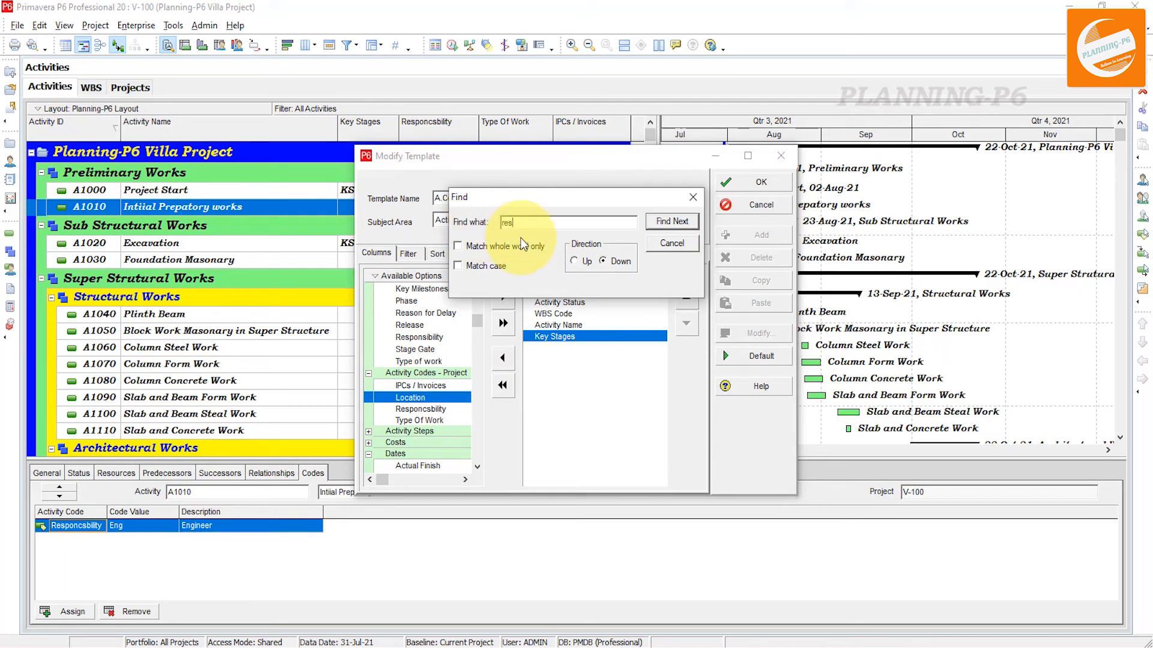
key("Return")
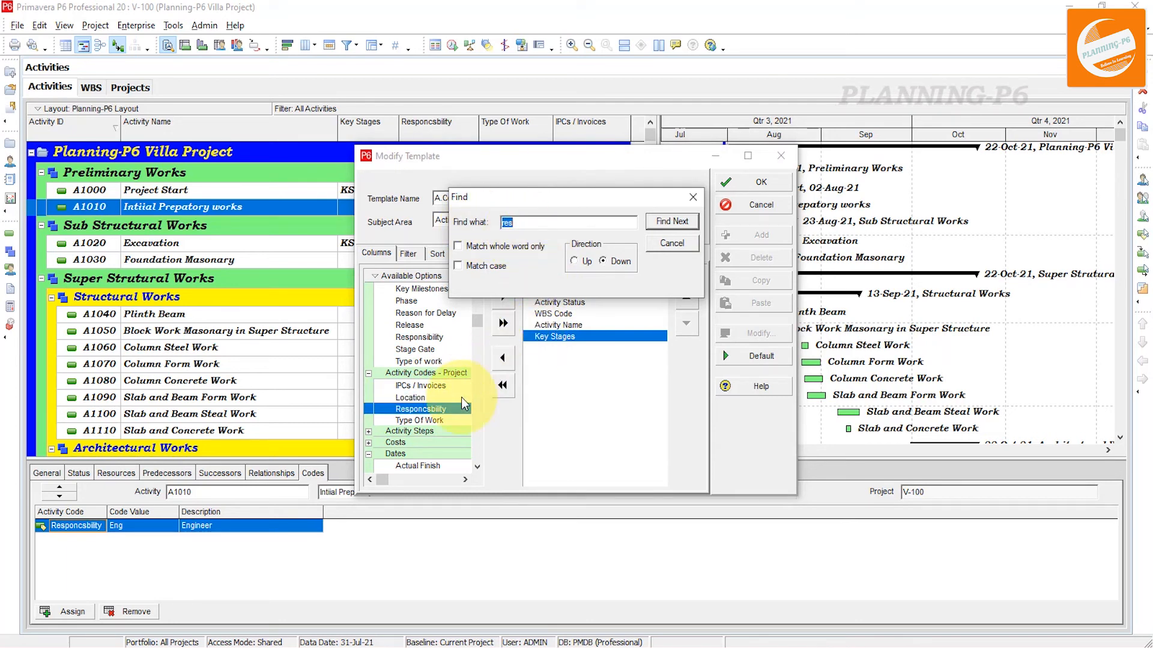
double_click(447, 410)
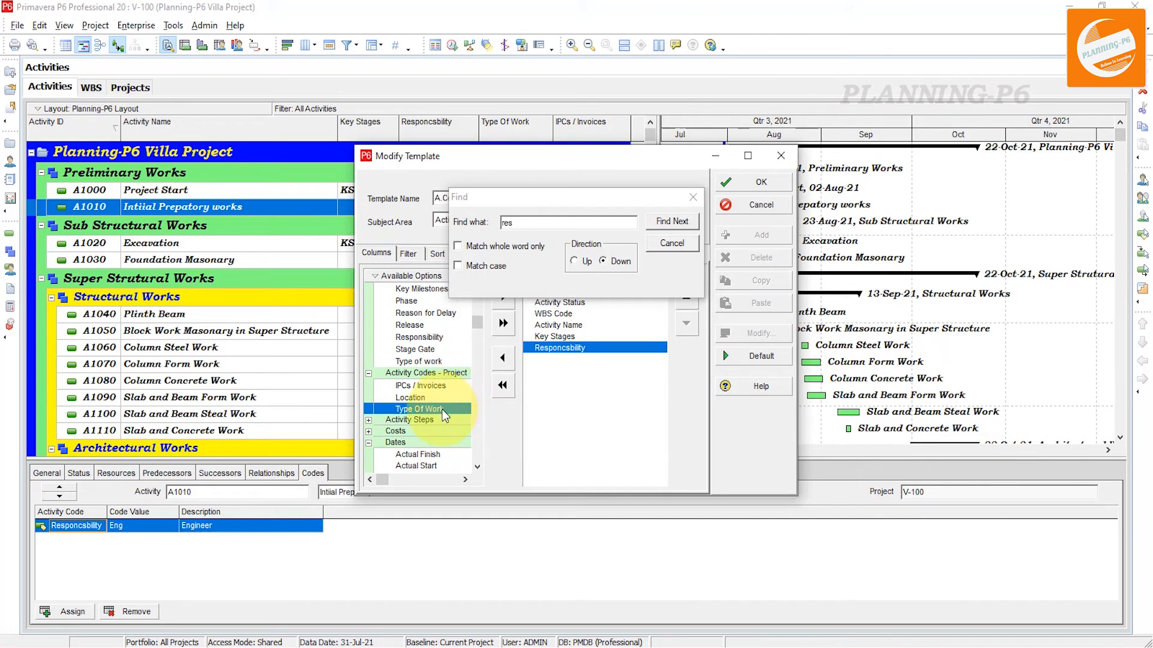
Step: Add the Type Of Work and IPCs / Invoices columns to the A.Codes template and save the template
double_click(442, 410)
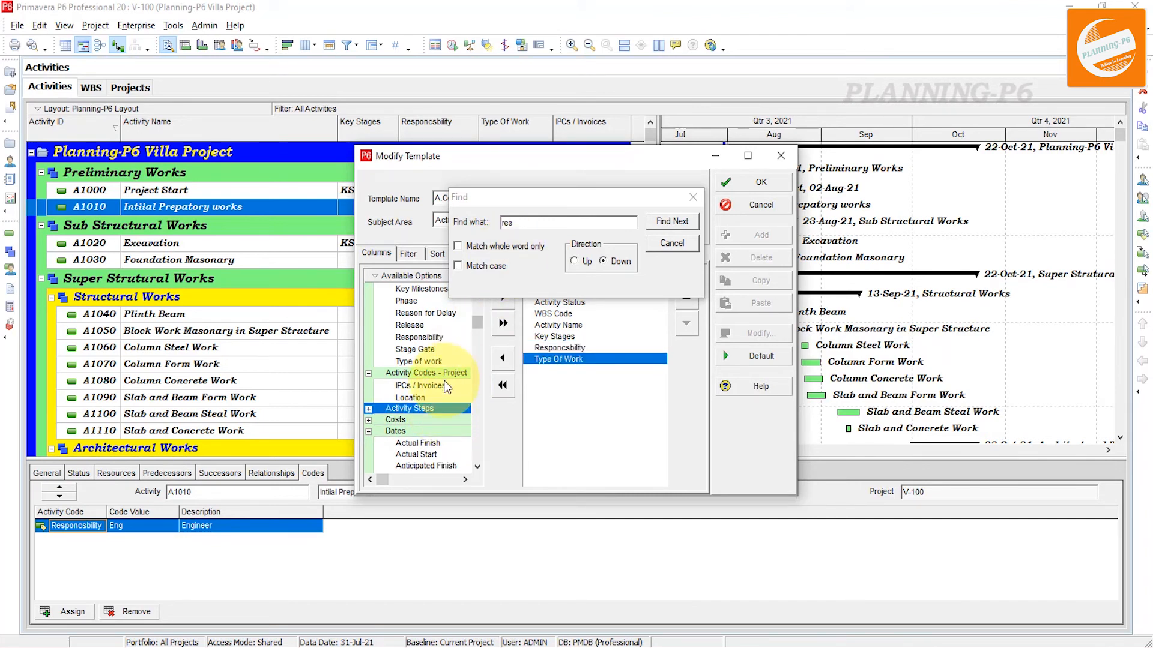
double_click(443, 384)
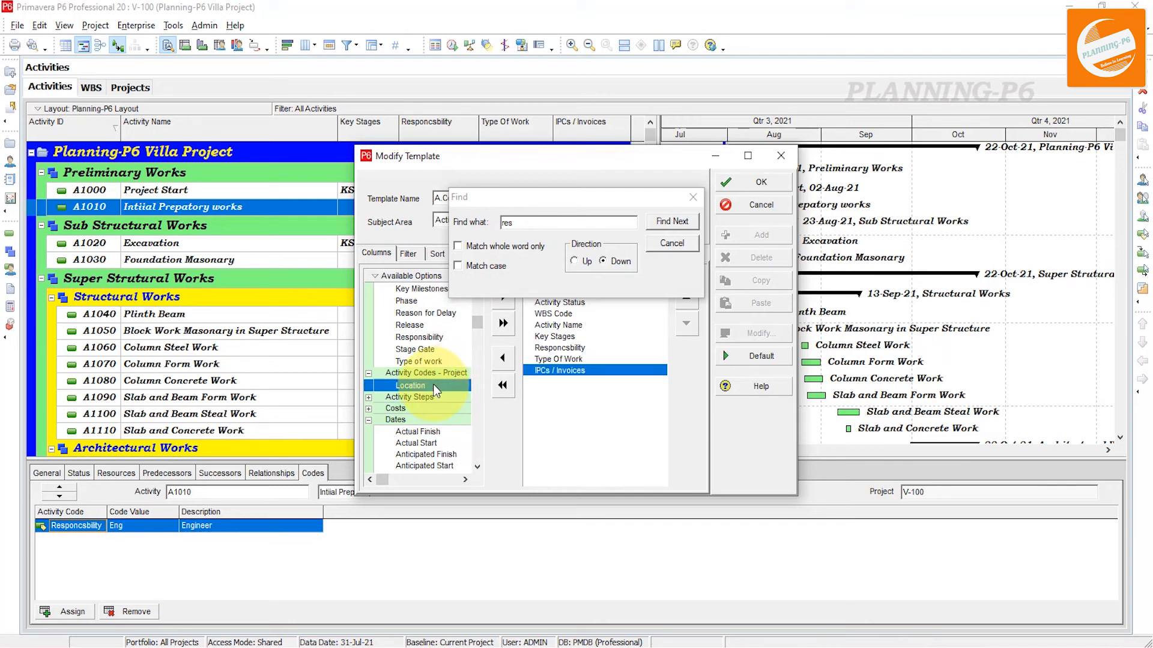
left_click(689, 199)
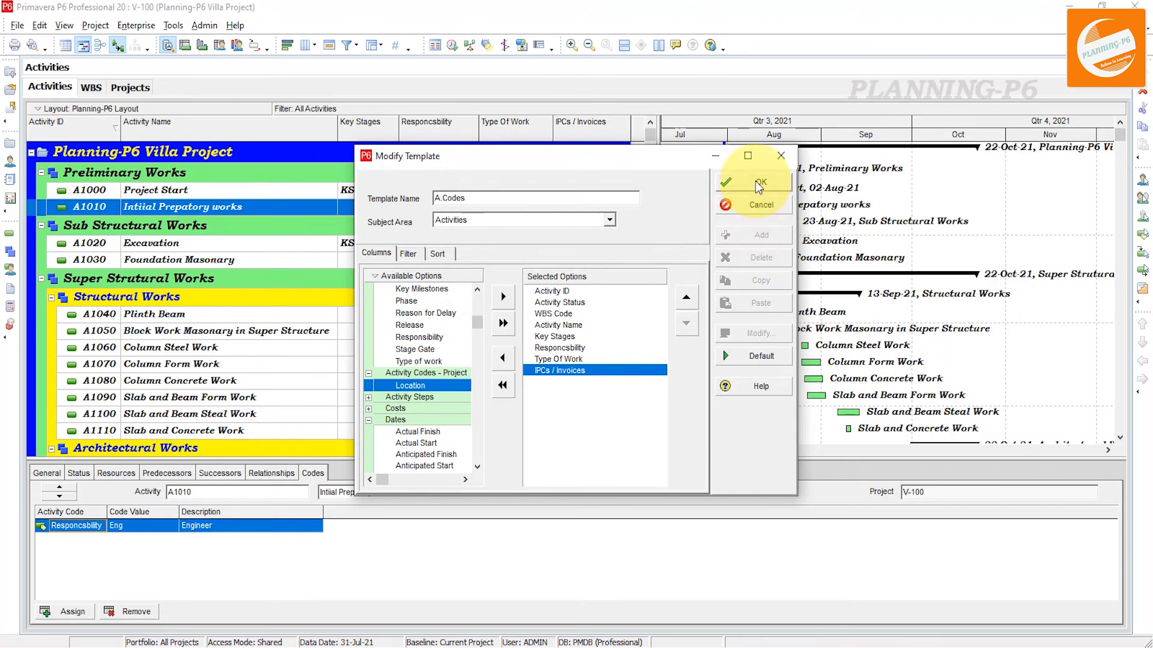
left_click(758, 182)
Step: Proceed to the export file selection and choose V-100-Activities as the Excel file for project V-100
left_click(656, 456)
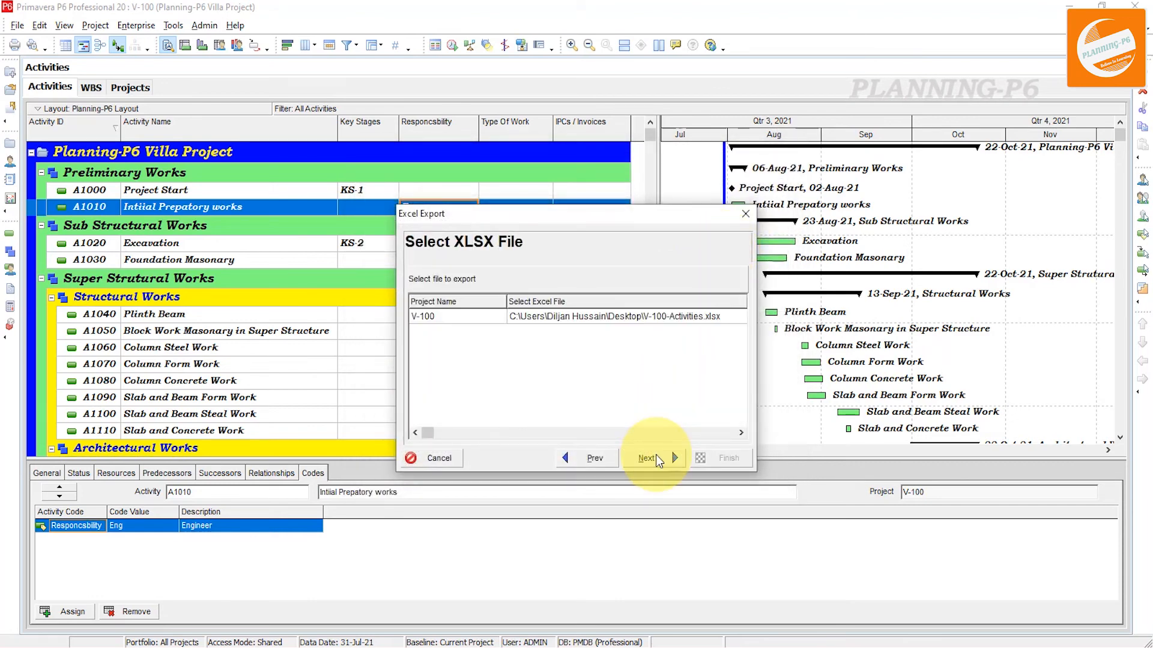
left_click(662, 317)
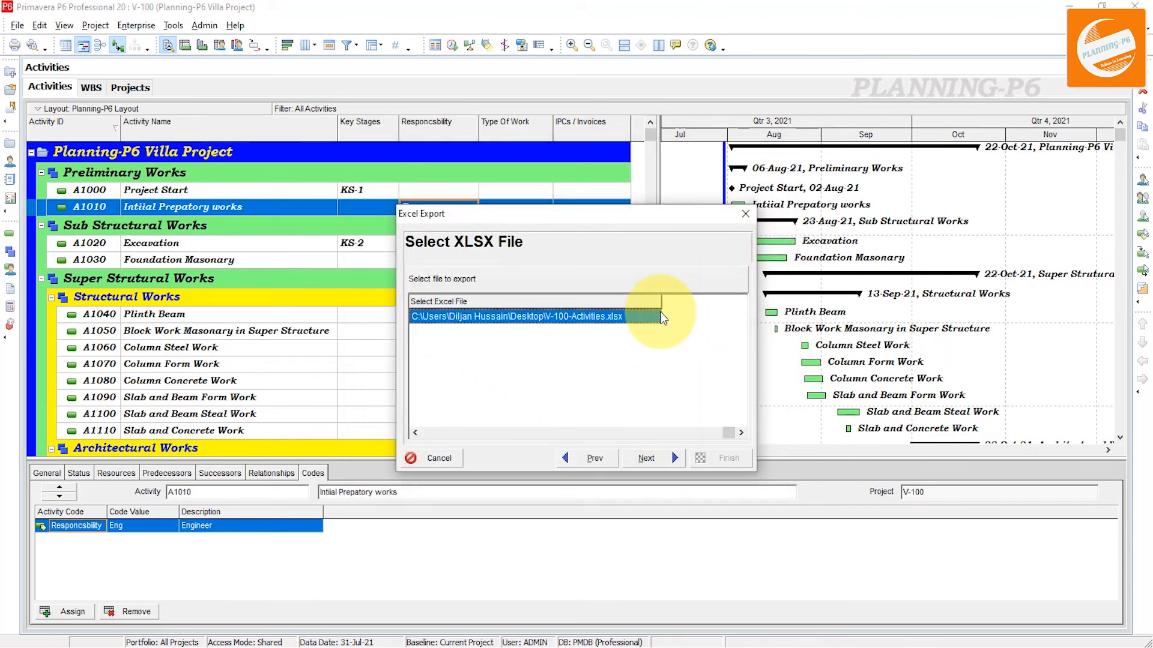
left_click(647, 316)
left_click(654, 318)
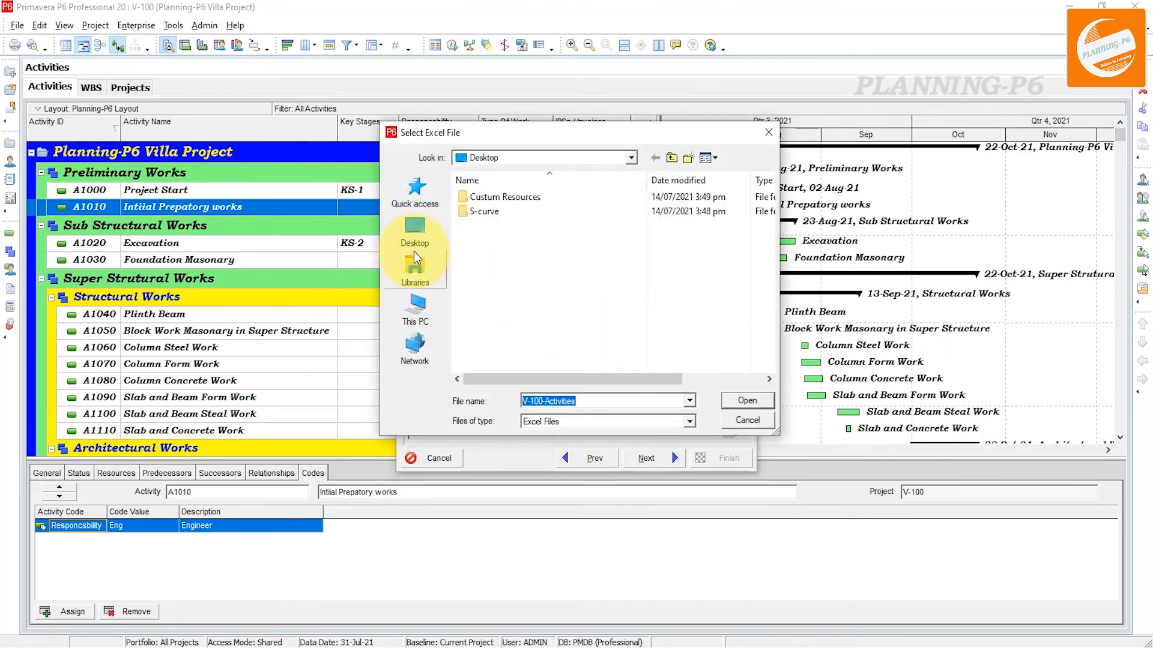
left_click(412, 235)
left_click(552, 345)
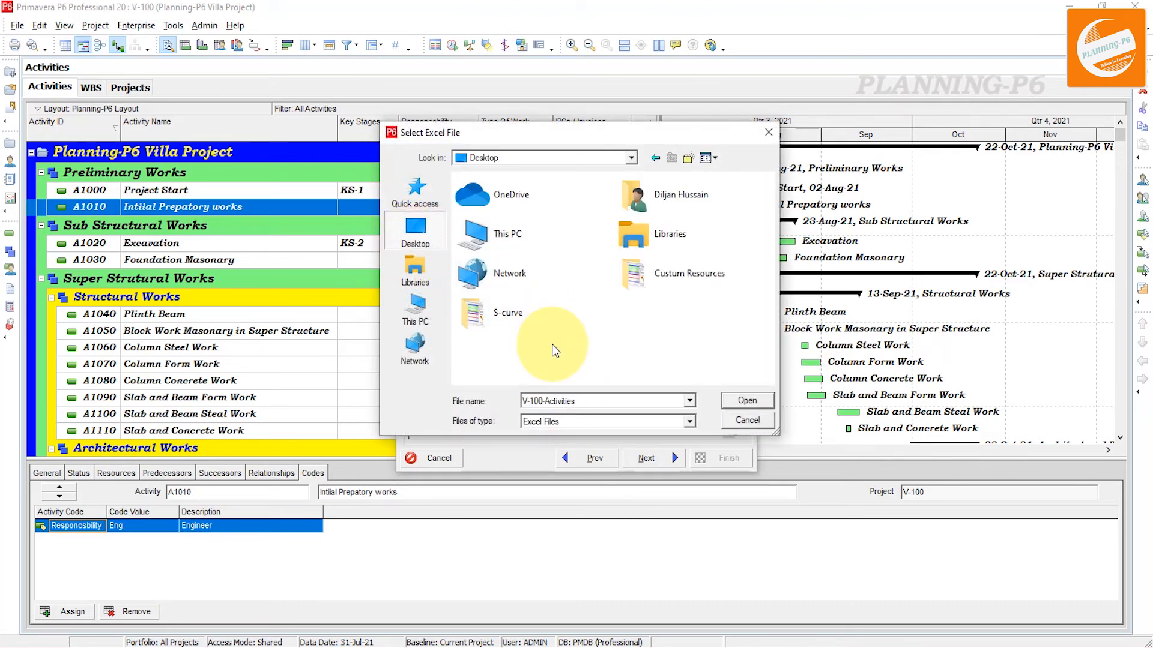
left_click(751, 399)
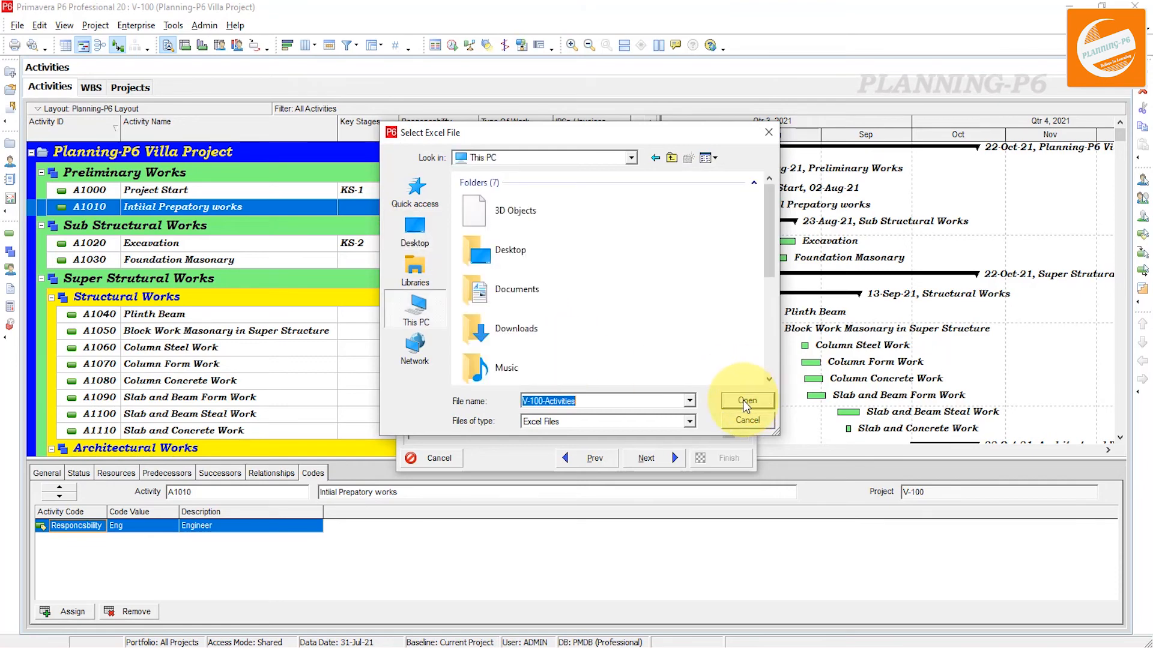
left_click(745, 401)
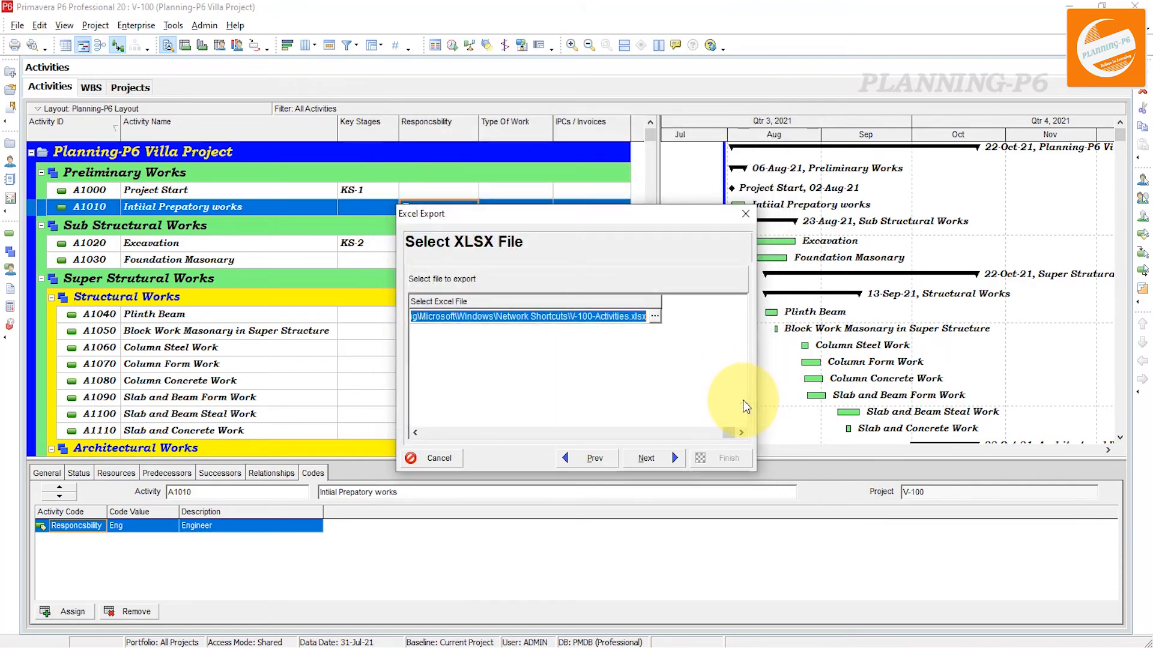
Step: Run the spreadsheet export of the V-100 activities and dismiss the export result
left_click(656, 463)
left_click(718, 459)
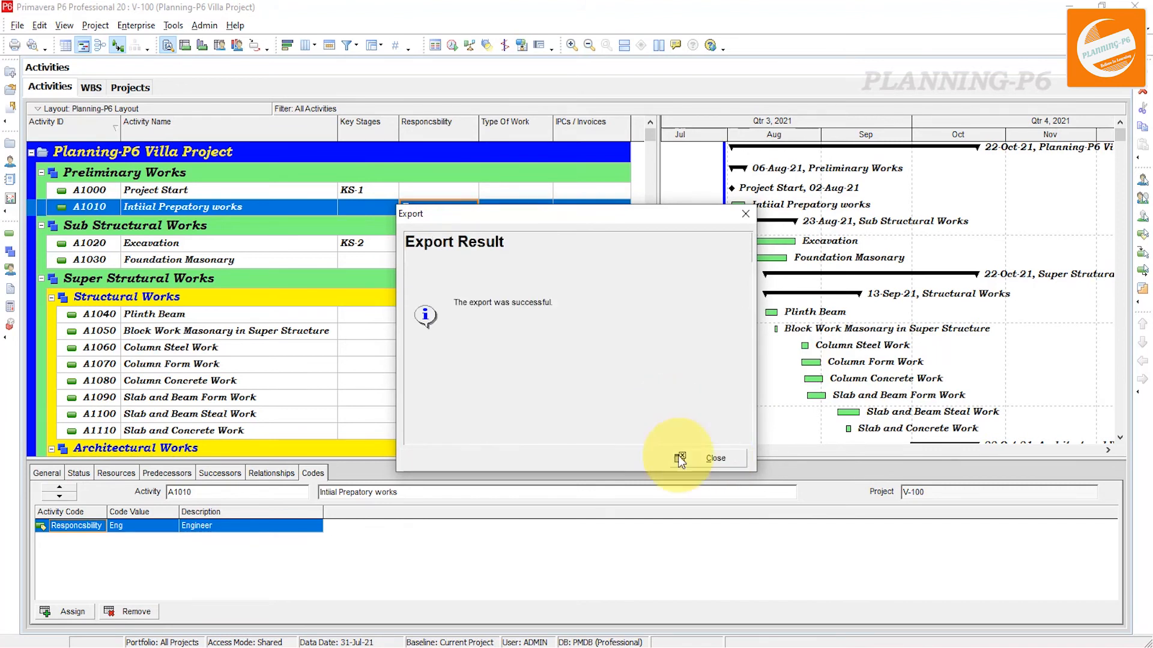
left_click(712, 458)
Step: Switch to the desktop and open the exported V-100-Activities workbook in Excel
left_click(1068, 6)
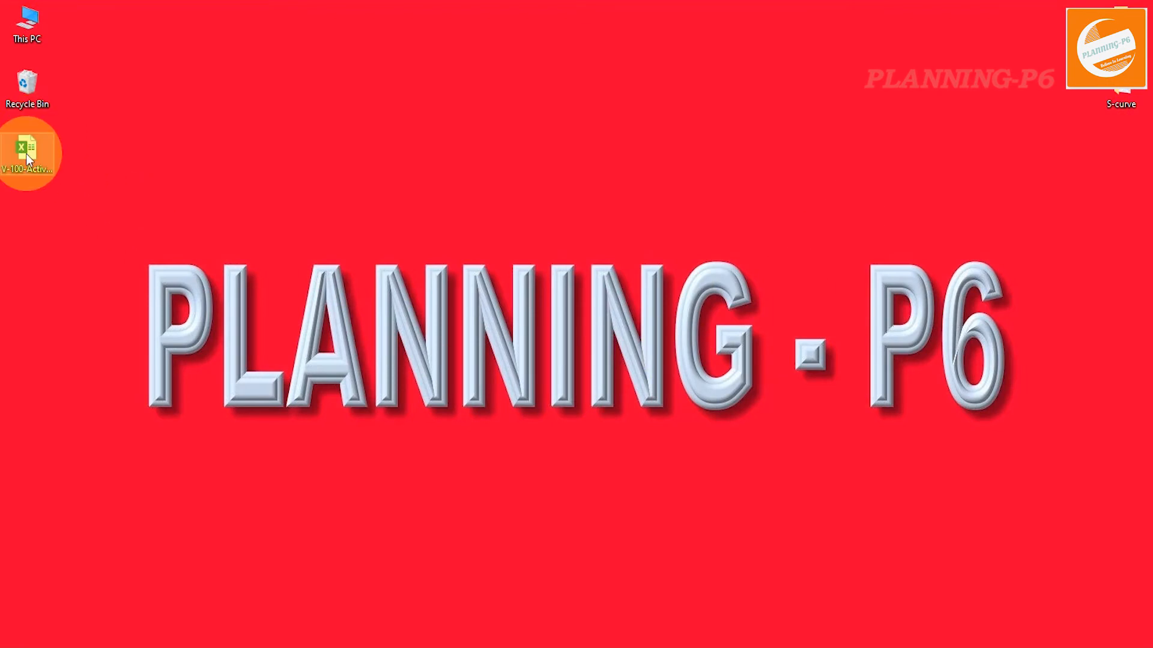
double_click(27, 153)
double_click(33, 156)
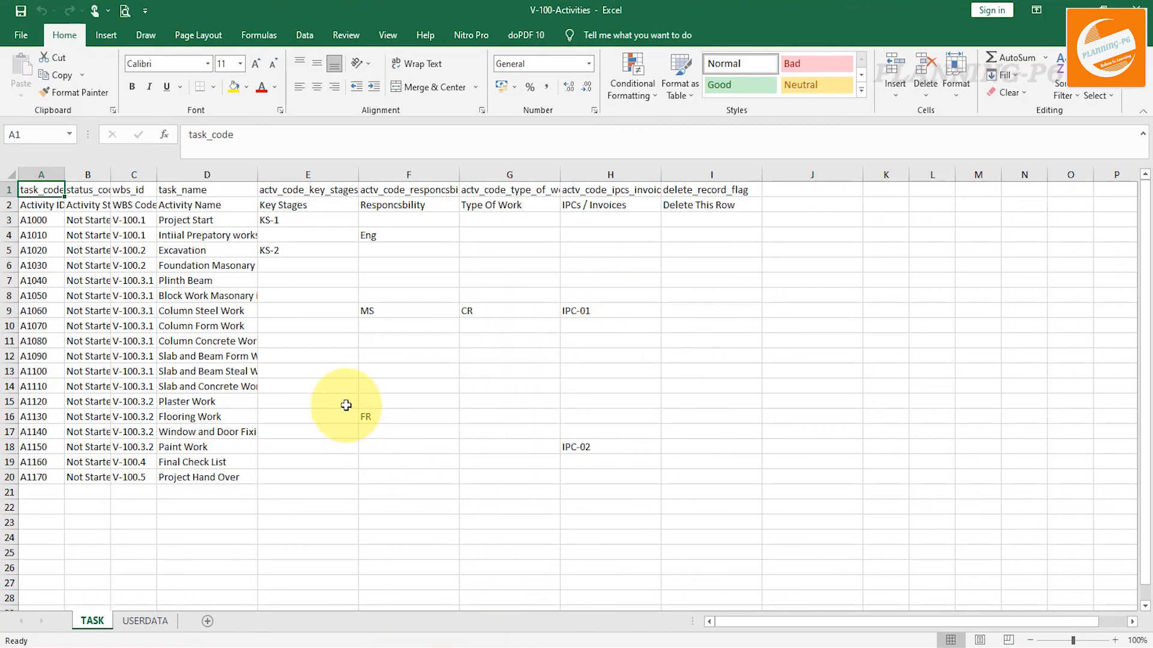
Step: Copy the Responcsbility code MS from F9 and paste it as values down to F15
left_click(388, 370)
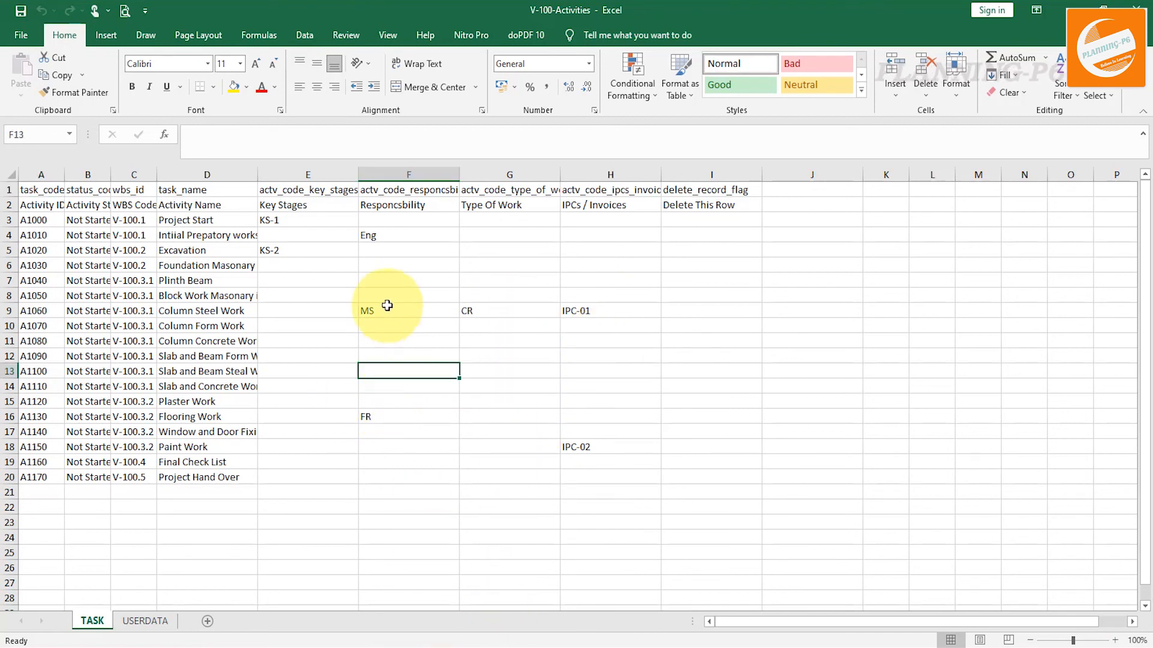
left_click(382, 309)
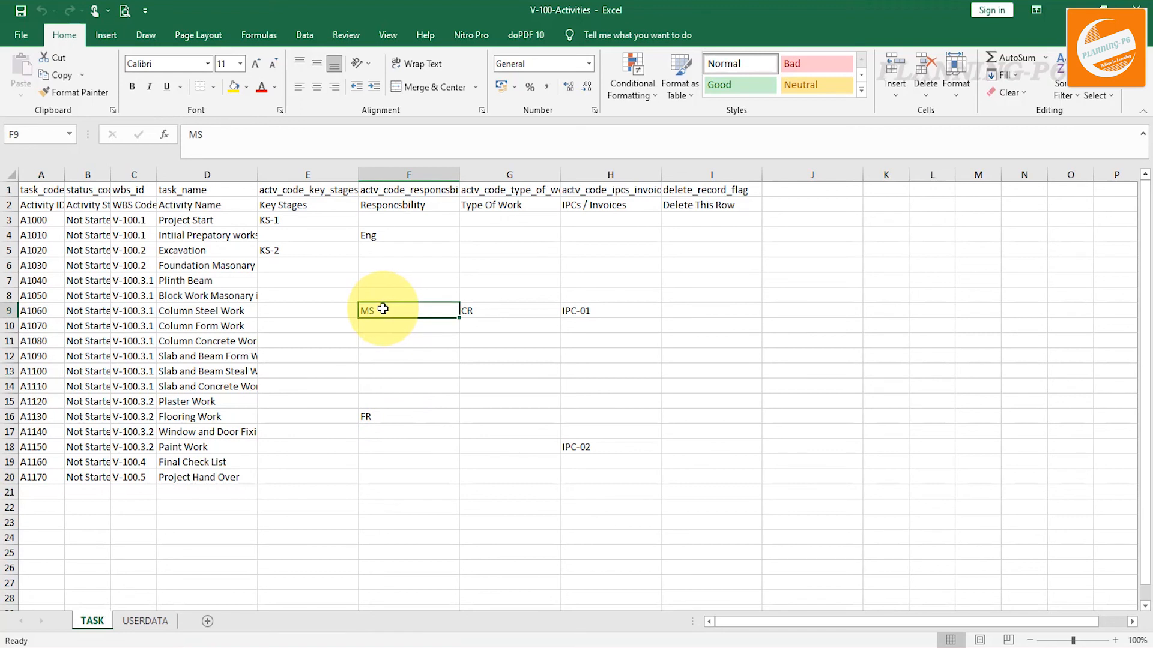
key("ctrl+c")
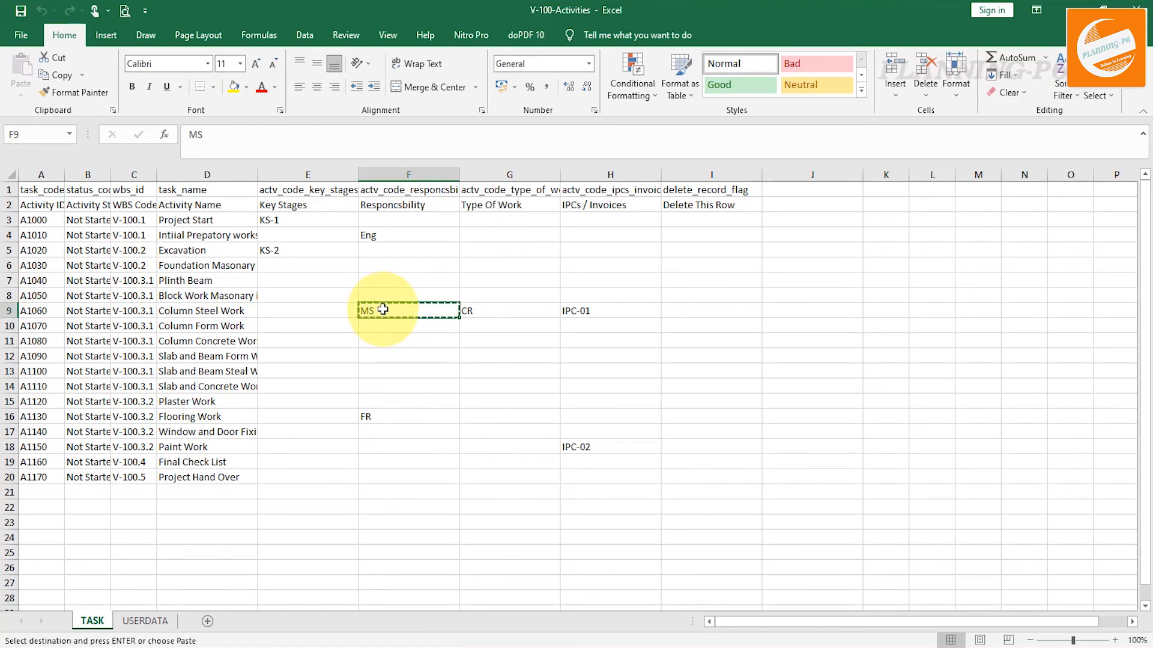
left_click_drag(392, 314, 386, 396)
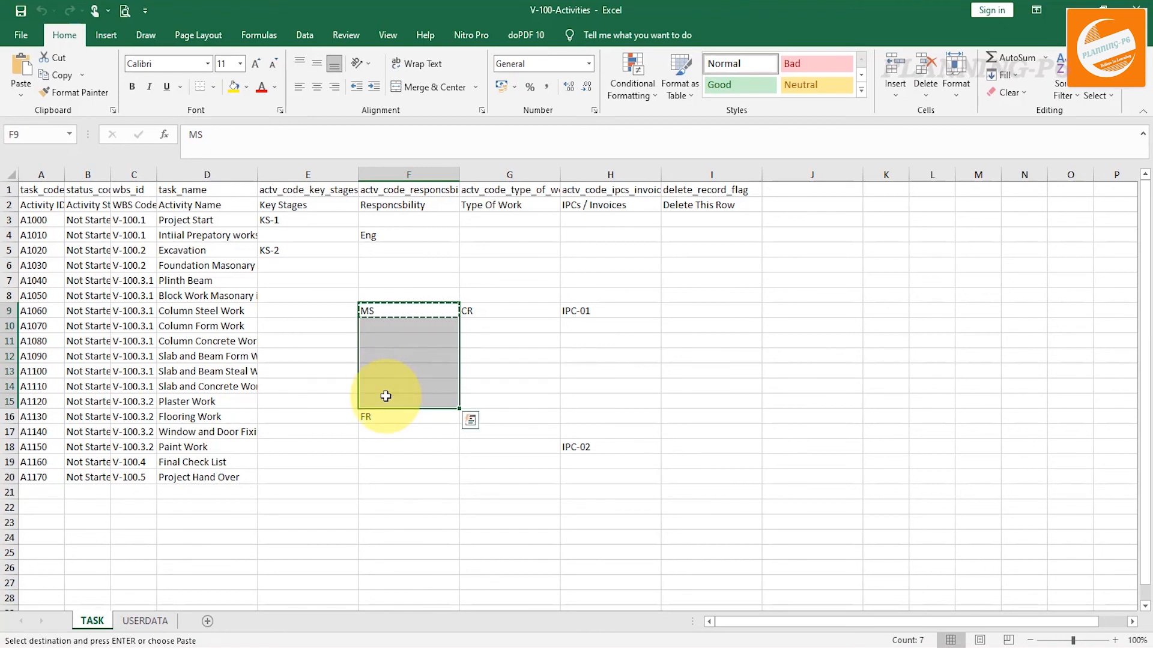
right_click(386, 397)
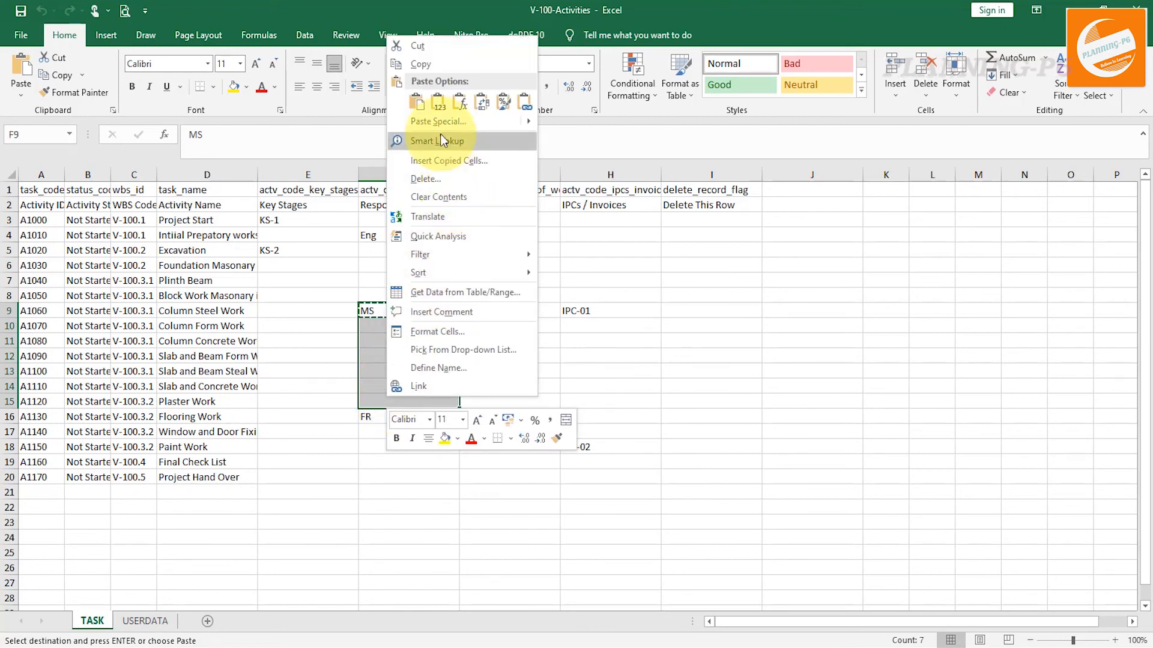
left_click(438, 102)
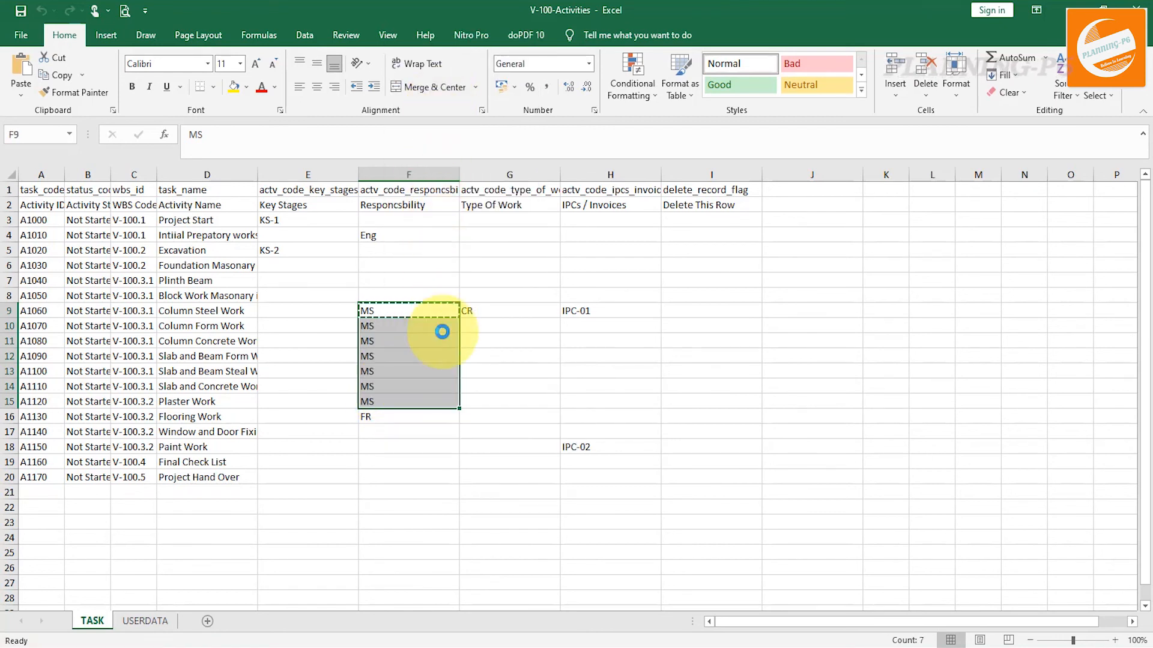
Step: Change the number format category of the Responcsbility cells F9:F15
right_click(394, 358)
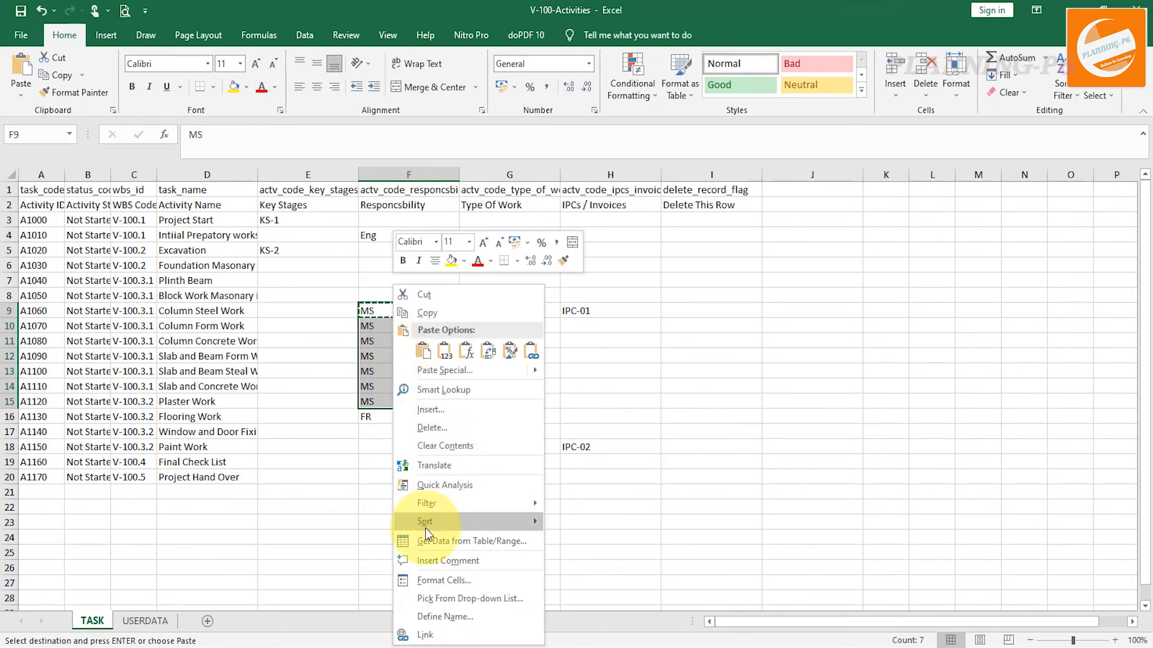
left_click(440, 580)
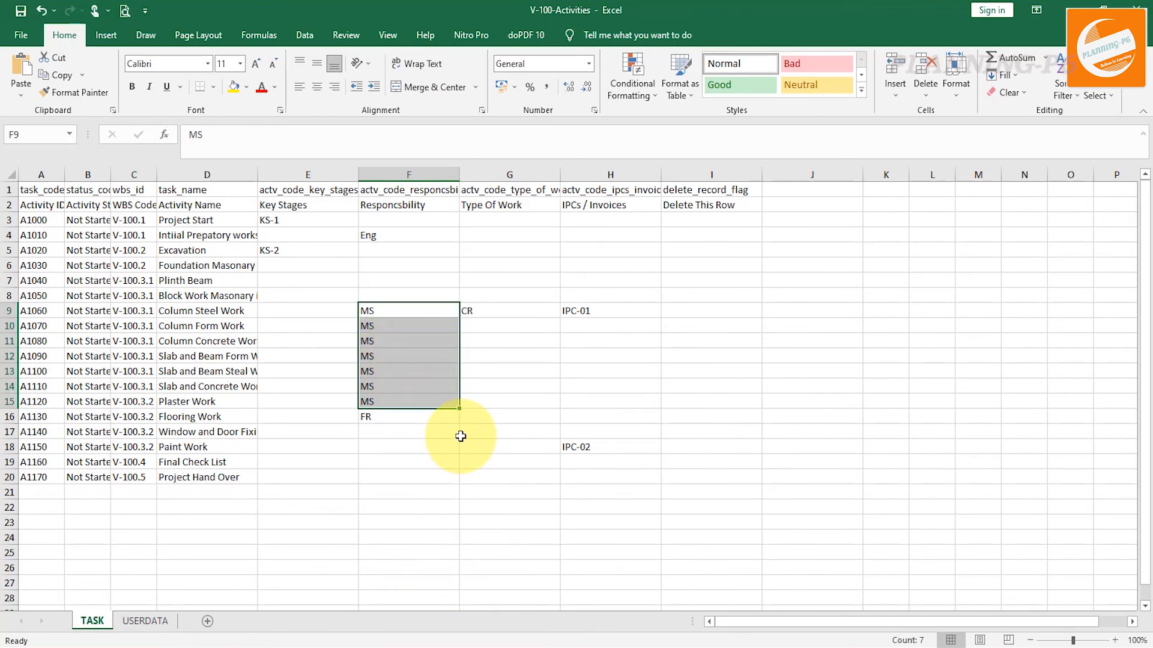
left_click(273, 436)
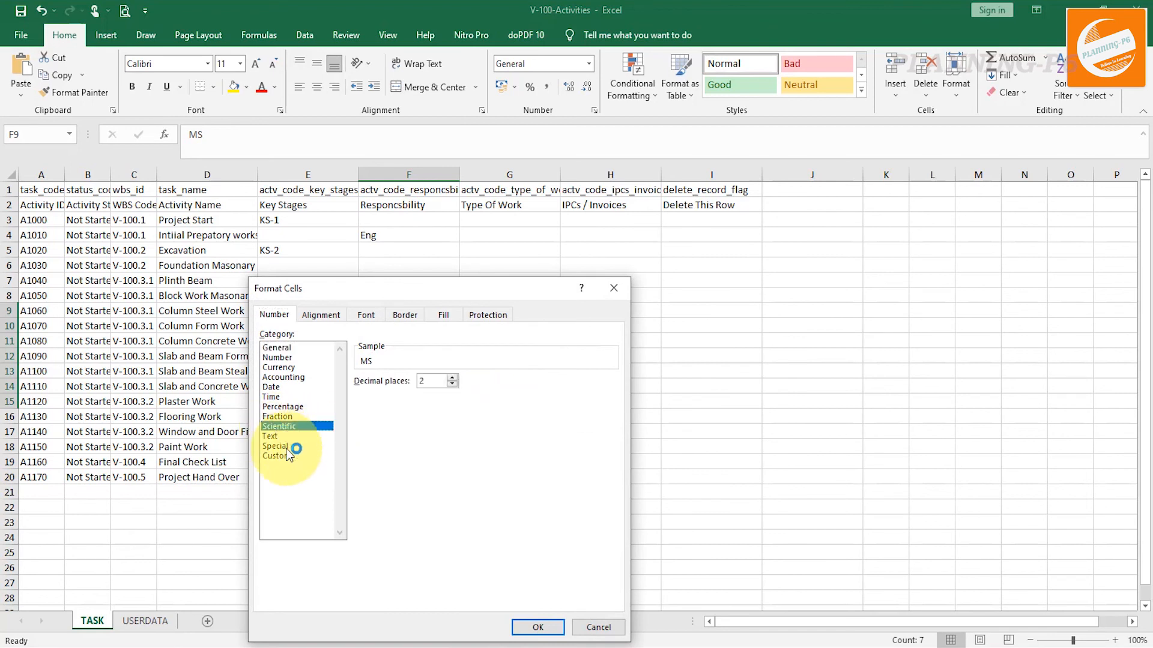
left_click(537, 627)
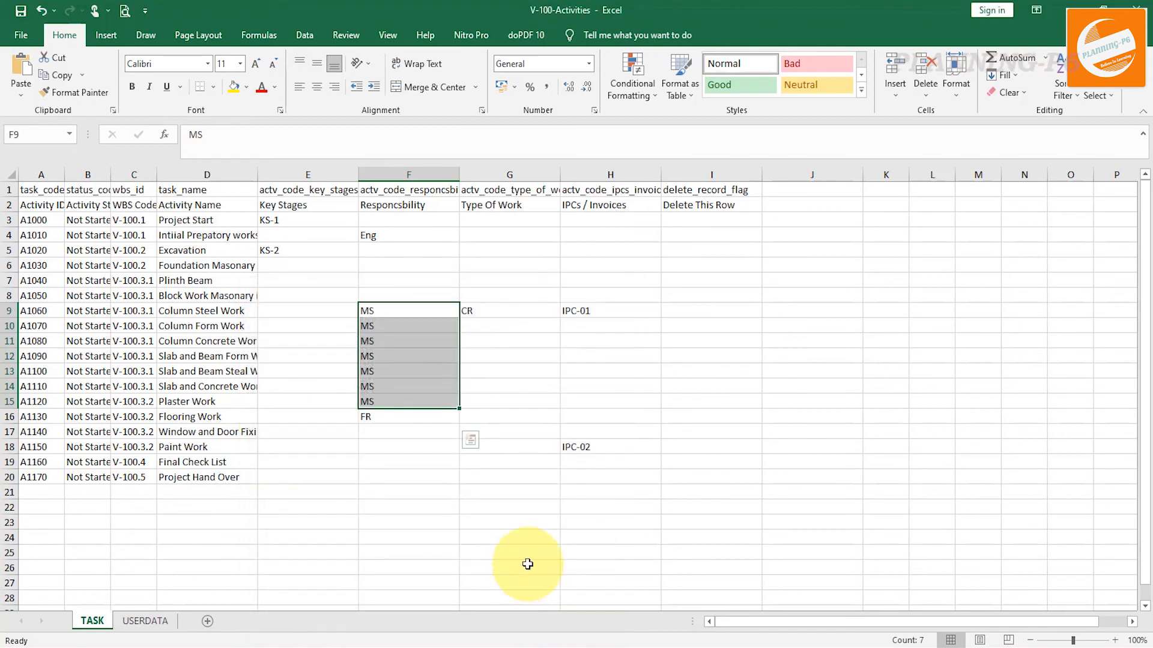
Step: Copy the Key Stages code KS-2 from E5 and paste it as values into E7:E16
left_click(287, 252)
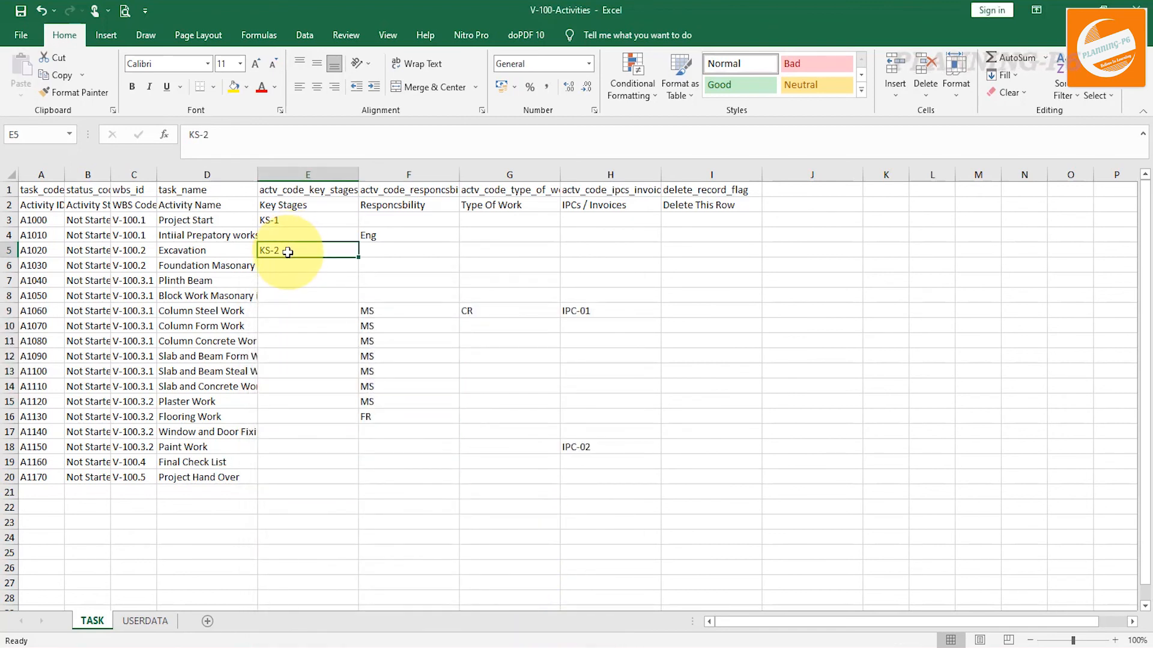
key("ctrl+c")
left_click_drag(283, 279, 274, 423)
right_click(279, 390)
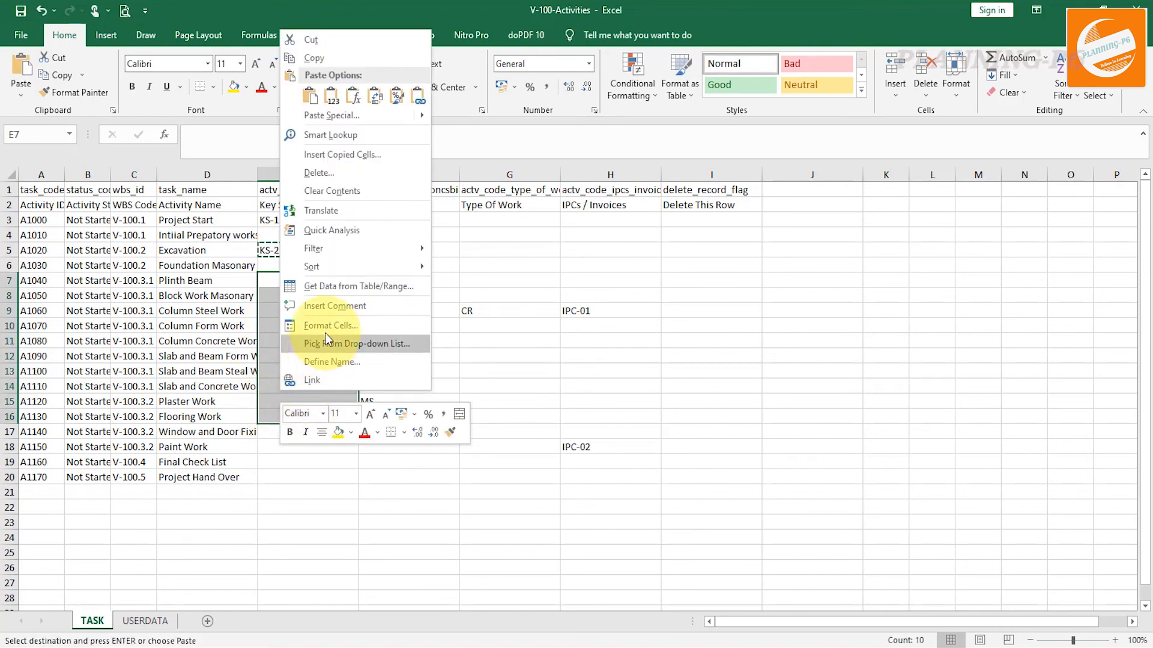
left_click(332, 95)
Step: Format the activity code cells E3:H19, from Key Stages to IPCs / Invoices, as Text
left_click_drag(299, 219, 586, 451)
right_click(542, 424)
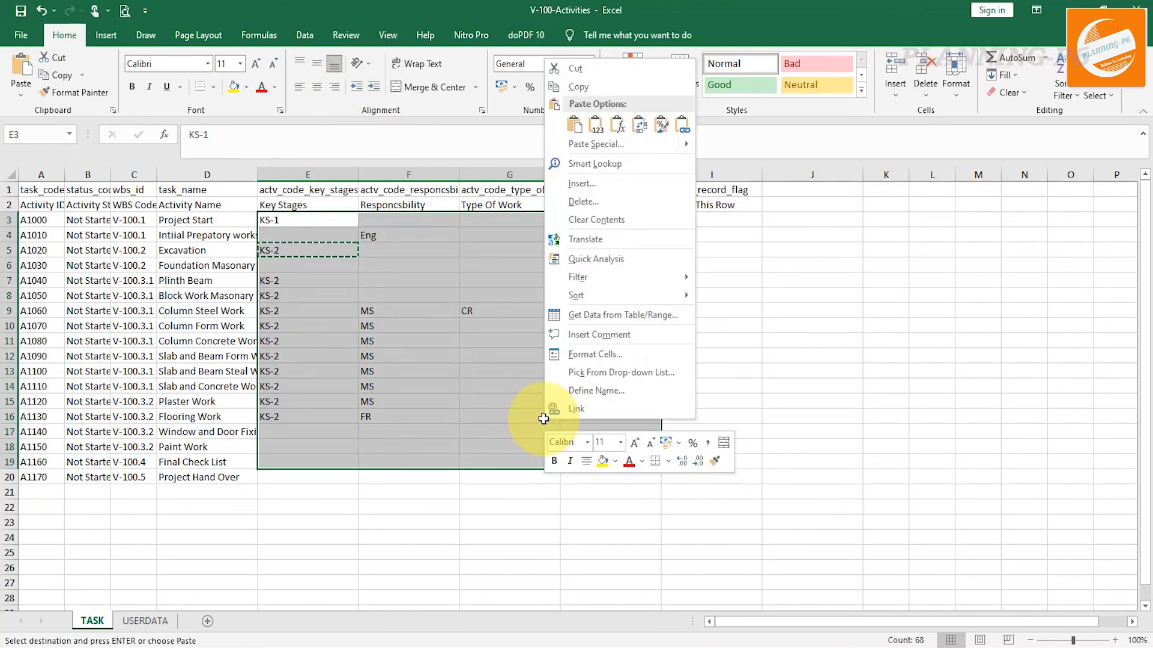
left_click(589, 354)
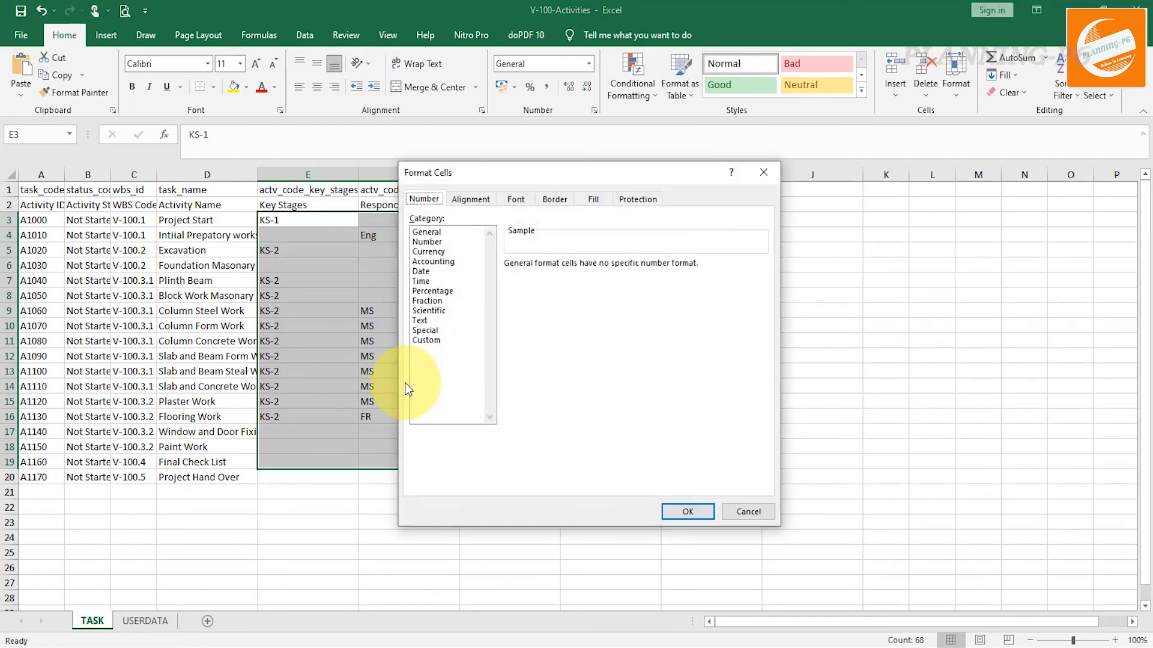
left_click(421, 320)
left_click(691, 510)
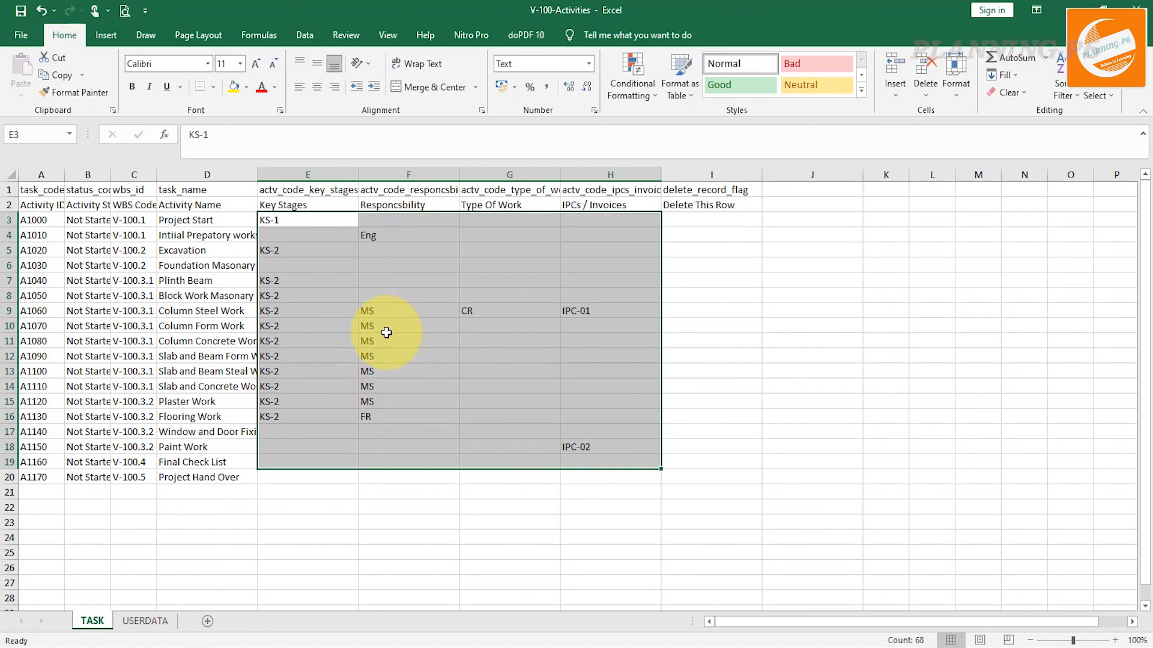
Step: Close the V-100-Activities workbook with its changes saved and switch to Primavera P6
left_click(1139, 5)
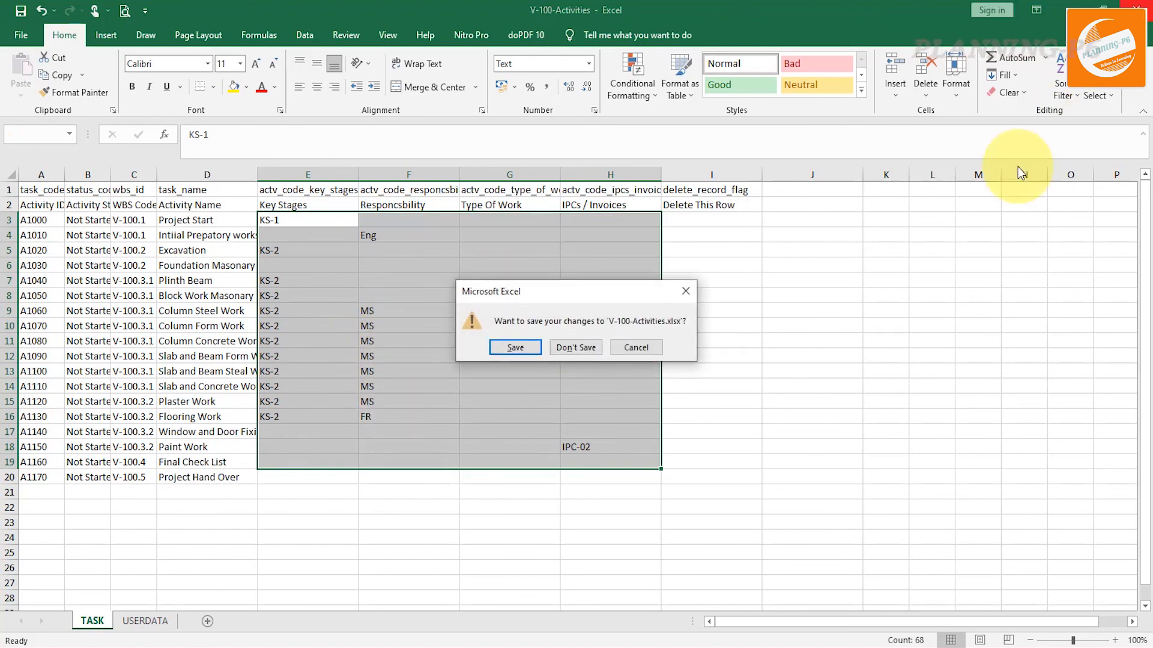
left_click(523, 346)
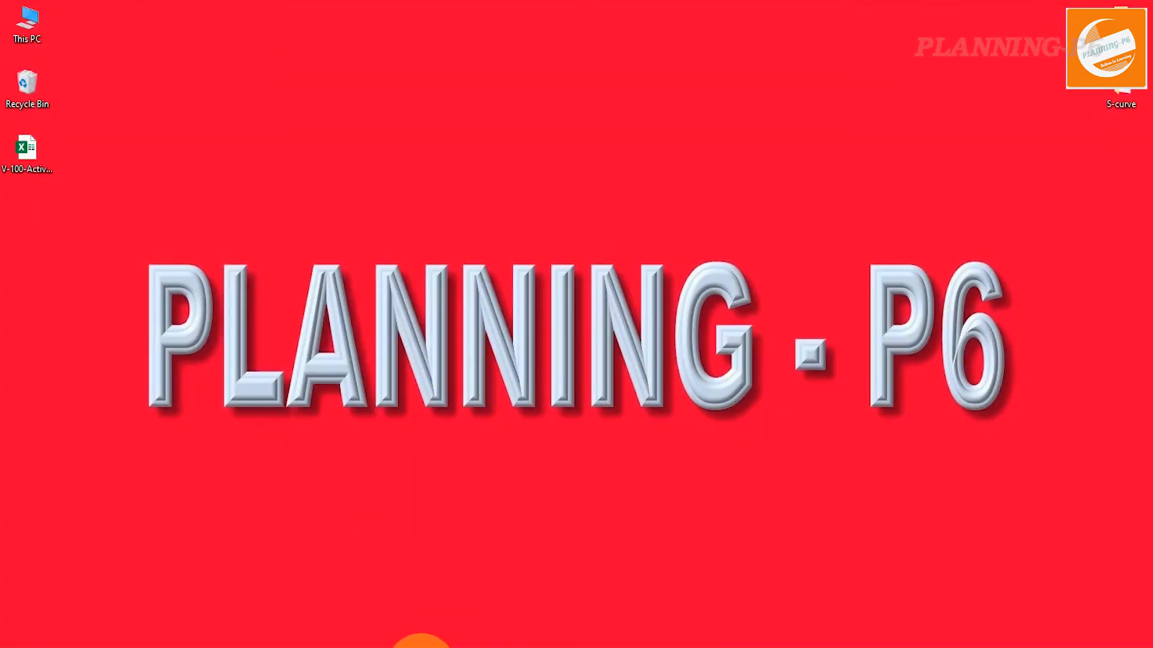
left_click(420, 647)
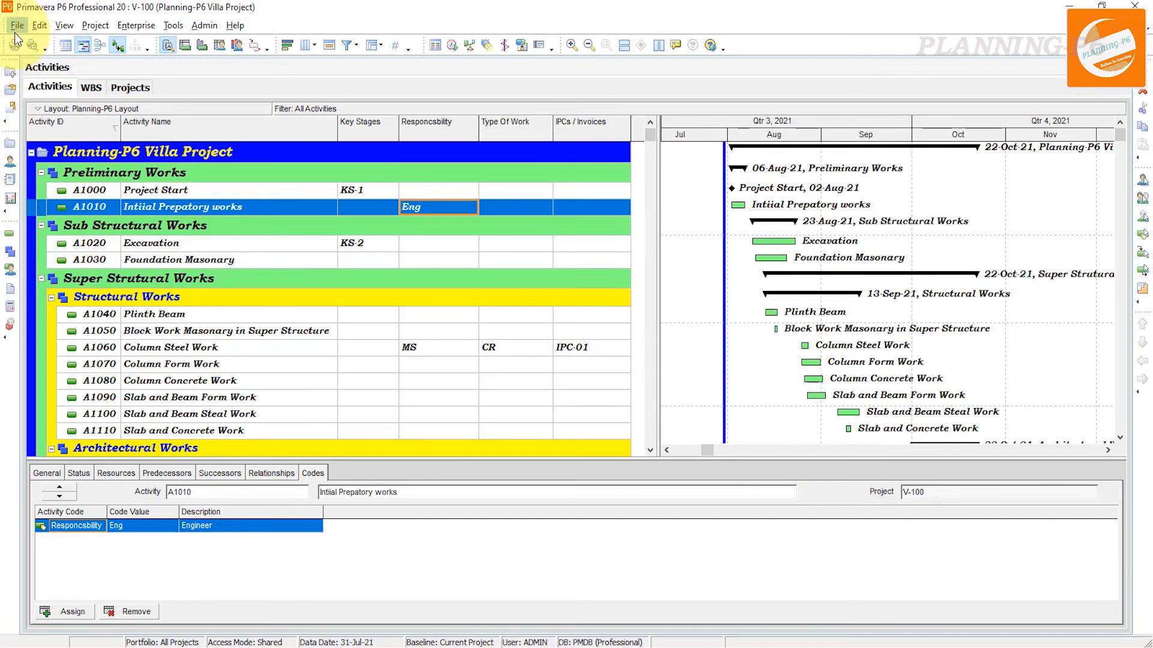
Step: Start an import in Spreadsheet (XLSX) format and choose the V-100-Activities file from the Desktop as its source
left_click(16, 25)
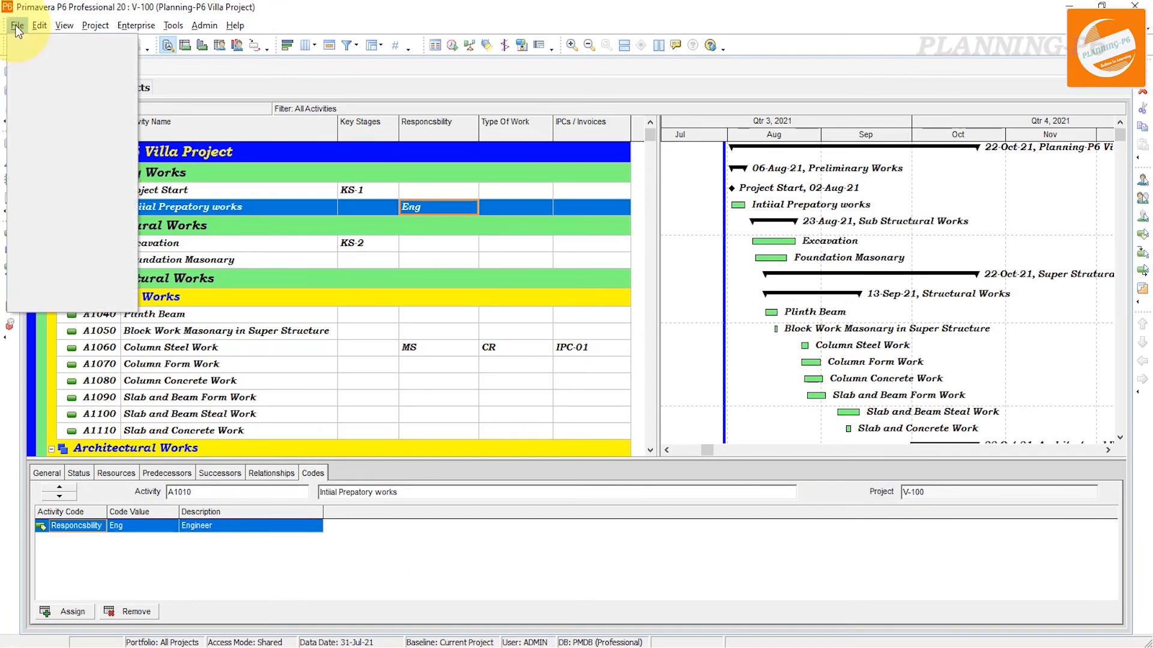
key("Escape")
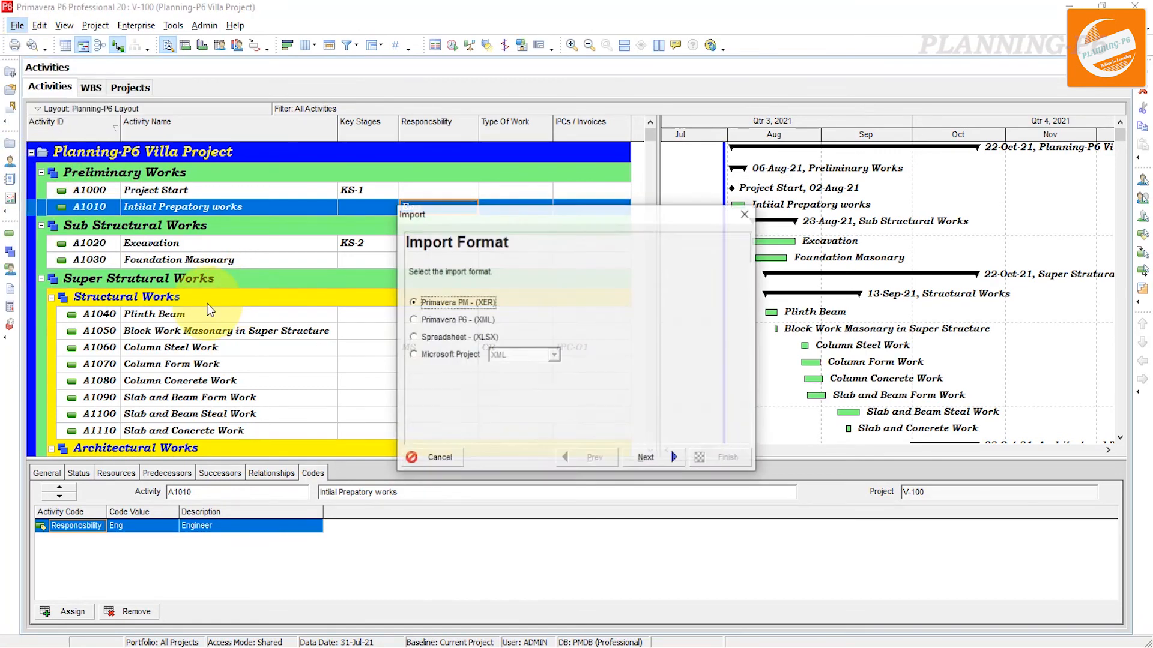
left_click(459, 337)
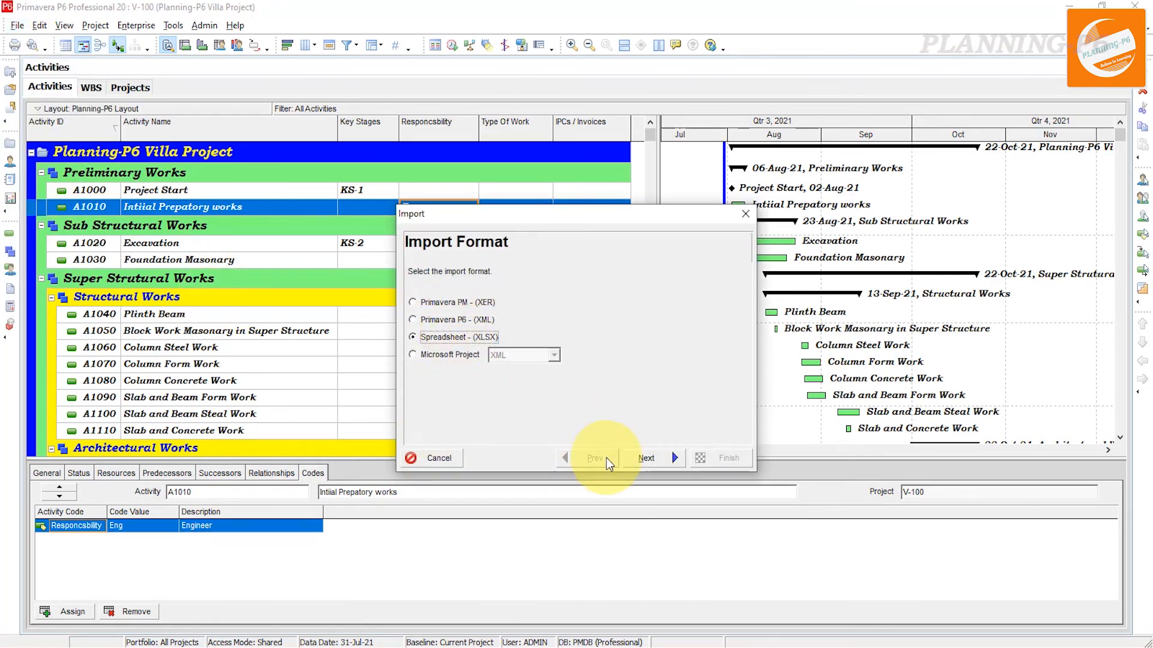
left_click(653, 461)
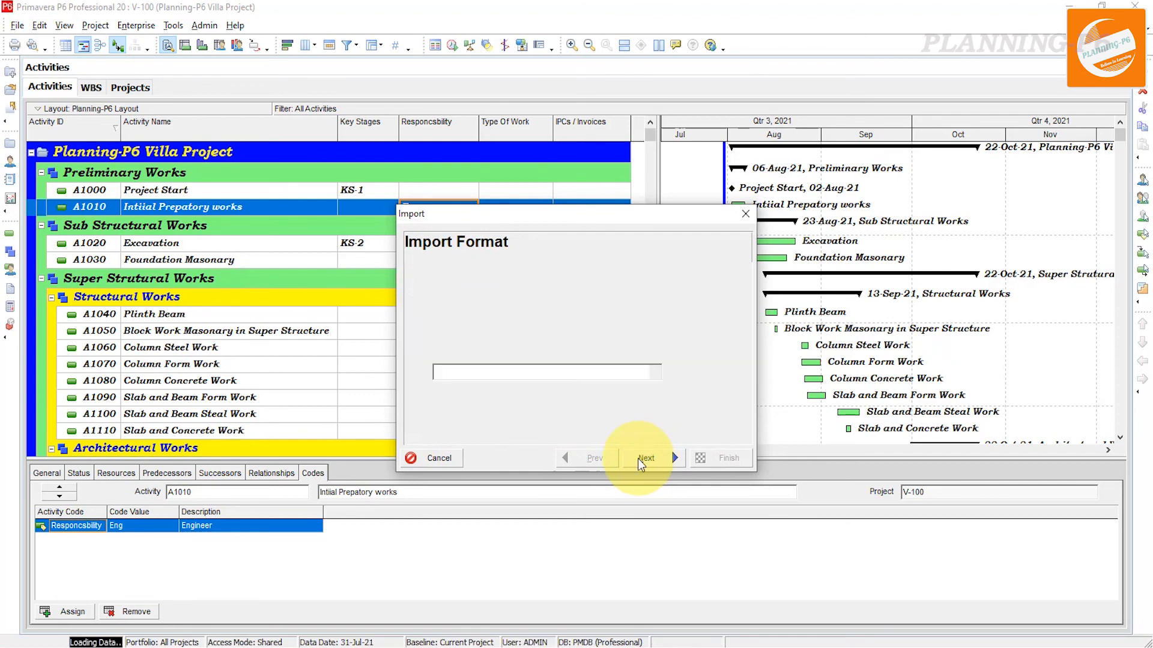
left_click(655, 373)
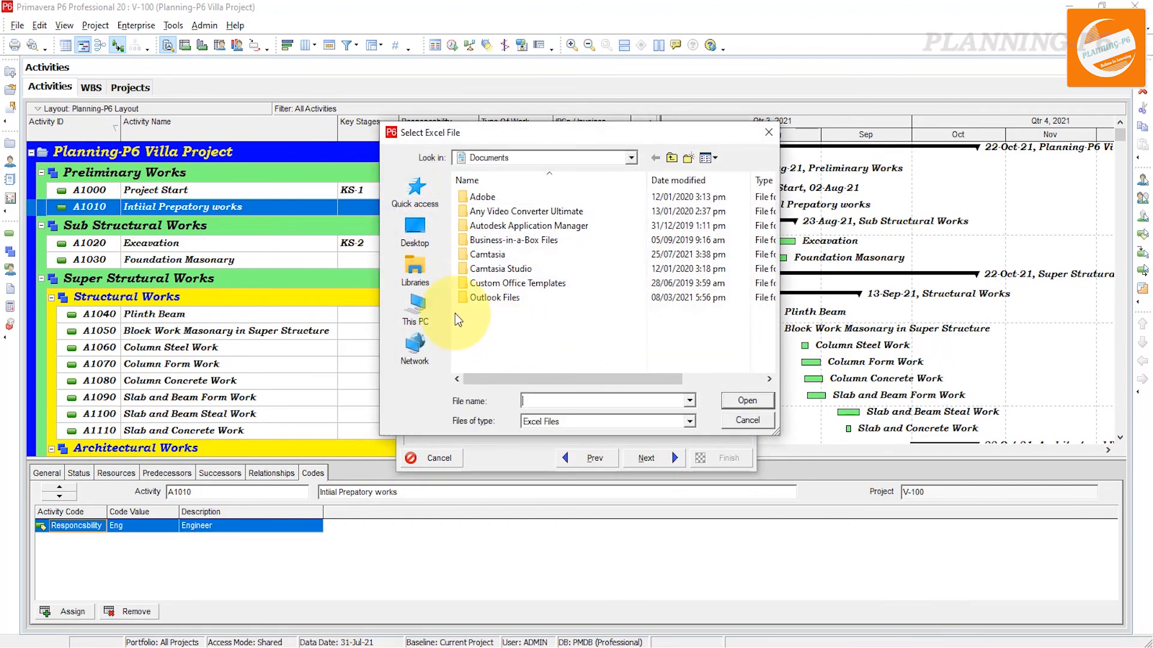
left_click(415, 228)
double_click(632, 315)
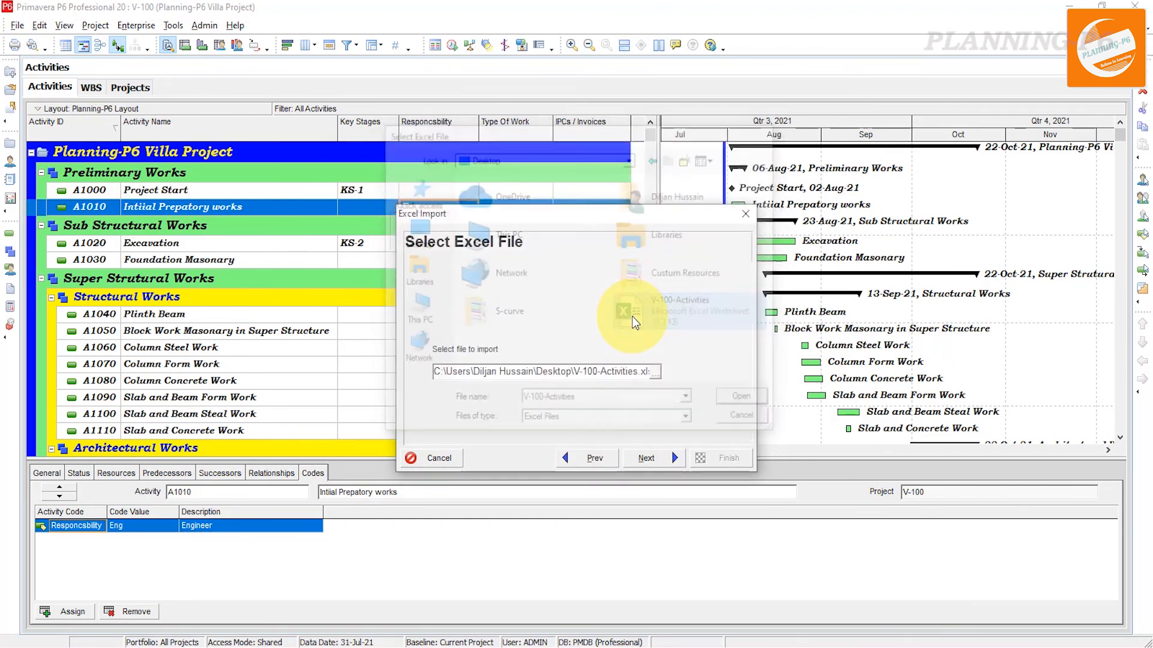
left_click(668, 459)
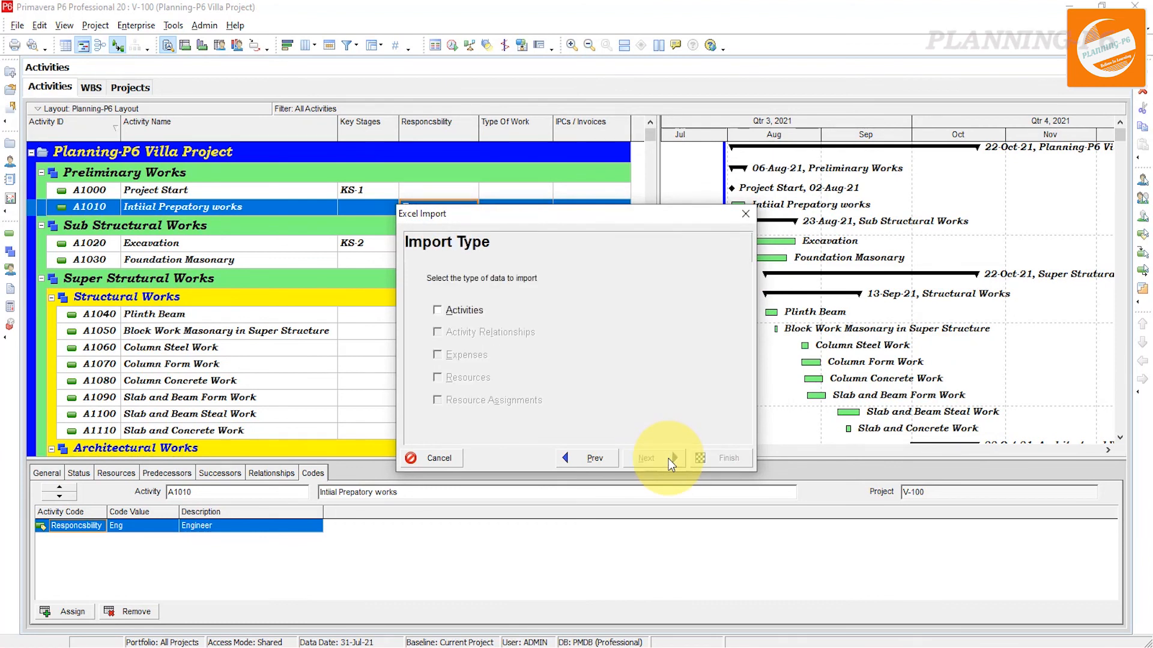
Step: Set the import to Activities data, updating the existing project V-100
left_click(657, 460)
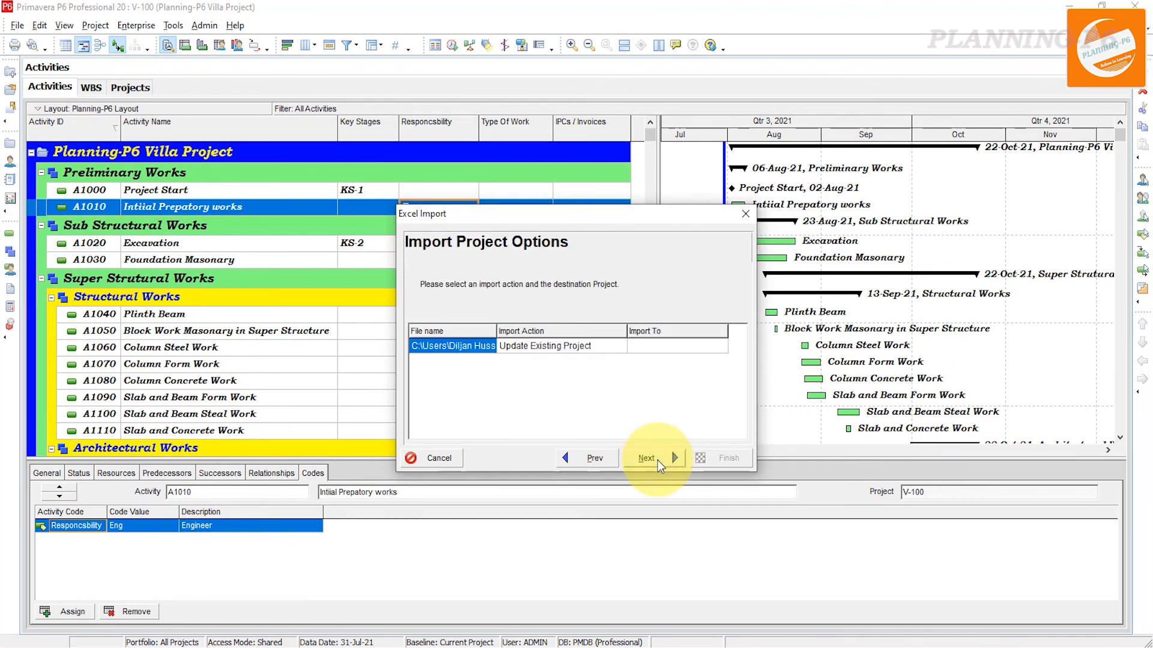
left_click(666, 346)
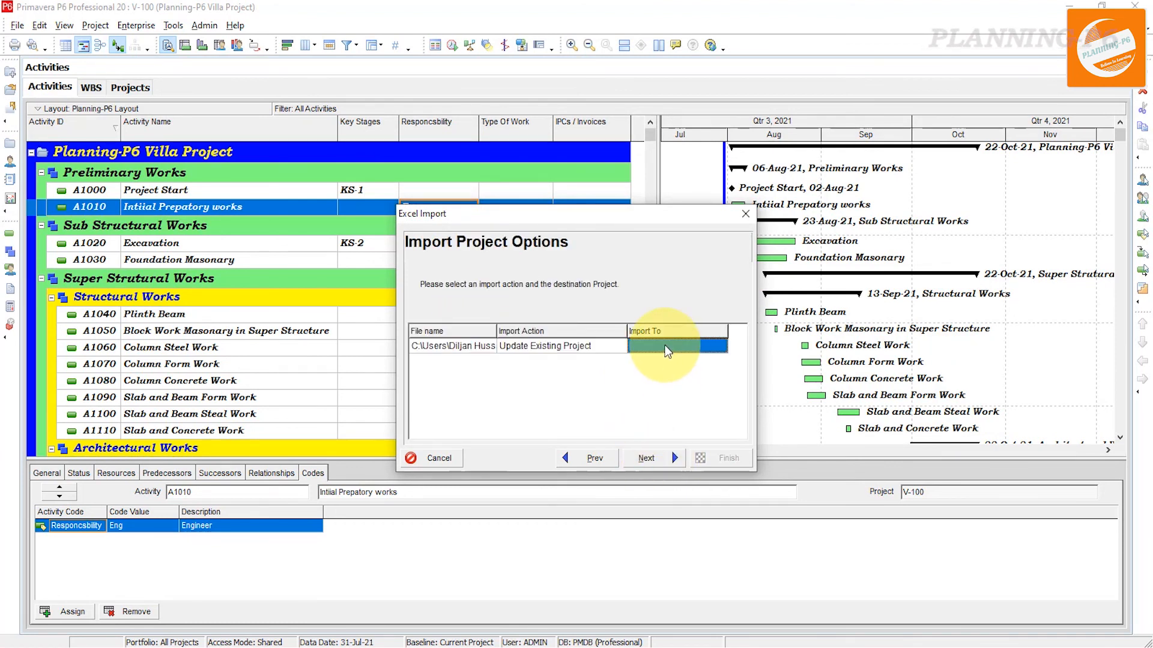
left_click(664, 345)
left_click(720, 346)
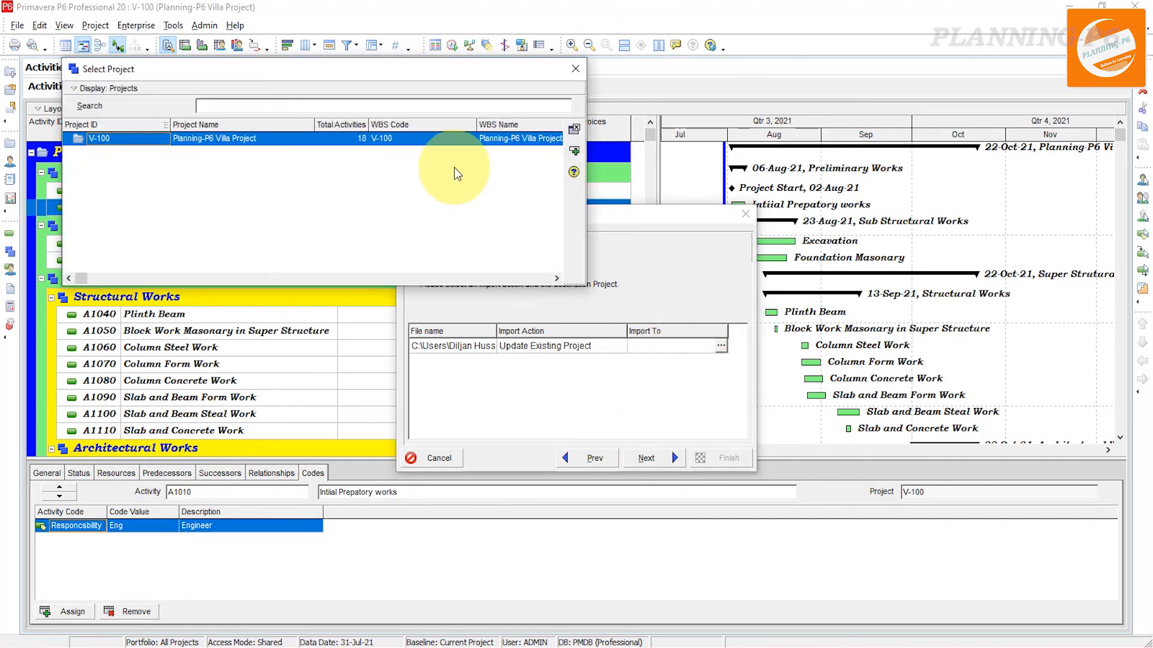
left_click(575, 153)
left_click(673, 458)
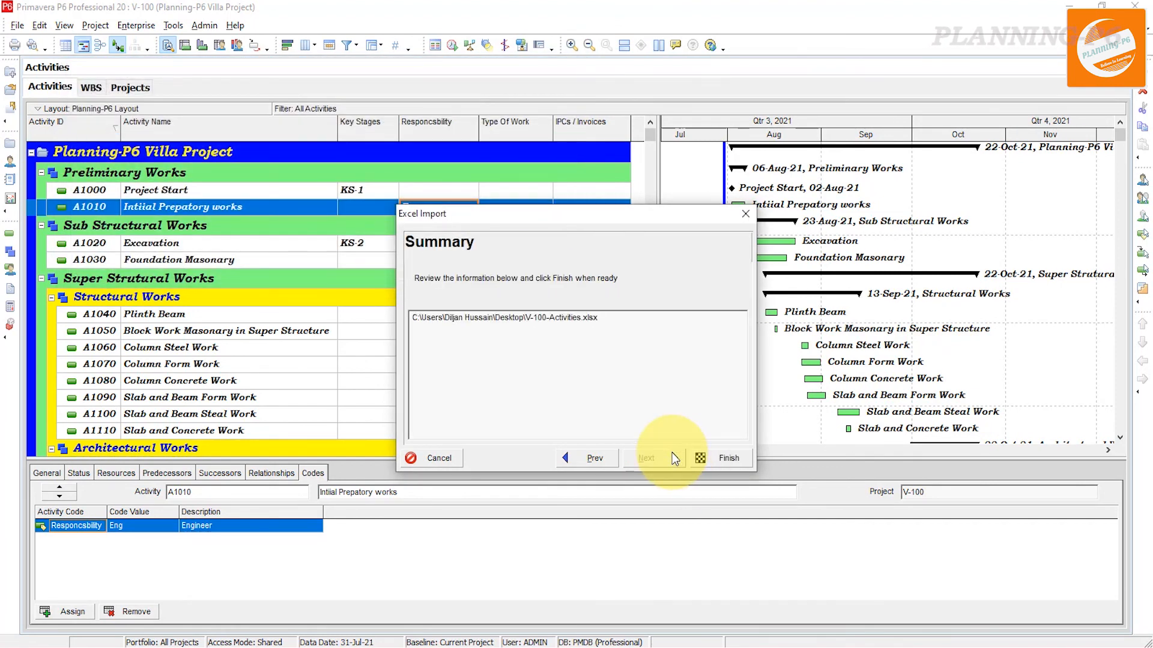
Step: Run the Excel import, close its result, and review the activity codes in the activity table
left_click(714, 460)
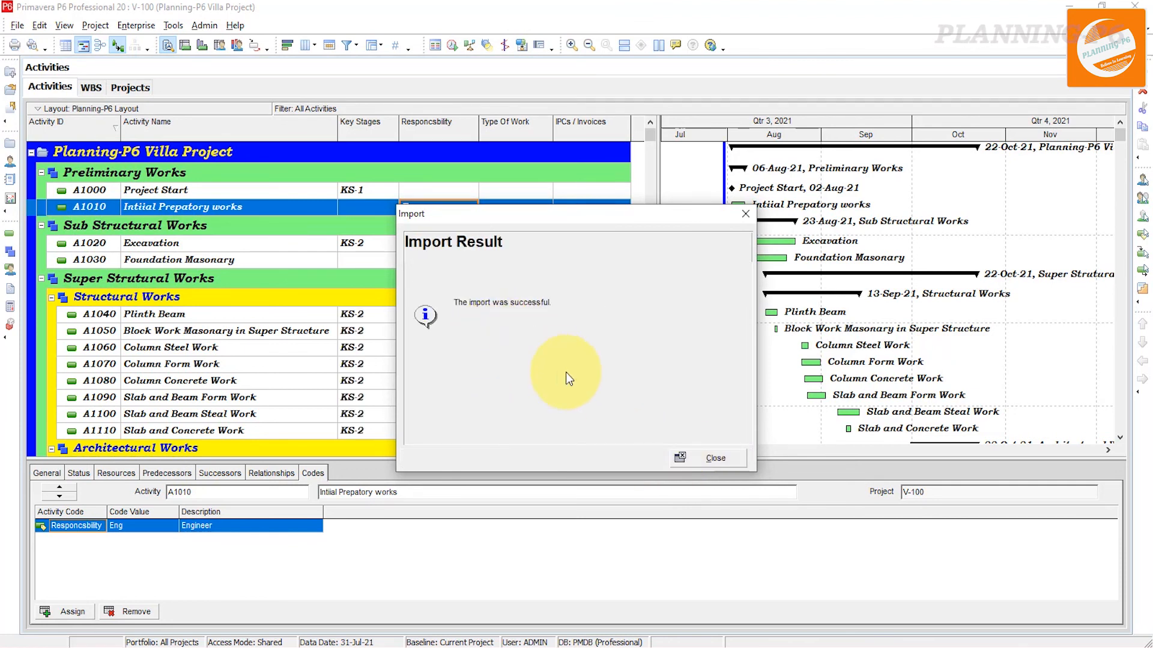
left_click(696, 459)
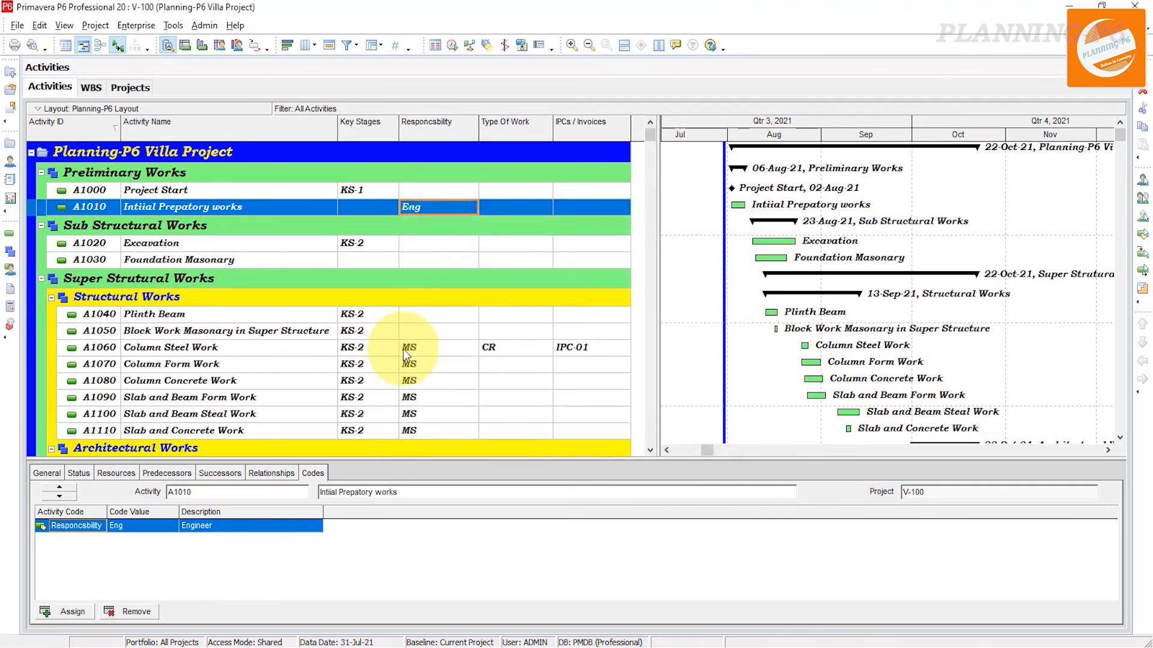
scroll(442, 322, "down", 3)
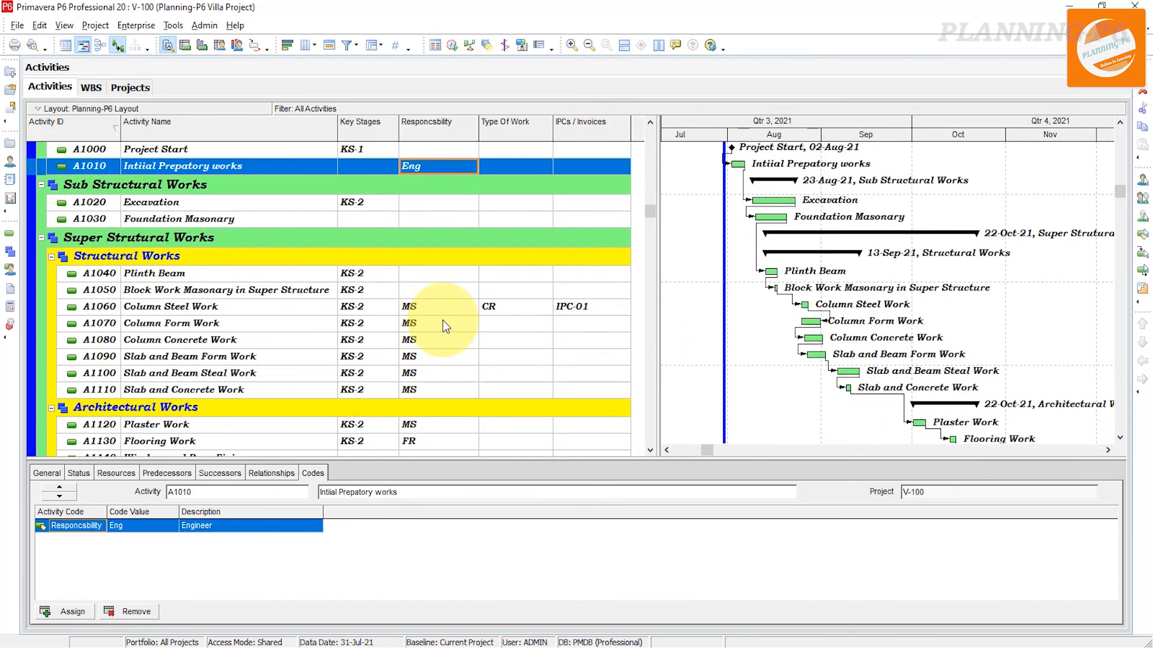